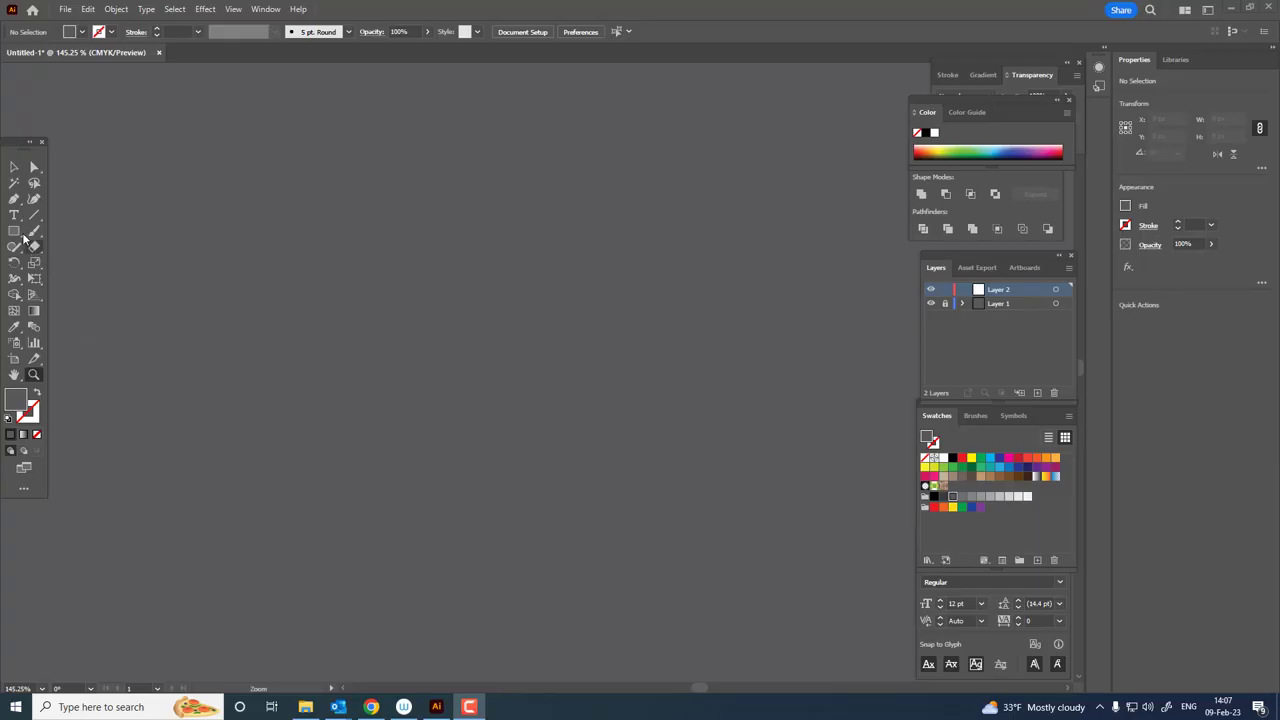
# Draw a tall oval about 219 by 266 px with the Ellipse tool.
pyautogui.rightClick(23, 236)
pyautogui.click(83, 261)
pyautogui.moveTo(343, 212); pyautogui.dragTo(579, 498)
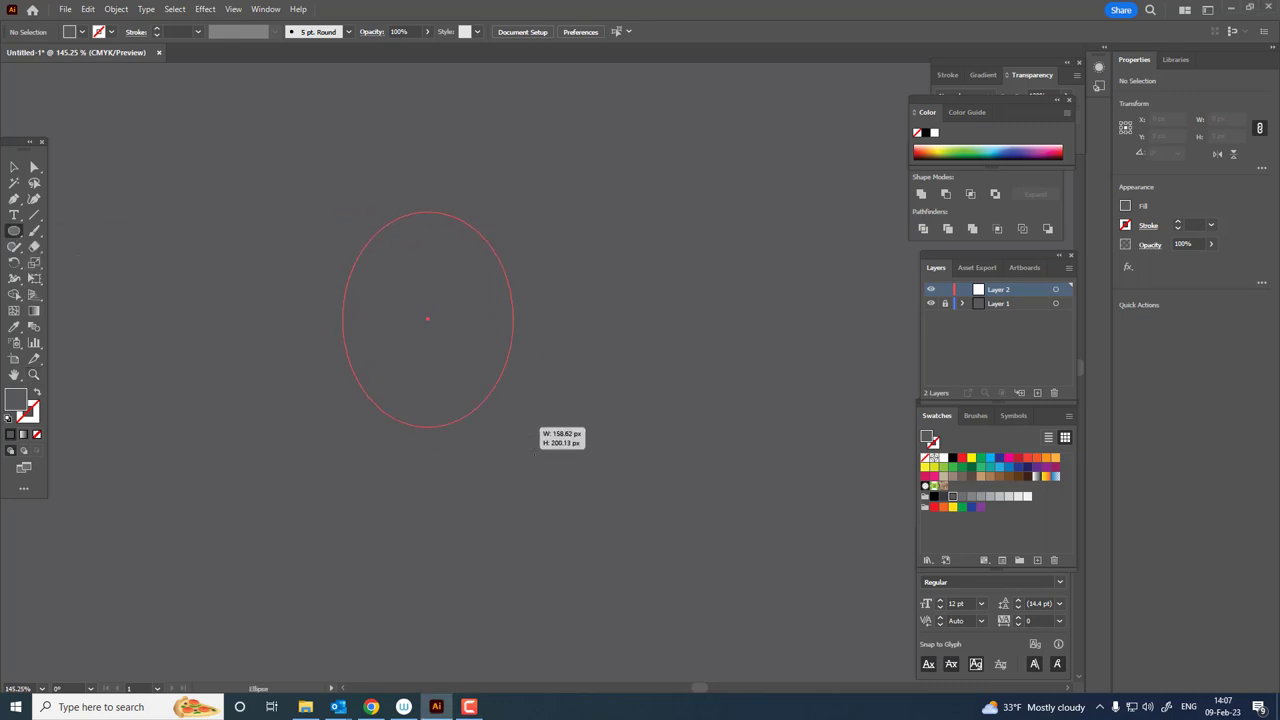
# Fill the oval with the muted dark red CE323D.
pyautogui.click(953, 458)
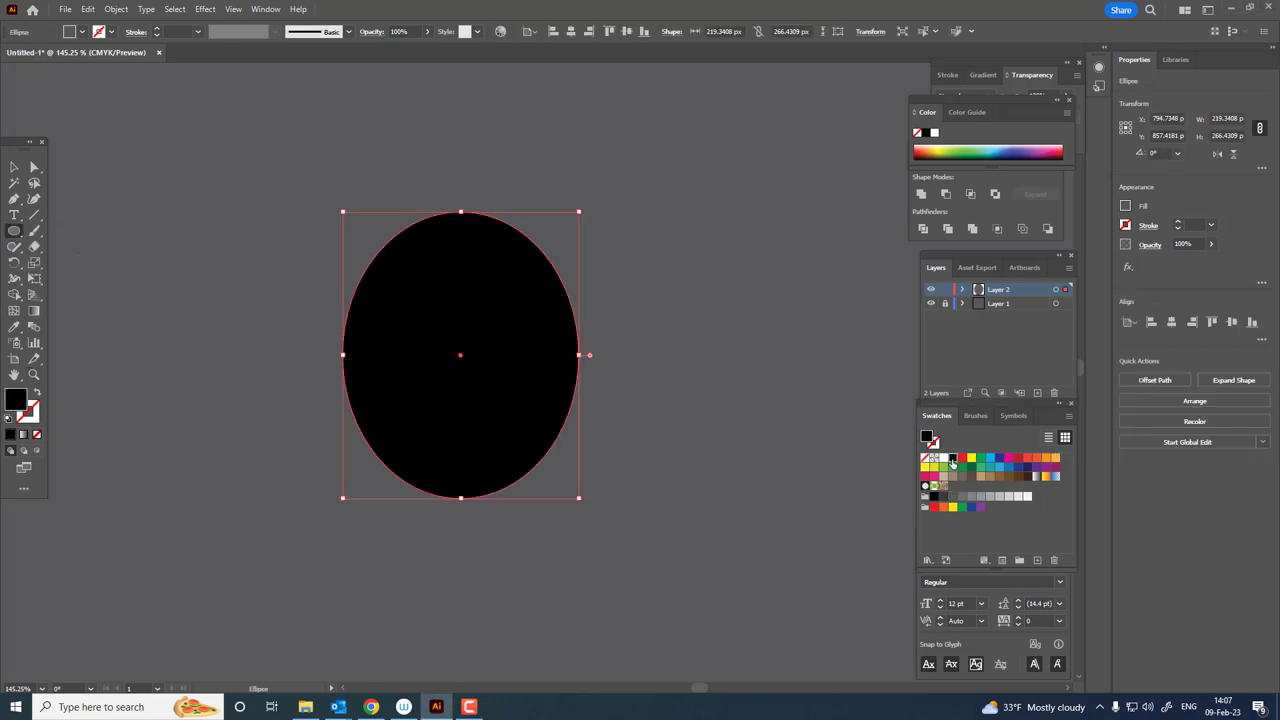
pyautogui.click(962, 458)
pyautogui.doubleClick(27, 405)
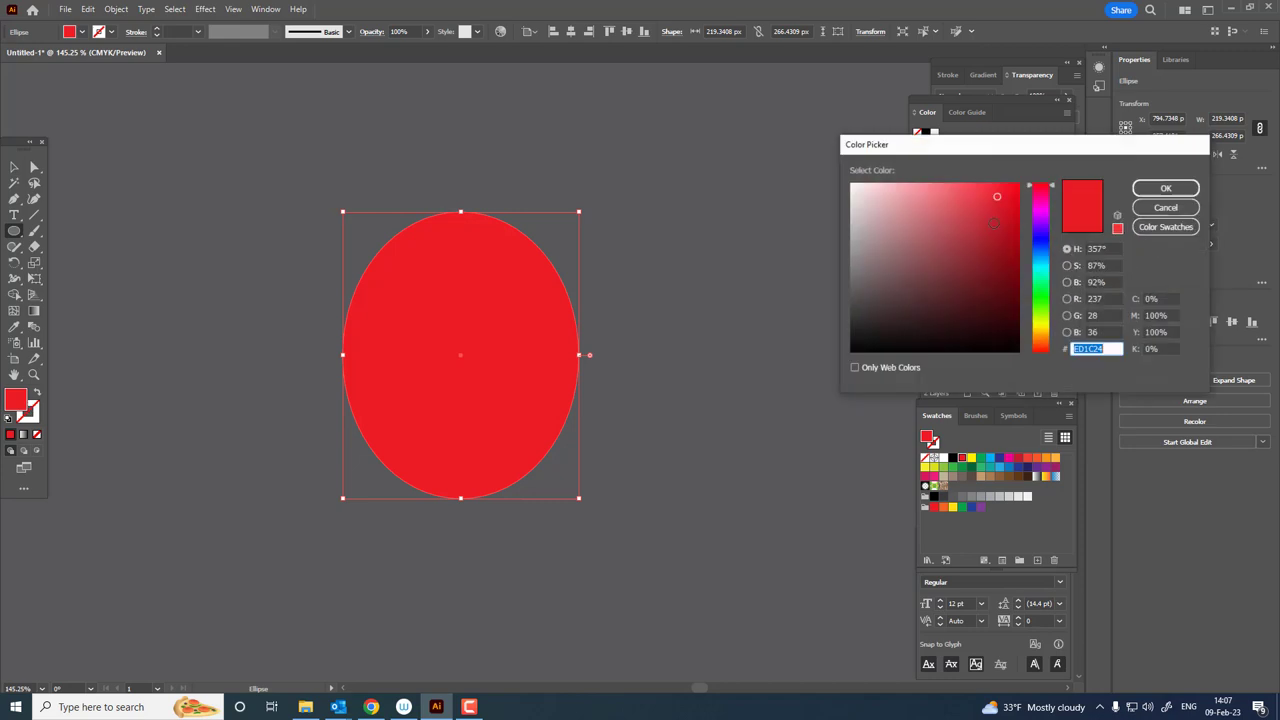
pyautogui.moveTo(994, 199); pyautogui.dragTo(985, 214)
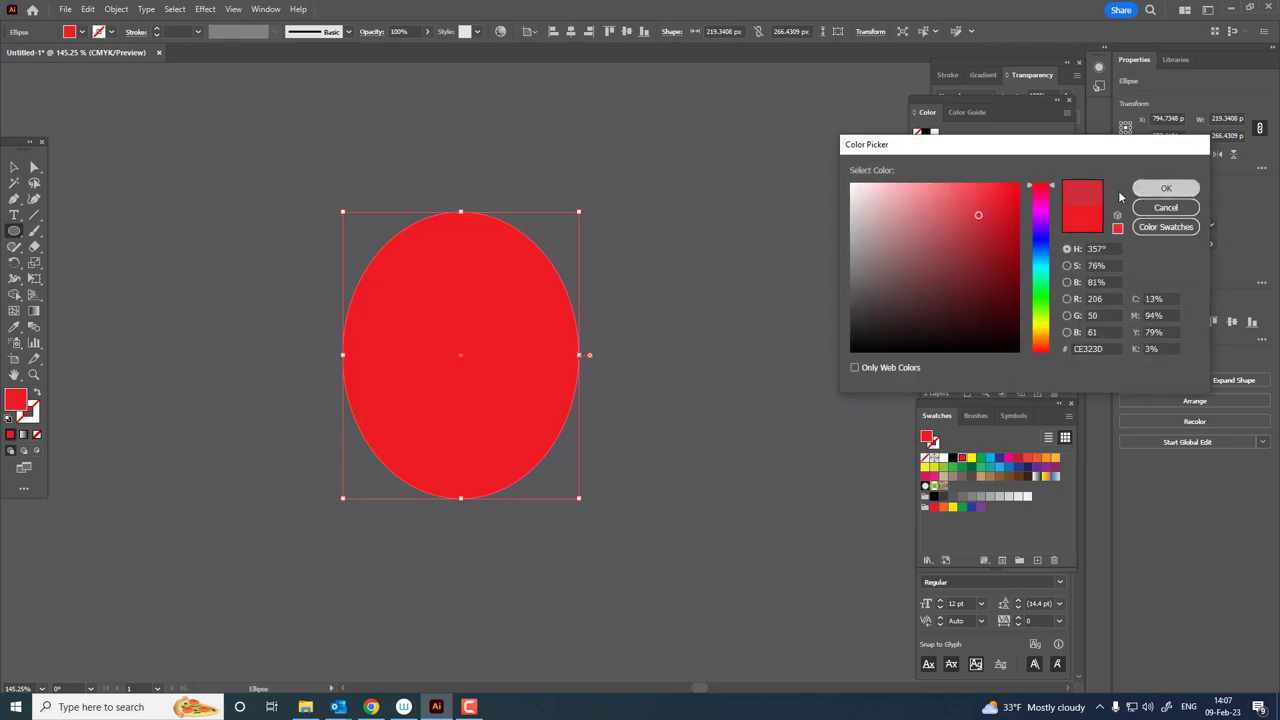
pyautogui.click(1165, 188)
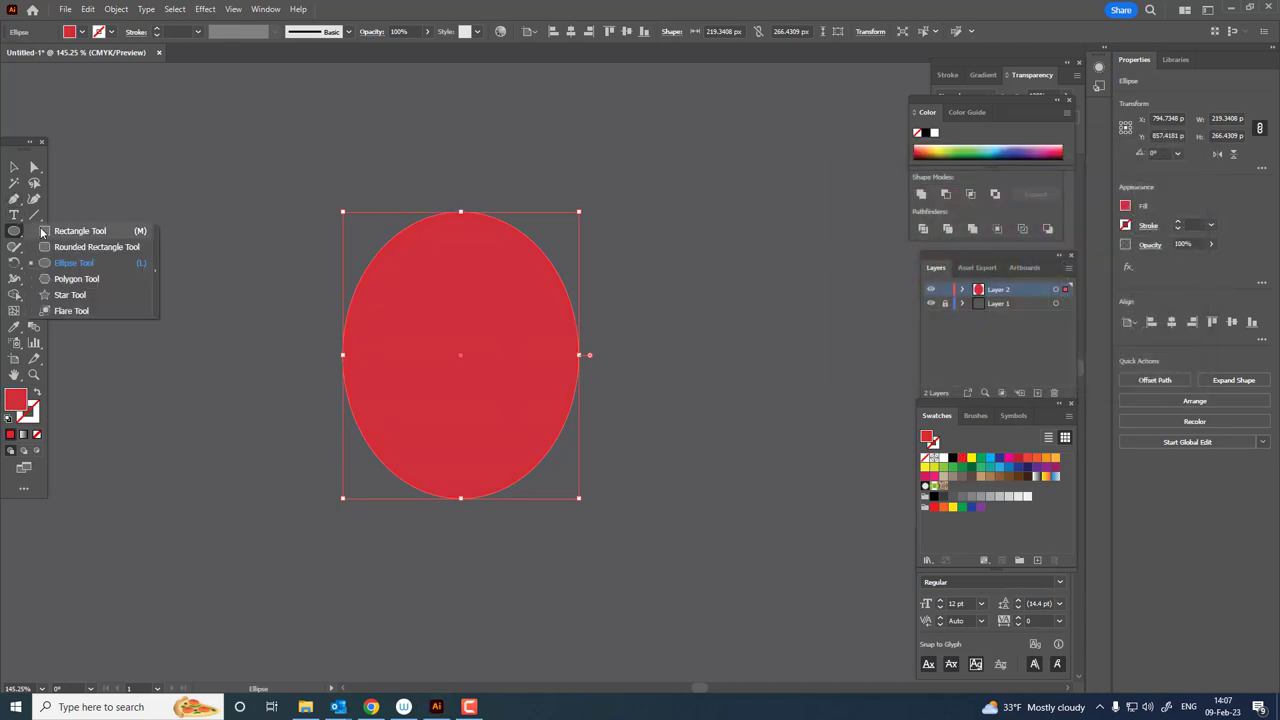
# Cover the oval's top half with a rectangle and split both shapes with Pathfinder Divide.
pyautogui.moveTo(20, 234); pyautogui.dragTo(60, 229)
pyautogui.moveTo(291, 354)
pyautogui.mouseDown()
pyautogui.moveTo(743, 217)
pyautogui.moveTo(729, 175)
pyautogui.mouseUp()
pyautogui.click(13, 170)
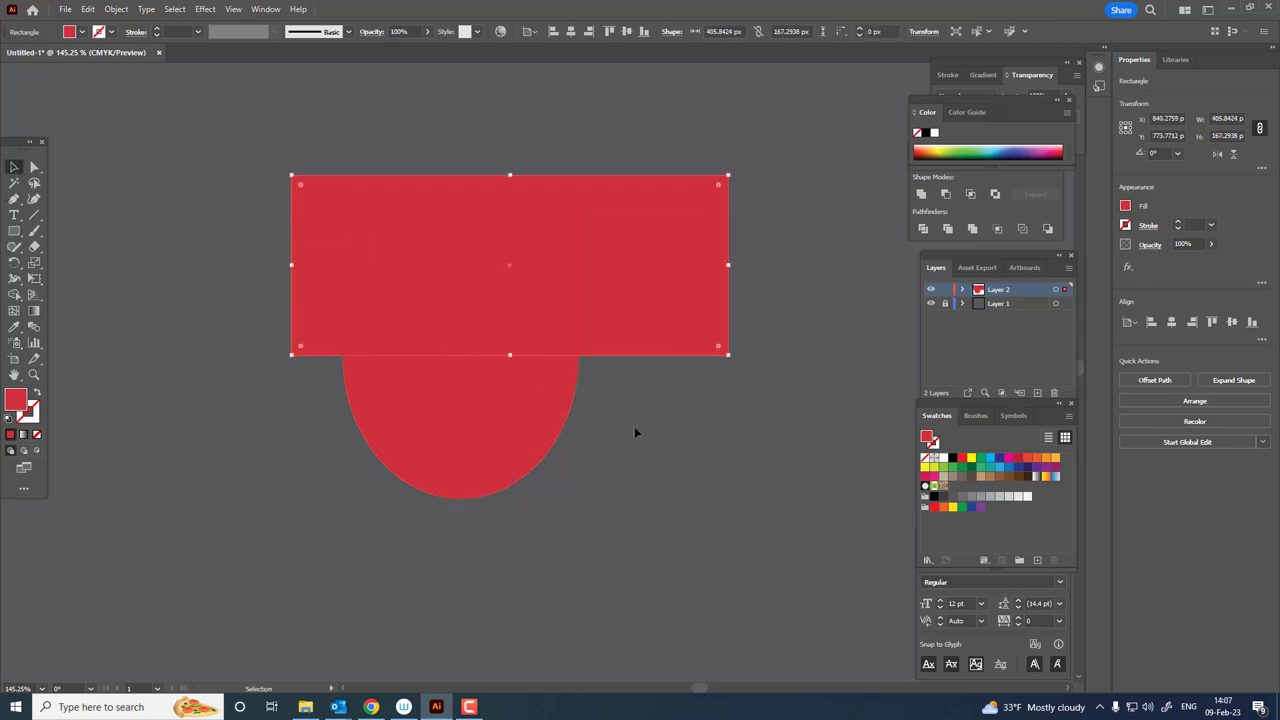
pyautogui.moveTo(634, 434); pyautogui.dragTo(491, 308)
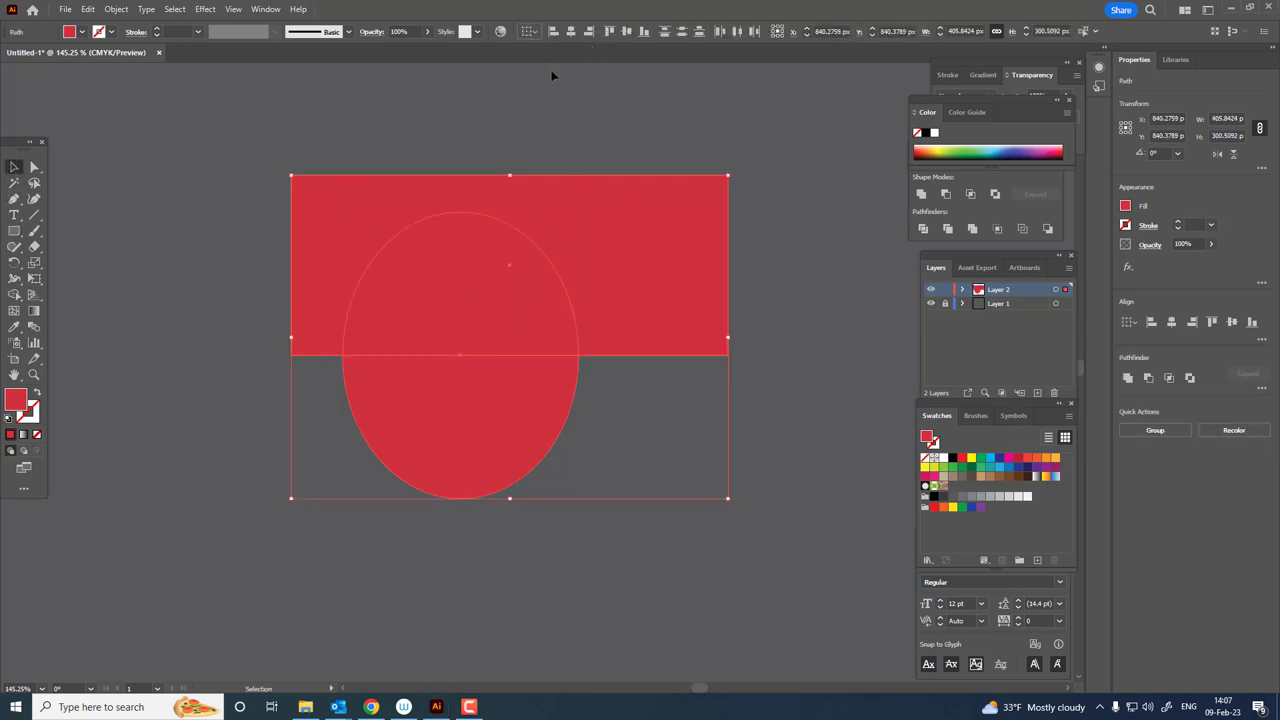
pyautogui.click(929, 228)
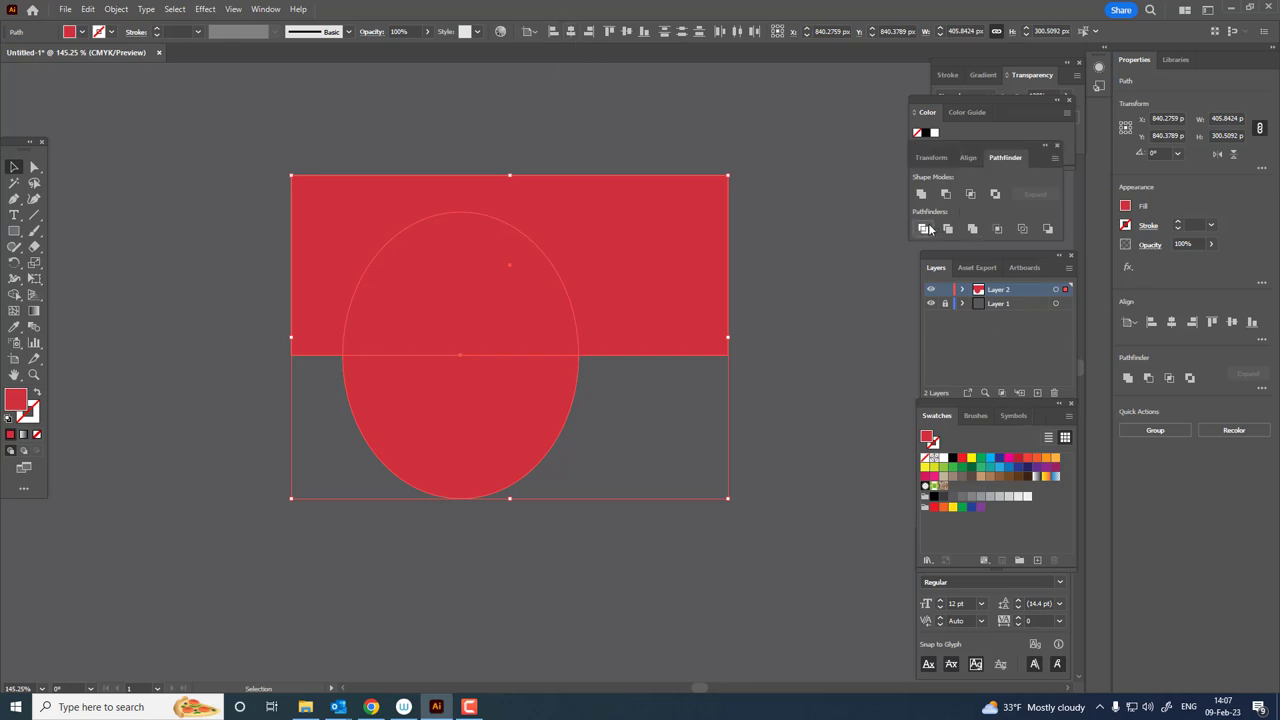
# Ungroup the divided pieces and delete the top piece, keeping the lower half.
pyautogui.rightClick(476, 281)
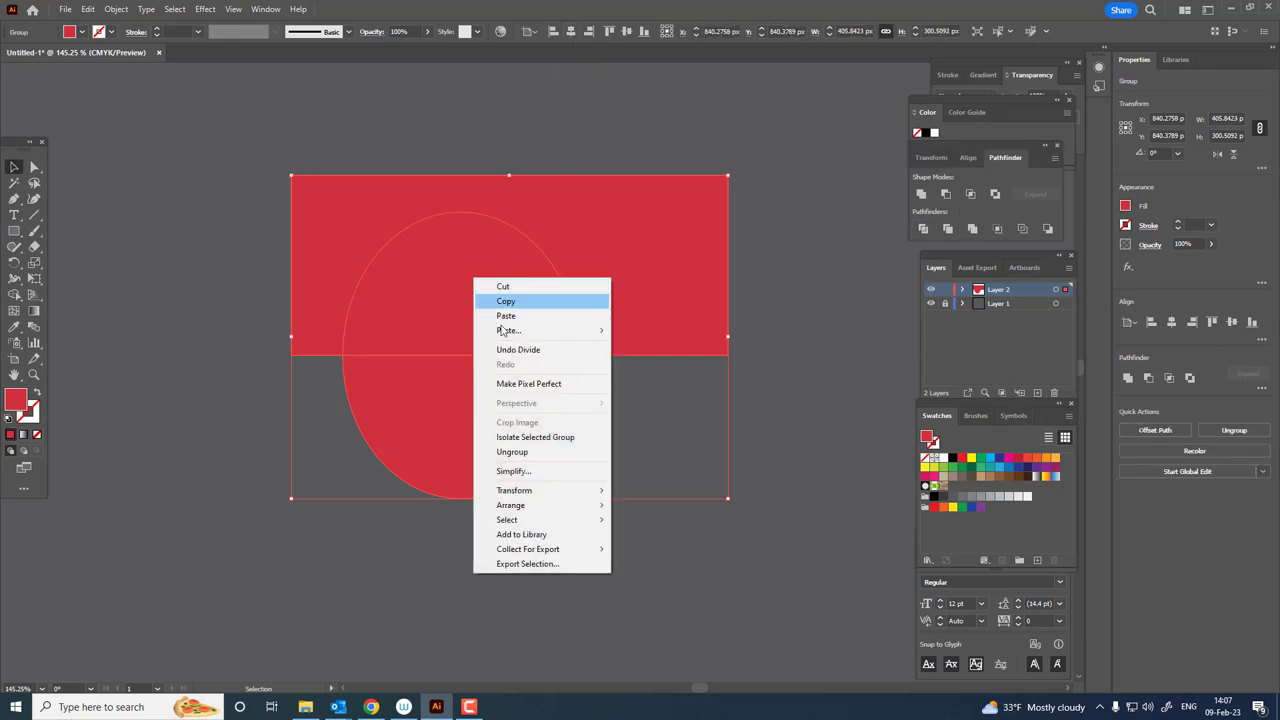
pyautogui.click(543, 462)
pyautogui.click(444, 272)
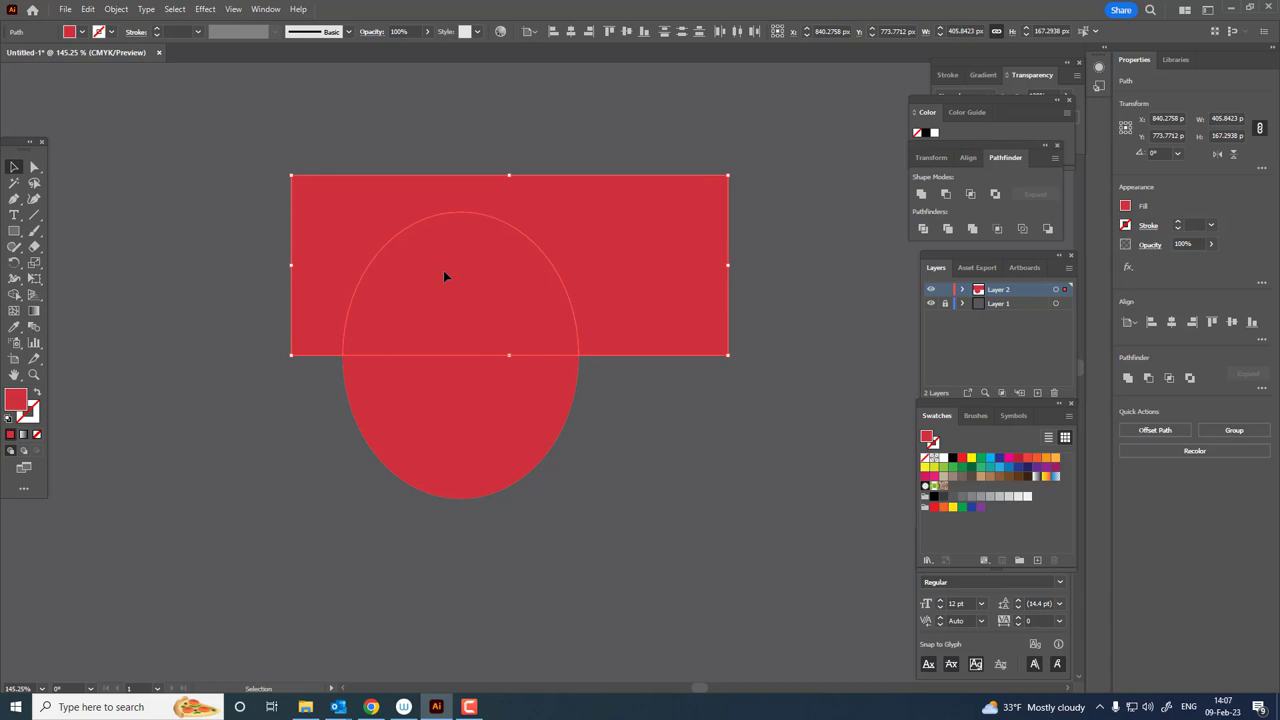
pyautogui.press('Delete')
# Pull the half oval's bottom anchor down slightly to reshape its rounded curve.
pyautogui.scroll(2, 445, 328)
pyautogui.moveTo(469, 334); pyautogui.dragTo(467, 276)
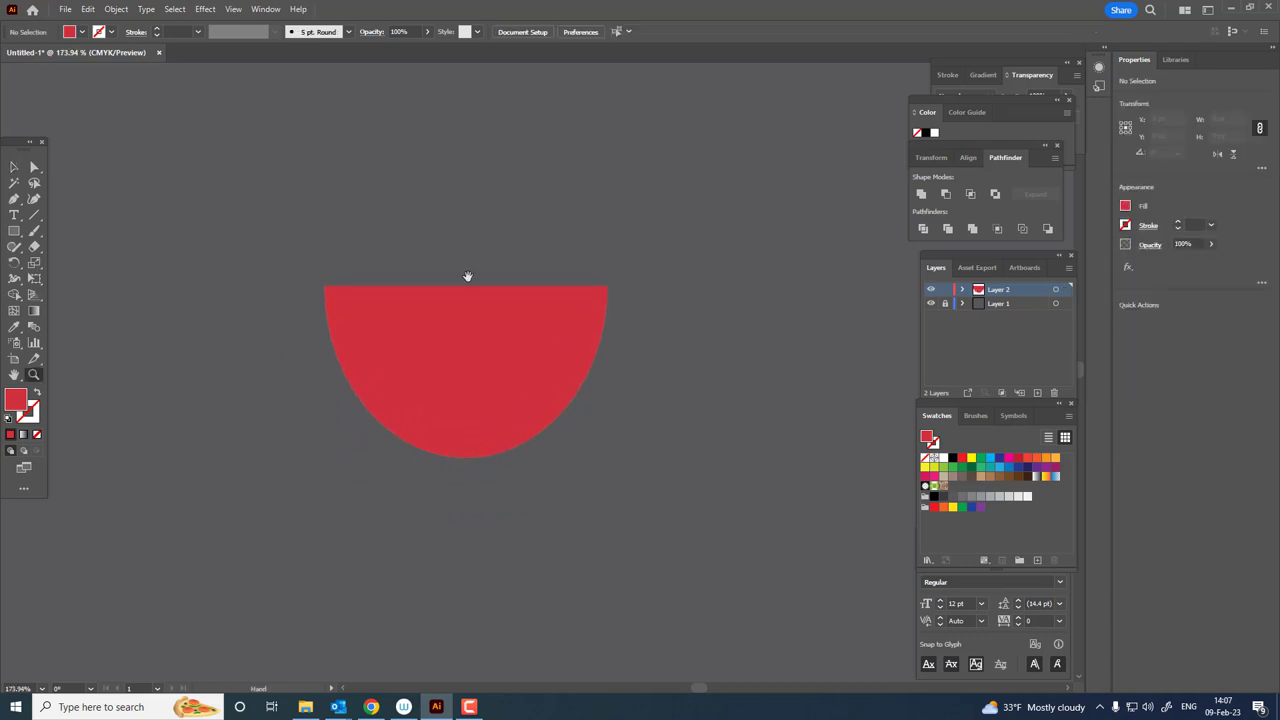
pyautogui.click(34, 167)
pyautogui.click(364, 369)
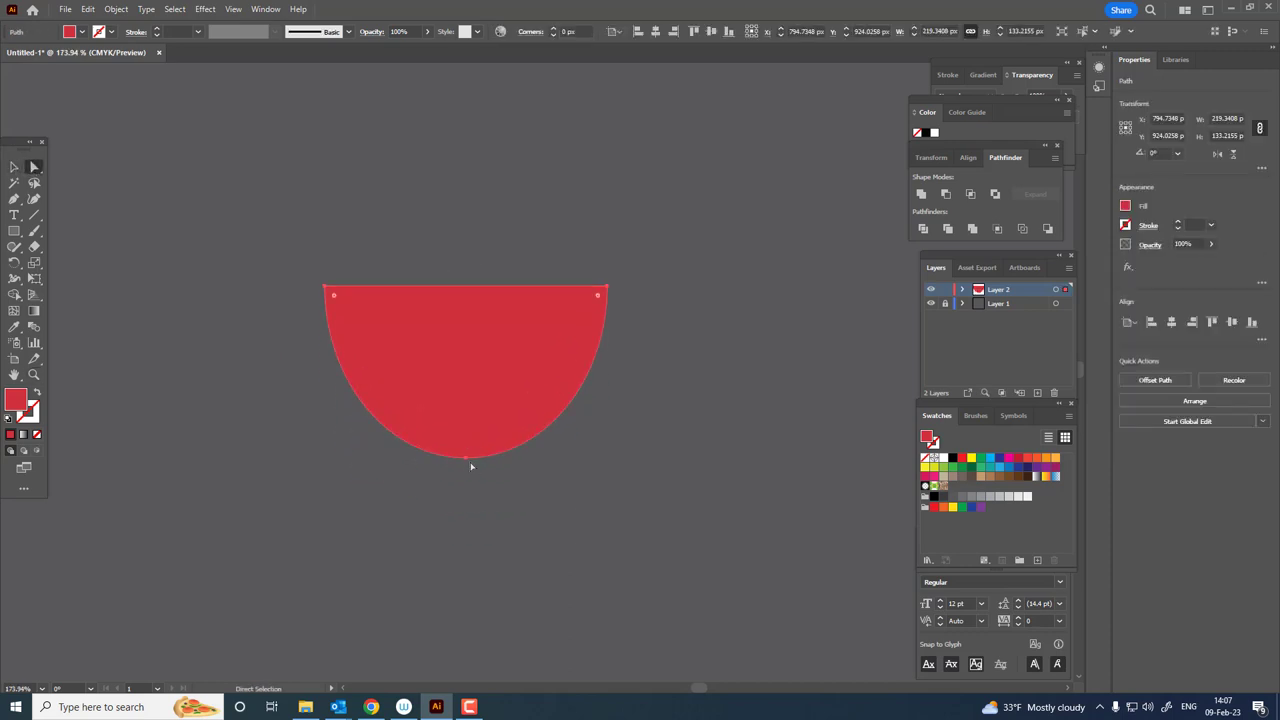
pyautogui.moveTo(469, 462); pyautogui.dragTo(462, 474)
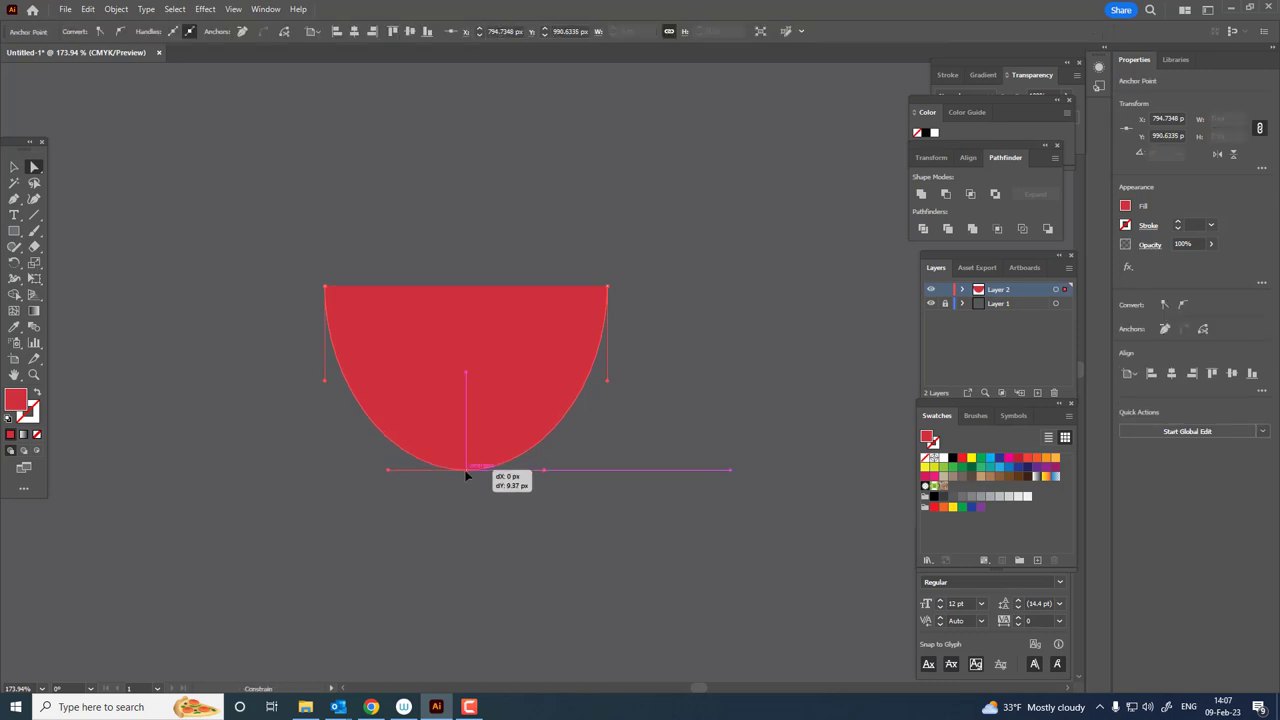
pyautogui.click(14, 230)
pyautogui.click(80, 237)
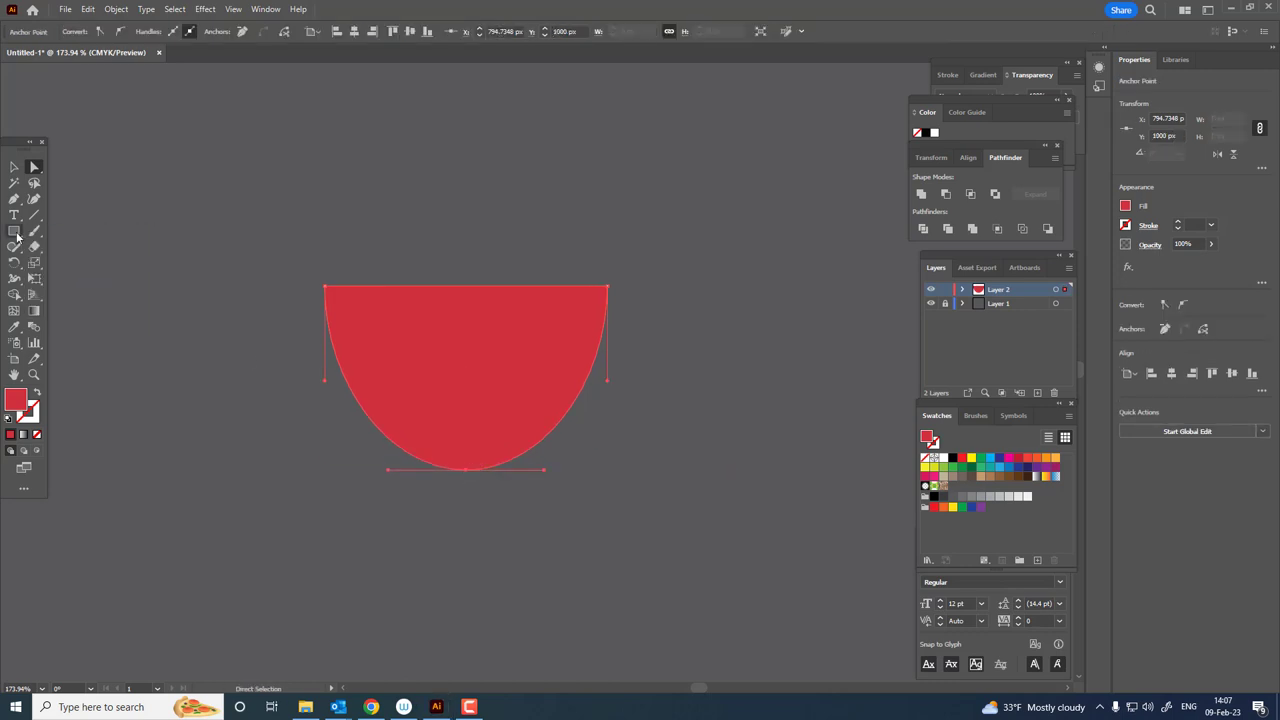
# Draw a rectangle across the bowl's bottom, centre-align both, and split them with Divide.
pyautogui.moveTo(362, 451); pyautogui.dragTo(629, 530)
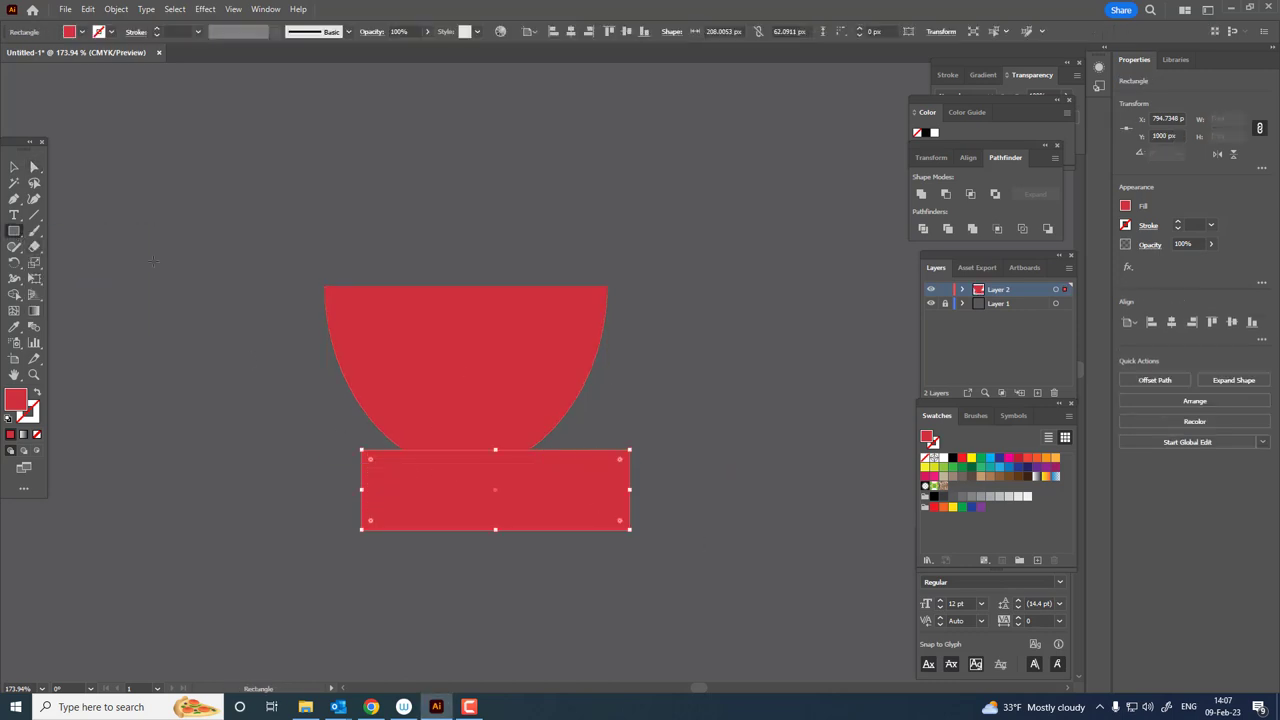
pyautogui.click(14, 167)
pyautogui.hotkey('ctrl', 'a')
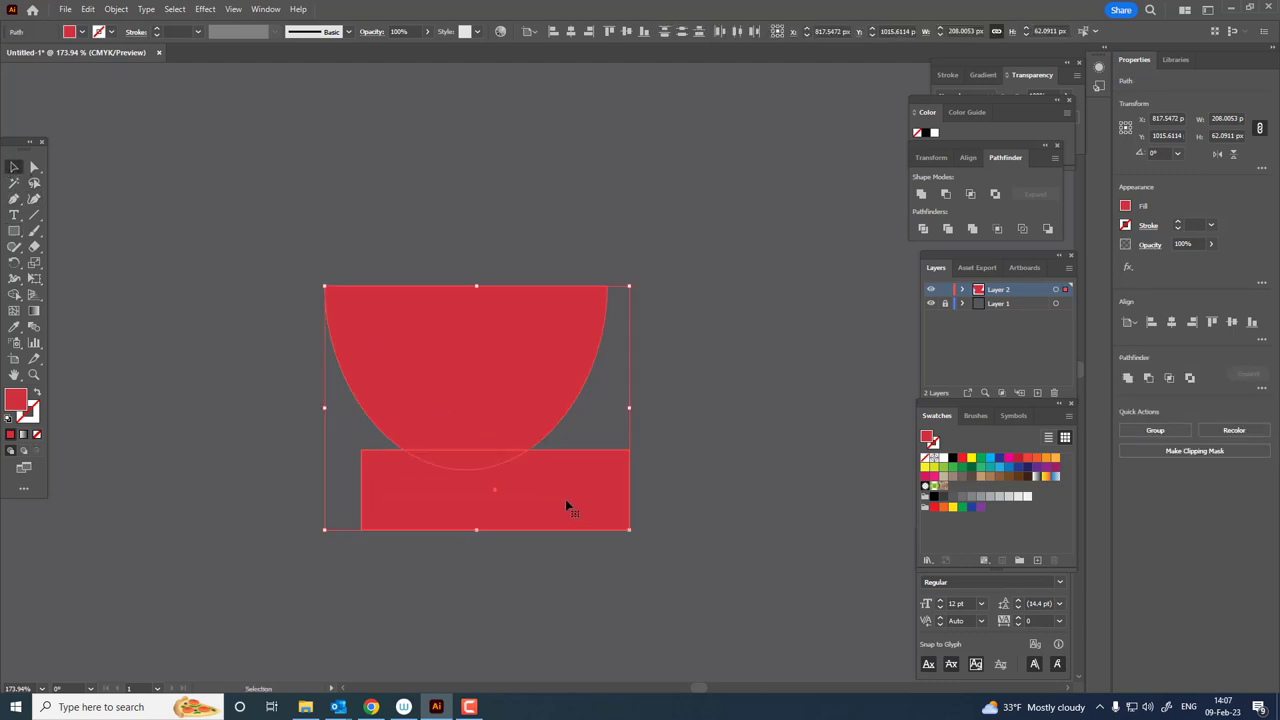
pyautogui.click(571, 31)
pyautogui.moveTo(835, 362); pyautogui.dragTo(617, 337)
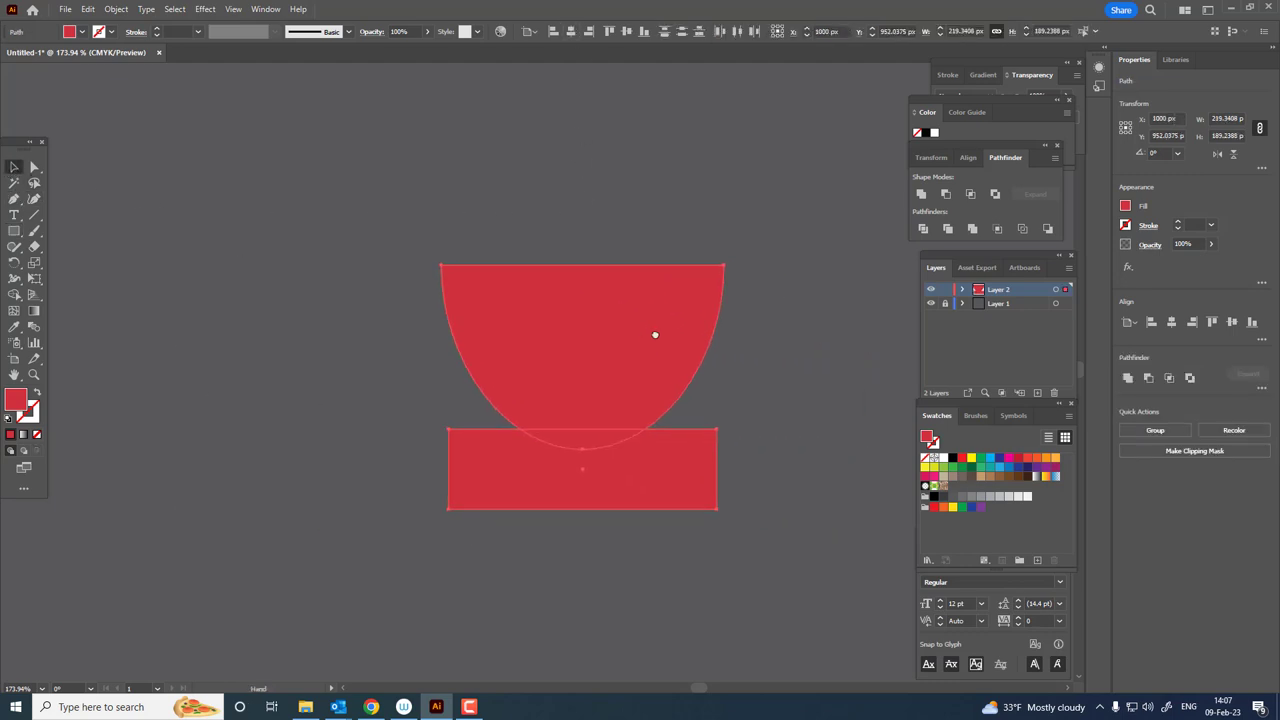
pyautogui.click(923, 228)
# Ungroup the pieces and delete the rectangle piece, leaving a flat-bottomed bowl.
pyautogui.rightClick(536, 437)
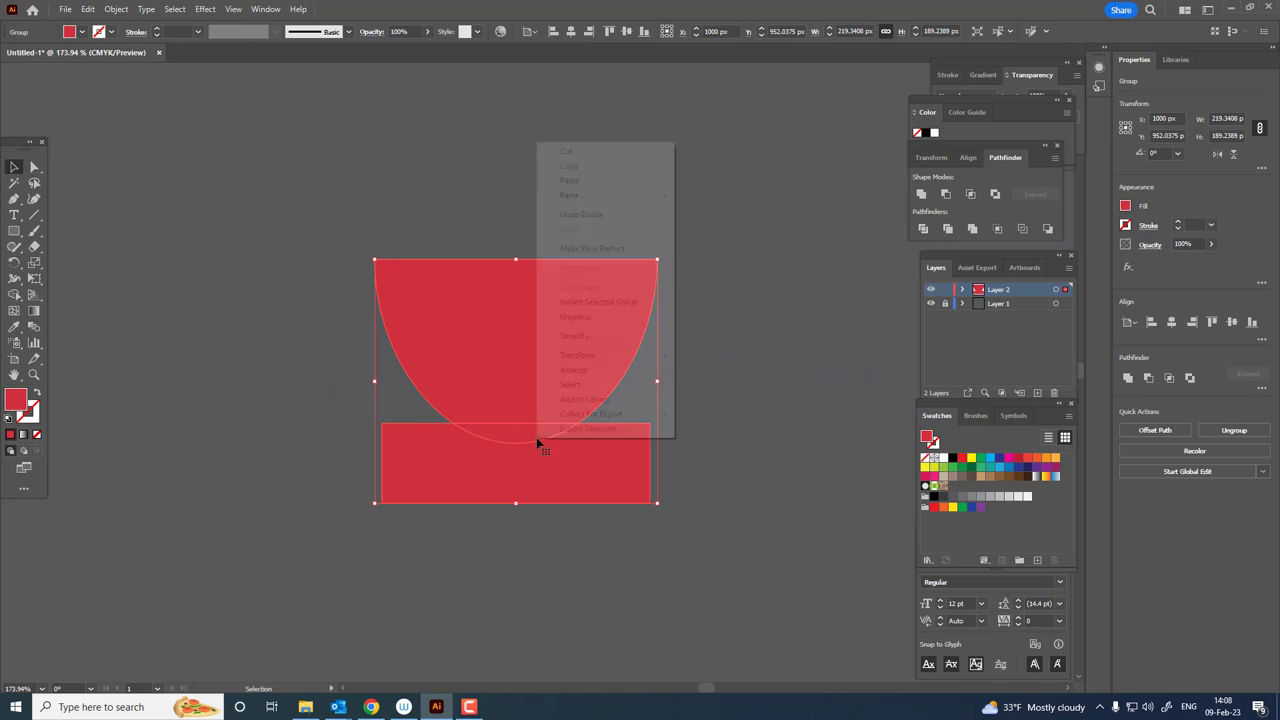
pyautogui.click(590, 316)
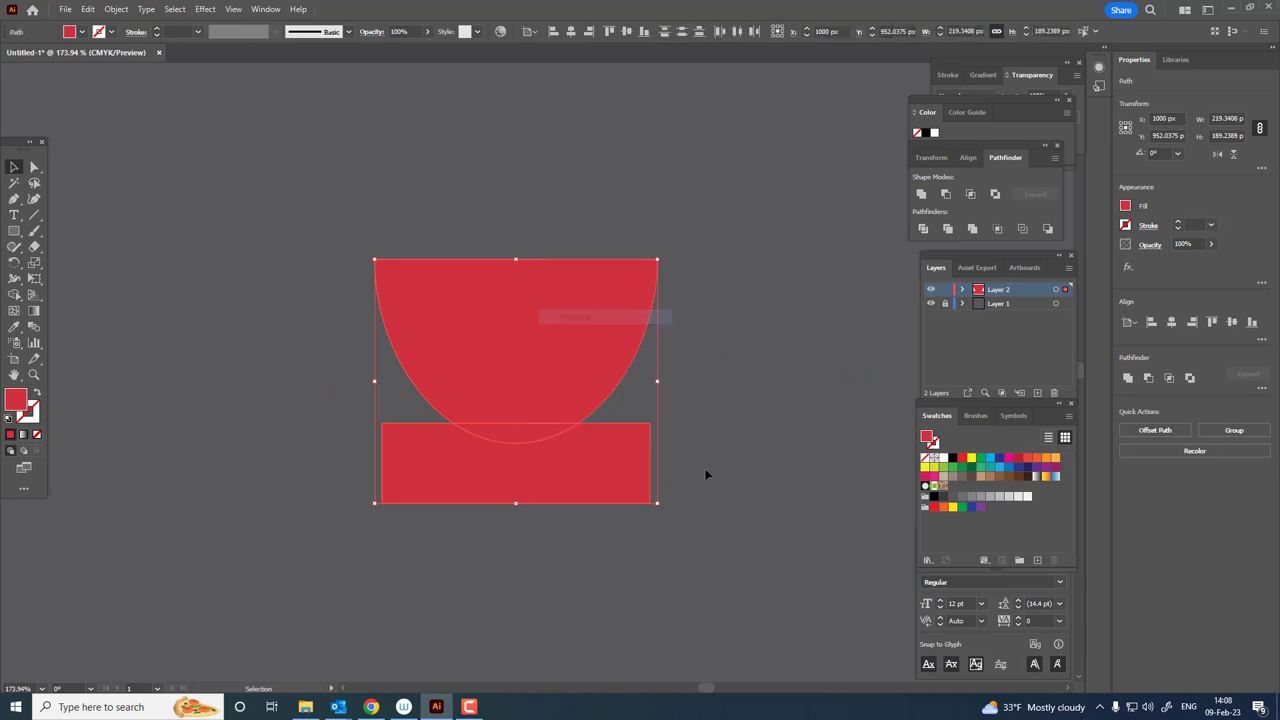
pyautogui.click(488, 438)
pyautogui.press('Delete')
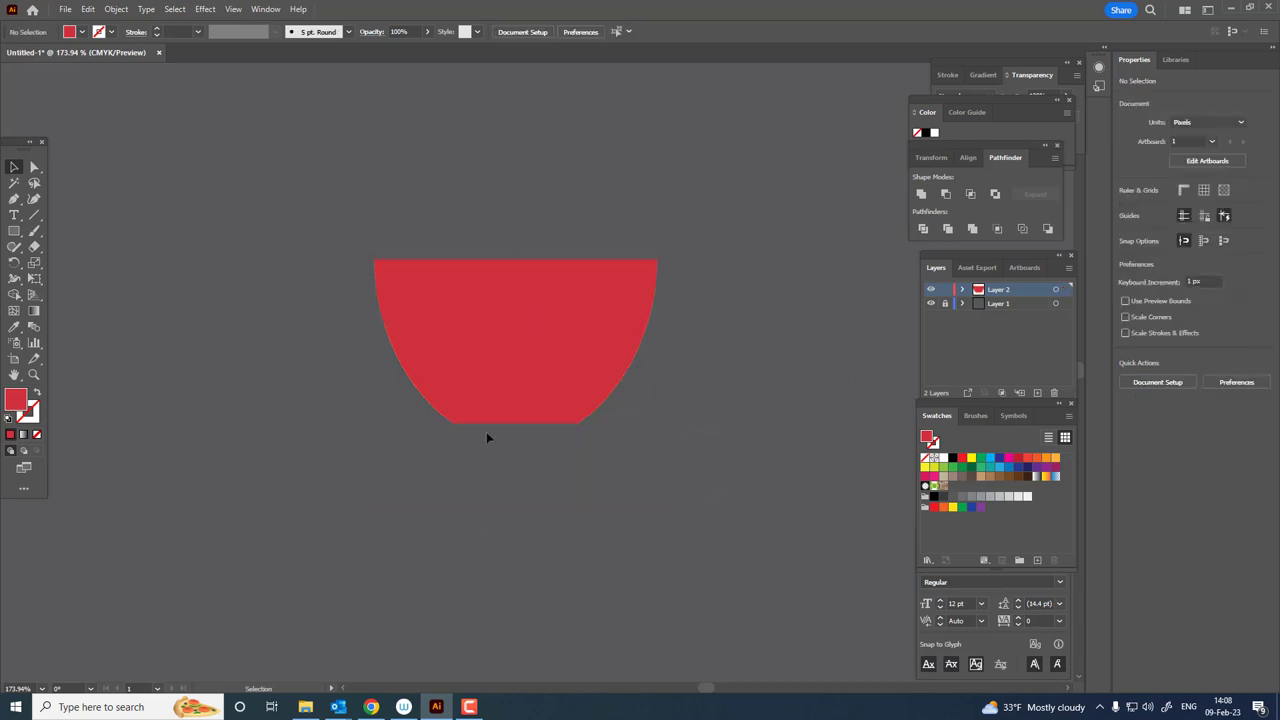
# Inspect the bowl's bottom-left anchor point and zoom in on the bowl.
pyautogui.scroll(1, 583, 431)
pyautogui.click(583, 431)
pyautogui.press('a')
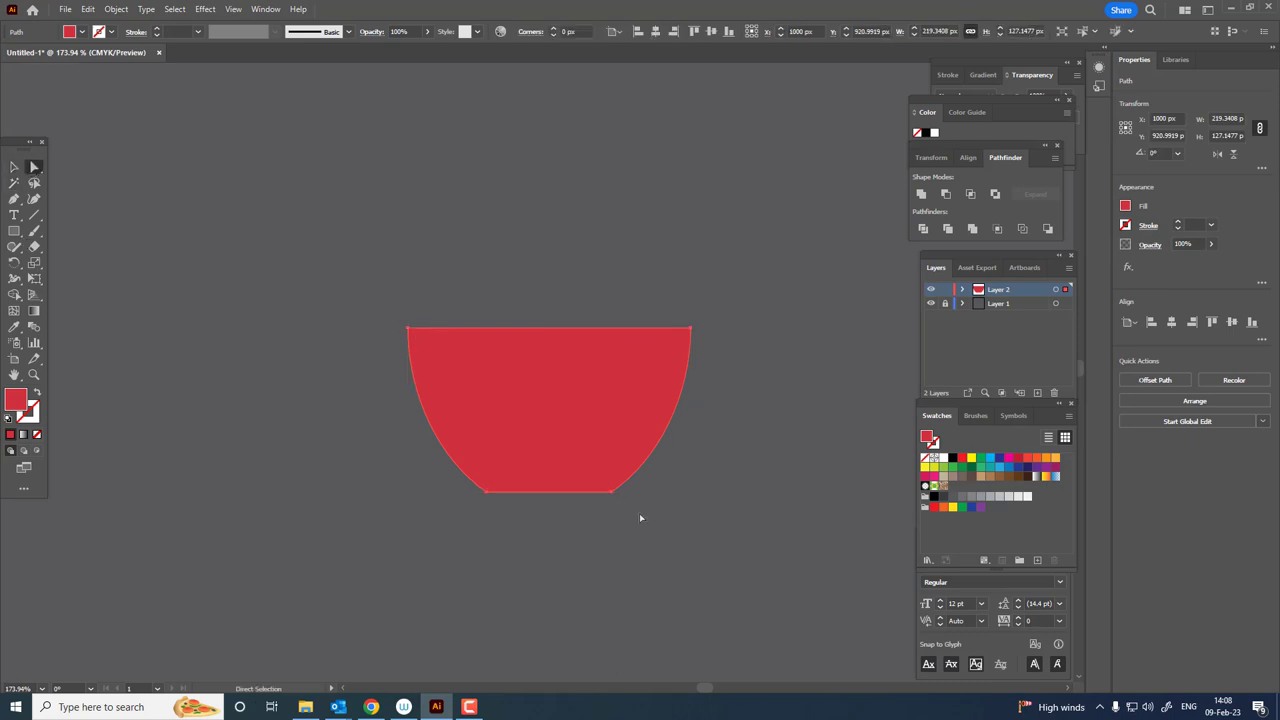
pyautogui.click(487, 490)
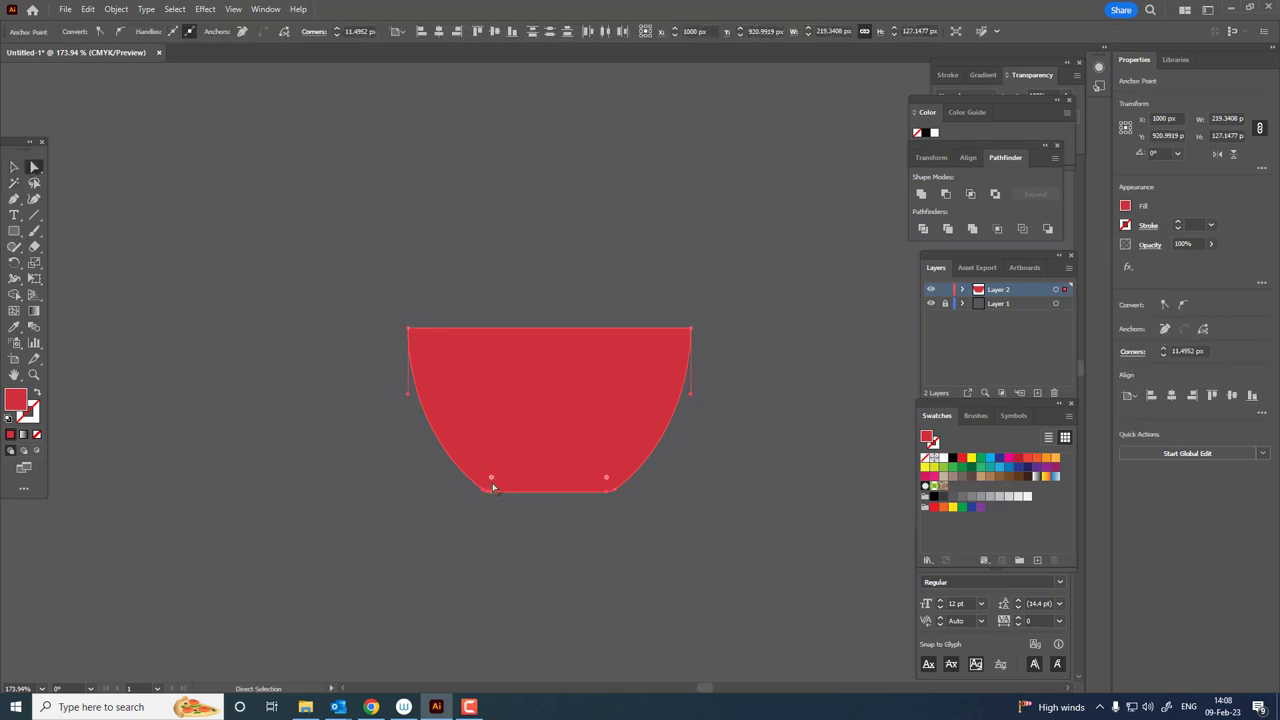
pyautogui.click(500, 280)
pyautogui.press('z')
pyautogui.click(603, 326)
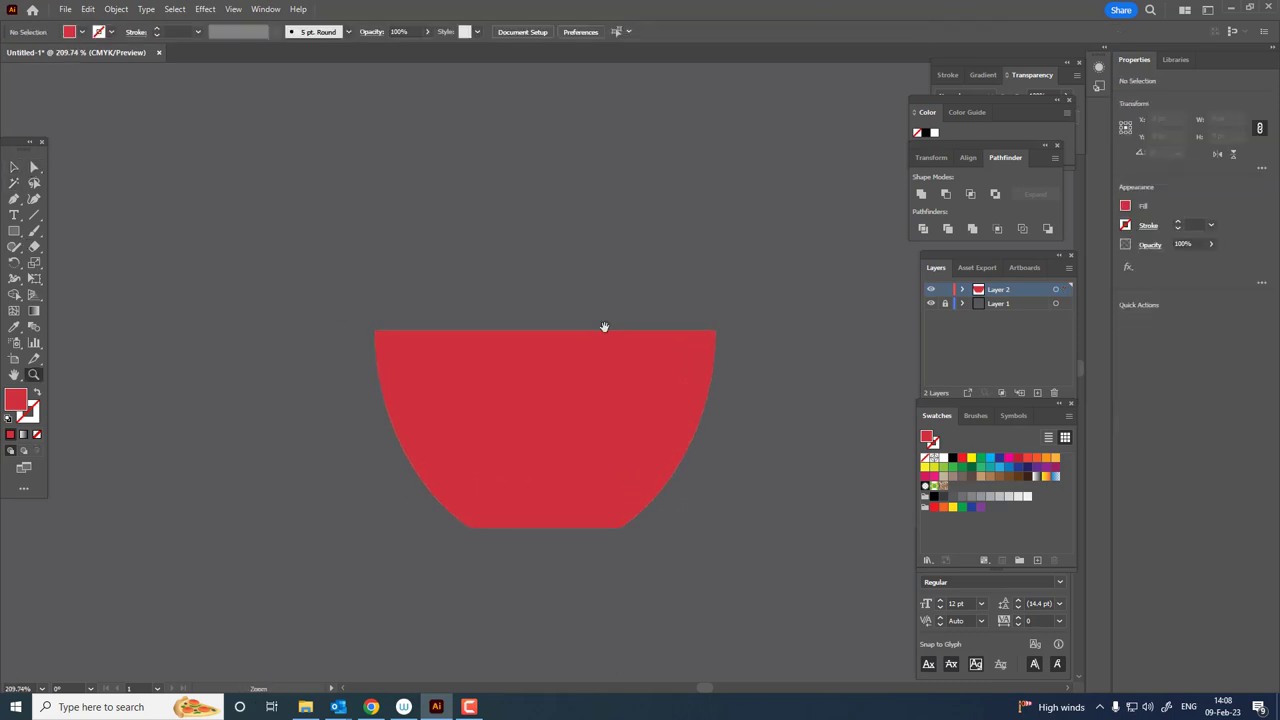
pyautogui.moveTo(14, 231); pyautogui.dragTo(95, 264)
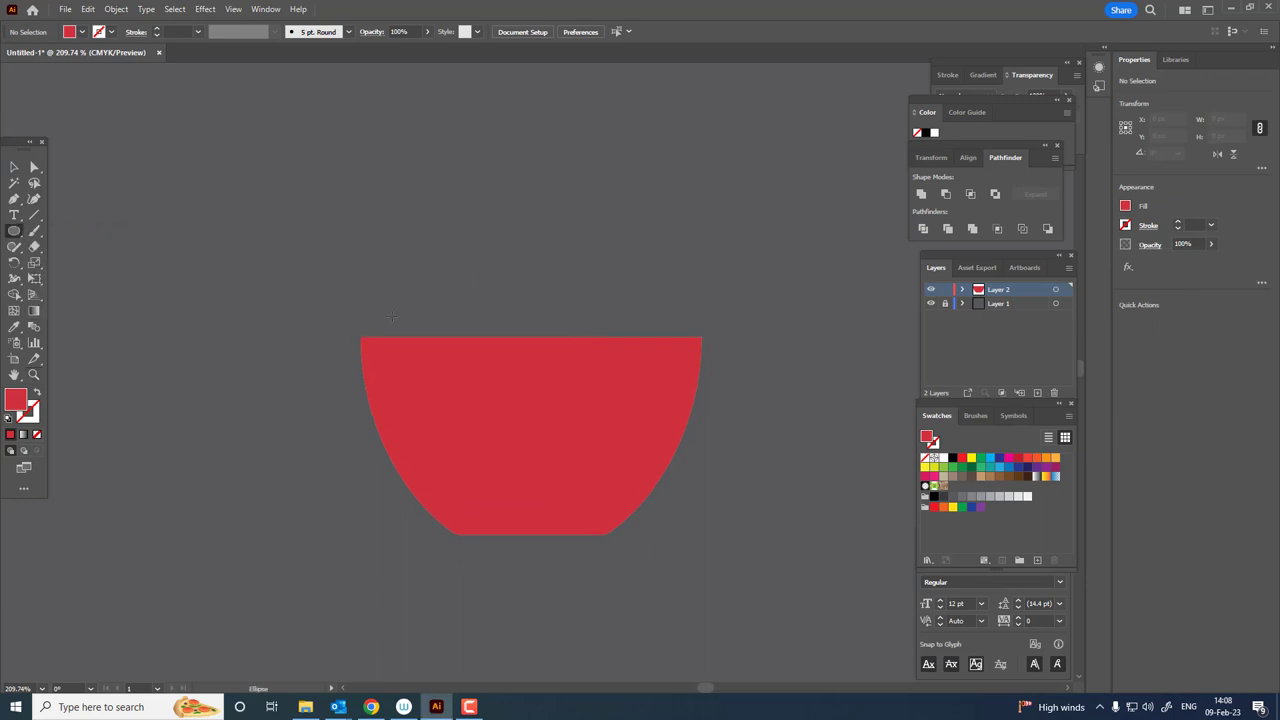
# Draw a flat white ellipse across the bowl's rim, nudged slightly down.
pyautogui.moveTo(361, 310); pyautogui.dragTo(701, 356)
pyautogui.scroll(1, 701, 356)
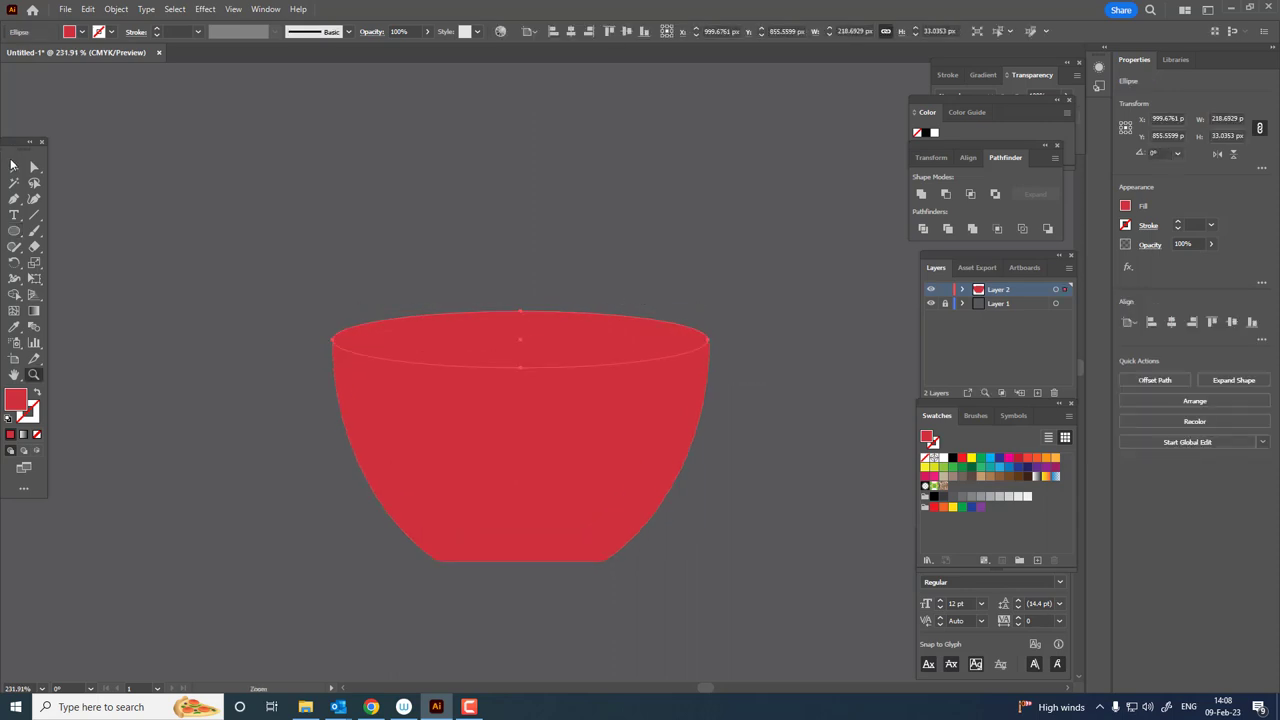
pyautogui.click(12, 165)
pyautogui.scroll(10, 337, 351)
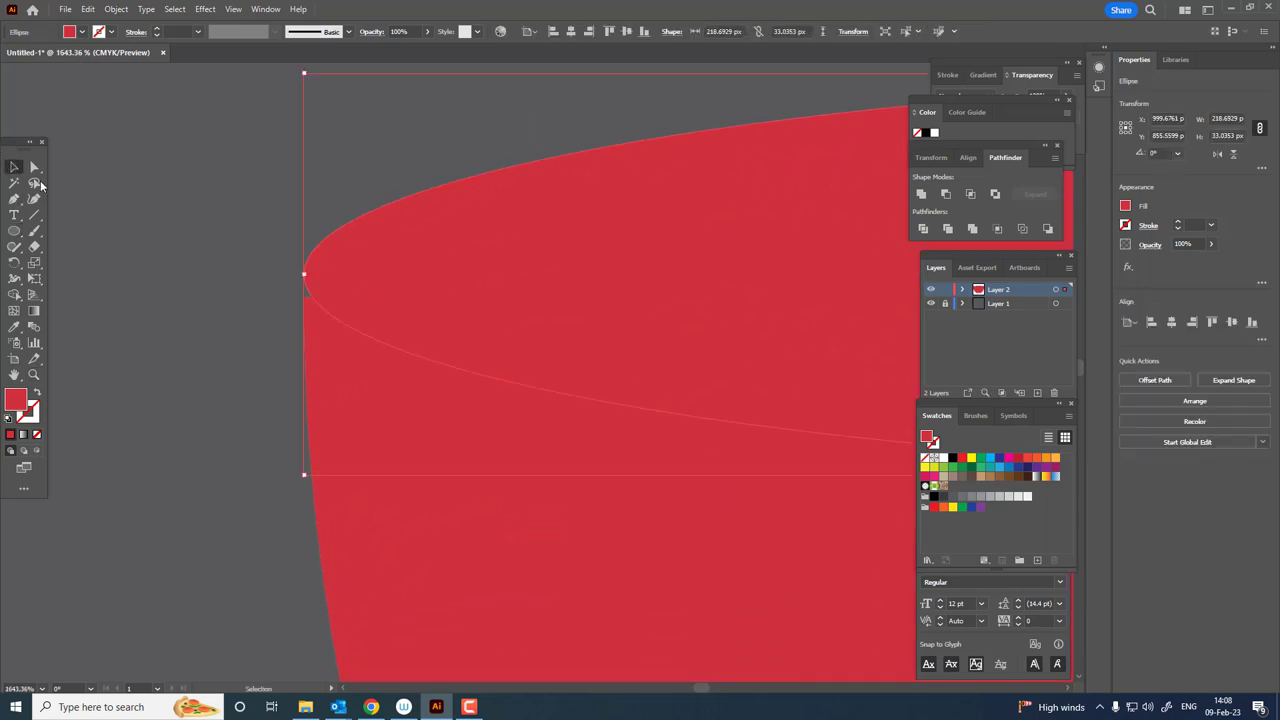
pyautogui.moveTo(447, 280); pyautogui.dragTo(447, 303)
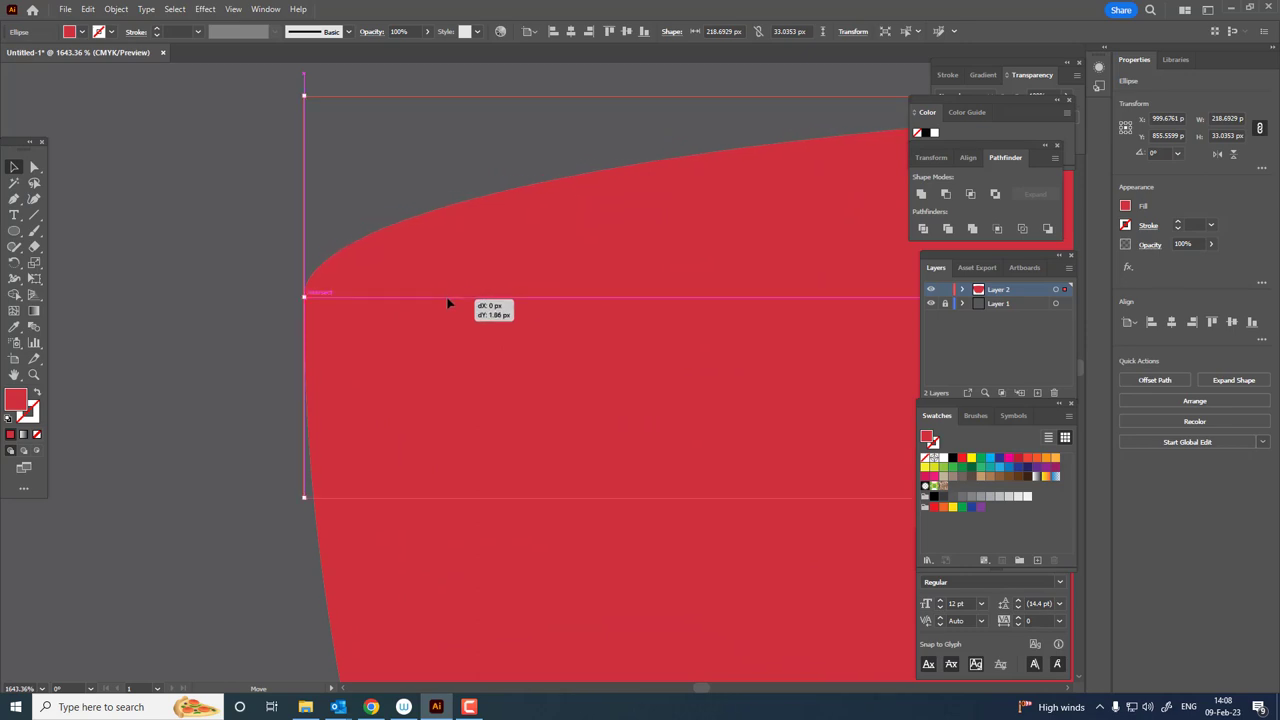
pyautogui.scroll(-7, 447, 303)
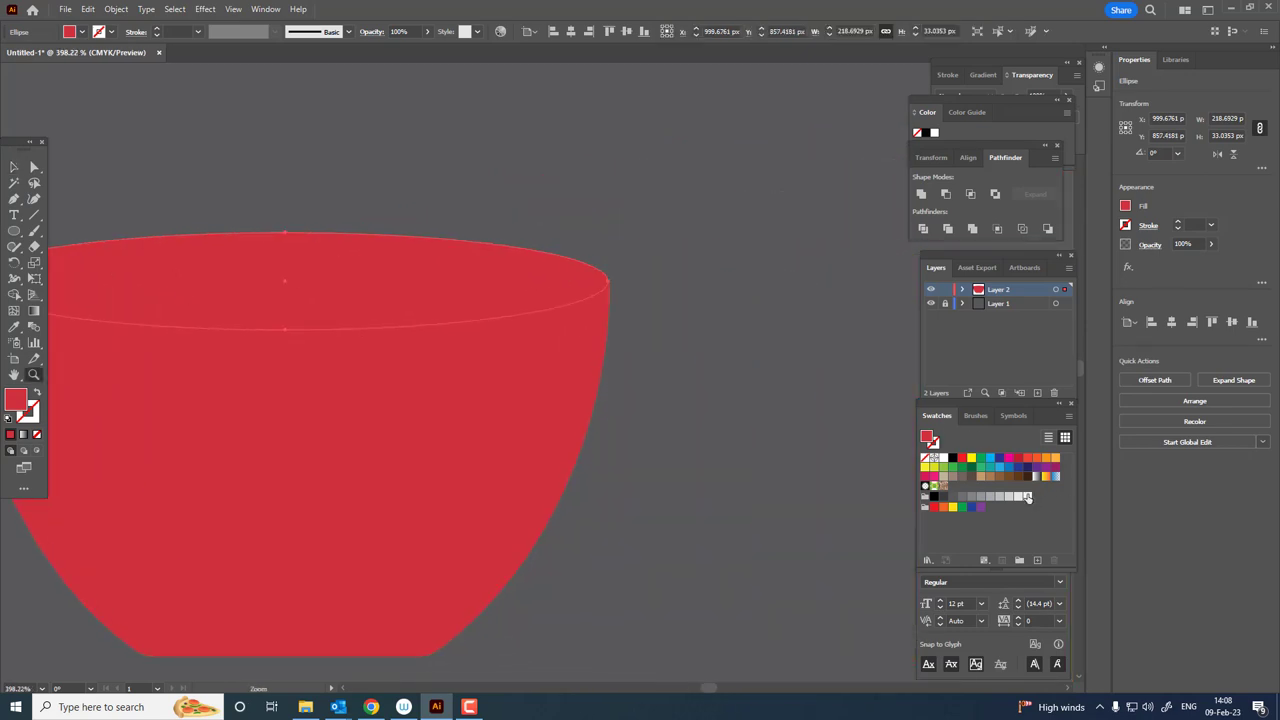
pyautogui.click(1027, 497)
# Stretch the ellipse's right end out to the bowl's side, then reselect the ellipse.
pyautogui.scroll(-3, 403, 317)
pyautogui.moveTo(403, 317)
pyautogui.mouseDown()
pyautogui.moveTo(543, 394)
pyautogui.moveTo(500, 436)
pyautogui.mouseUp()
pyautogui.scroll(1, 533, 415)
pyautogui.press('v')
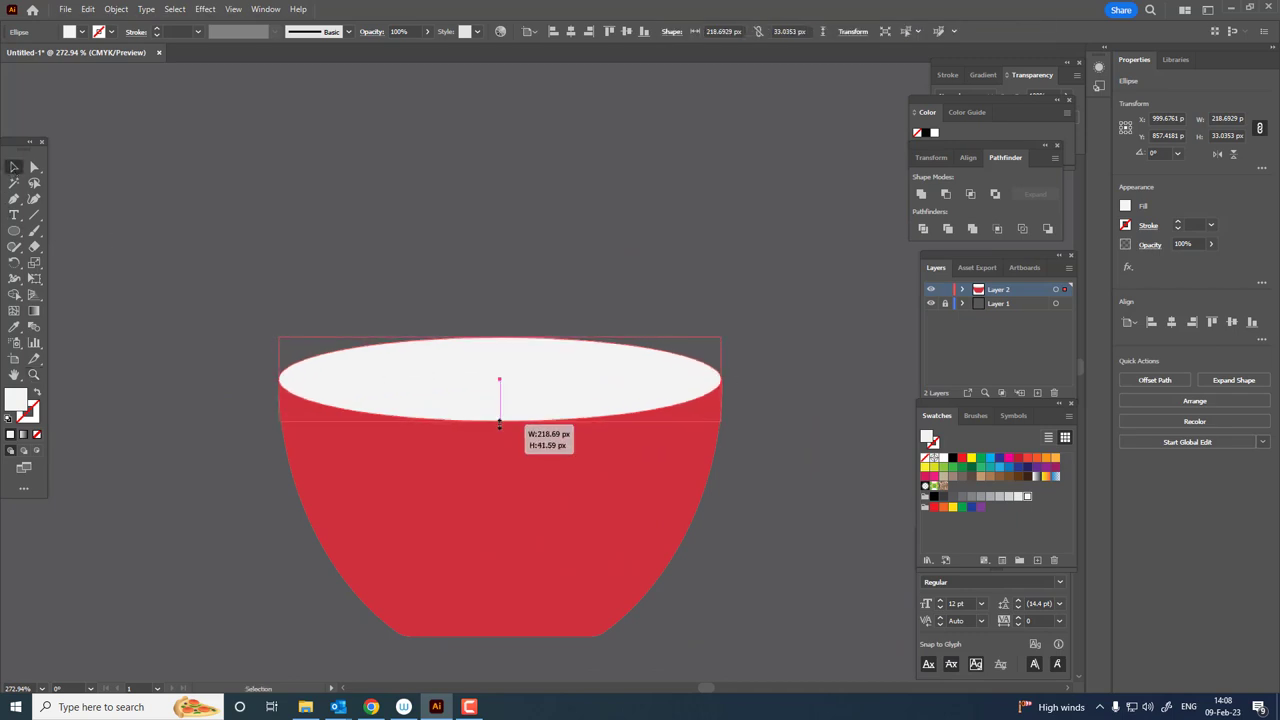
pyautogui.keyDown('alt'); pyautogui.scroll(5, 745, 388); pyautogui.keyUp('alt')
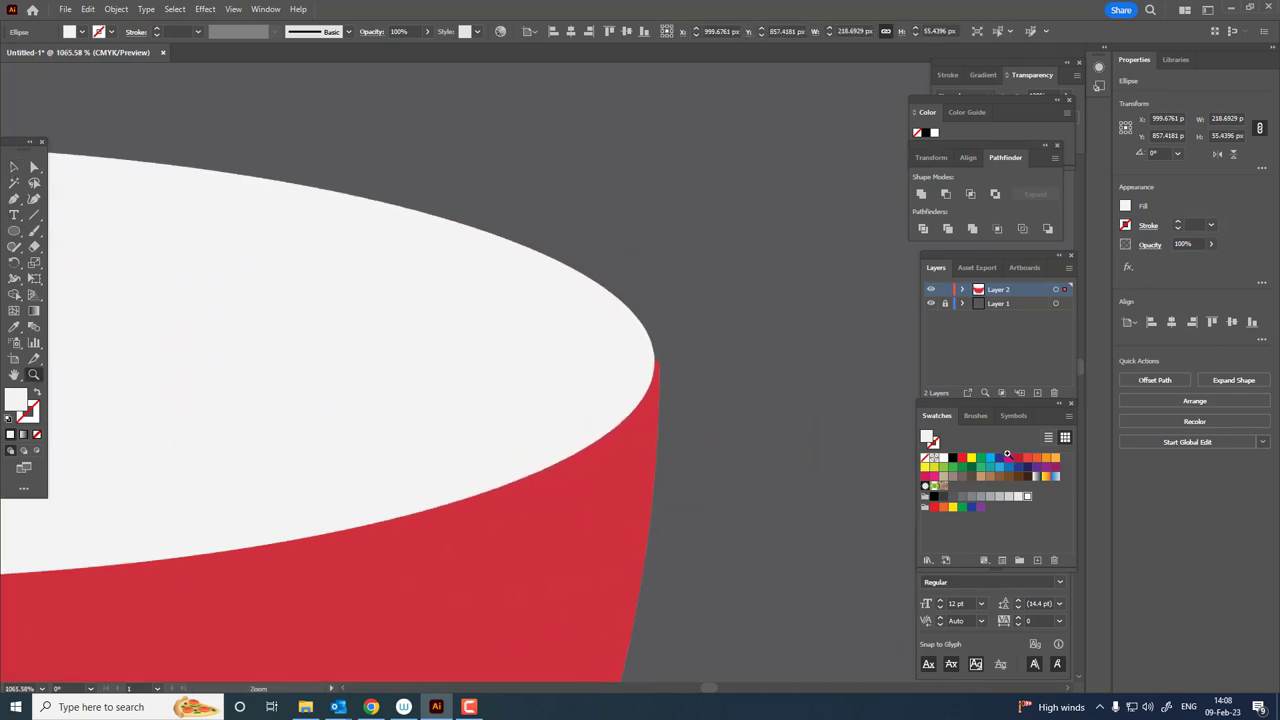
pyautogui.keyDown('alt'); pyautogui.scroll(5, 745, 388); pyautogui.keyUp('alt')
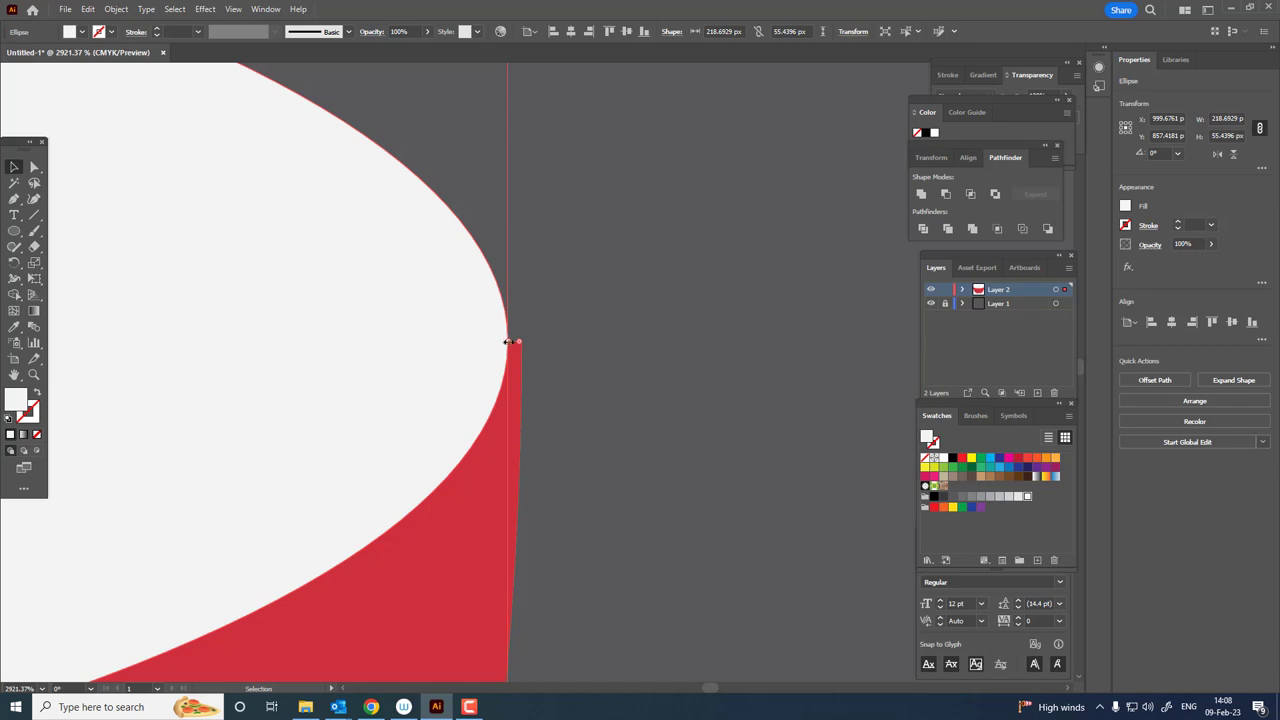
pyautogui.moveTo(508, 341); pyautogui.dragTo(520, 342)
pyautogui.press('z')
pyautogui.keyDown('alt'); pyautogui.click(617, 331); pyautogui.keyUp('alt')
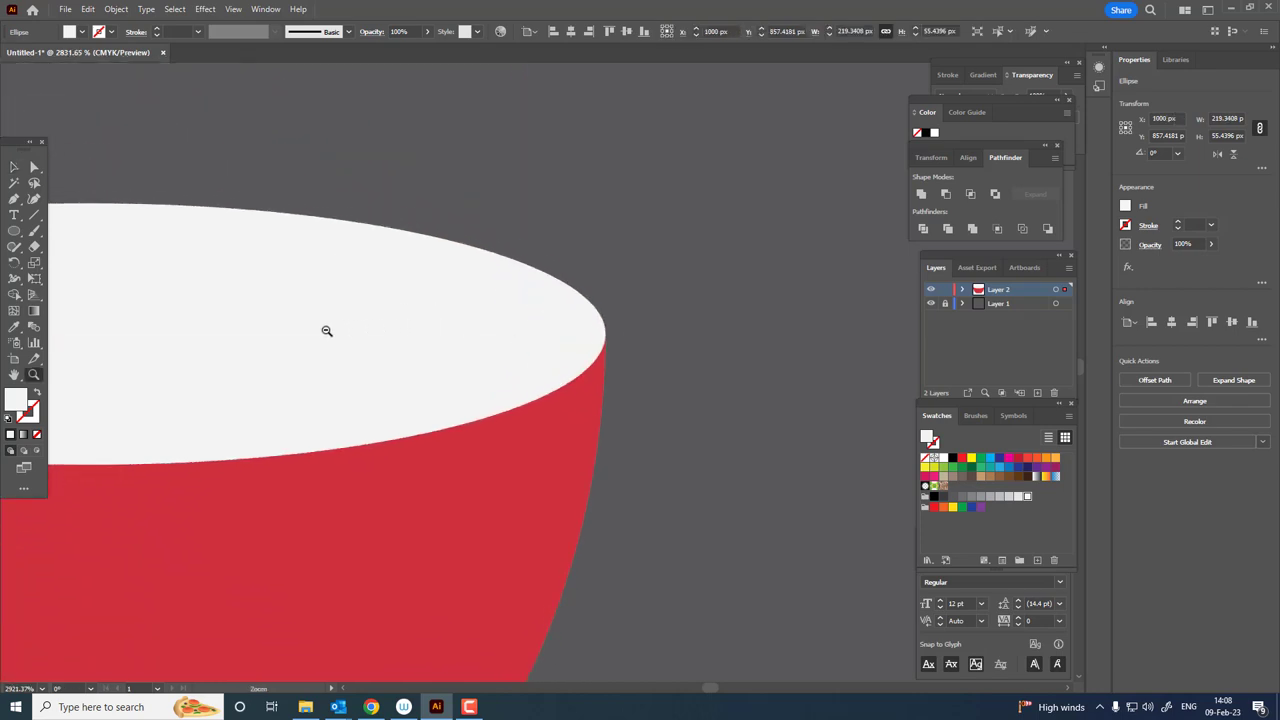
pyautogui.keyDown('alt'); pyautogui.scroll(-5, 326, 331); pyautogui.keyUp('alt')
pyautogui.keyDown('alt'); pyautogui.scroll(4, 566, 334); pyautogui.keyUp('alt')
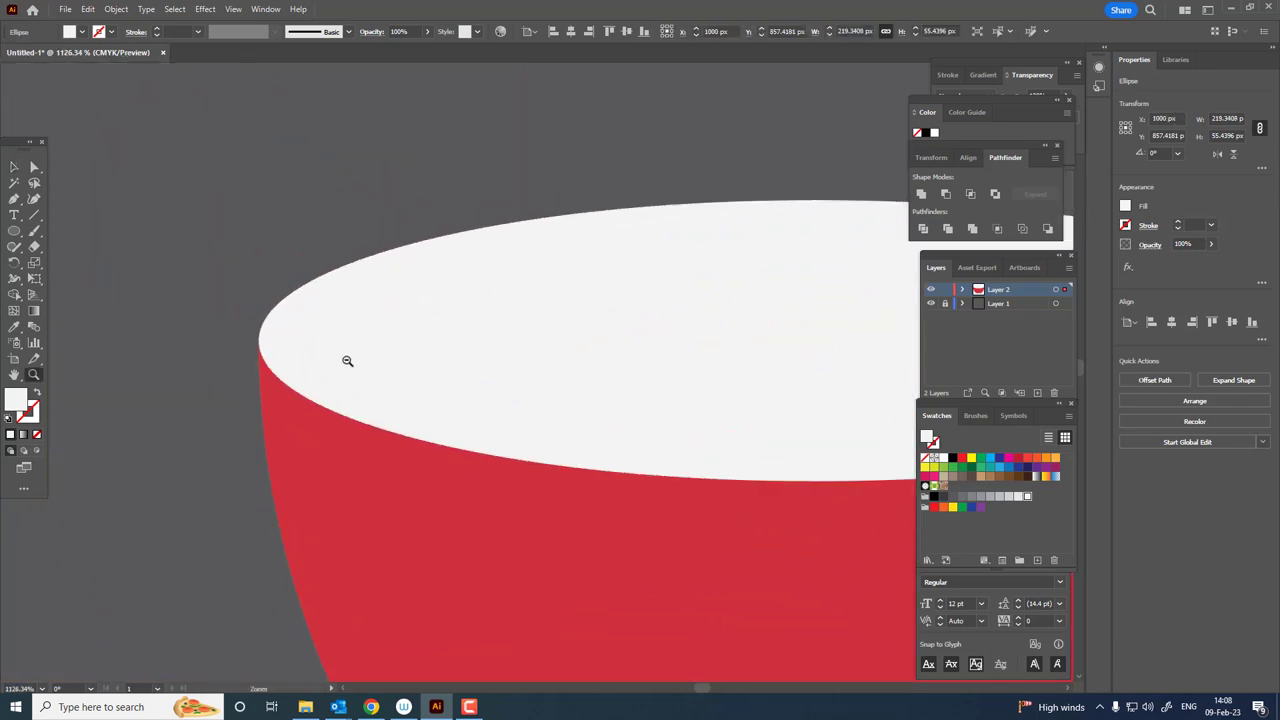
pyautogui.keyDown('alt'); pyautogui.scroll(-4, 347, 361); pyautogui.keyUp('alt')
pyautogui.press('v')
pyautogui.click(463, 331)
# Copy the white rim ellipse and offset its path by -10 px into an inner ellipse.
pyautogui.click(87, 9)
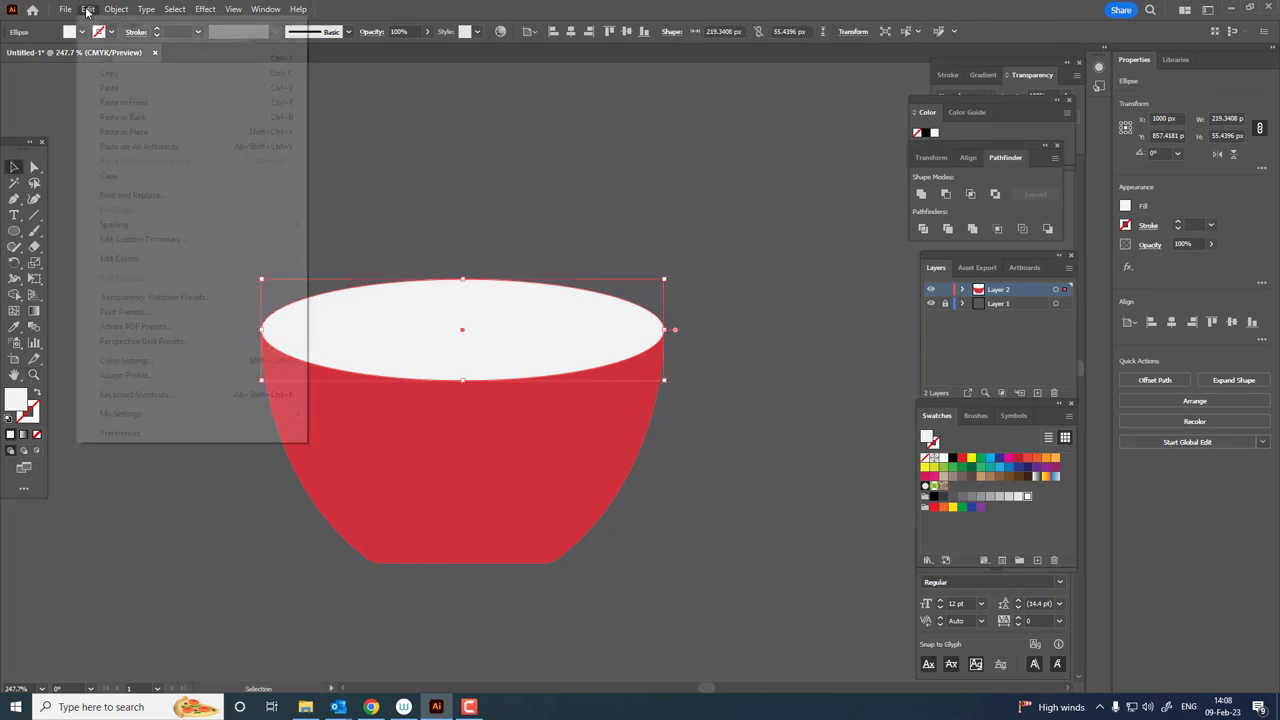
pyautogui.click(121, 73)
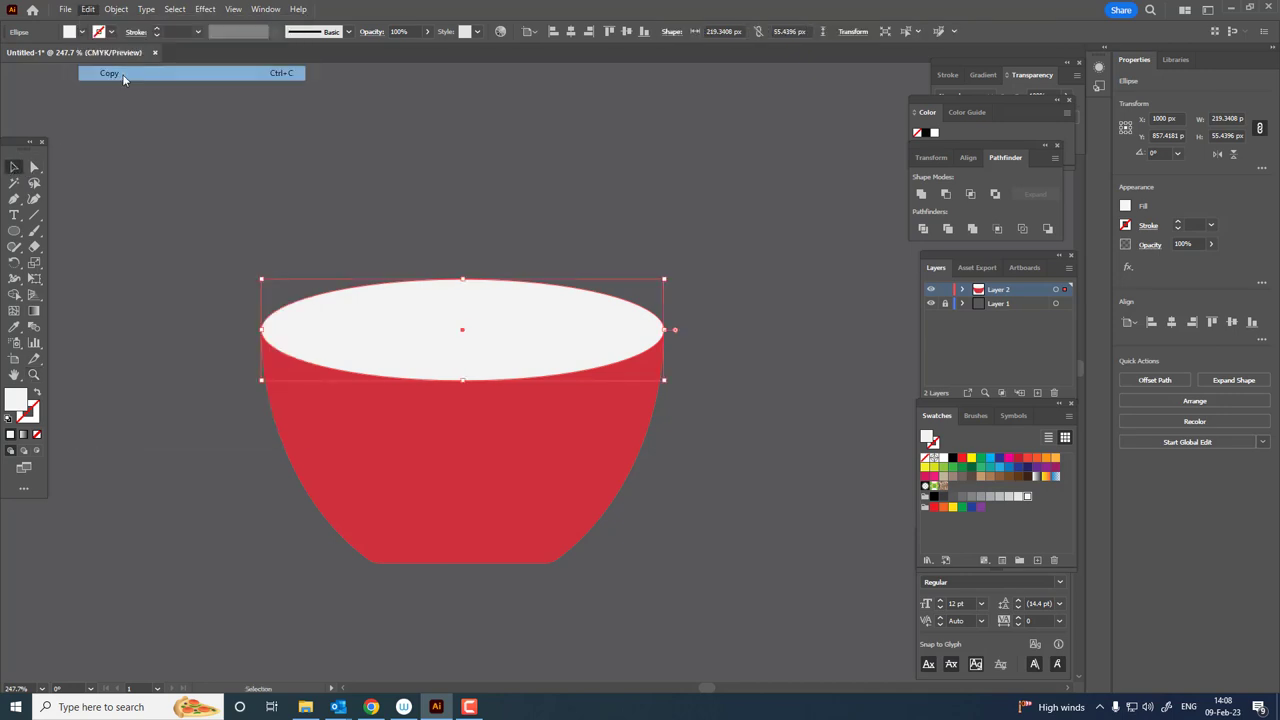
pyautogui.click(117, 9)
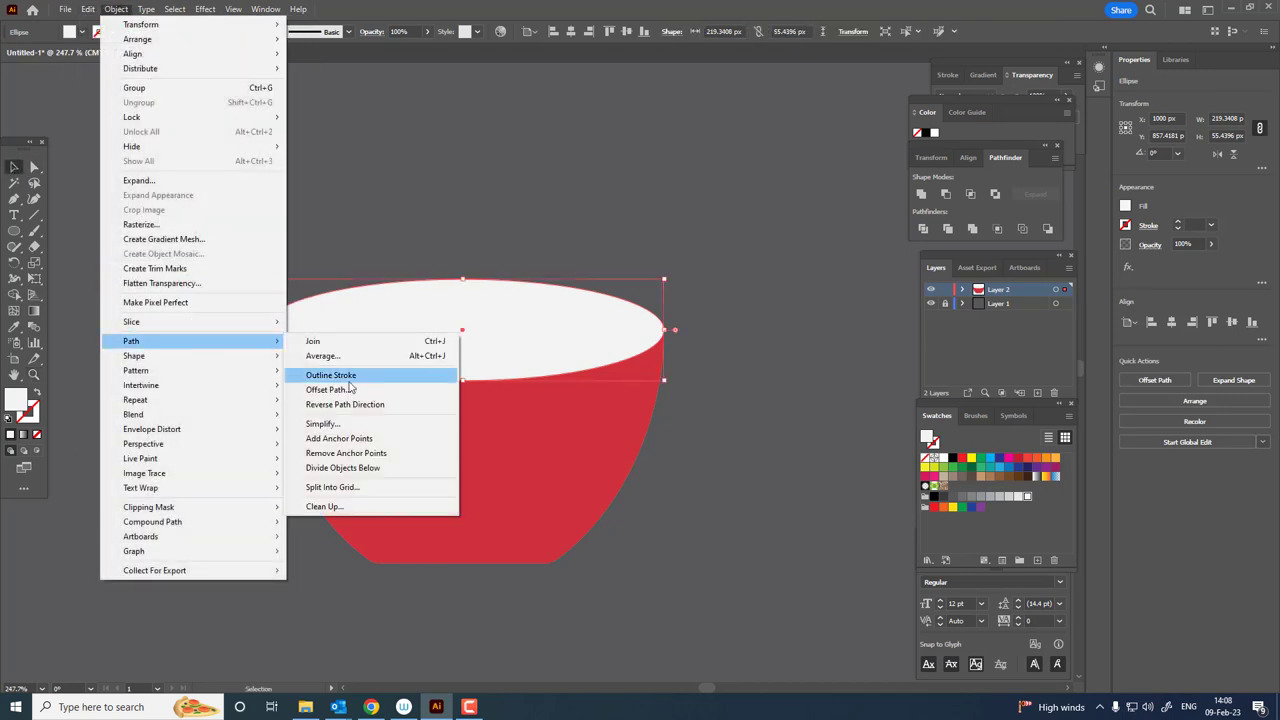
pyautogui.click(362, 390)
pyautogui.write('-10')
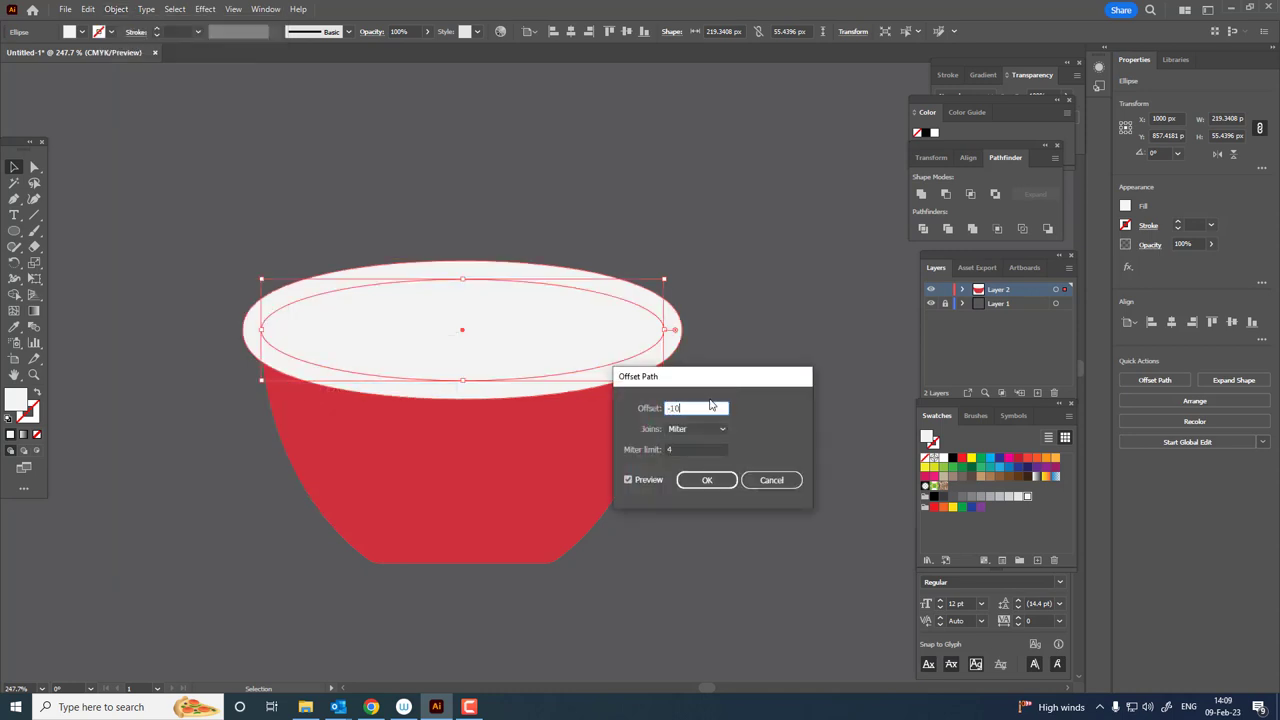
pyautogui.click(704, 451)
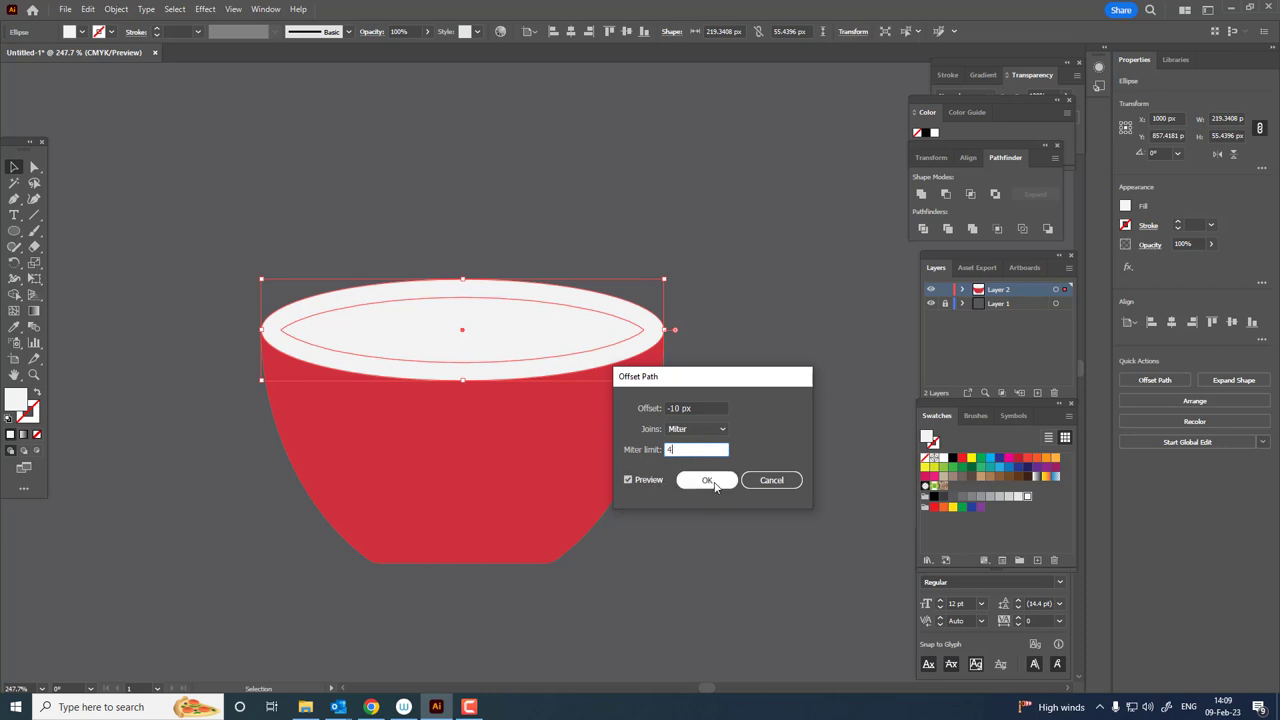
pyautogui.click(707, 481)
# Fill the inner ellipse with a muted blue-grey picked in the Color Picker.
pyautogui.press('z')
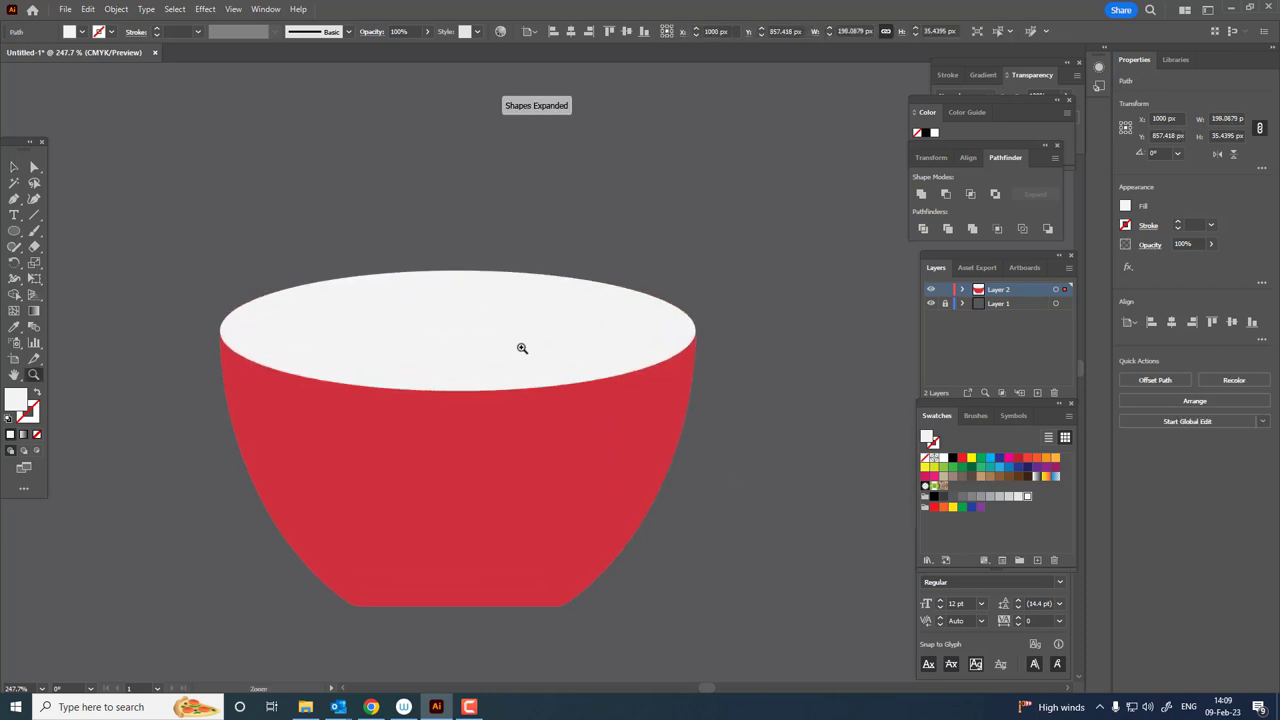
pyautogui.click(278, 371)
pyautogui.click(19, 172)
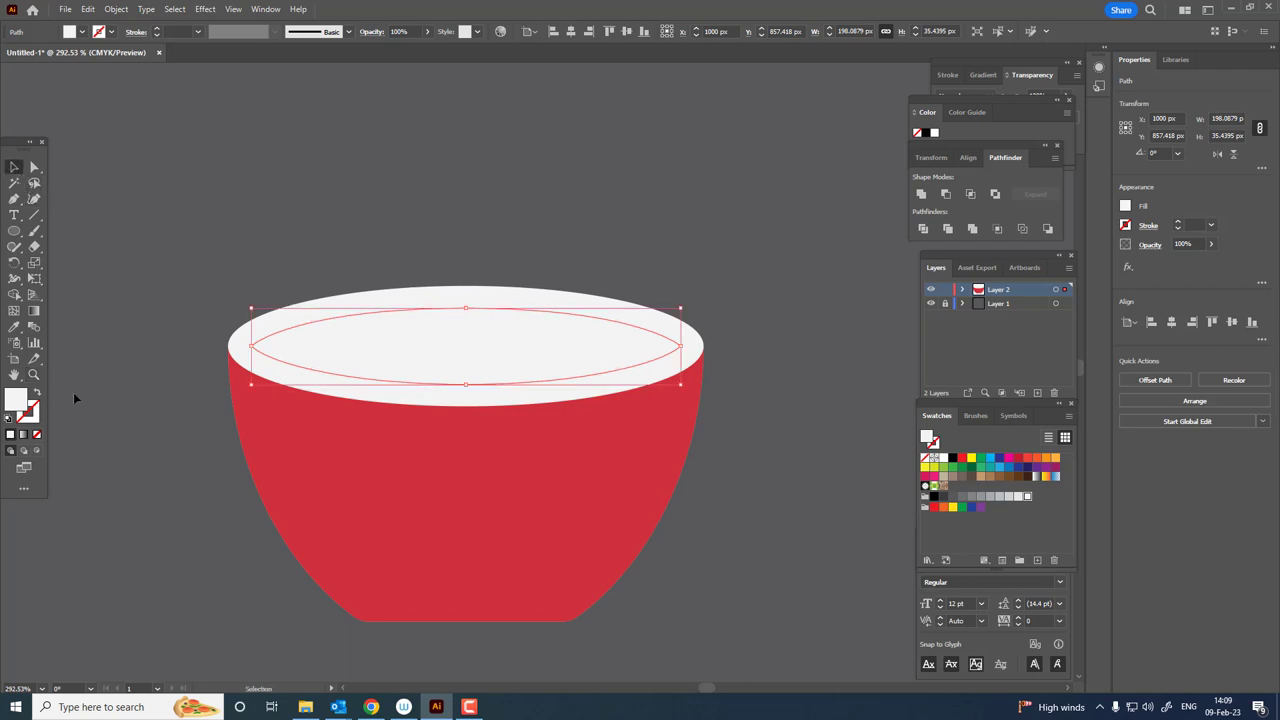
pyautogui.click(990, 458)
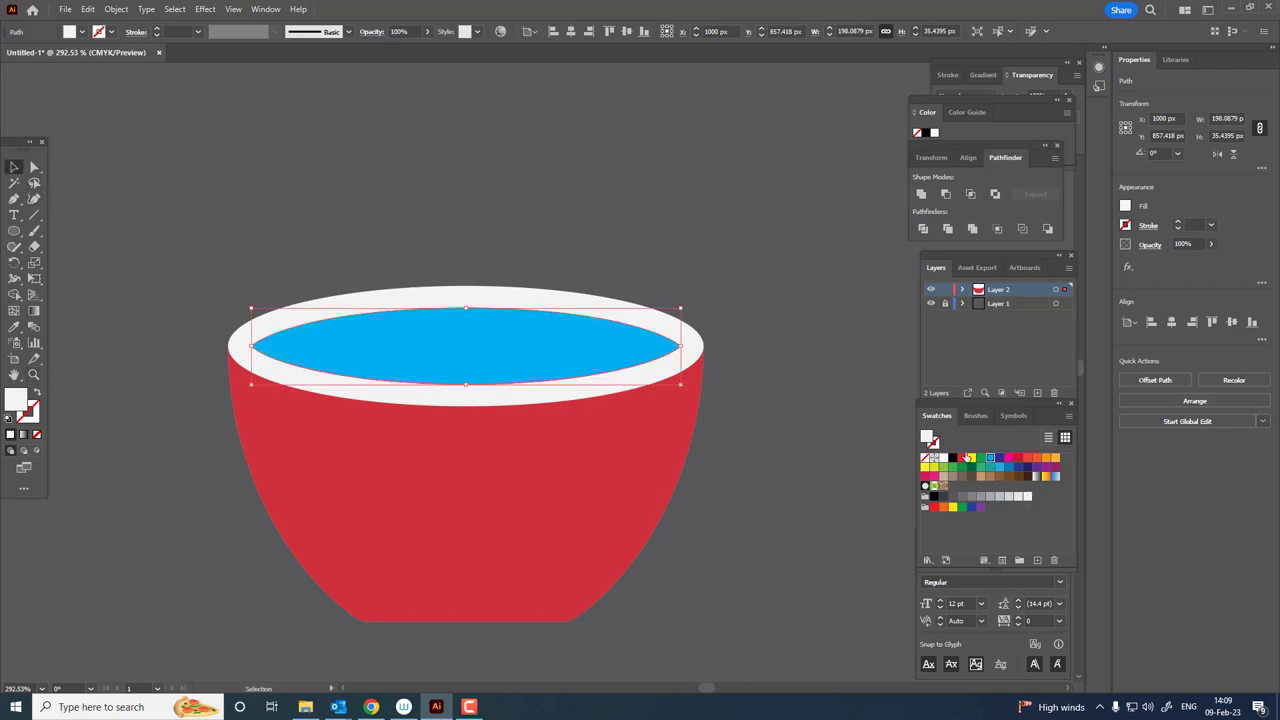
pyautogui.doubleClick(18, 401)
pyautogui.click(891, 202)
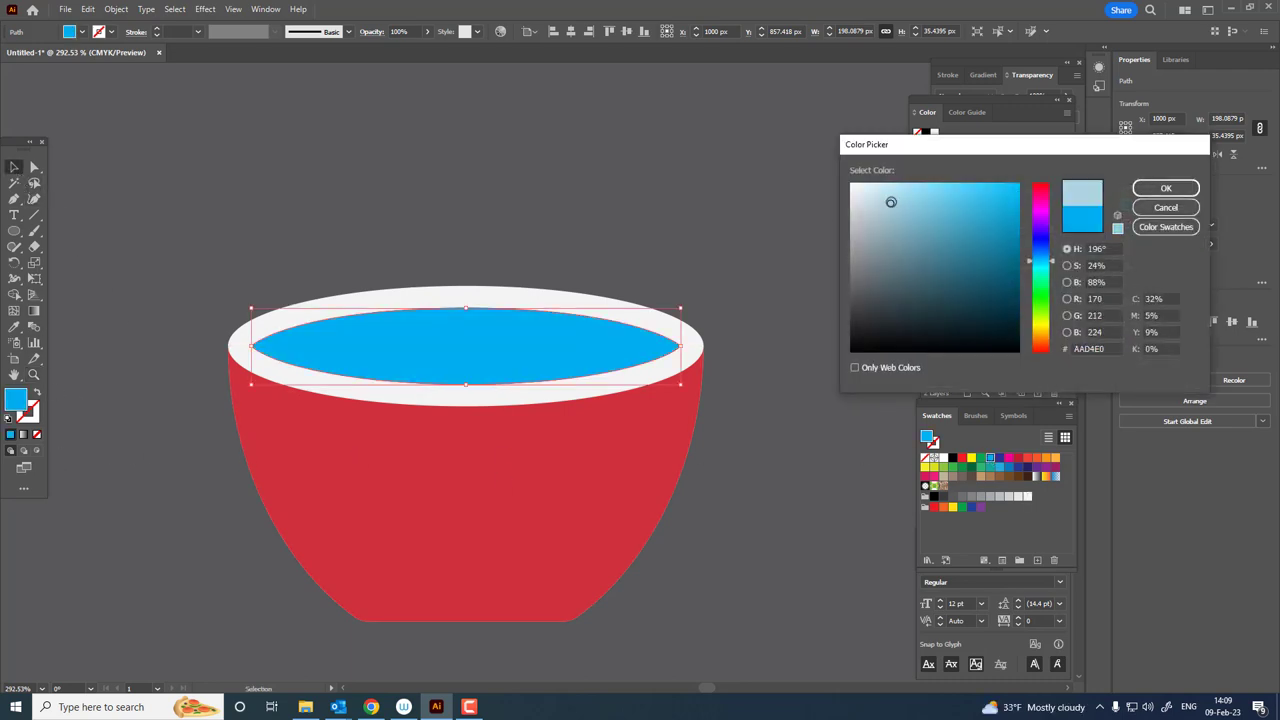
pyautogui.moveTo(893, 206); pyautogui.dragTo(880, 219)
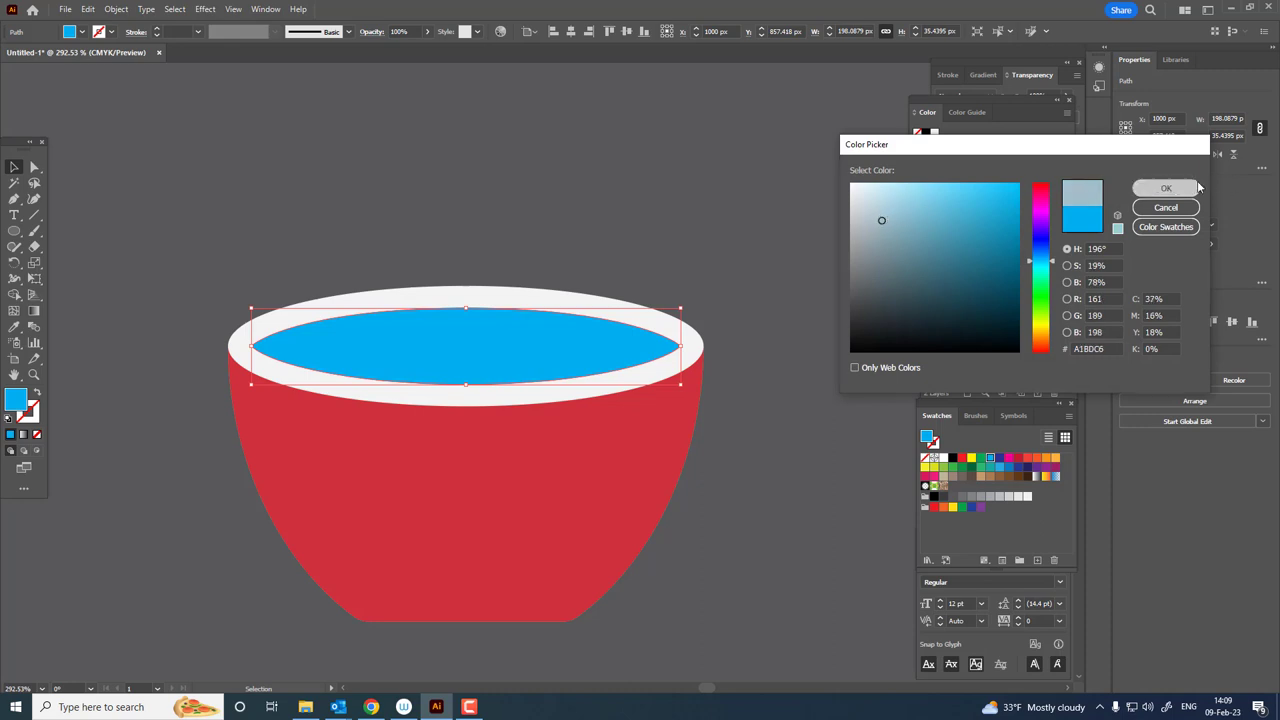
pyautogui.click(1166, 188)
# Save the blue-grey as a new swatch, then a paler blue as a second swatch.
pyautogui.click(1040, 565)
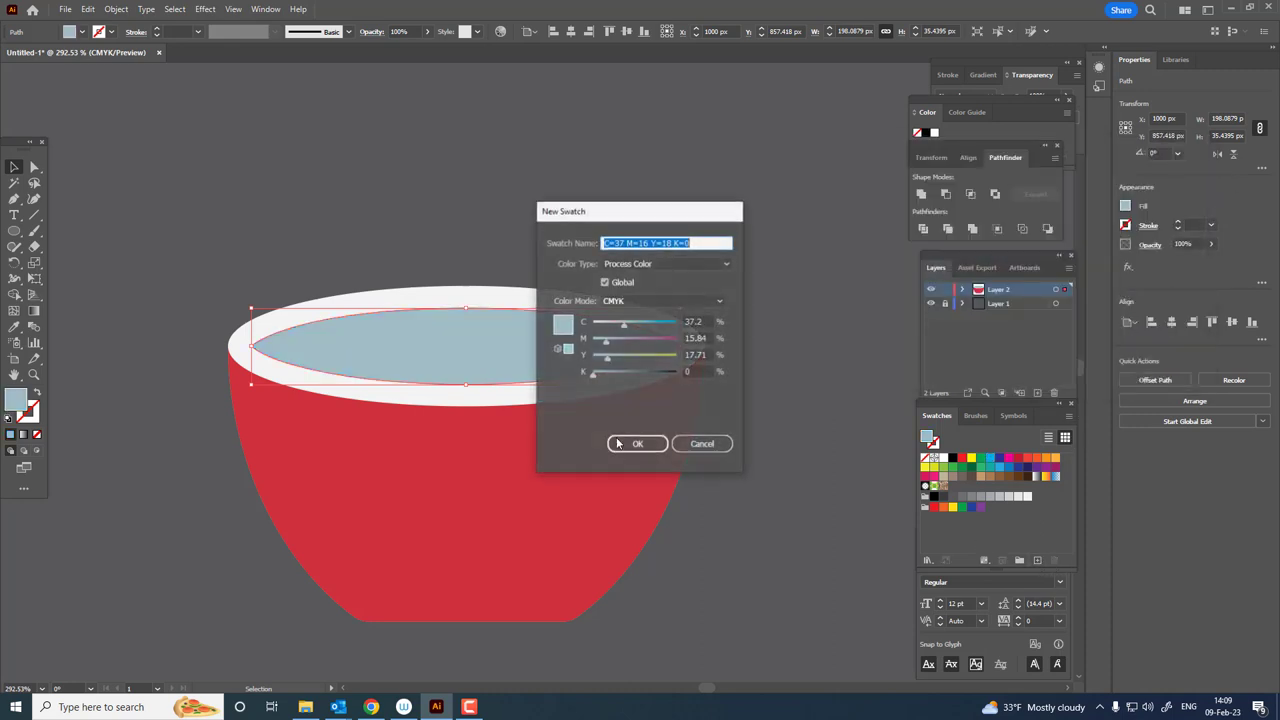
pyautogui.click(640, 443)
pyautogui.doubleClick(22, 400)
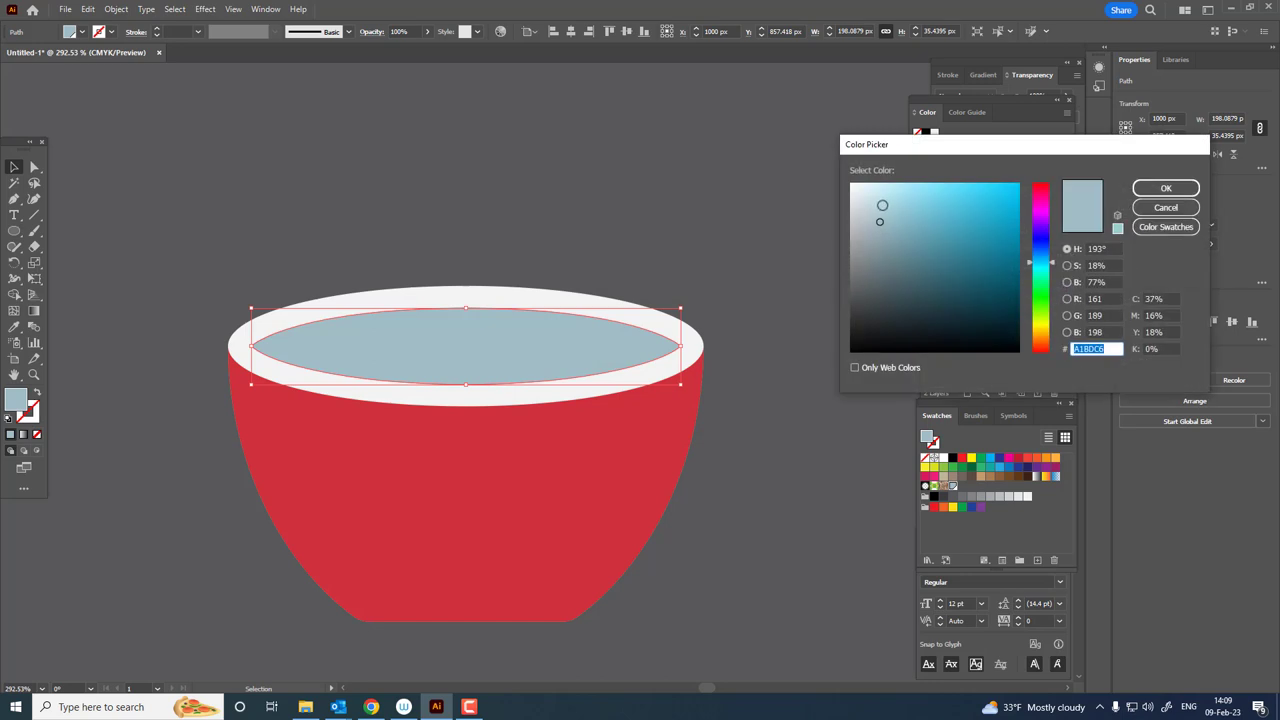
pyautogui.click(864, 196)
pyautogui.click(1166, 188)
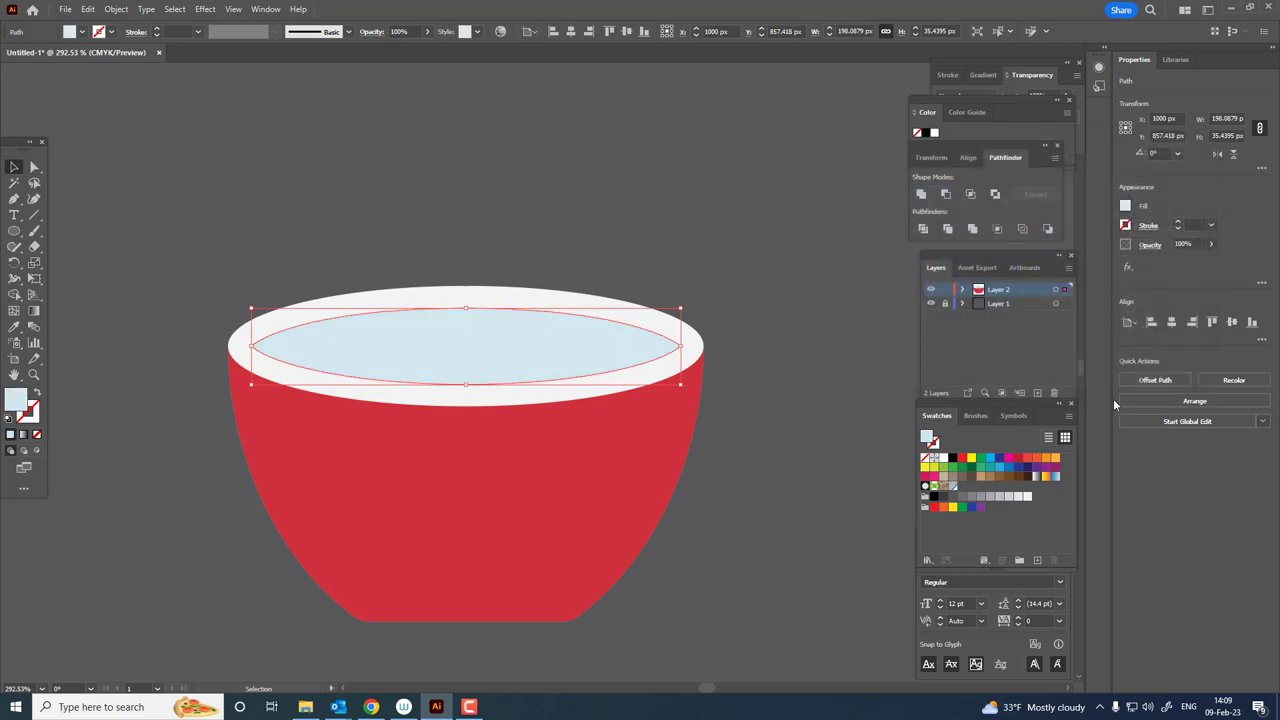
pyautogui.click(1040, 562)
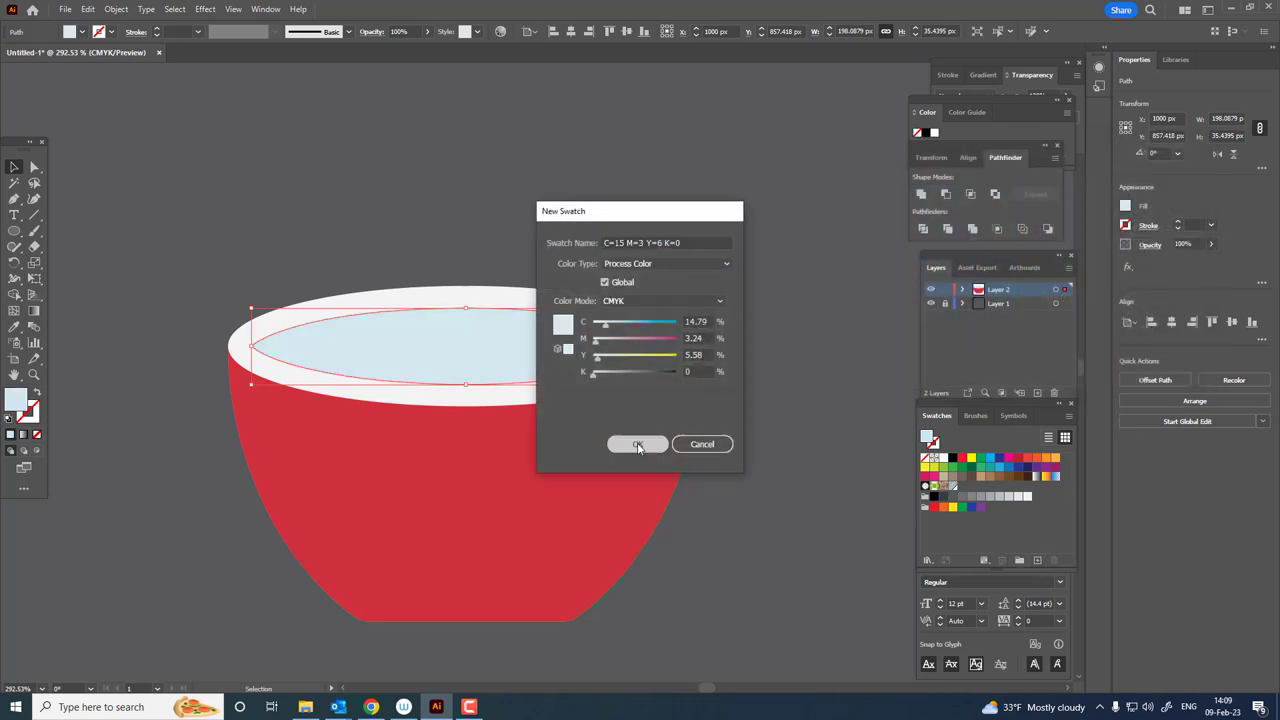
pyautogui.click(636, 443)
pyautogui.click(34, 311)
# Apply a top-to-bottom gradient to the inner ellipse with a light blue bottom stop.
pyautogui.click(449, 337)
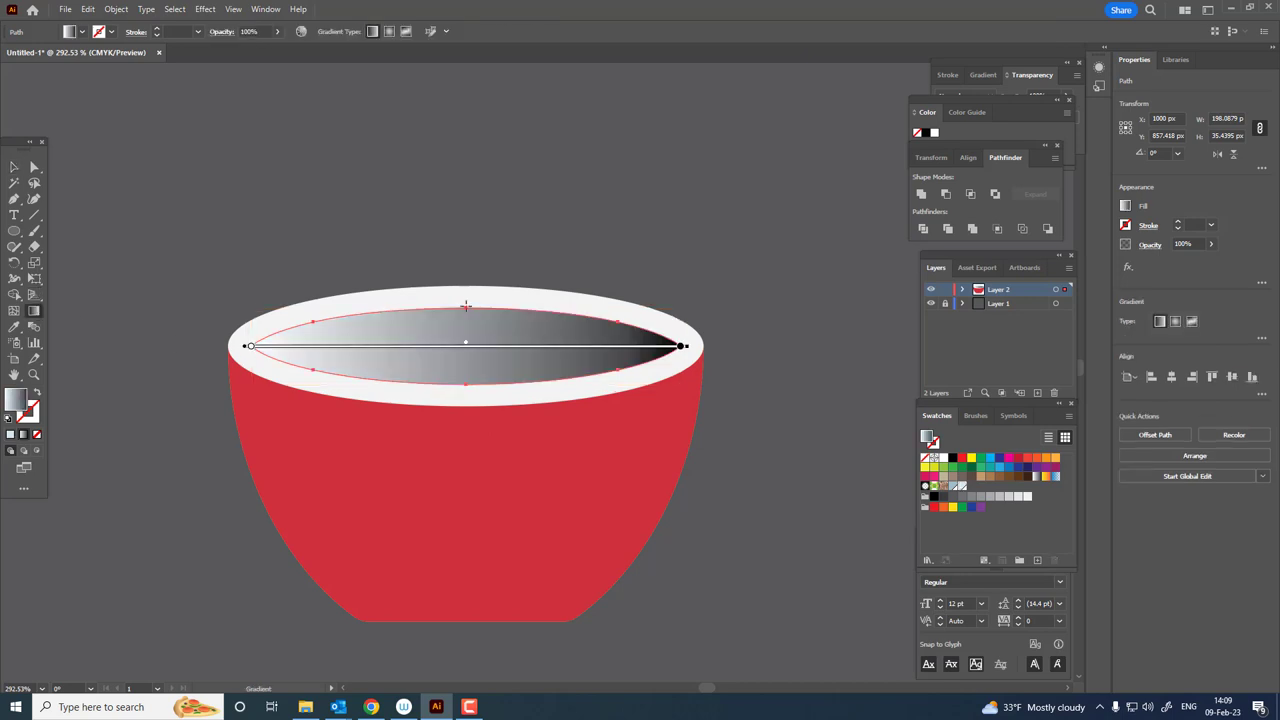
pyautogui.moveTo(466, 300); pyautogui.dragTo(468, 400)
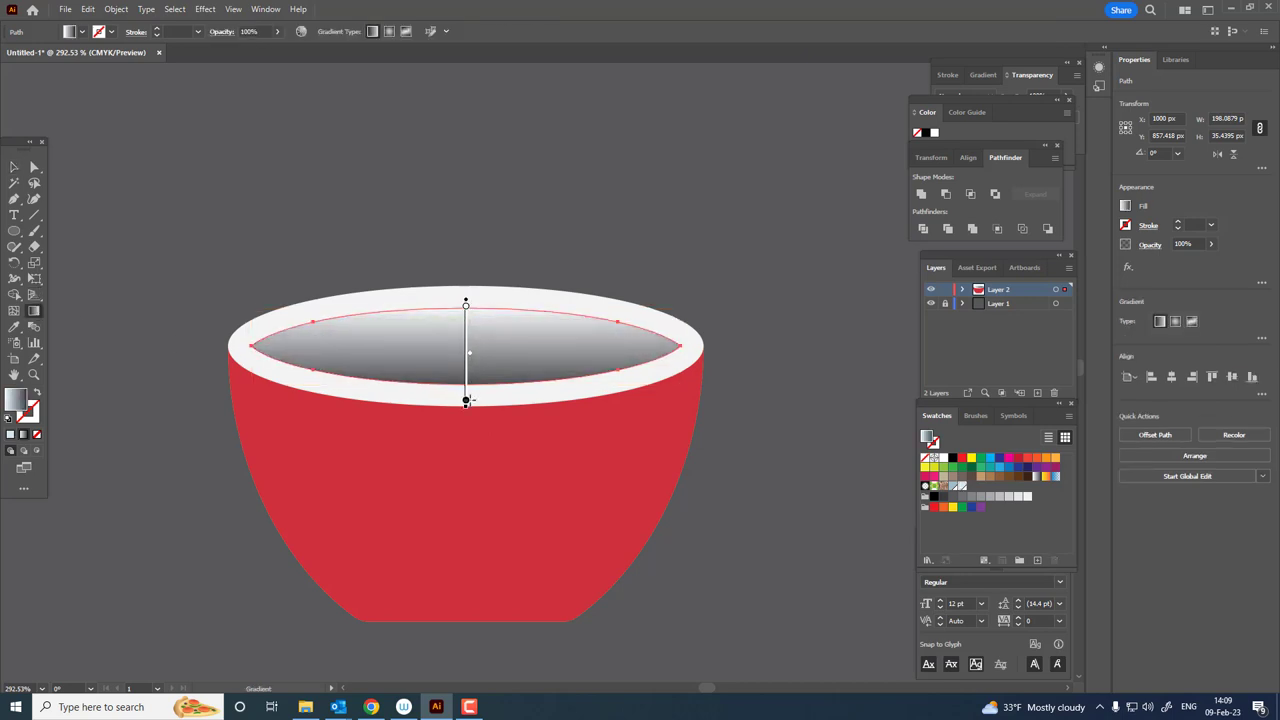
pyautogui.doubleClick(465, 400)
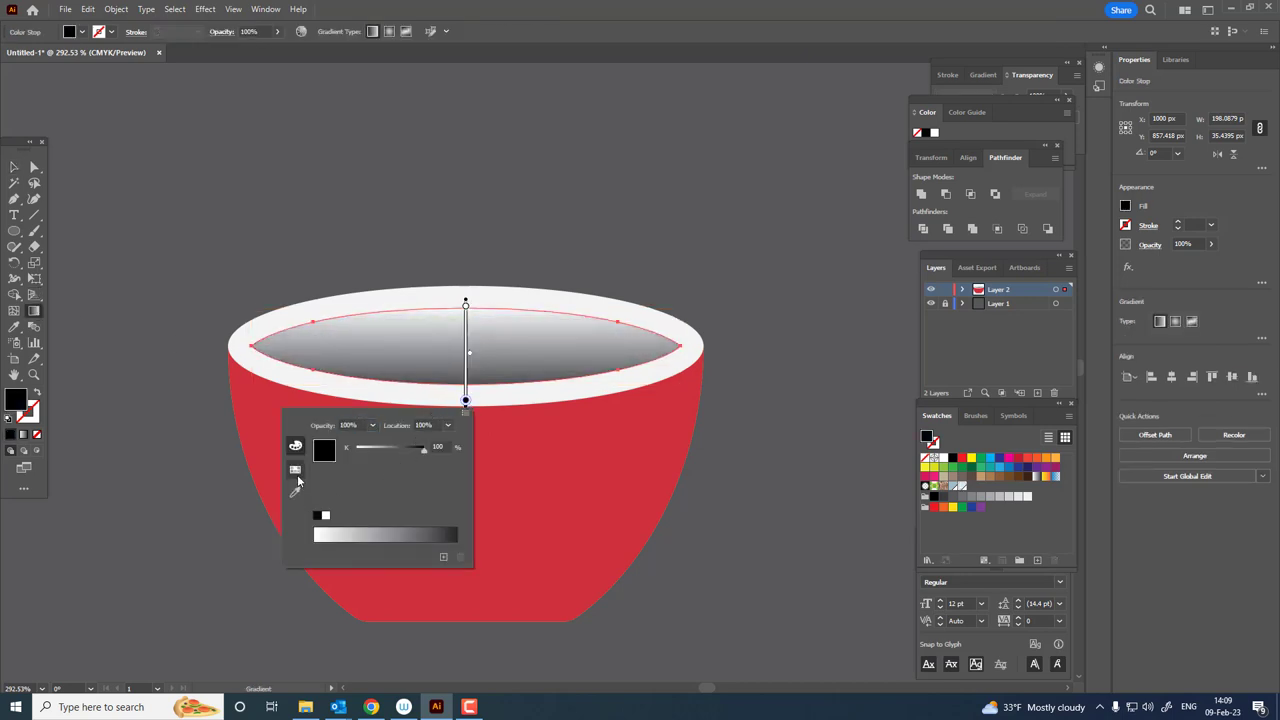
pyautogui.click(295, 469)
pyautogui.click(393, 460)
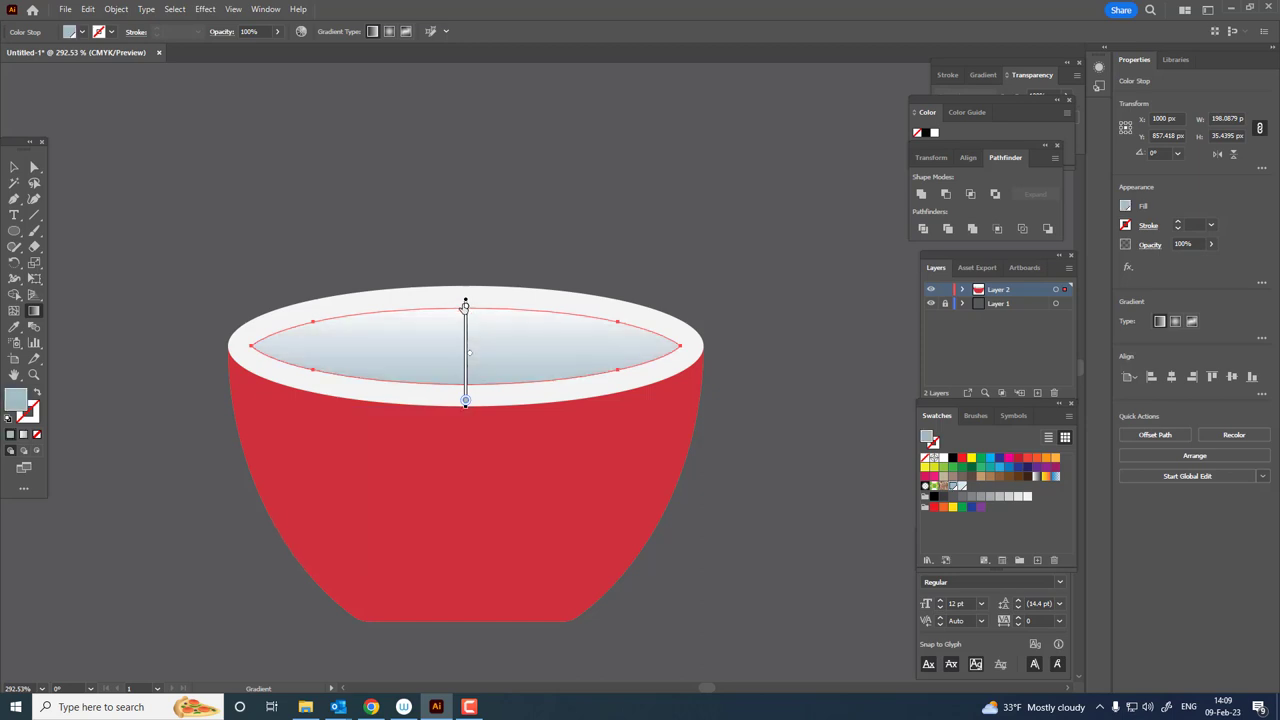
pyautogui.click(13, 171)
pyautogui.click(391, 163)
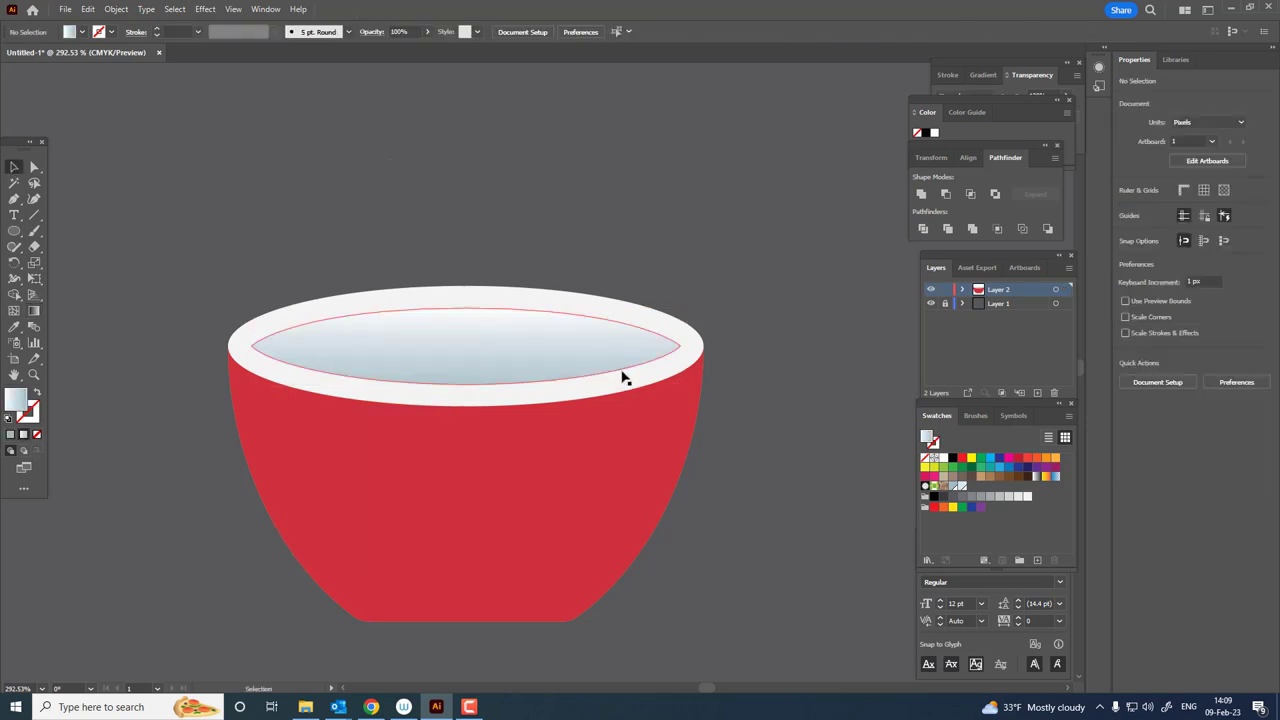
# Recolour the top gradient stop with a pale blue swatch and deselect the bowl.
pyautogui.click(597, 347)
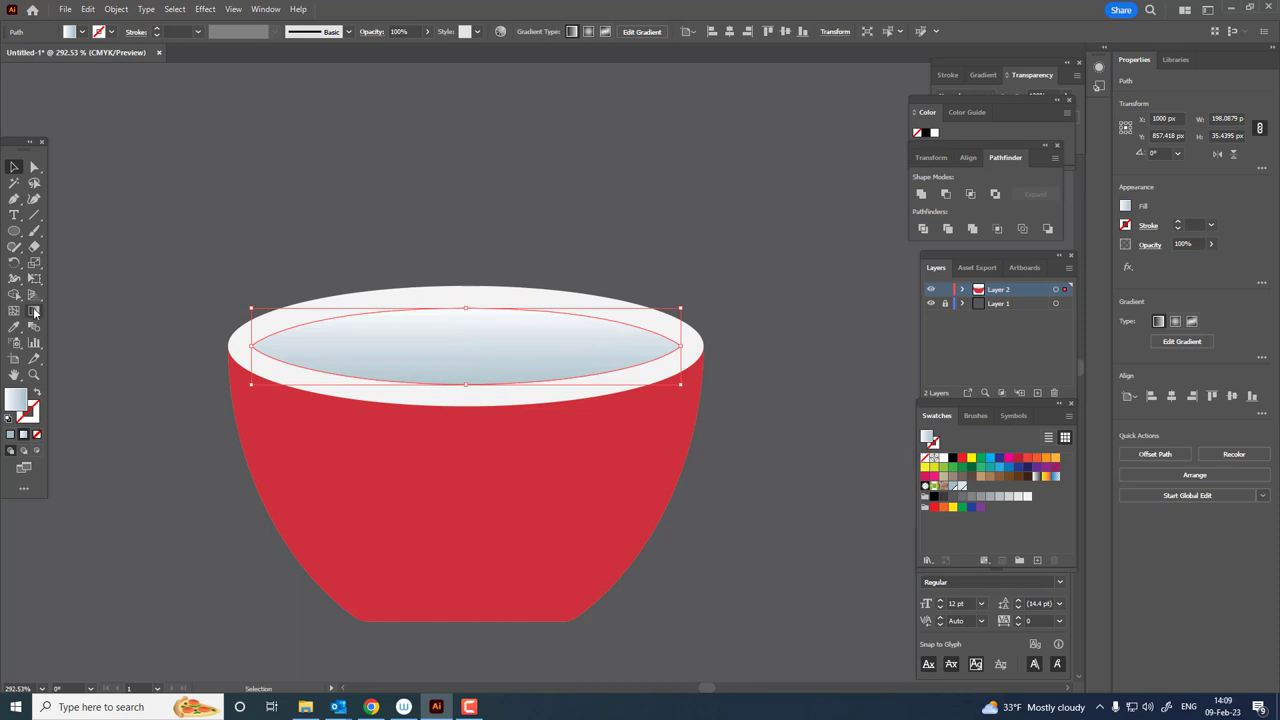
pyautogui.click(34, 311)
pyautogui.doubleClick(466, 304)
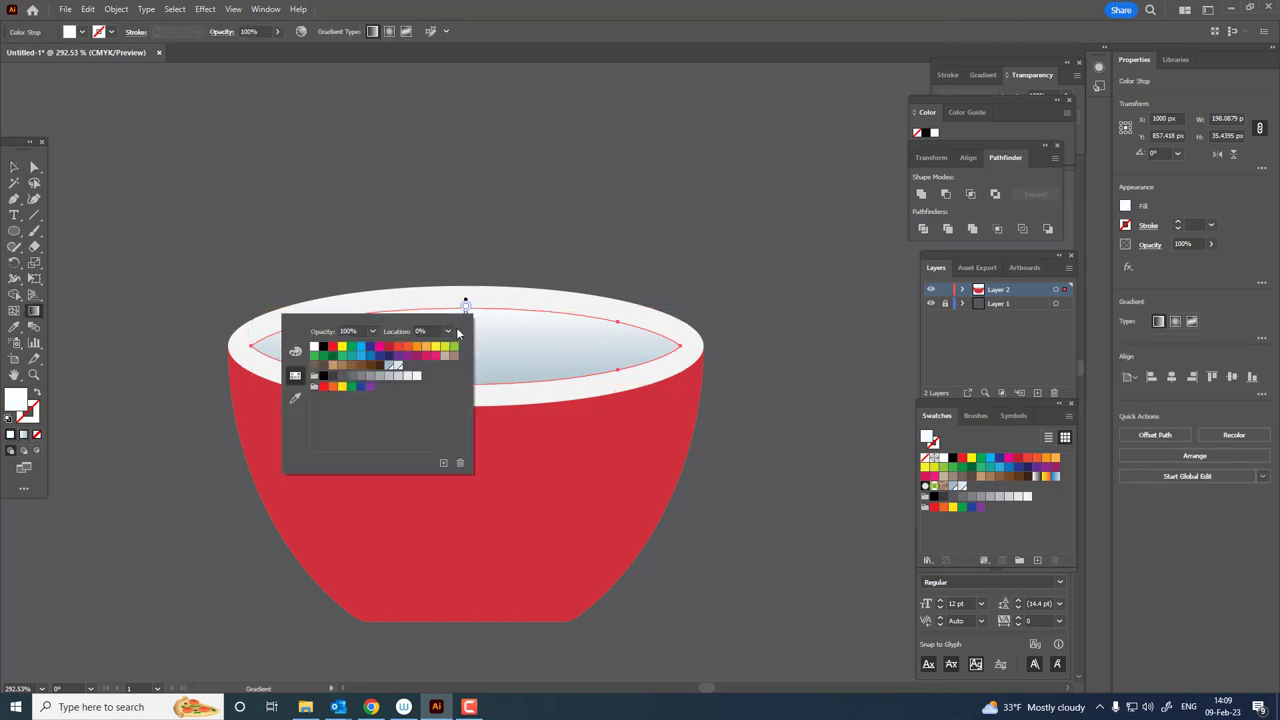
pyautogui.click(395, 367)
pyautogui.click(718, 424)
pyautogui.press('z')
pyautogui.scroll(-5, 414, 331)
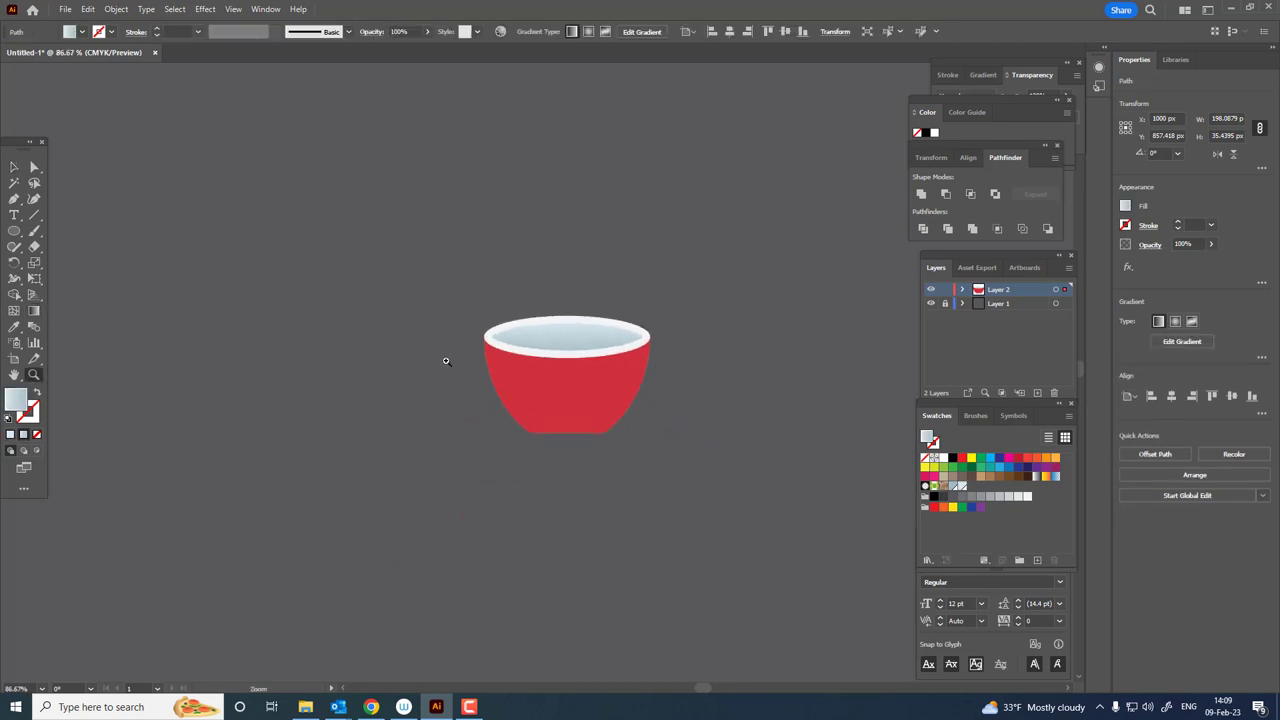
pyautogui.scroll(5, 547, 405)
pyautogui.click(13, 168)
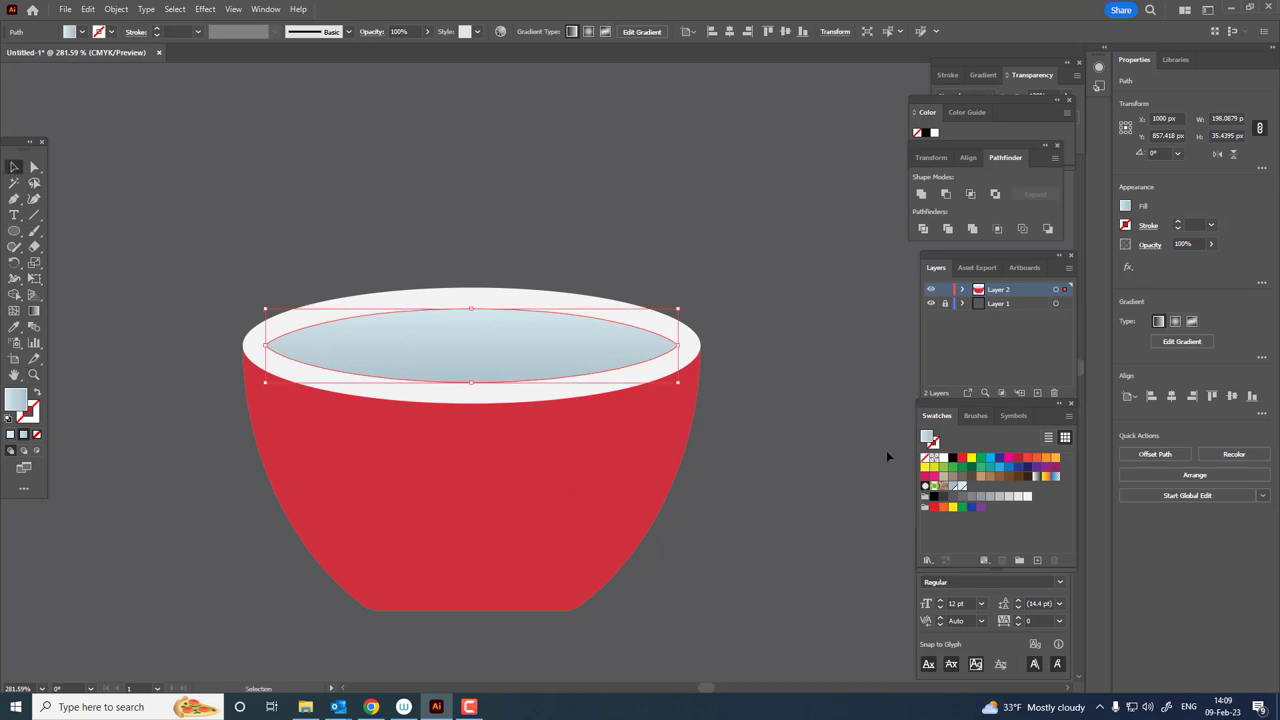
pyautogui.click(886, 450)
pyautogui.scroll(-3, 800, 400)
pyautogui.scroll(1, 391, 423)
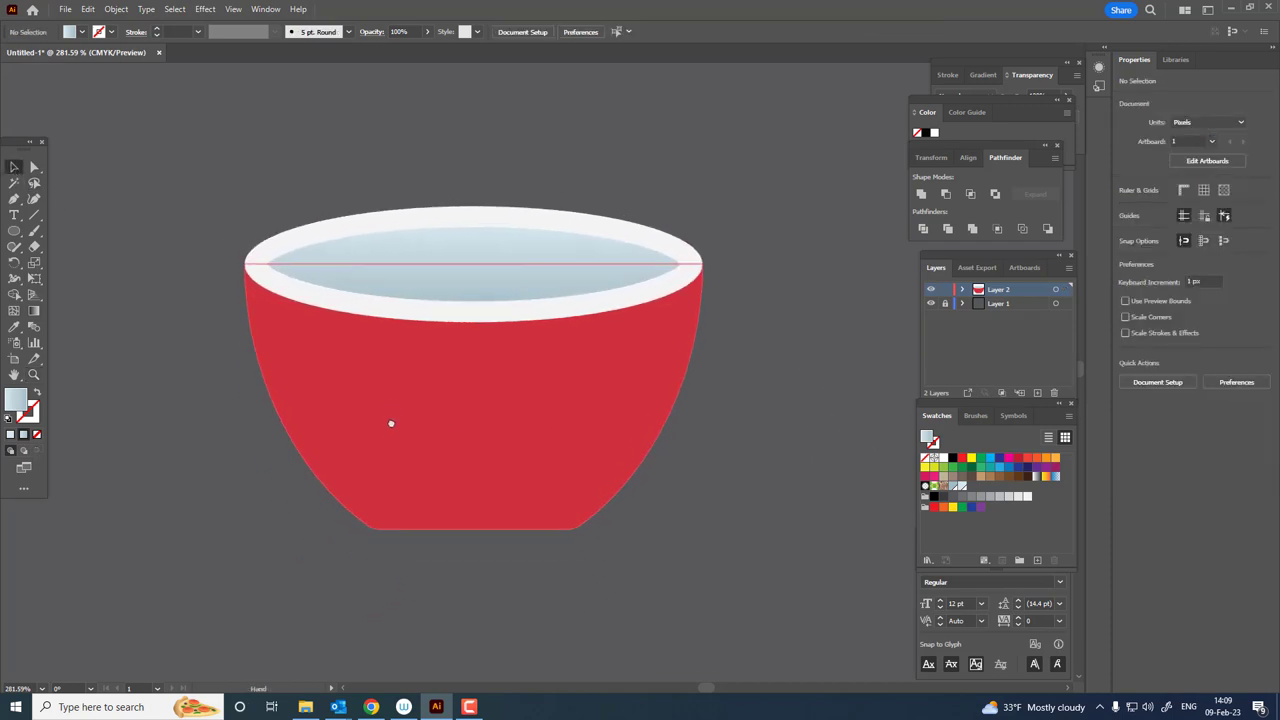
# Draw a rectangle over the bowl's left side, filled with the cup's red via Eyedropper.
pyautogui.moveTo(12, 232); pyautogui.dragTo(100, 229)
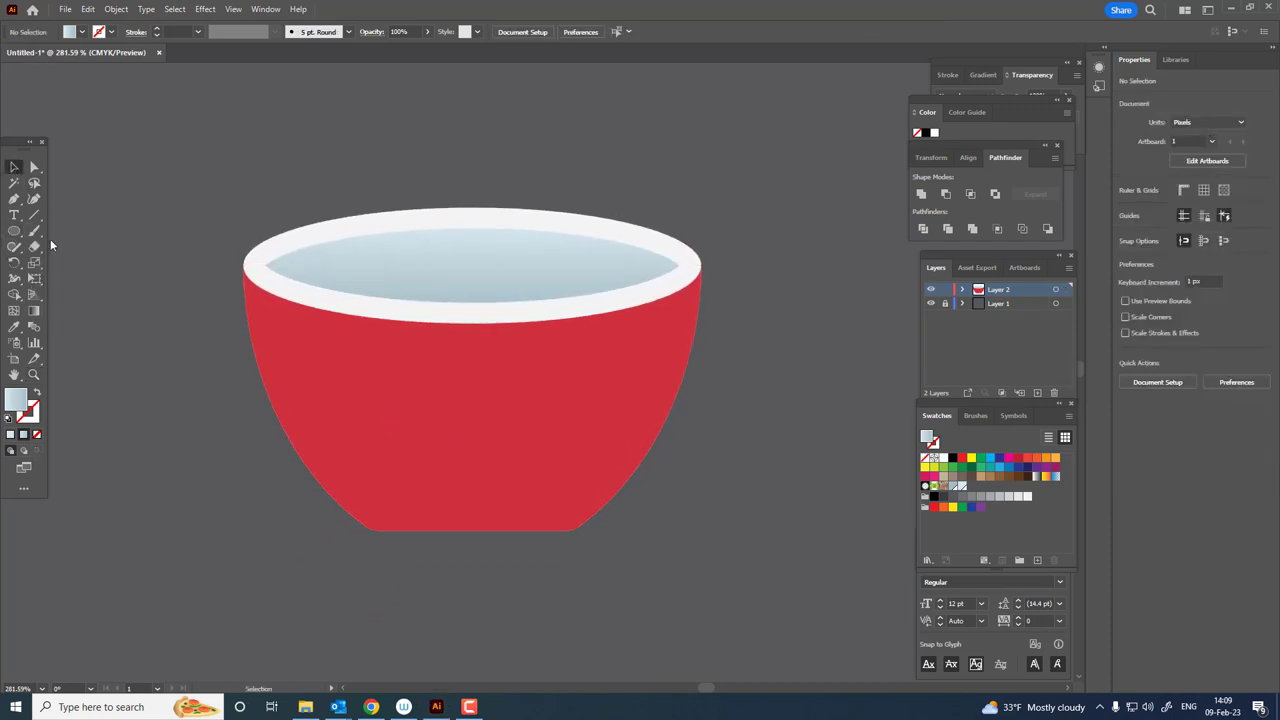
pyautogui.moveTo(155, 341)
pyautogui.mouseDown()
pyautogui.moveTo(357, 397)
pyautogui.moveTo(406, 436)
pyautogui.mouseUp()
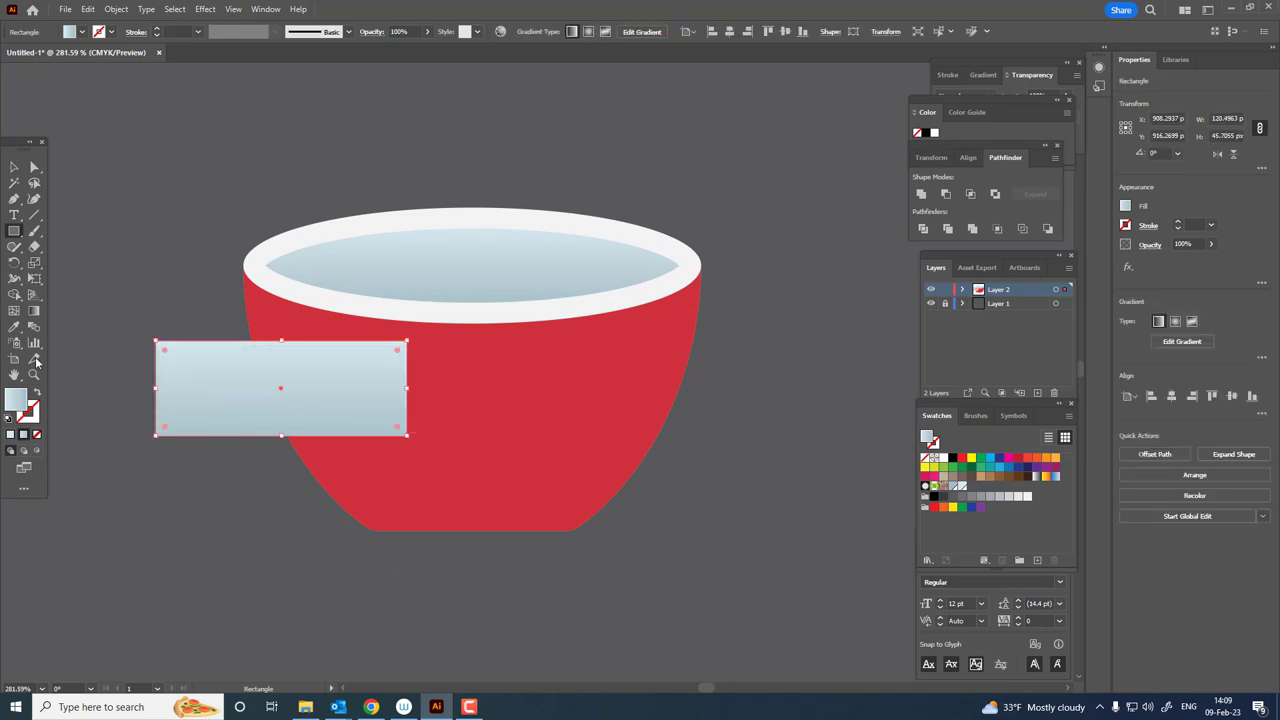
pyautogui.press('i')
pyautogui.click(549, 327)
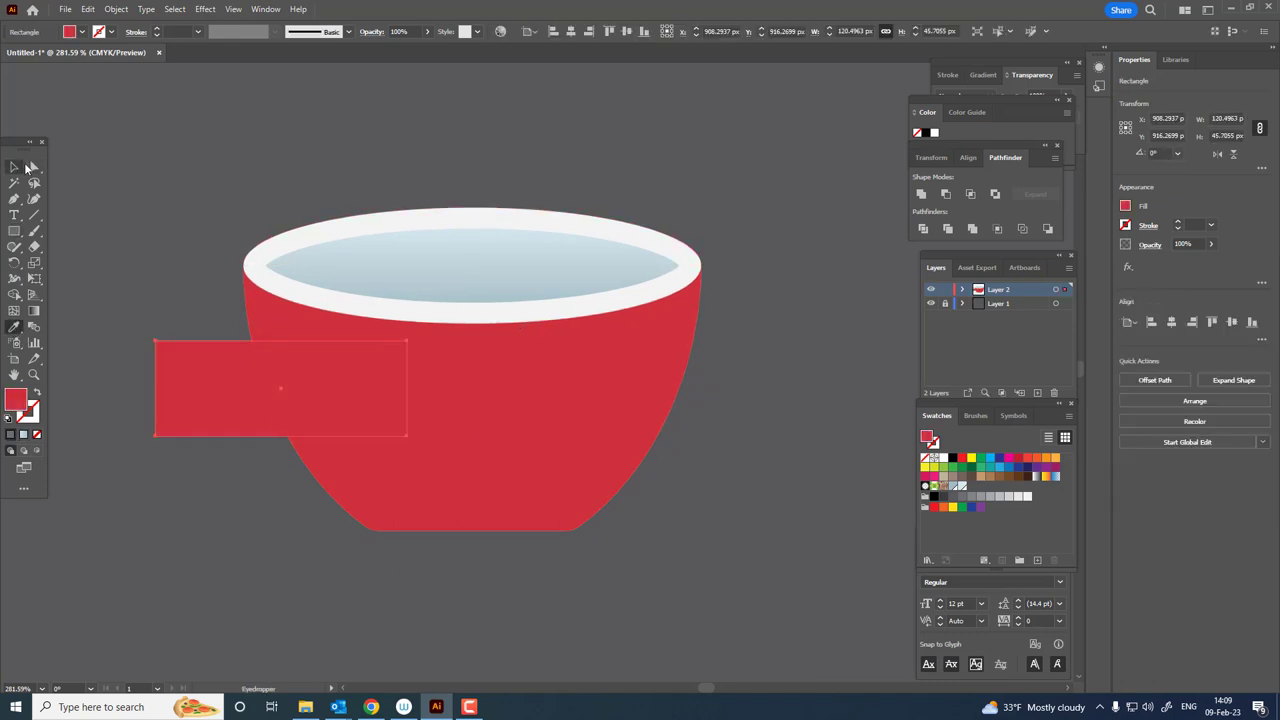
# Round the red bar's left corners and expand it into a plain path.
pyautogui.click(33, 167)
pyautogui.moveTo(195, 455)
pyautogui.mouseDown()
pyautogui.moveTo(140, 325)
pyautogui.moveTo(270, 385)
pyautogui.moveTo(293, 410)
pyautogui.moveTo(265, 446)
pyautogui.mouseUp()
pyautogui.press('v')
pyautogui.click(282, 460)
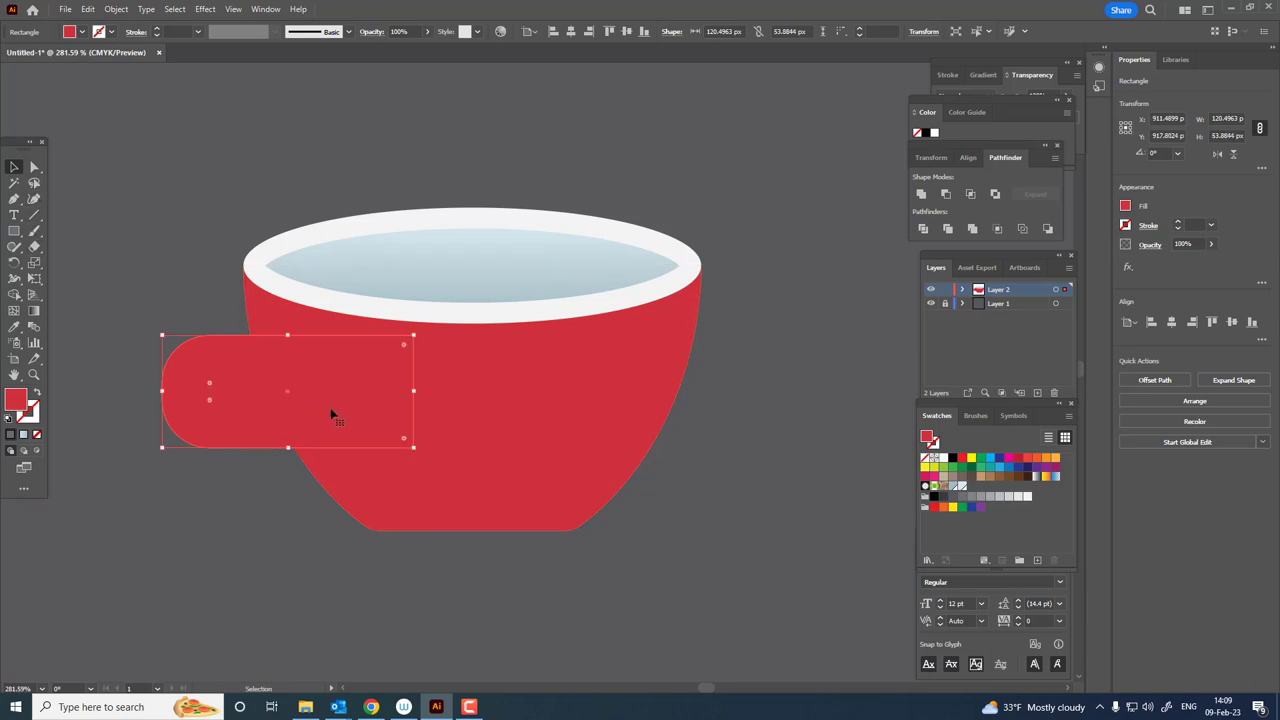
pyautogui.click(920, 194)
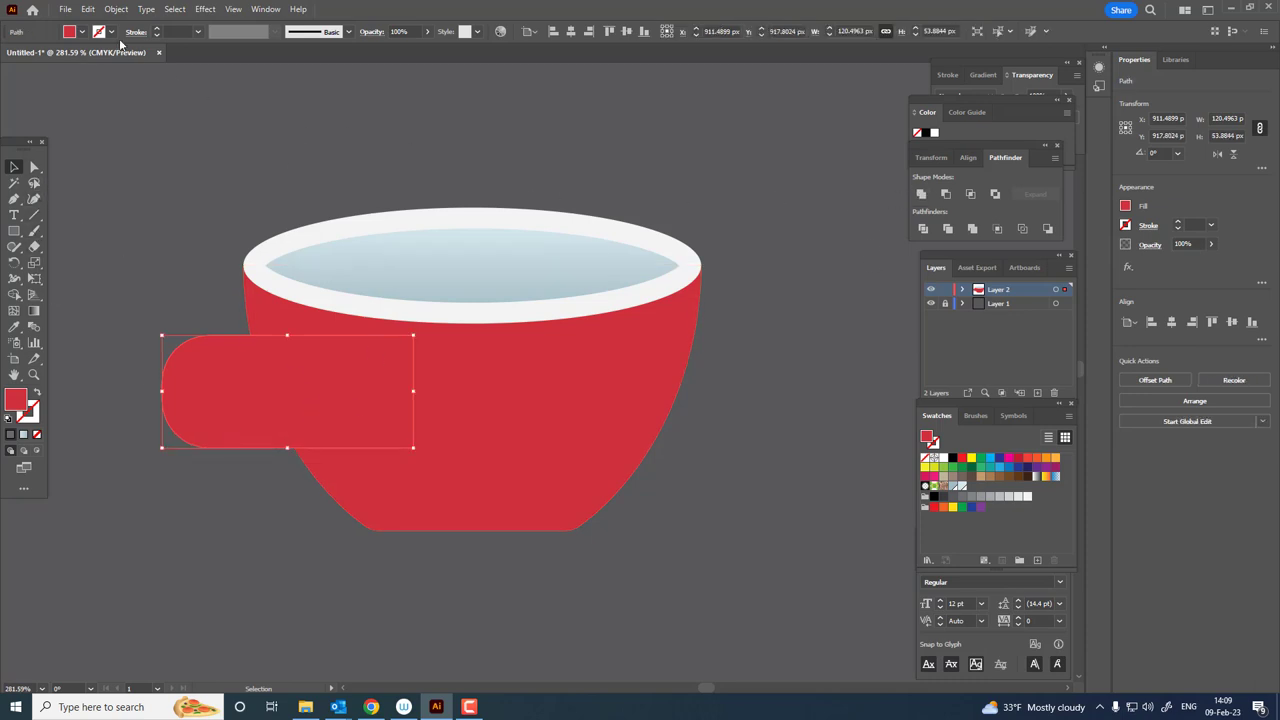
# Create a -13 px offset path inside the red bar.
pyautogui.click(116, 9)
pyautogui.moveTo(131, 341)
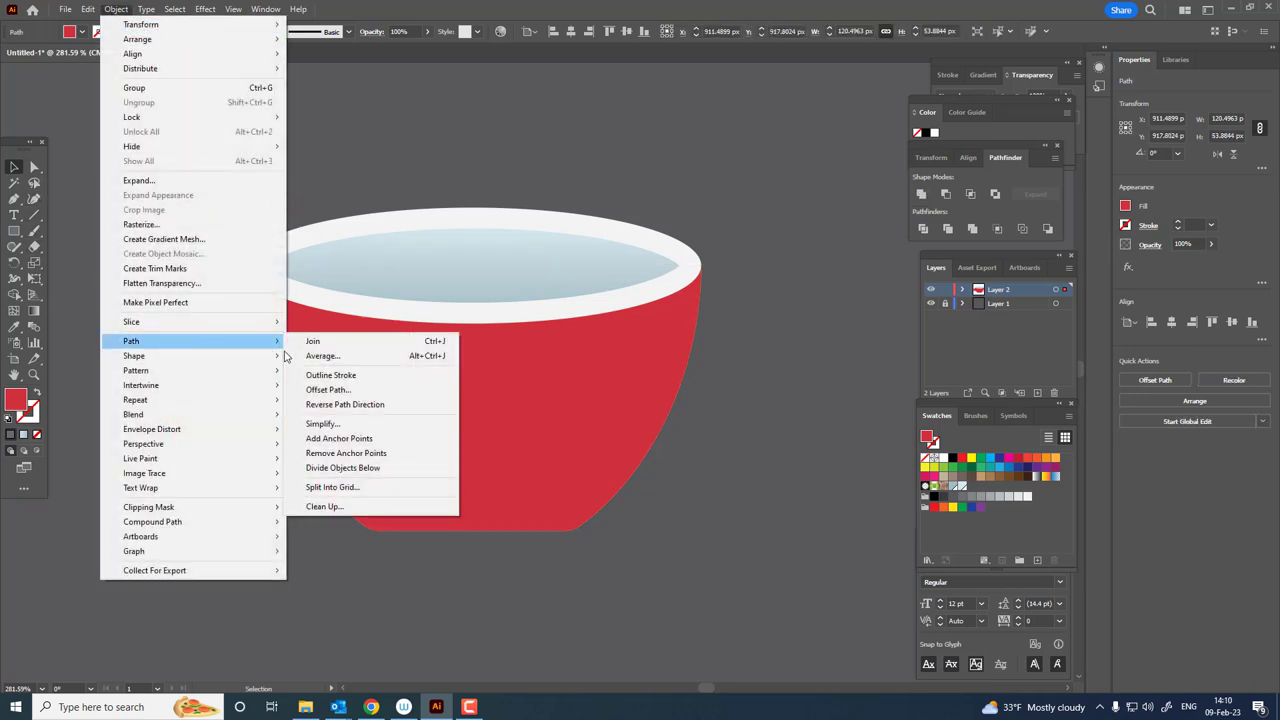
pyautogui.click(330, 389)
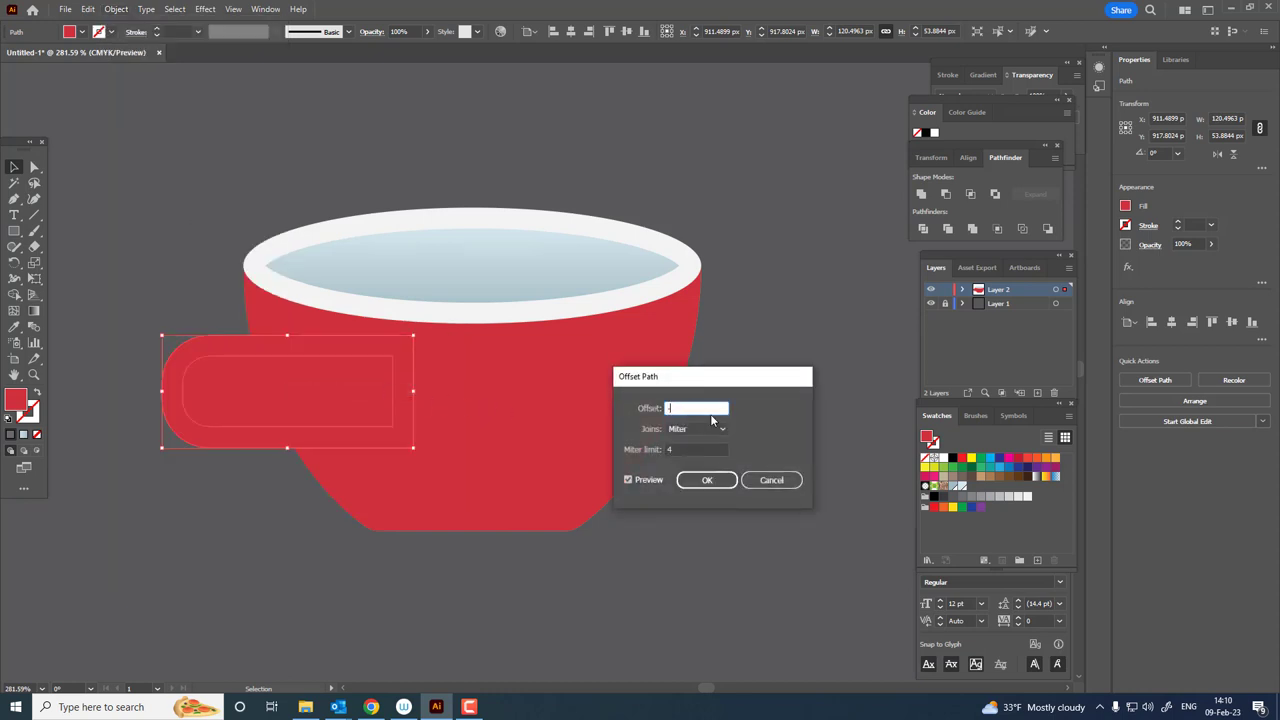
pyautogui.click(709, 448)
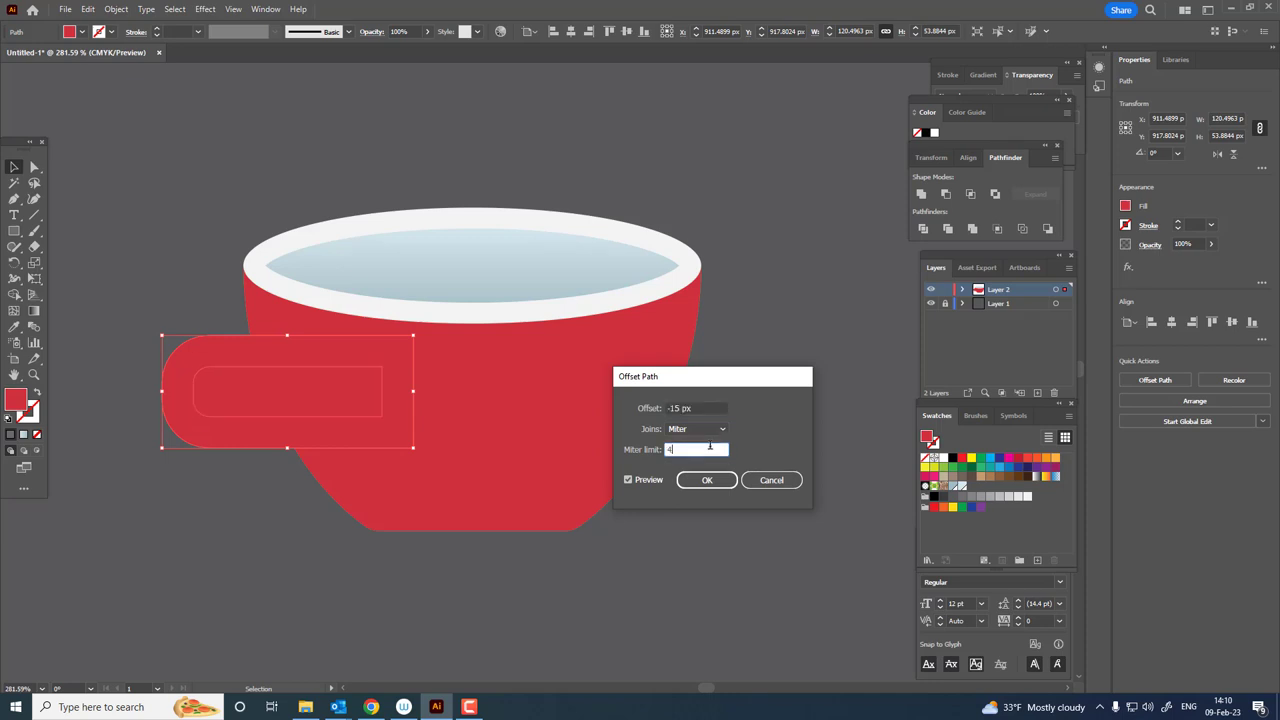
pyautogui.doubleClick(697, 408)
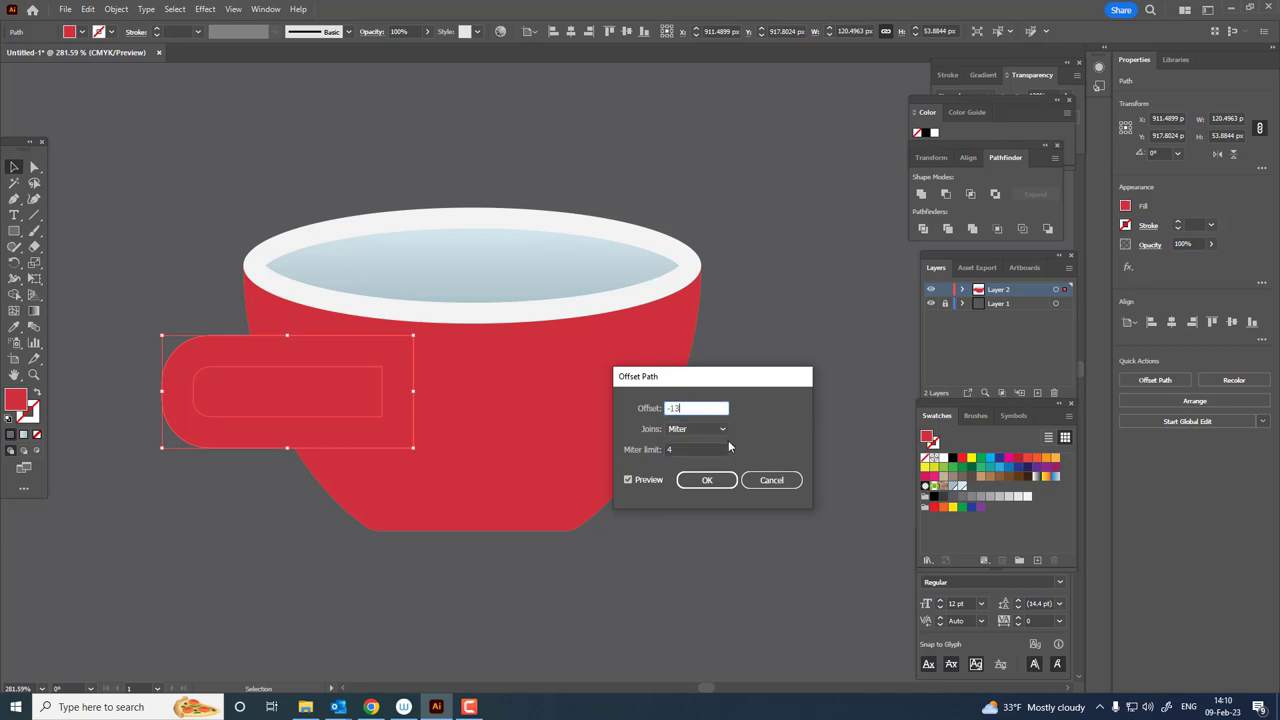
pyautogui.click(725, 449)
pyautogui.click(706, 480)
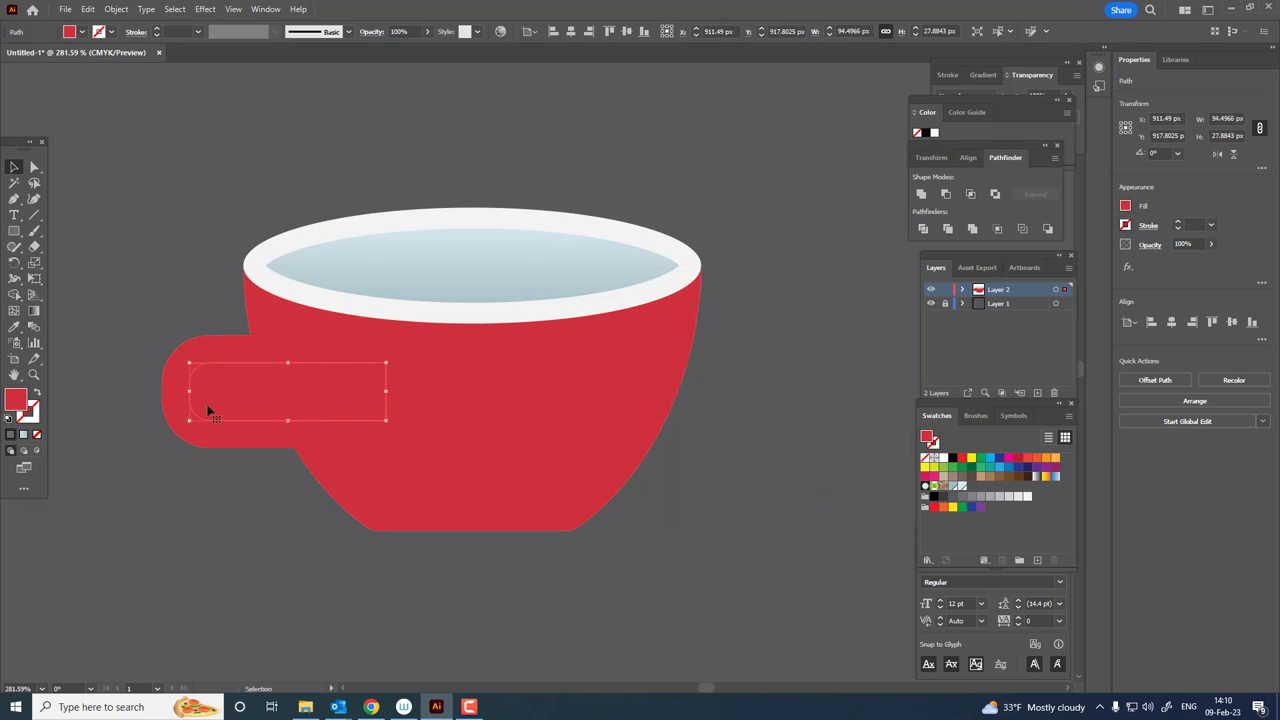
# Cut the inset shape out of the bar with Pathfinder Minus Front.
pyautogui.hotkey('ctrl', 'a')
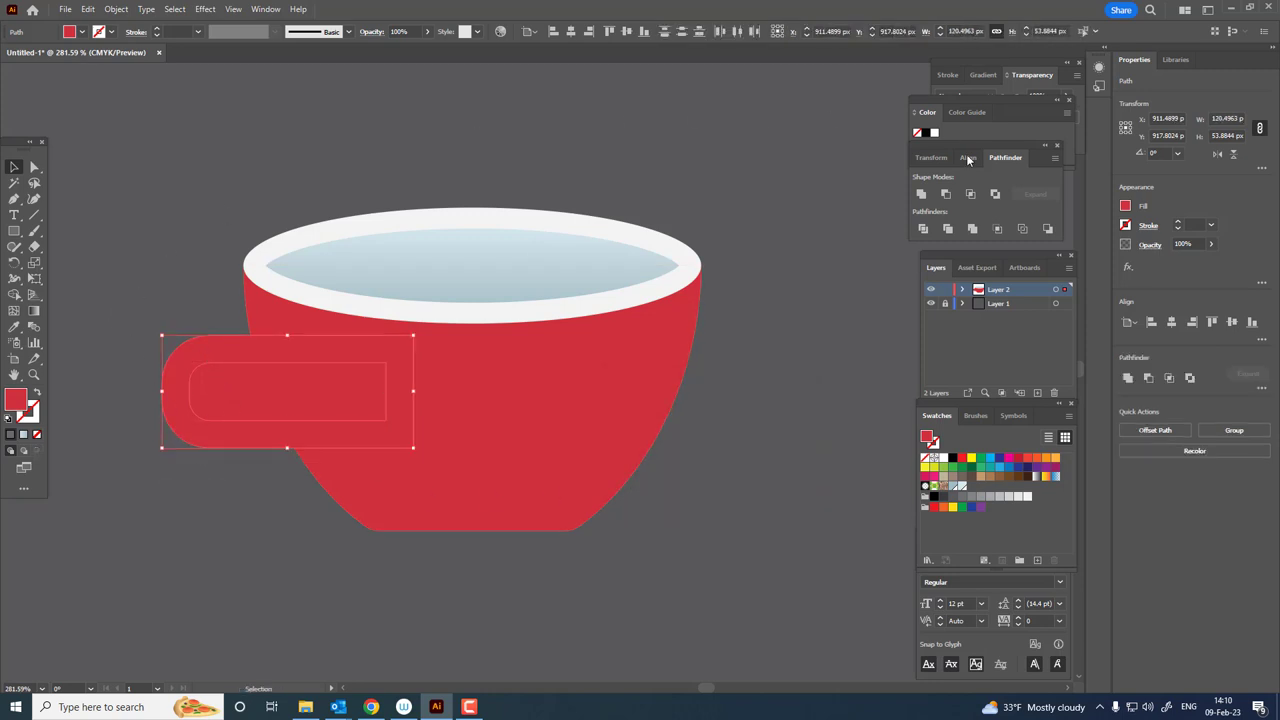
pyautogui.click(946, 194)
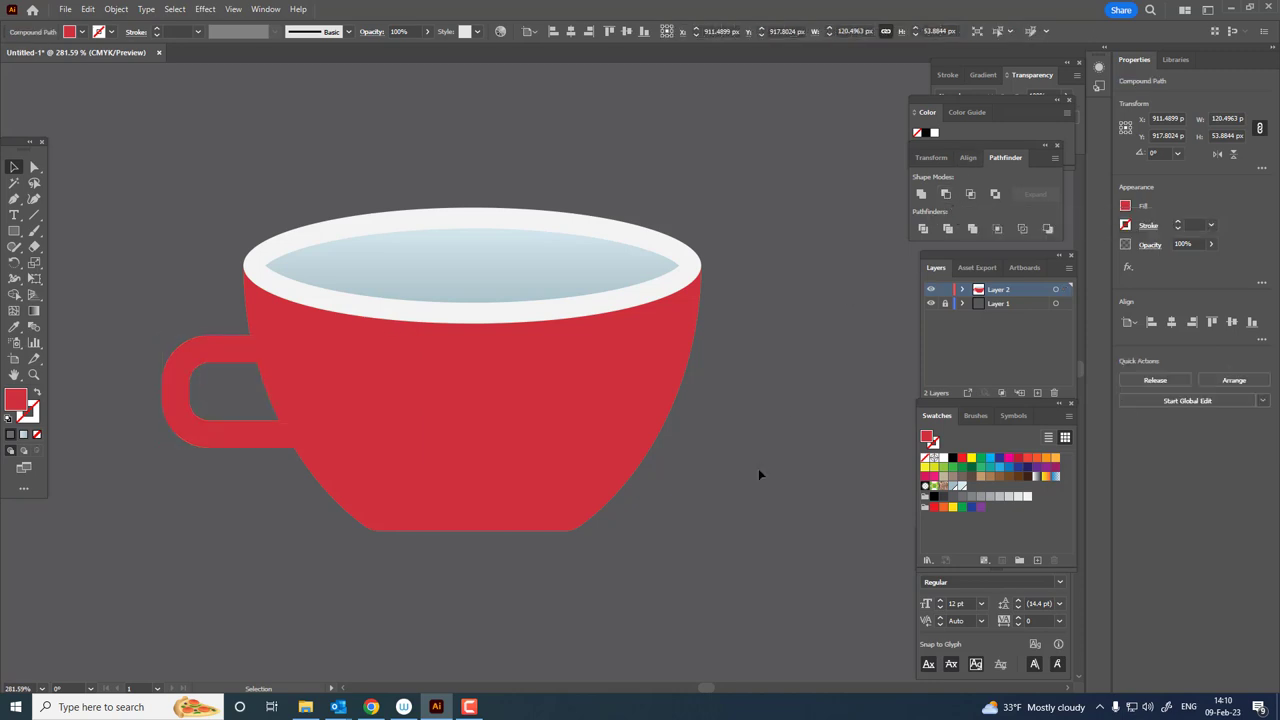
pyautogui.click(758, 468)
# Pen a curved crescent shadow path along the cup body's lower right side.
pyautogui.press('z')
pyautogui.keyDown('alt'); pyautogui.click(765, 490); pyautogui.keyUp('alt')
pyautogui.moveTo(570, 443)
pyautogui.mouseDown()
pyautogui.moveTo(643, 402)
pyautogui.moveTo(379, 355)
pyautogui.mouseUp()
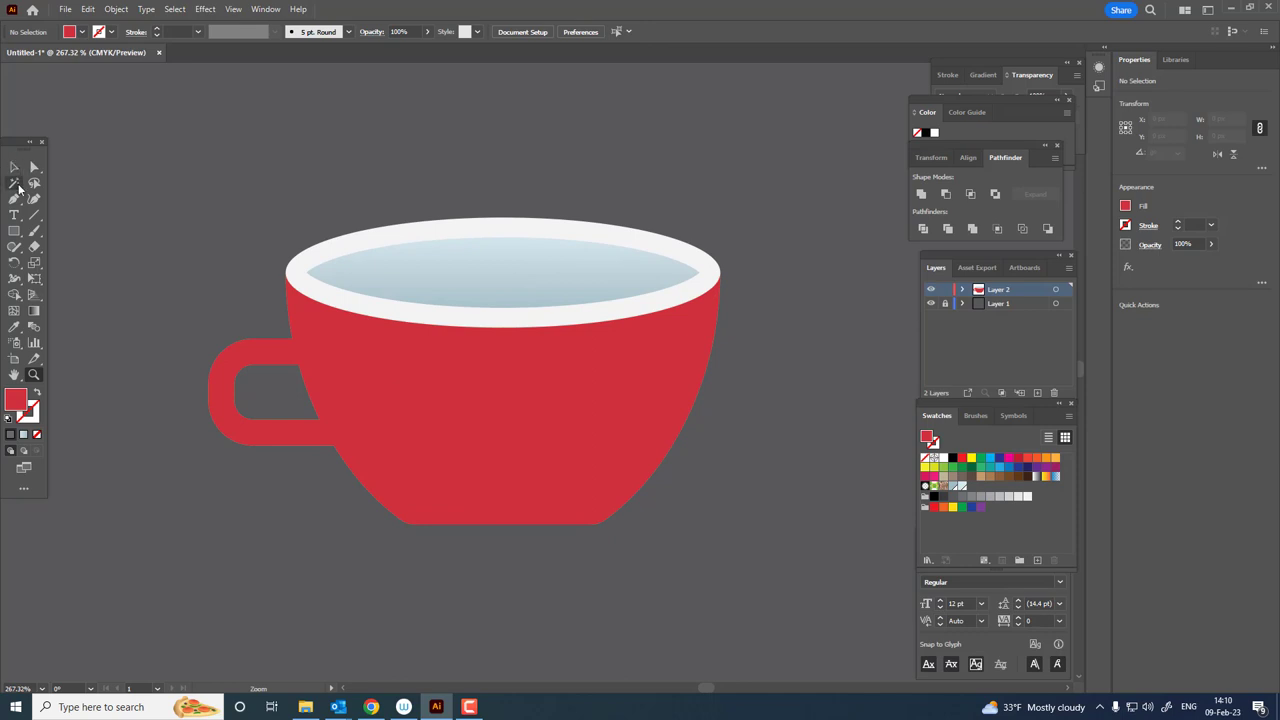
pyautogui.click(703, 320)
pyautogui.moveTo(575, 517); pyautogui.dragTo(487, 568)
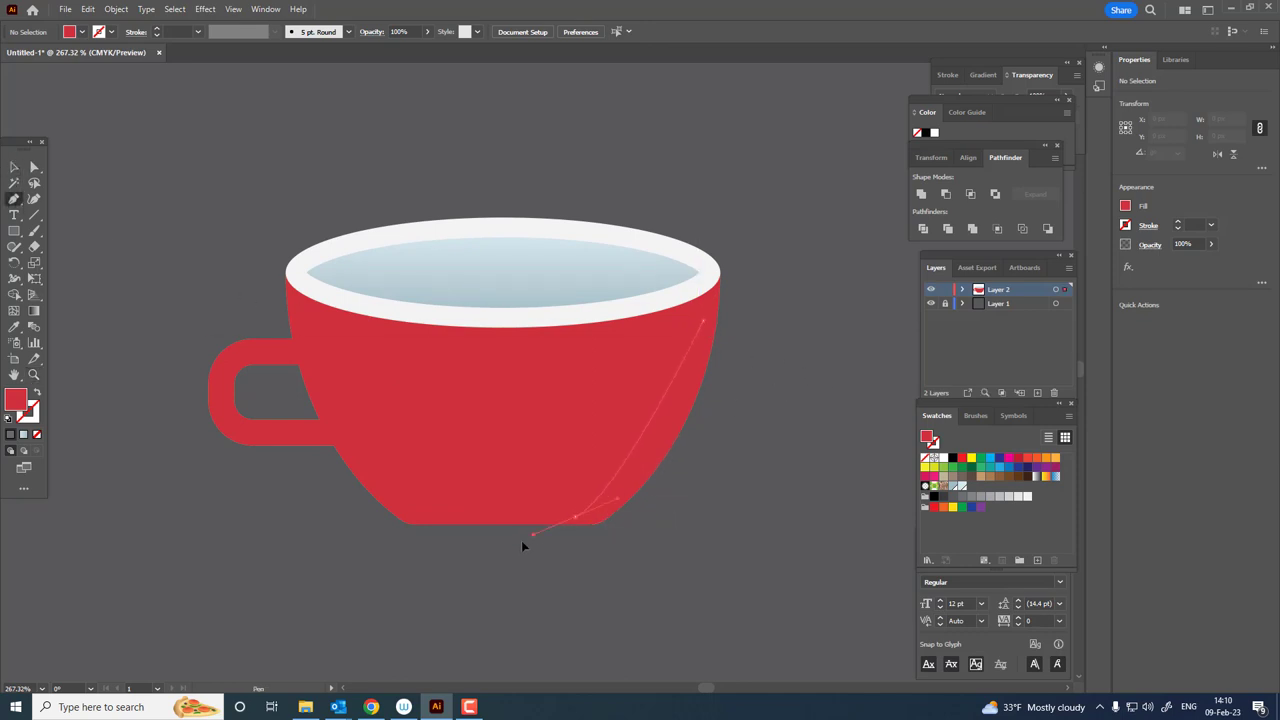
pyautogui.moveTo(575, 518); pyautogui.dragTo(560, 520)
pyautogui.click(575, 517)
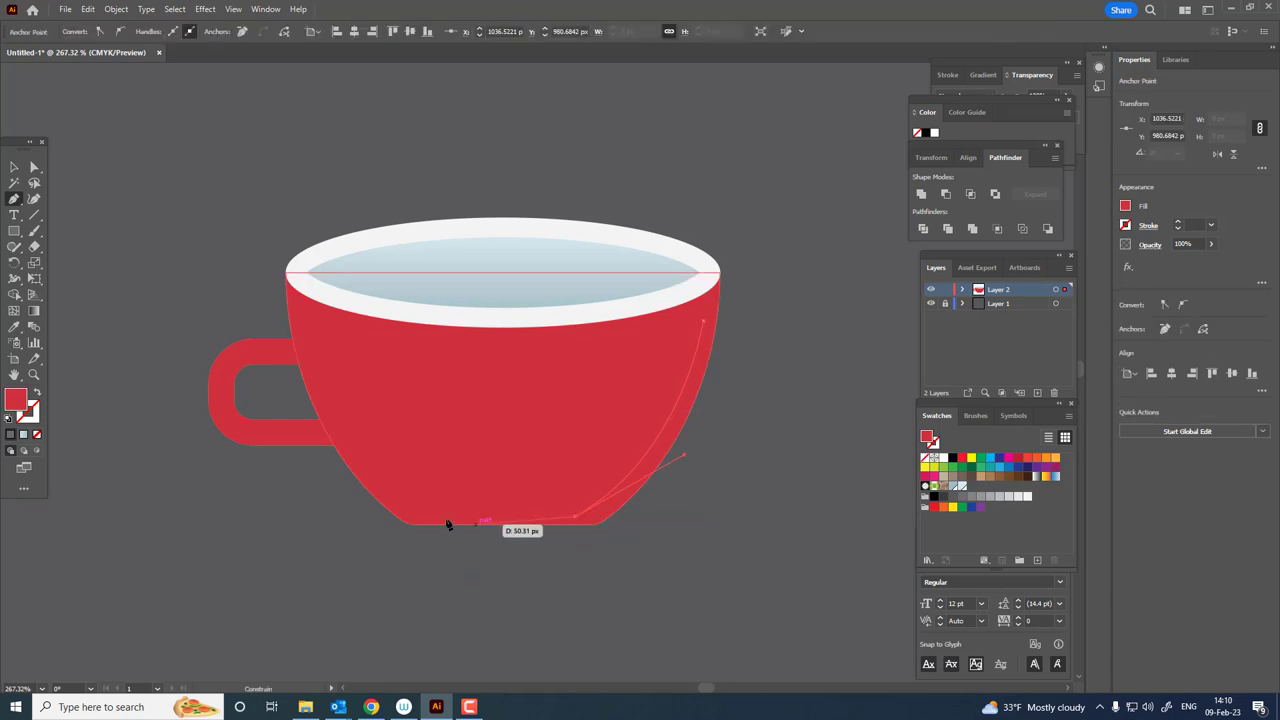
pyautogui.click(424, 519)
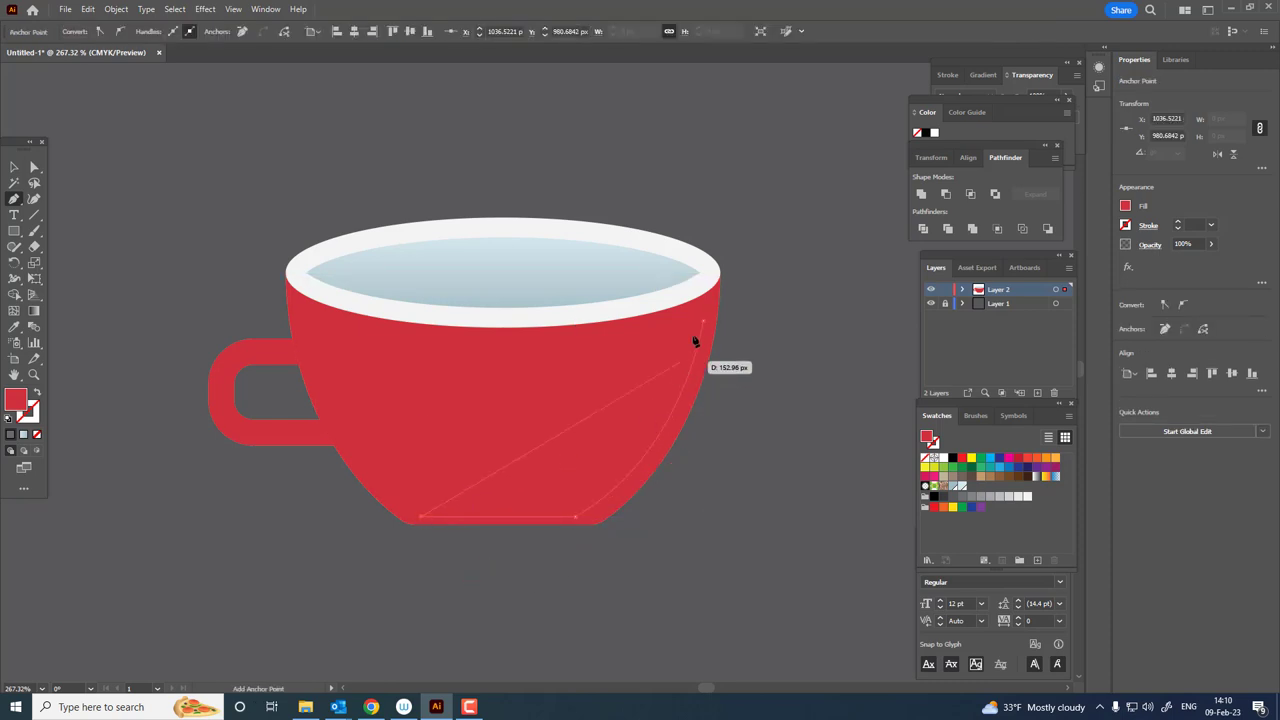
pyautogui.moveTo(704, 321)
pyautogui.mouseDown()
pyautogui.moveTo(800, 175)
pyautogui.moveTo(799, 108)
pyautogui.mouseUp()
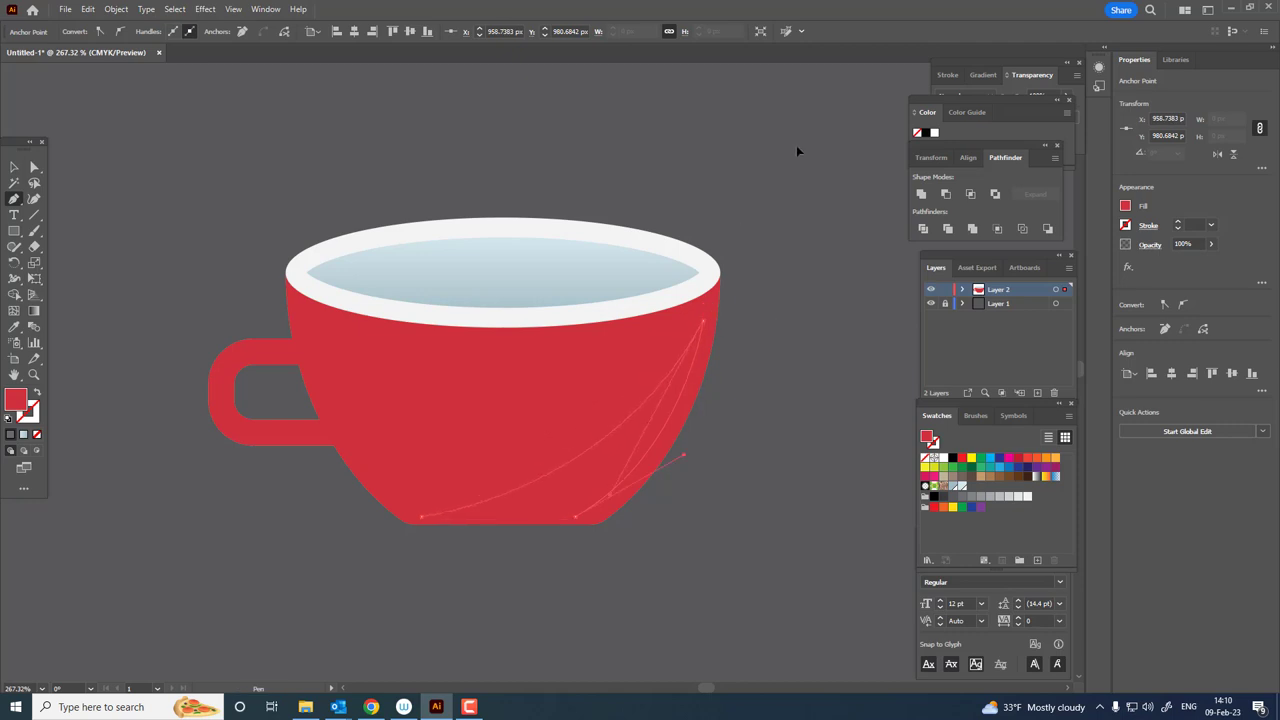
# Fill the shadow shape with darker red #C12B3A.
pyautogui.doubleClick(14, 402)
pyautogui.click(982, 224)
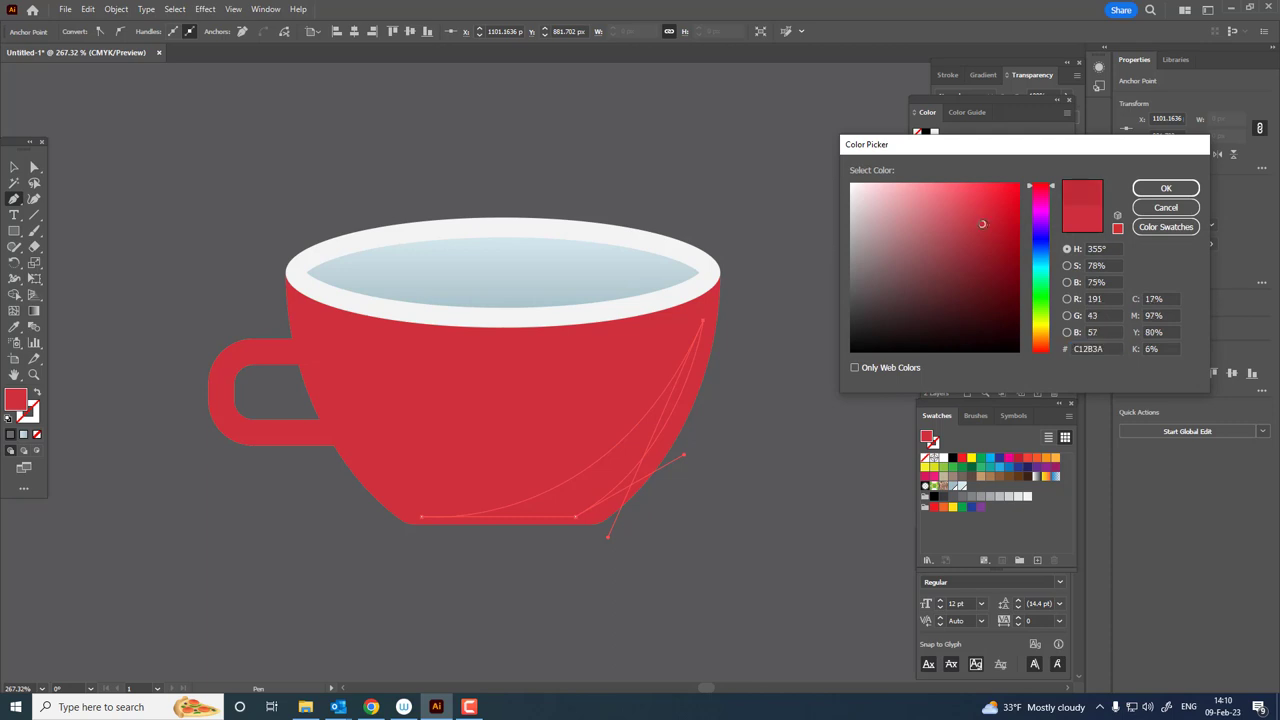
pyautogui.click(1165, 188)
pyautogui.moveTo(546, 486); pyautogui.dragTo(622, 511)
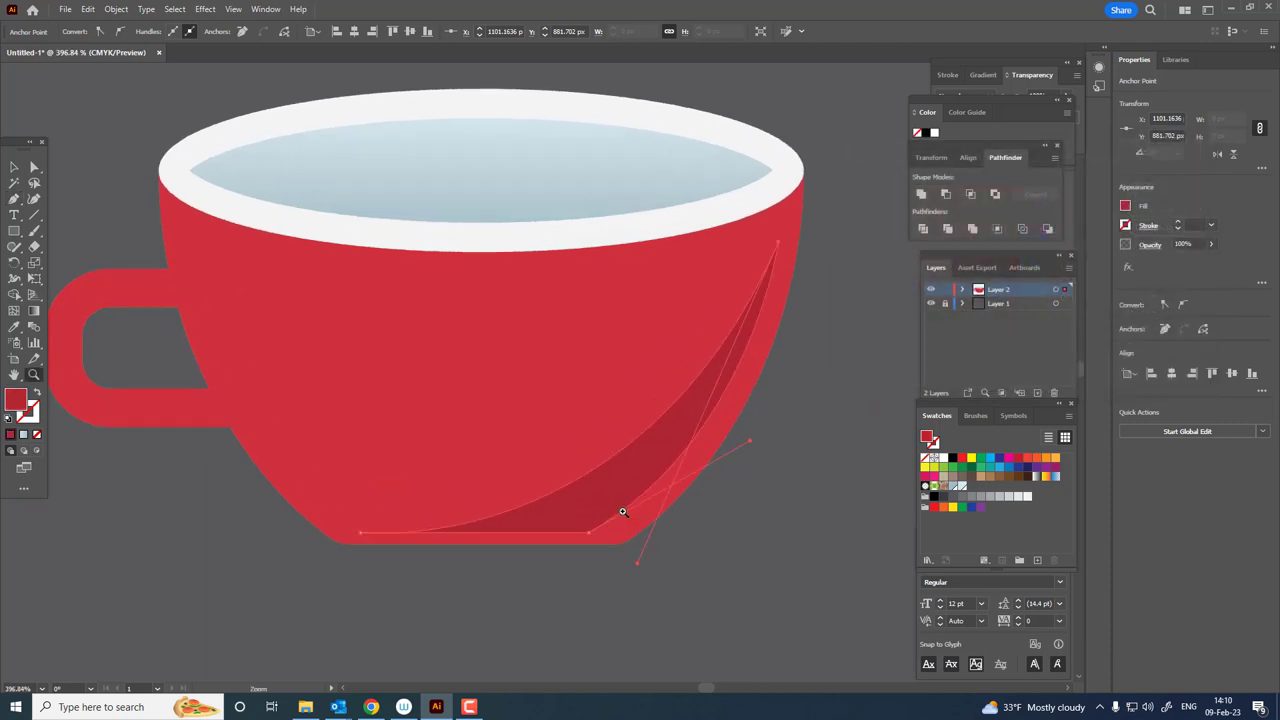
# Round the shadow's bottom corner and add a Curvature point to bow its inner edge.
pyautogui.click(509, 474)
pyautogui.press('a')
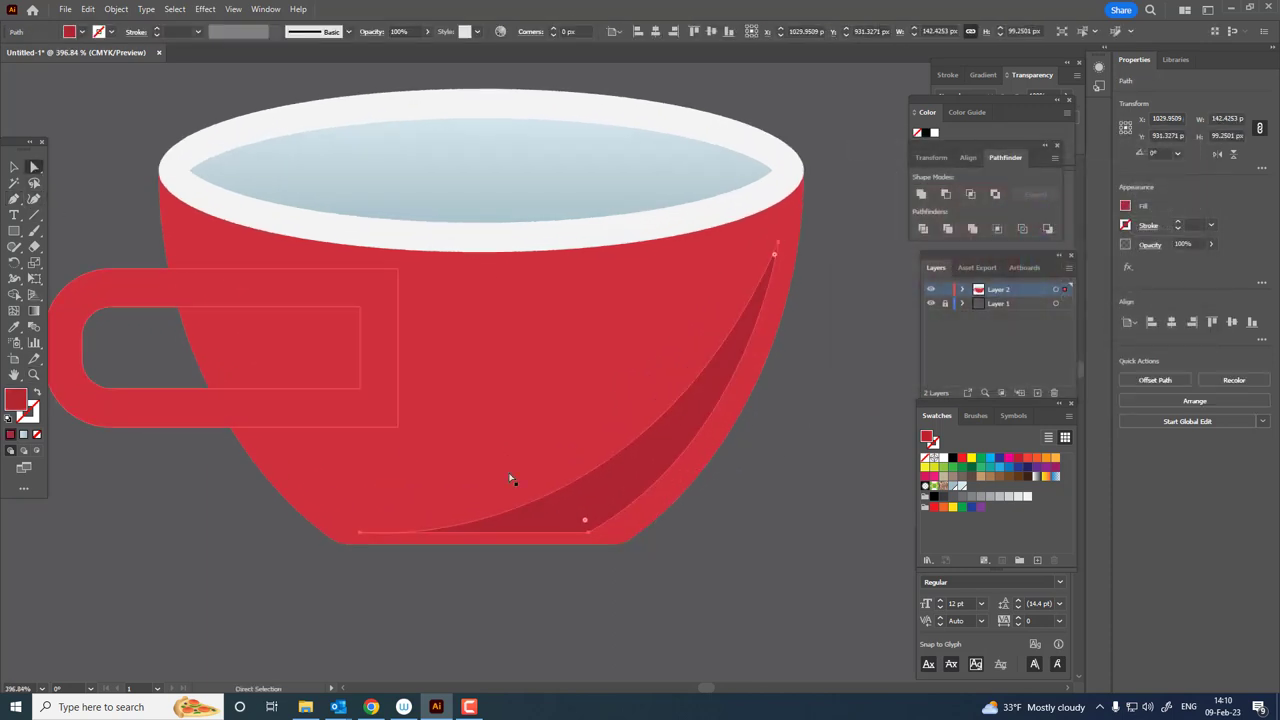
pyautogui.click(591, 540)
pyautogui.moveTo(586, 522); pyautogui.dragTo(428, 500)
pyautogui.click(34, 199)
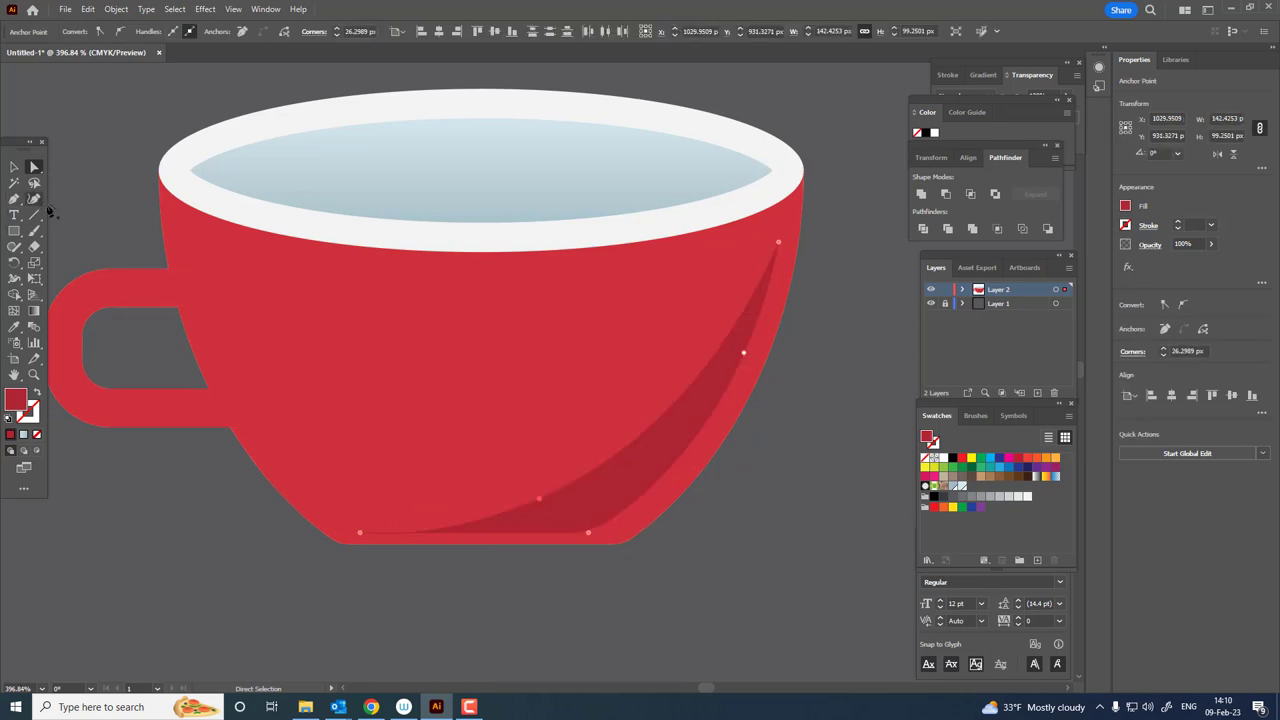
pyautogui.click(634, 434)
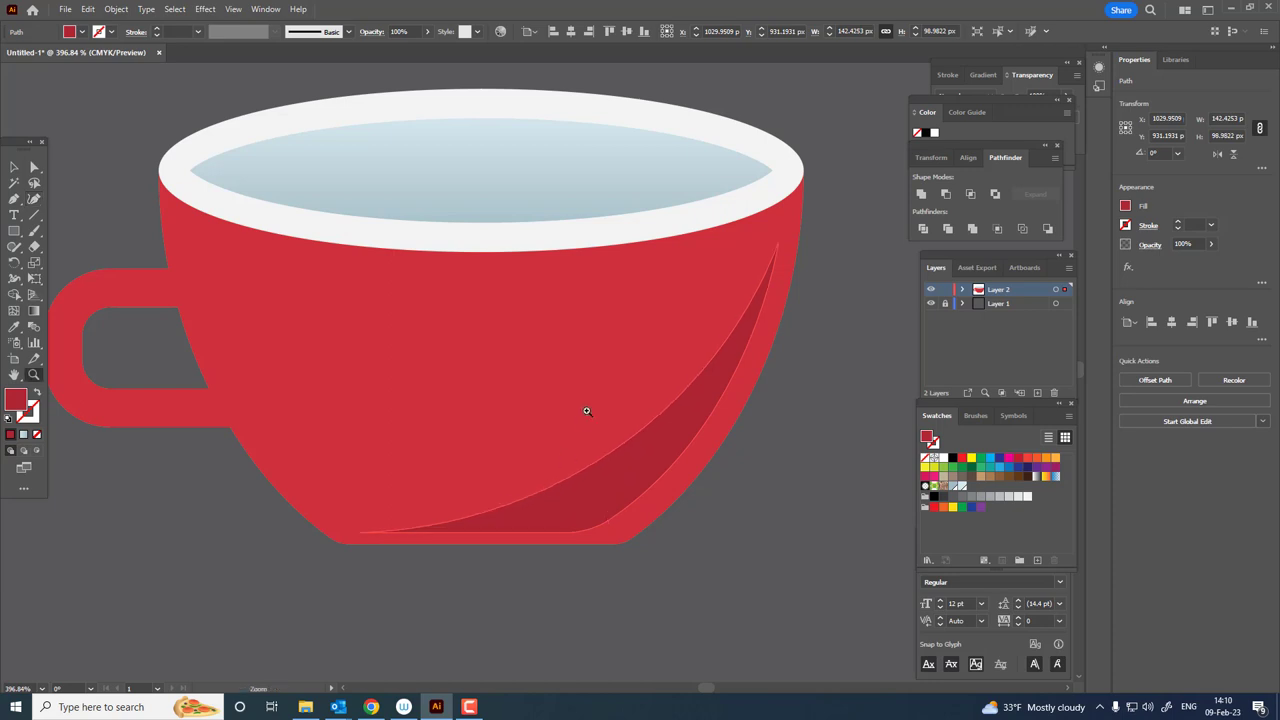
pyautogui.moveTo(587, 411); pyautogui.dragTo(540, 420)
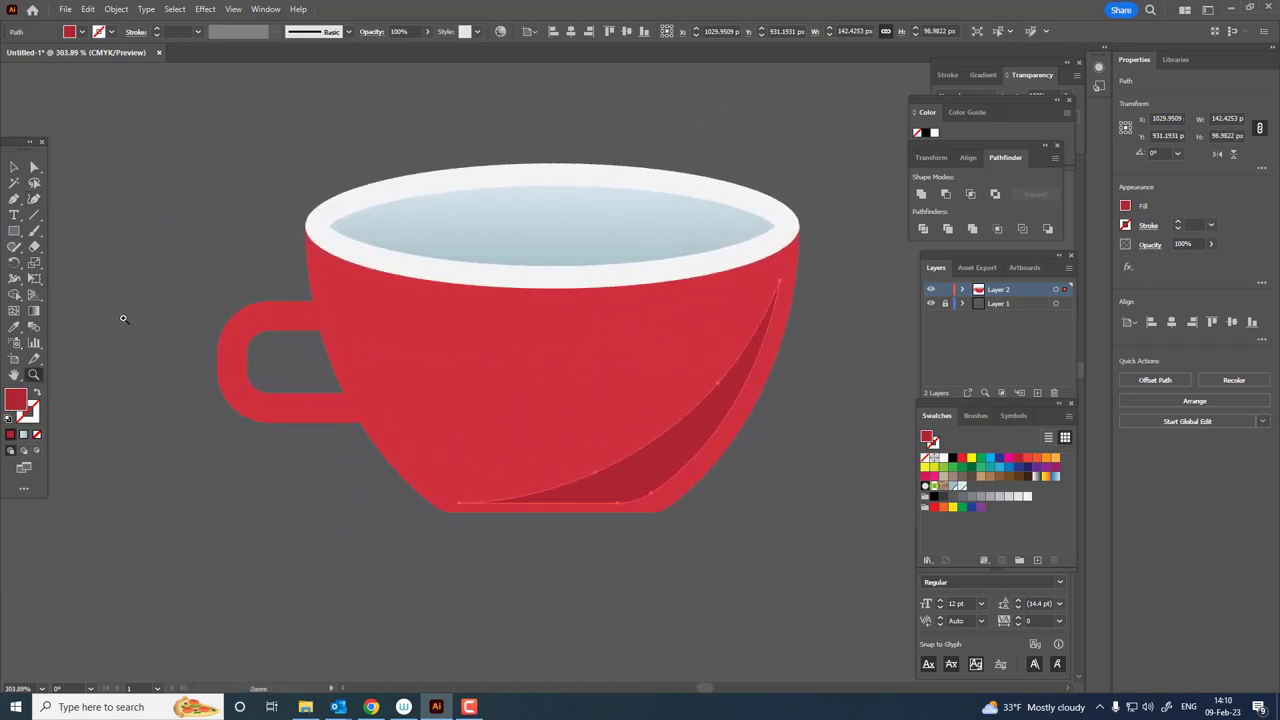
# Pen a shading shape along the handle's inner top edge and bulge its top curve.
pyautogui.moveTo(300, 326); pyautogui.dragTo(351, 363)
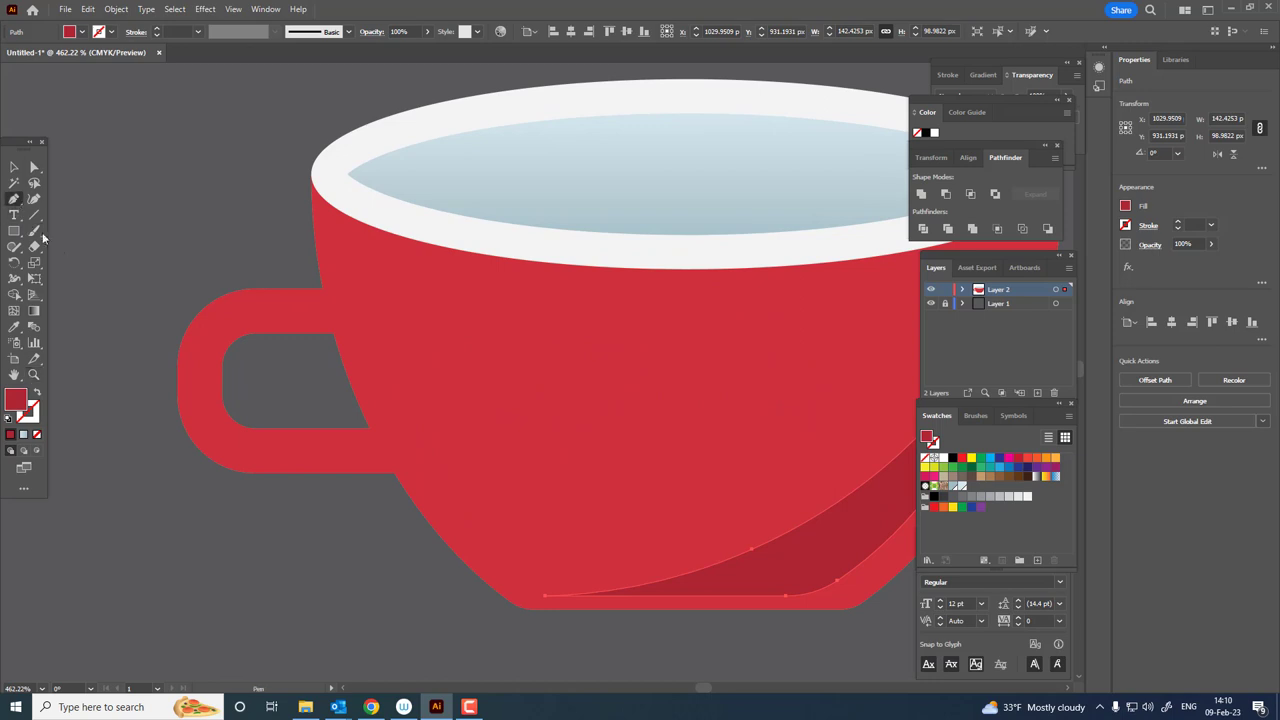
pyautogui.moveTo(224, 381)
pyautogui.mouseDown()
pyautogui.moveTo(213, 360)
pyautogui.moveTo(229, 335)
pyautogui.mouseUp()
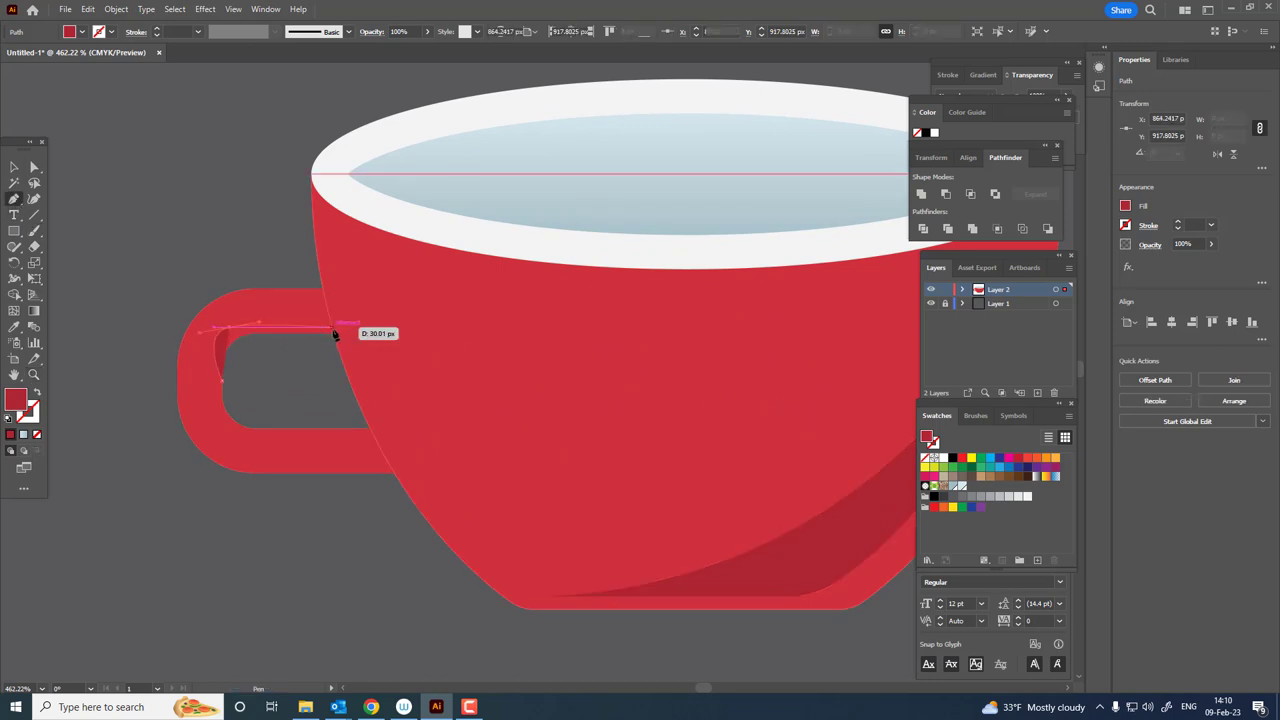
pyautogui.moveTo(362, 327); pyautogui.dragTo(364, 361)
pyautogui.moveTo(222, 382); pyautogui.dragTo(228, 385)
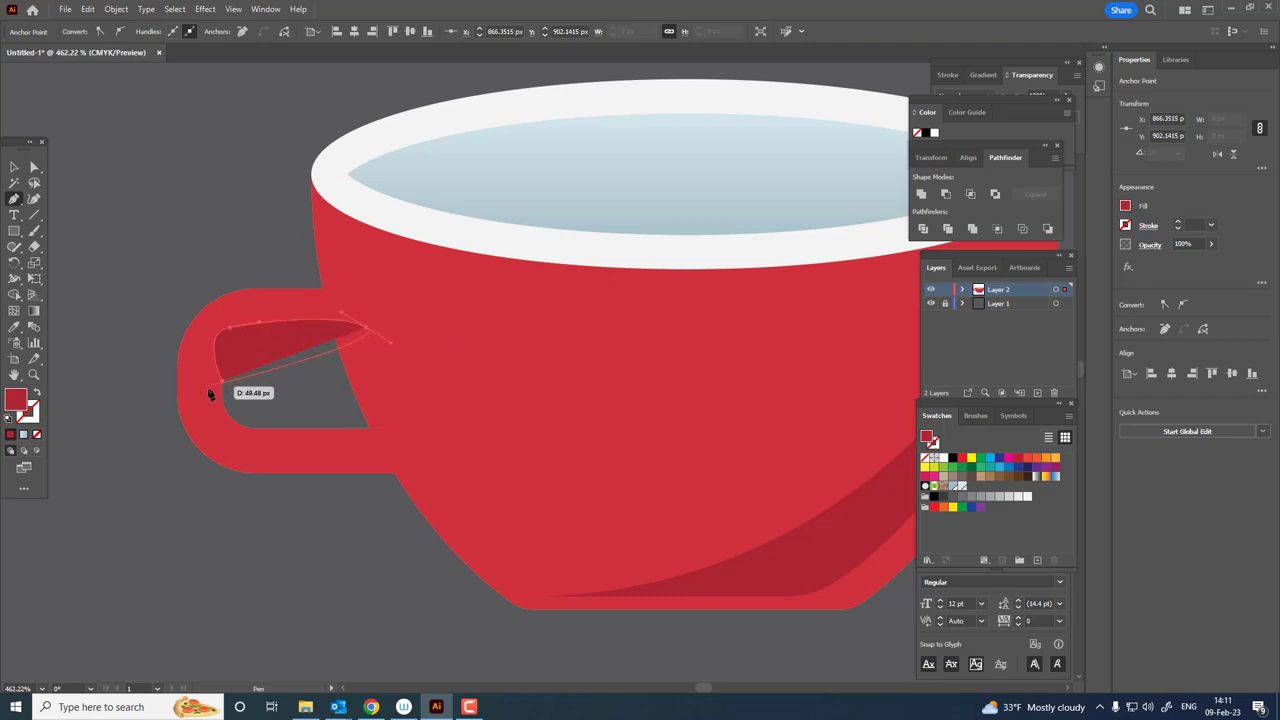
pyautogui.scroll(3, 270, 330)
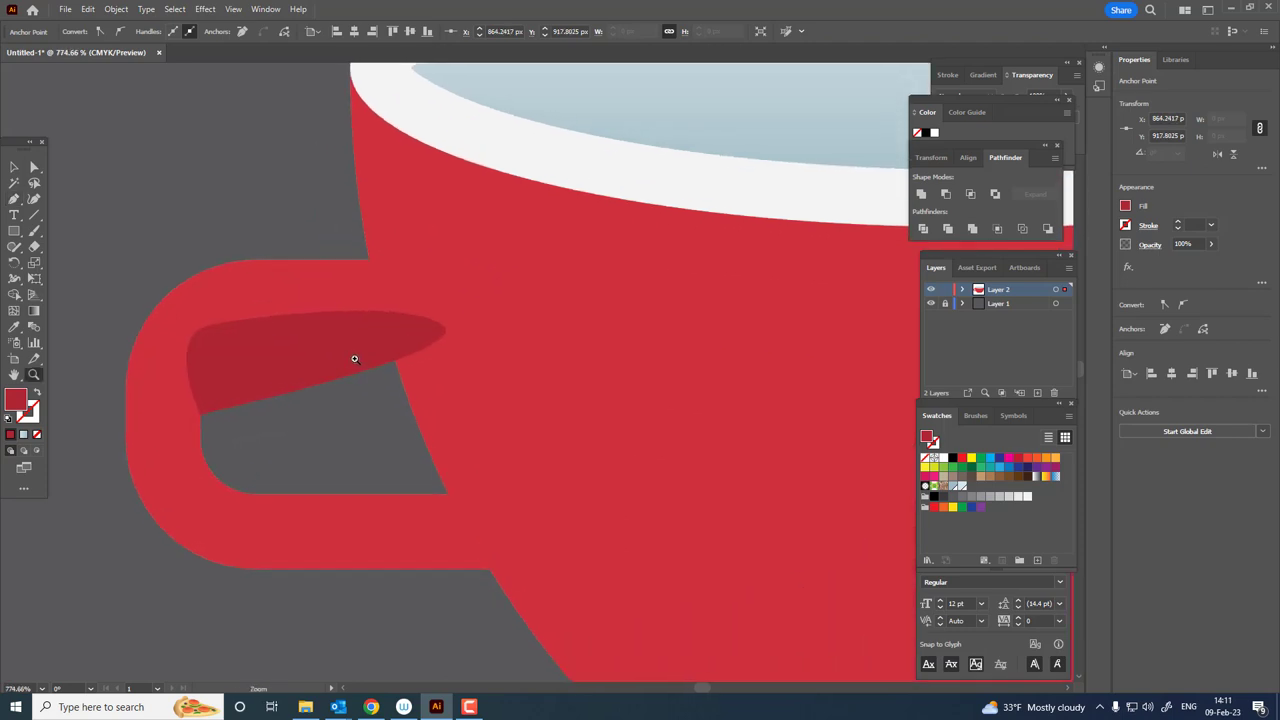
pyautogui.click(34, 199)
pyautogui.moveTo(214, 329); pyautogui.dragTo(336, 300)
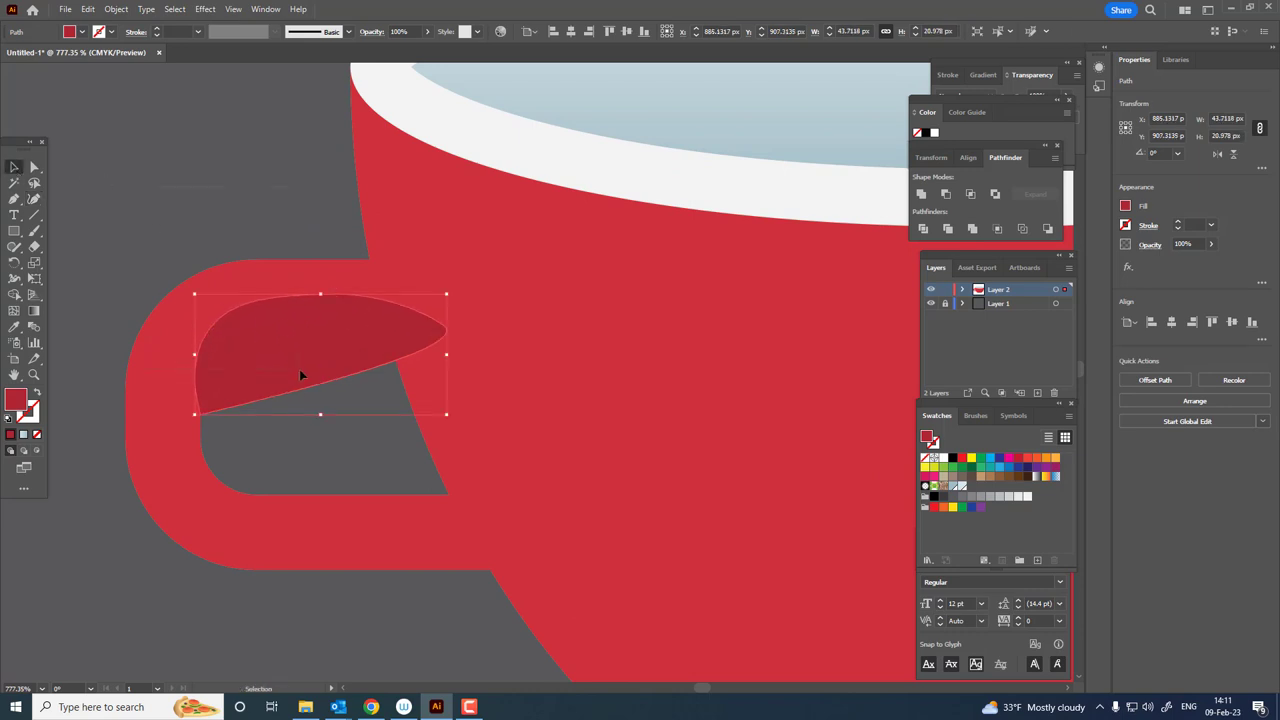
# Select the shading with the handle, send them backward, and apply Pathfinder Divide.
pyautogui.hotkey('ctrl', 'a')
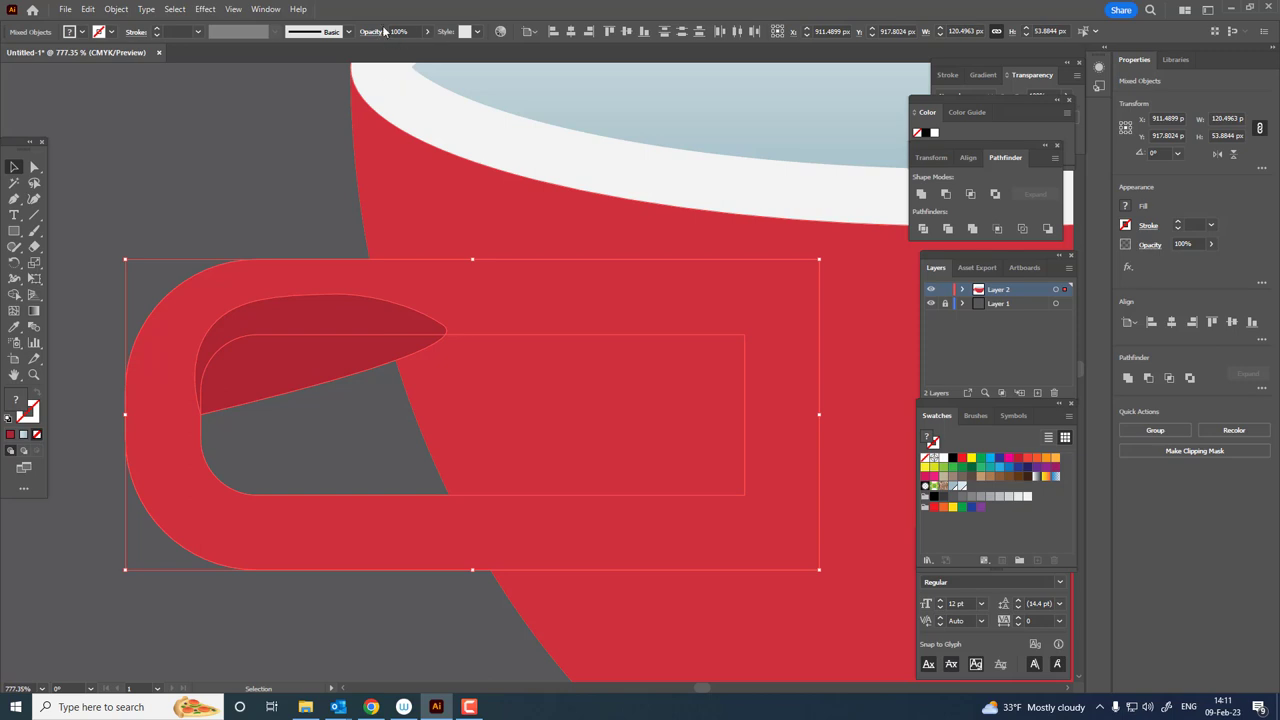
pyautogui.click(116, 9)
pyautogui.moveTo(137, 39)
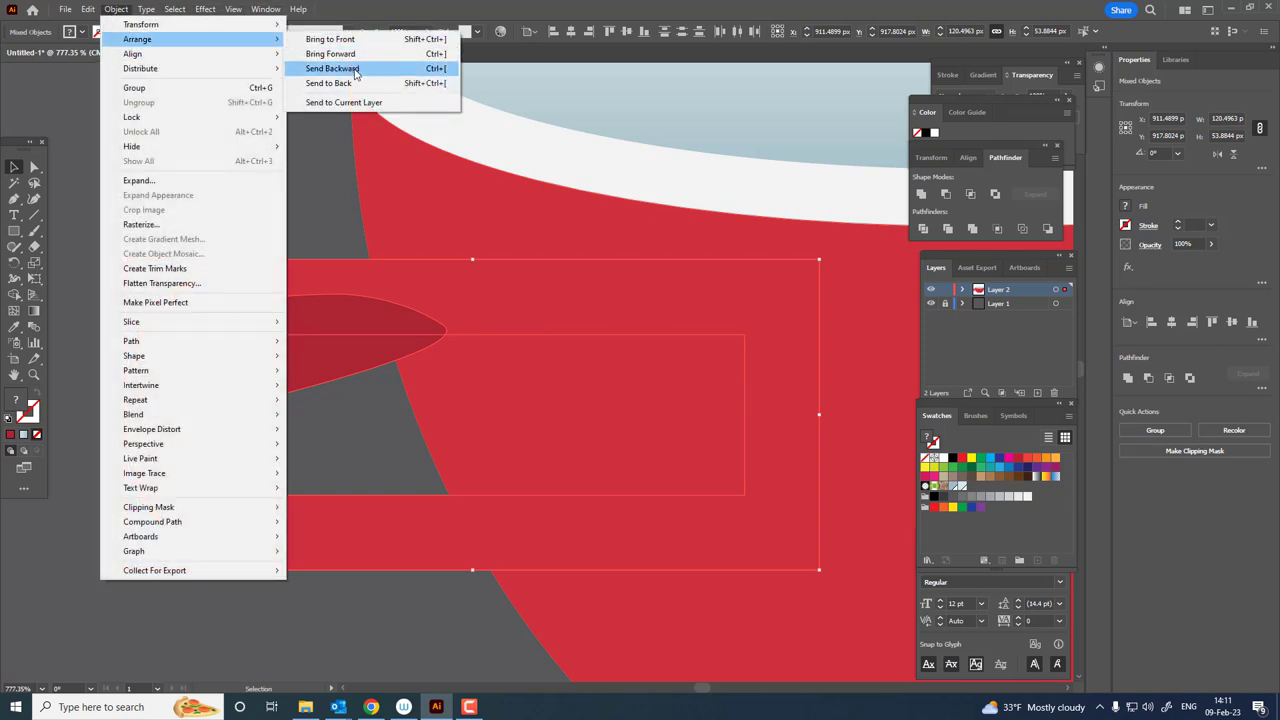
pyautogui.click(357, 84)
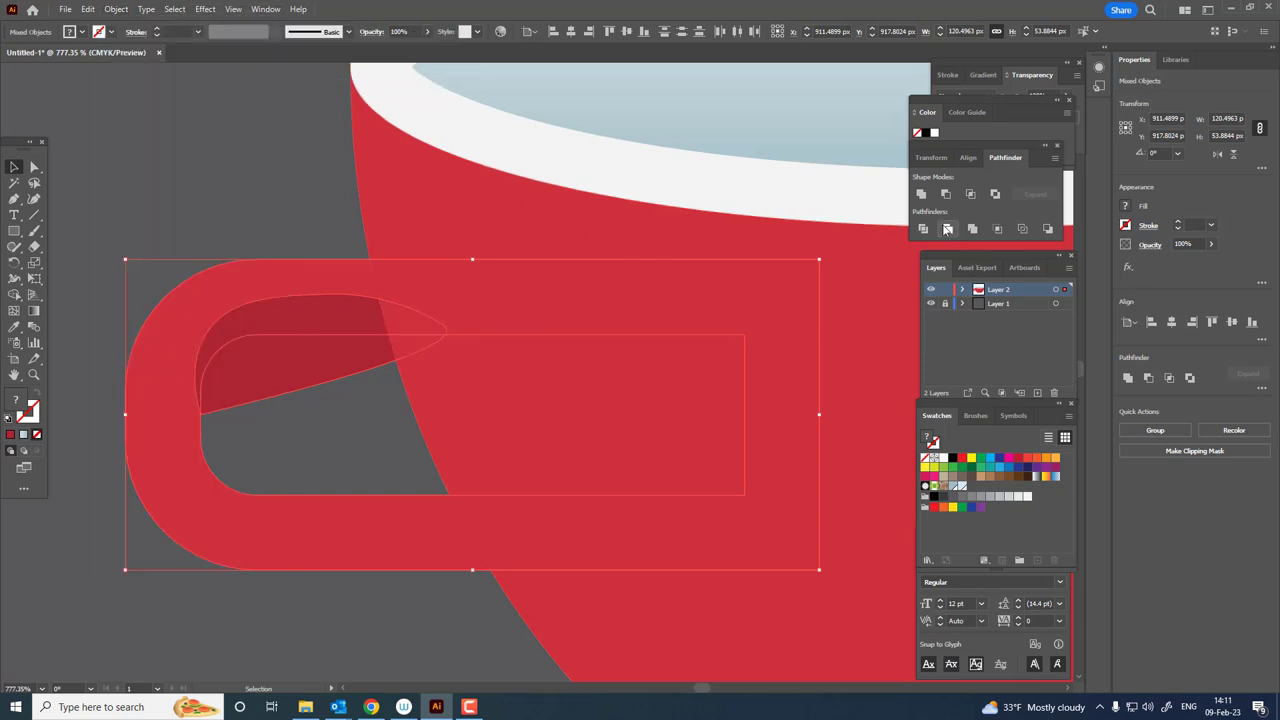
pyautogui.click(925, 232)
# Isolate the divided group and delete the stray shading piece spilling past the handle.
pyautogui.rightClick(282, 318)
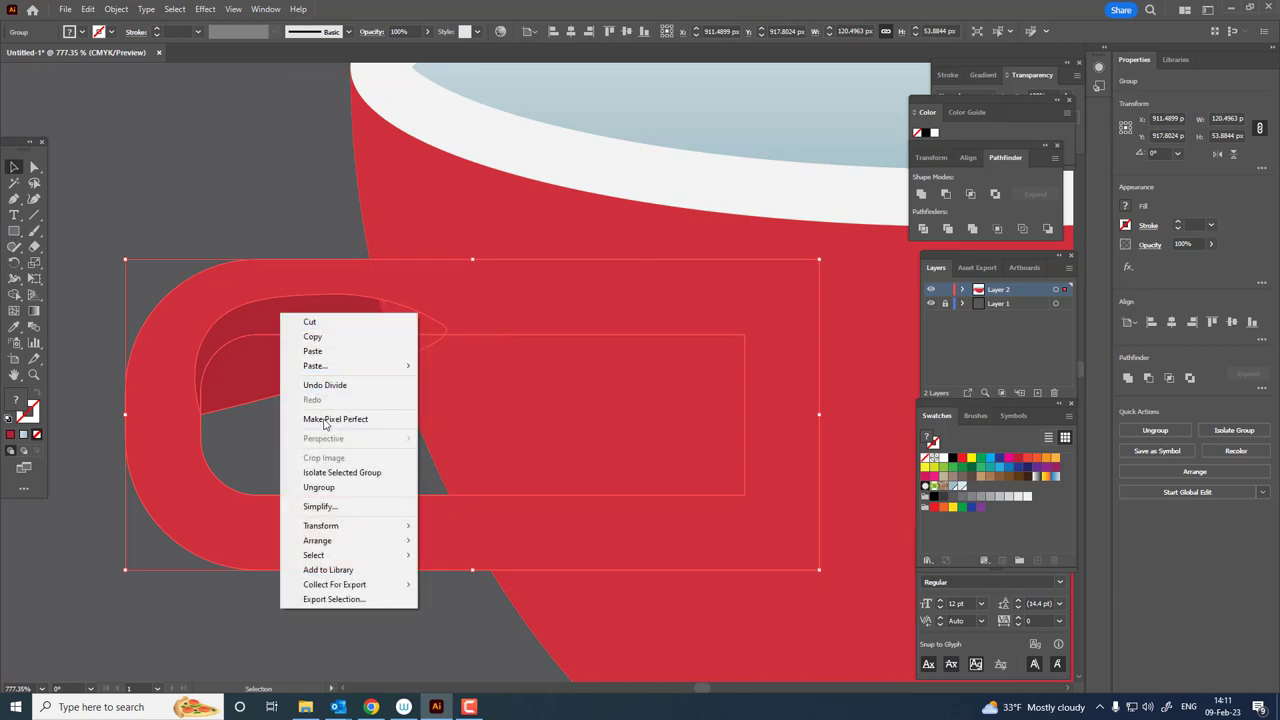
pyautogui.doubleClick(227, 376)
pyautogui.click(258, 377)
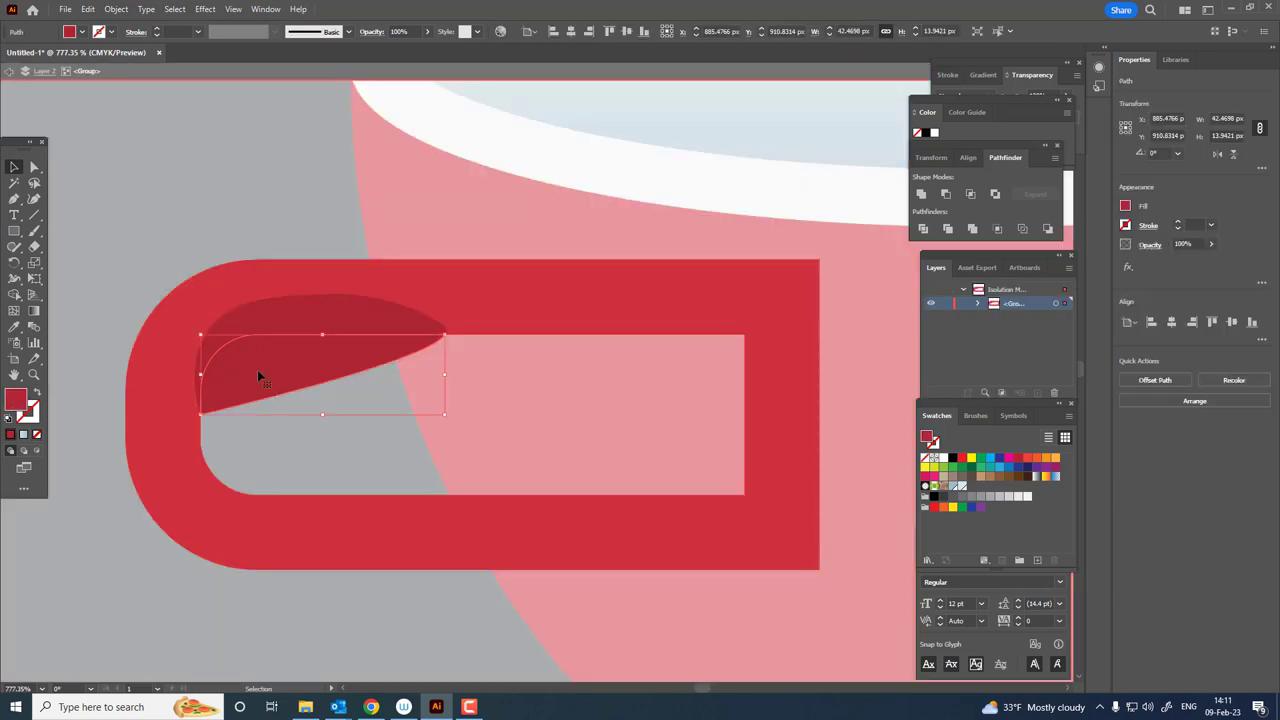
pyautogui.press('Delete')
pyautogui.doubleClick(257, 375)
# Zoom in on the mug body and place the highlight's first anchor below the rim.
pyautogui.scroll(-5, 349, 344)
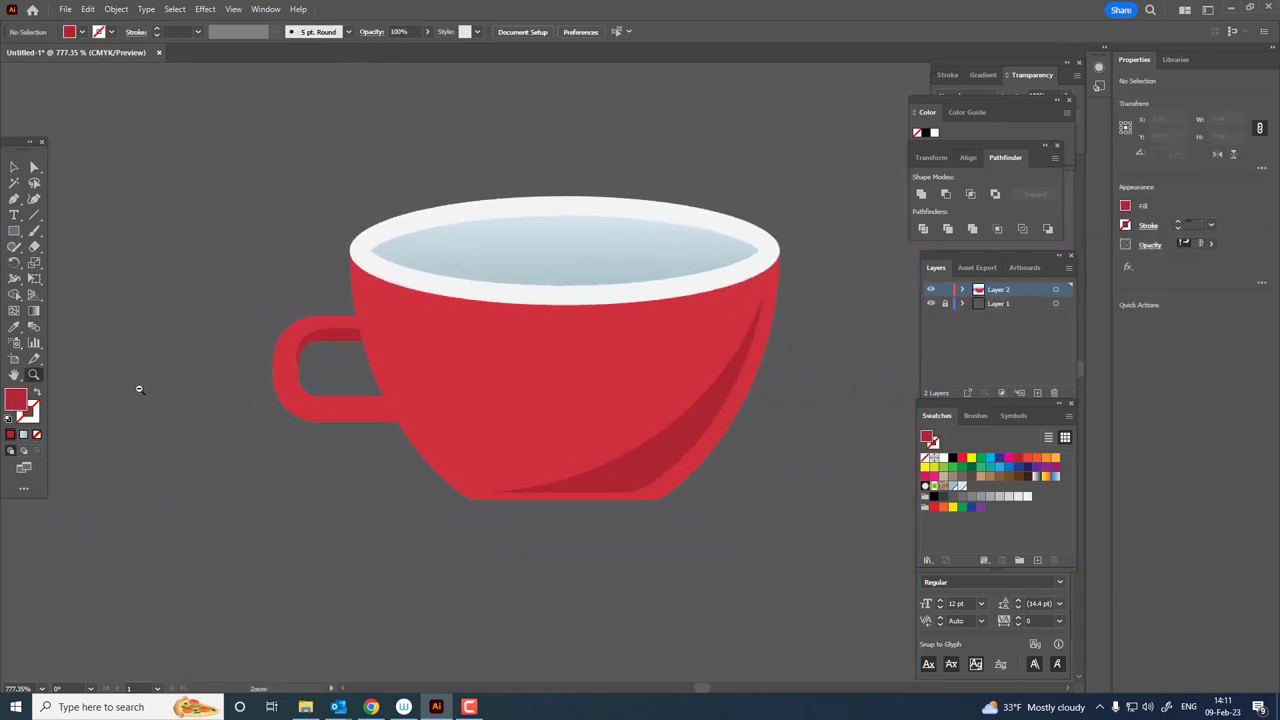
pyautogui.scroll(-2, 272, 408)
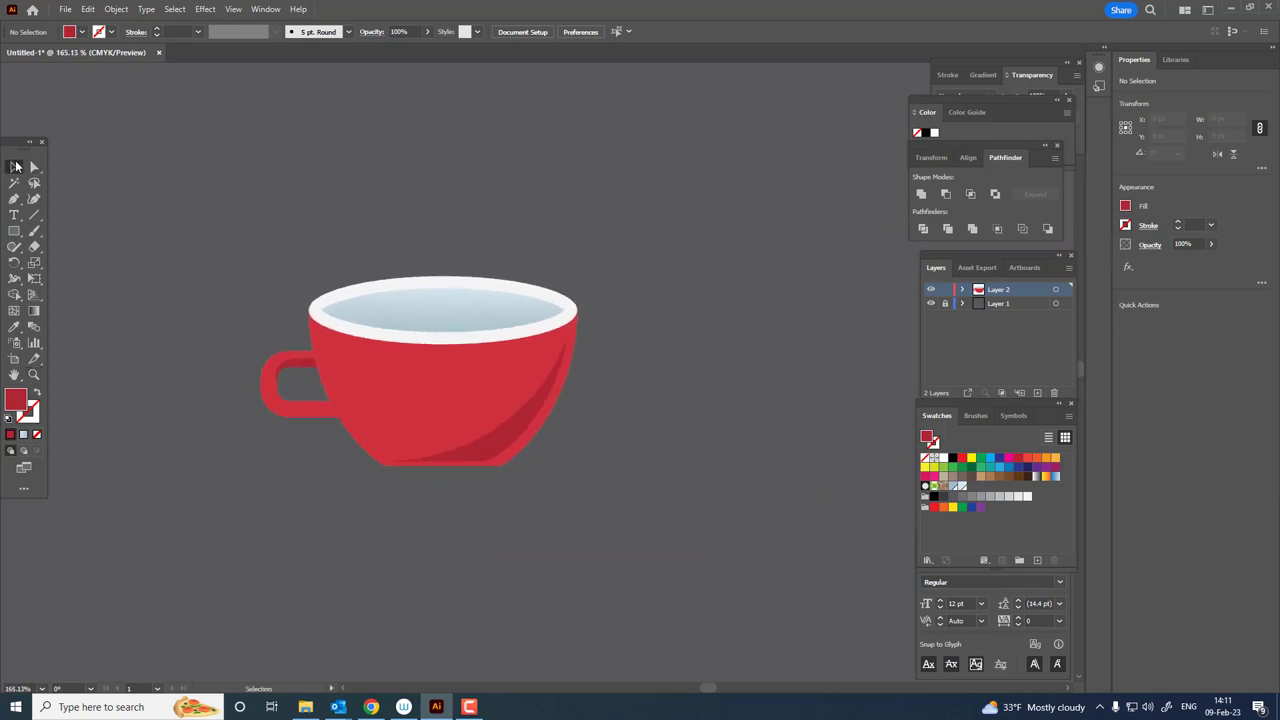
pyautogui.press('z')
pyautogui.moveTo(574, 291)
pyautogui.mouseDown()
pyautogui.moveTo(509, 297)
pyautogui.moveTo(99, 207)
pyautogui.mouseUp()
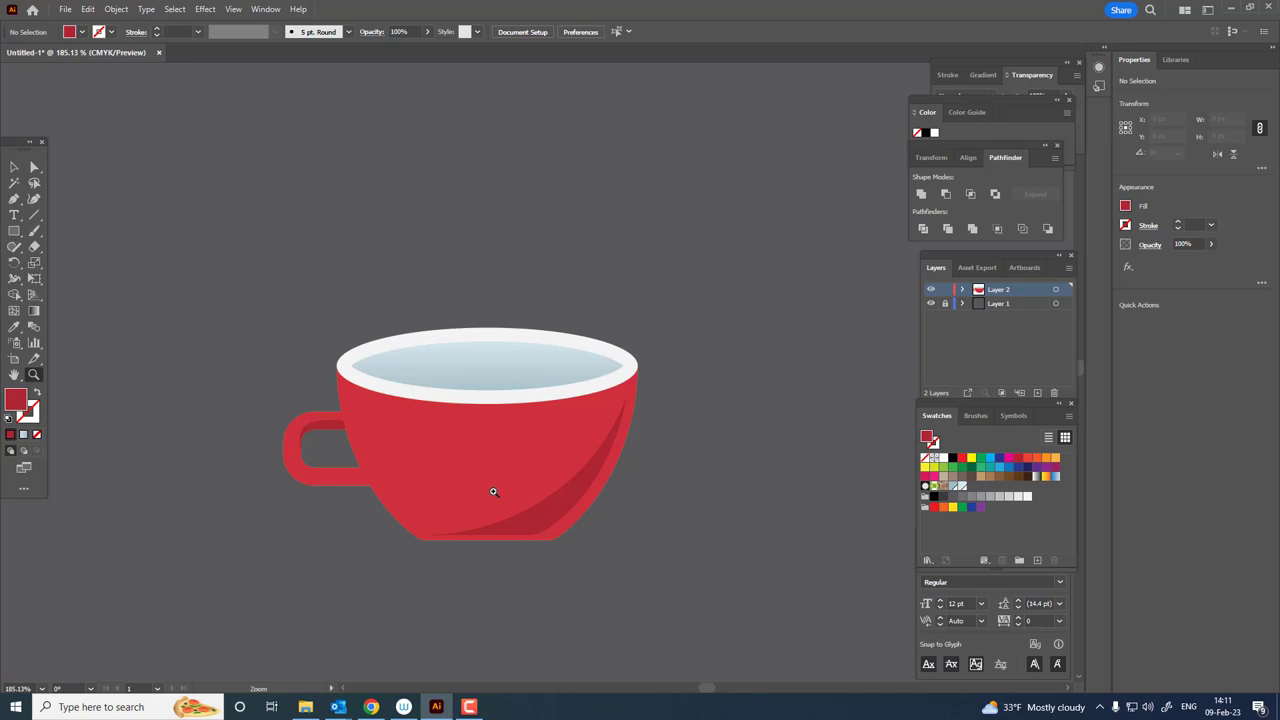
pyautogui.moveTo(493, 491); pyautogui.dragTo(440, 434)
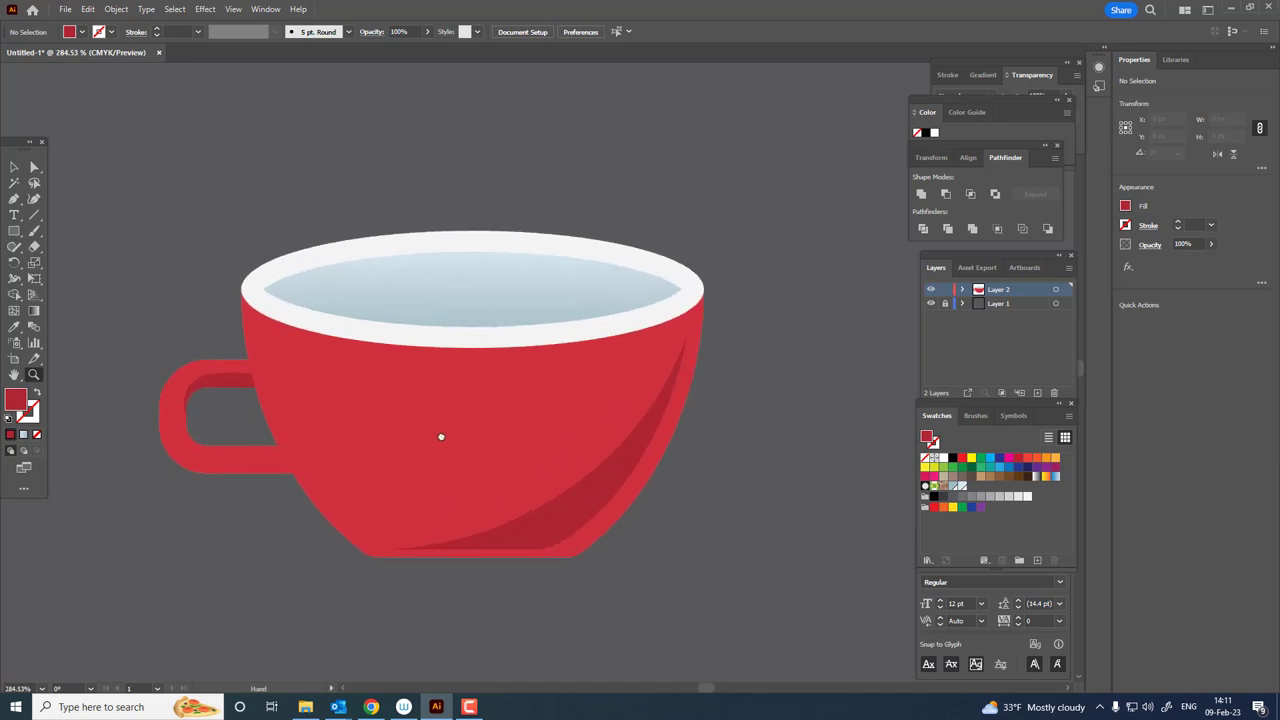
pyautogui.click(272, 328)
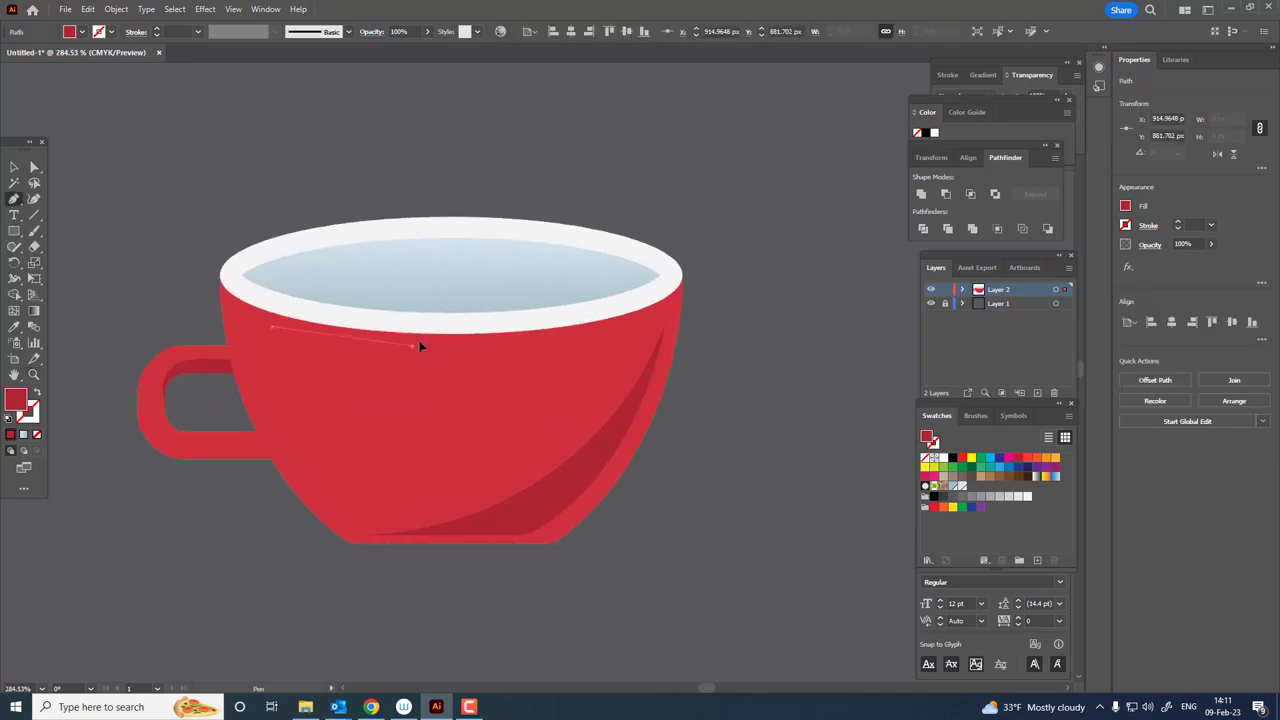
# Add a curved second anchor and close the highlight outline at its start point.
pyautogui.moveTo(412, 346)
pyautogui.mouseDown()
pyautogui.moveTo(478, 333)
pyautogui.moveTo(397, 520)
pyautogui.moveTo(494, 597)
pyautogui.mouseUp()
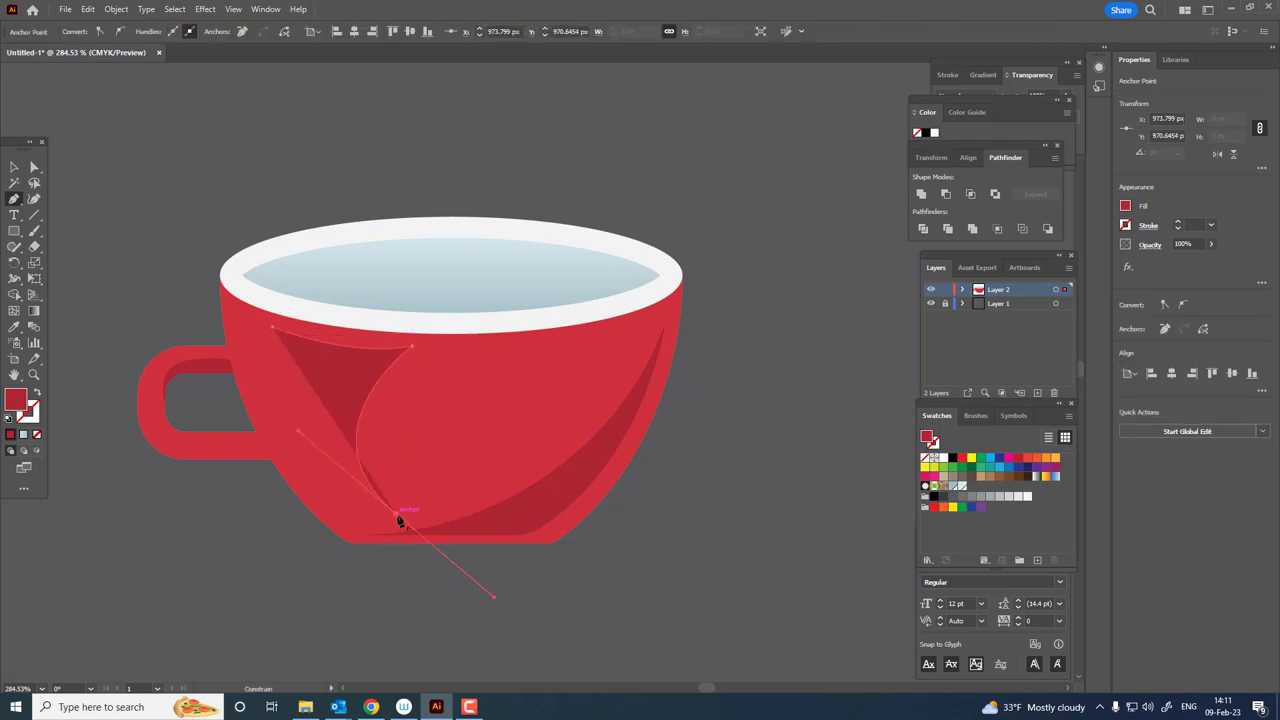
pyautogui.moveTo(272, 328); pyautogui.dragTo(293, 177)
pyautogui.scroll(-3, 383, 300)
pyautogui.scroll(3, 390, 430)
# With the Curvature tool, narrow the sliver and curve its right edge inward.
pyautogui.hotkey('shift', '`')
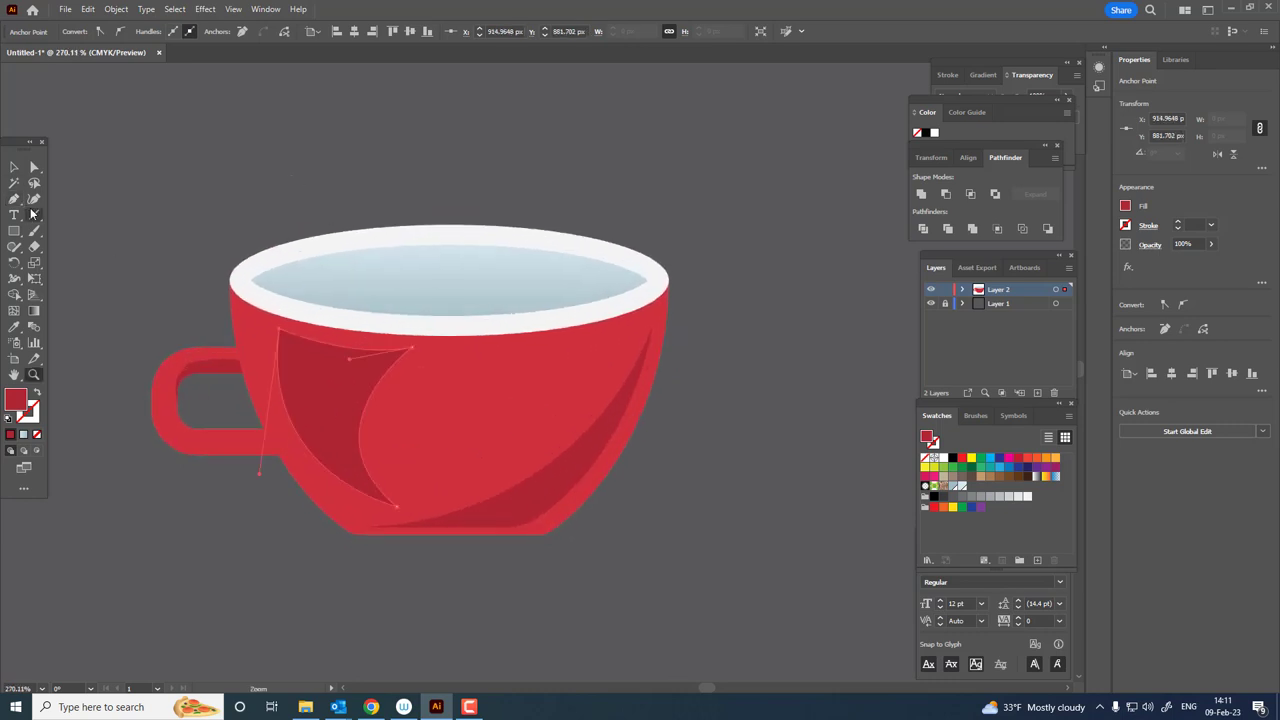
pyautogui.click(303, 344)
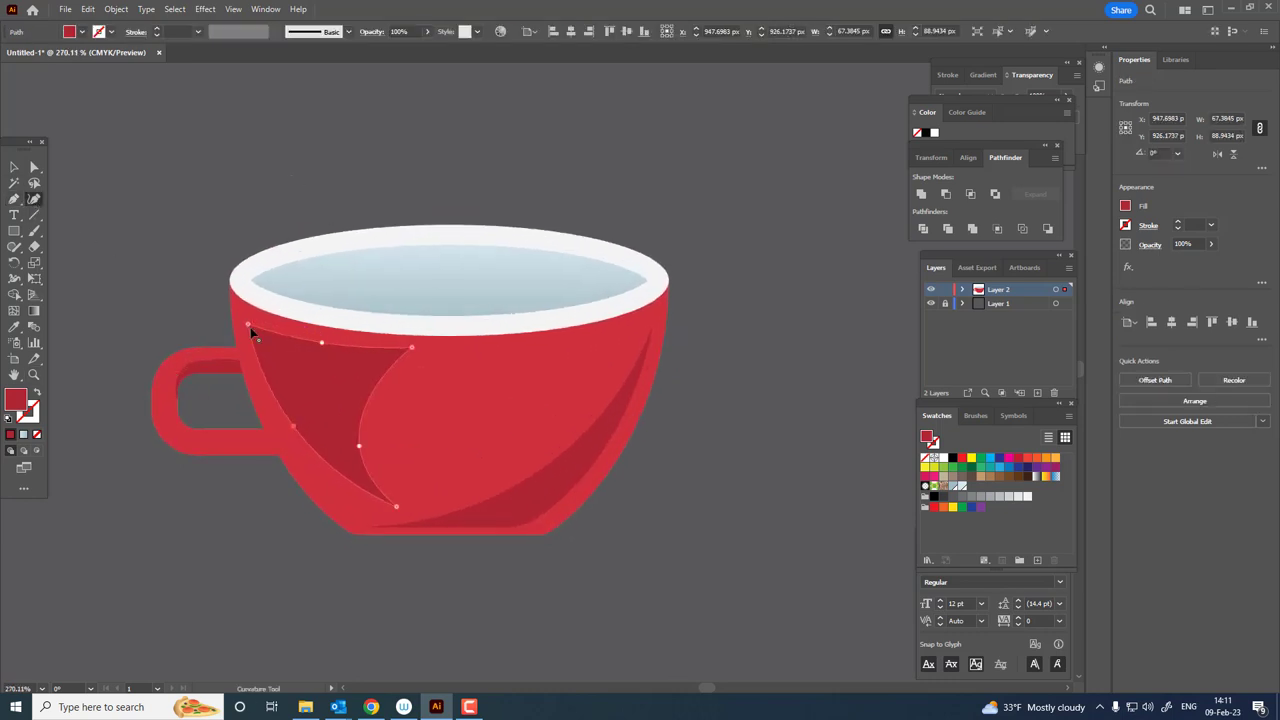
pyautogui.moveTo(413, 351); pyautogui.dragTo(358, 348)
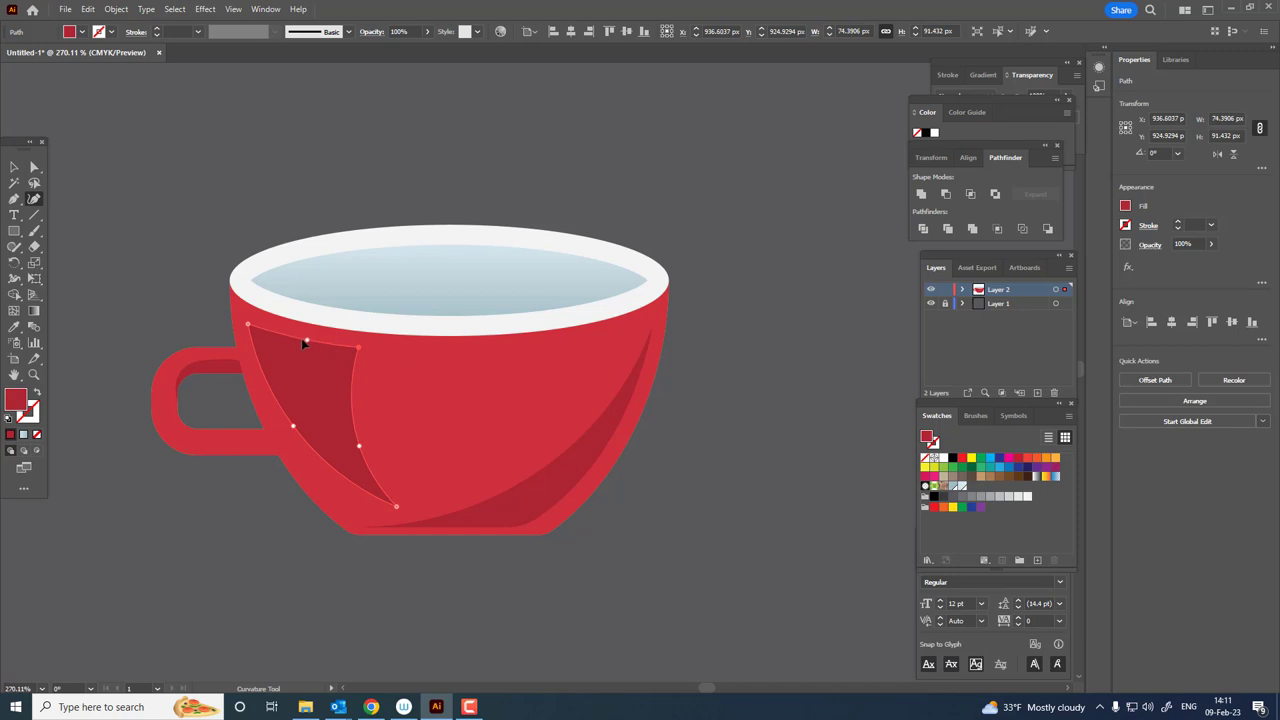
pyautogui.moveTo(293, 428); pyautogui.dragTo(292, 441)
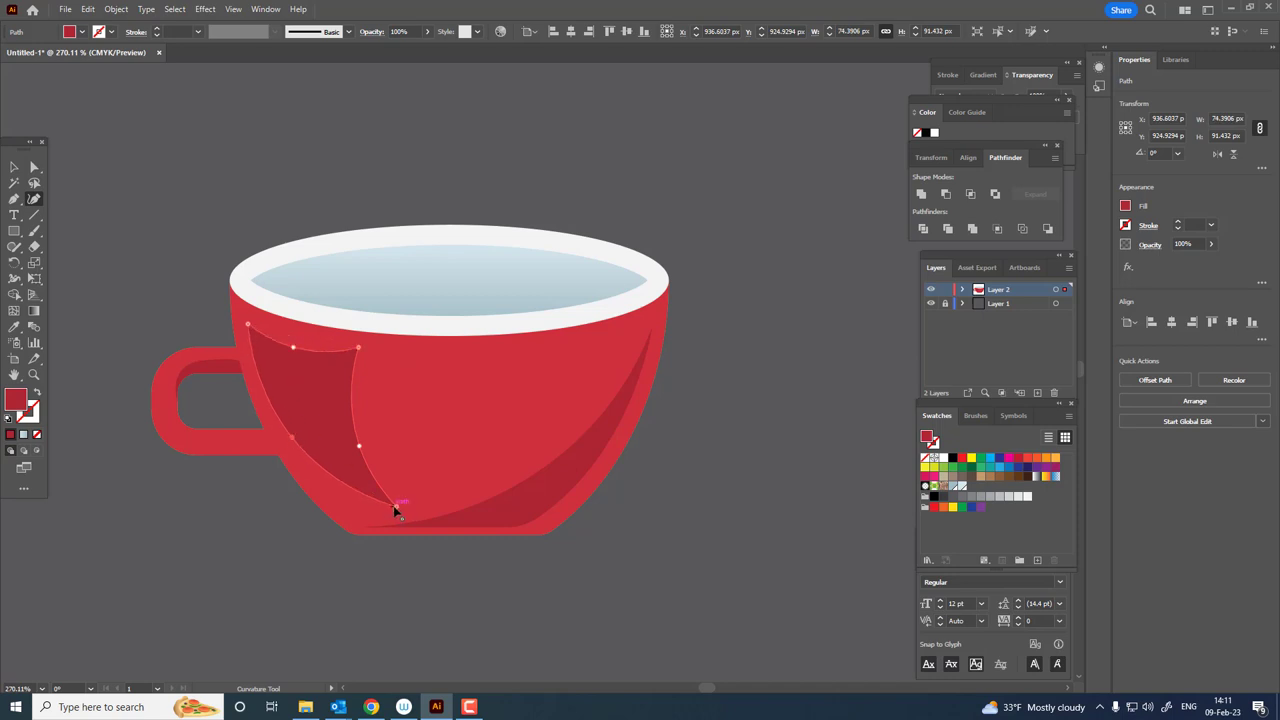
pyautogui.moveTo(395, 506); pyautogui.dragTo(360, 509)
pyautogui.moveTo(358, 450); pyautogui.dragTo(328, 413)
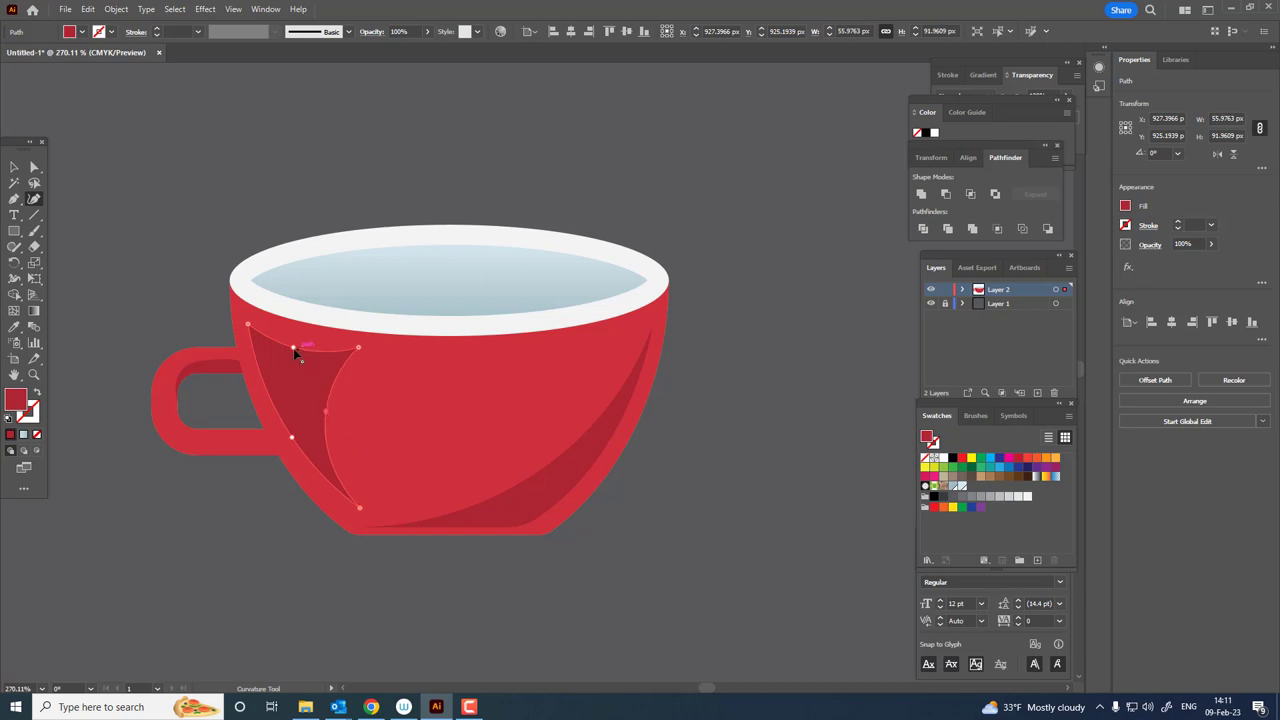
# Give the highlight a top-to-bottom gradient, both stops white, bottom stop at 0% opacity.
pyautogui.click(34, 310)
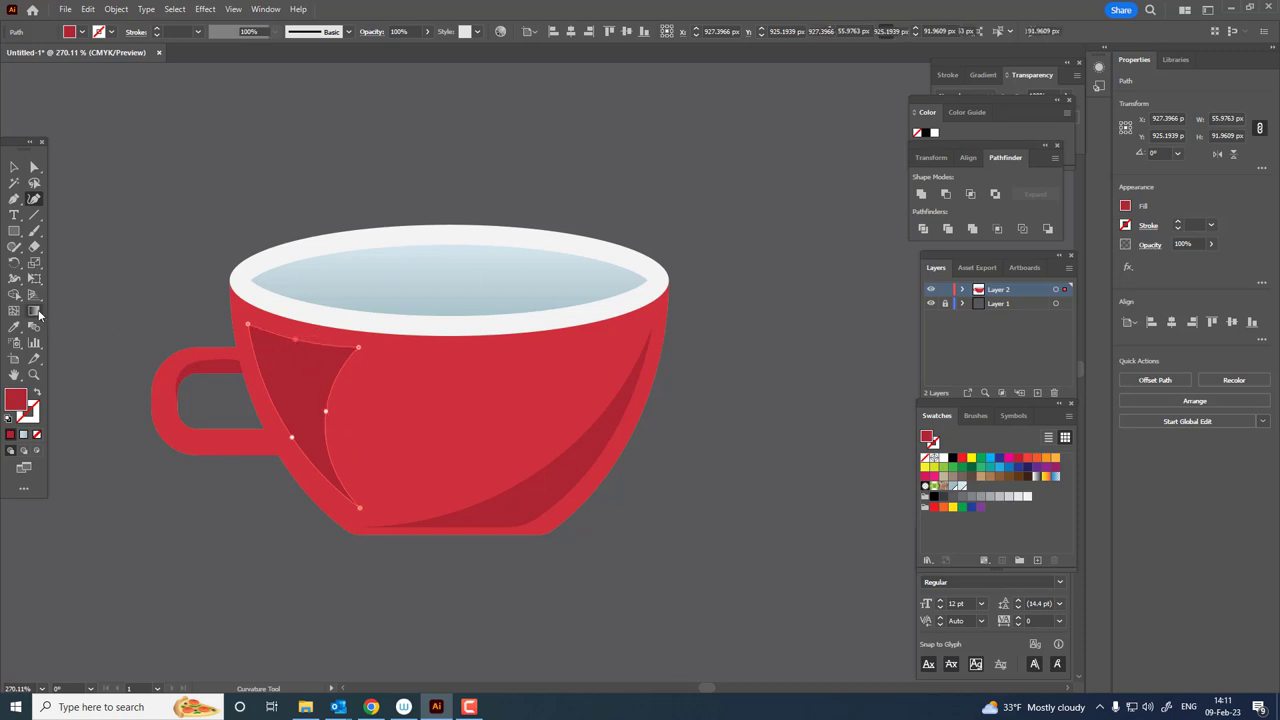
pyautogui.click(300, 400)
pyautogui.moveTo(296, 331); pyautogui.dragTo(318, 460)
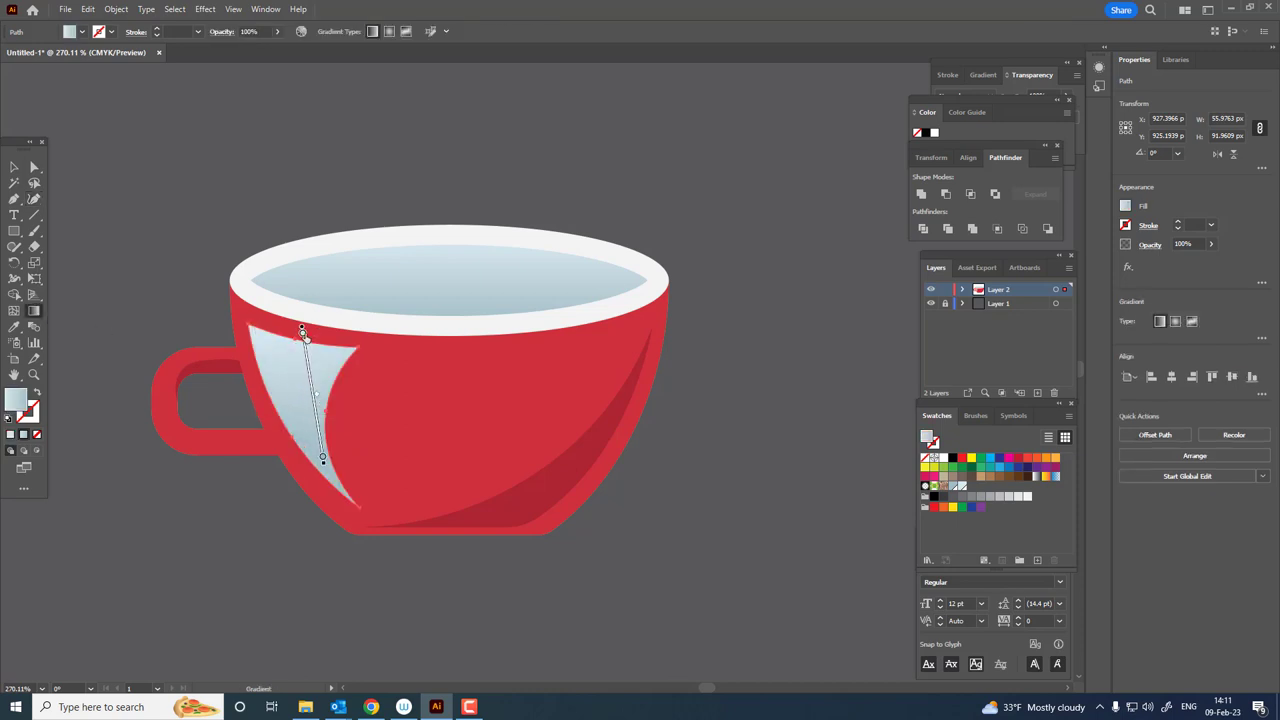
pyautogui.doubleClick(300, 331)
pyautogui.click(150, 377)
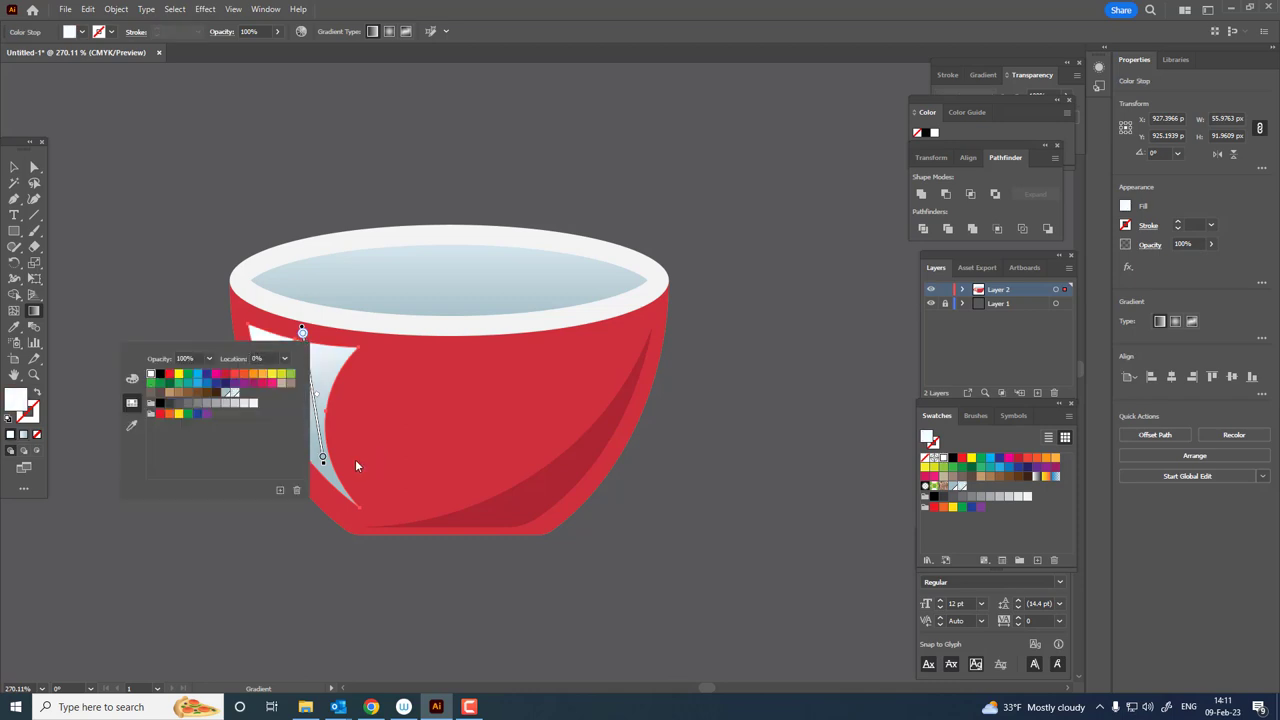
pyautogui.click(322, 457)
pyautogui.doubleClick(322, 457)
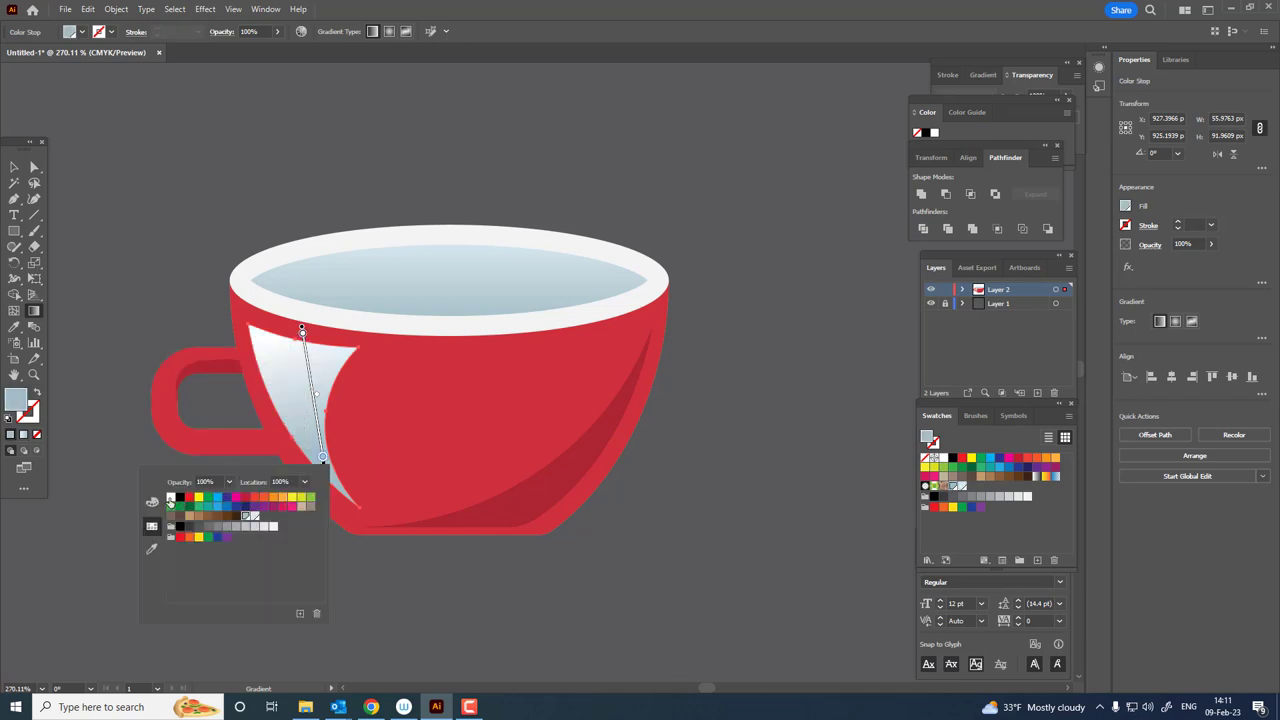
pyautogui.click(171, 499)
pyautogui.click(229, 481)
pyautogui.click(232, 494)
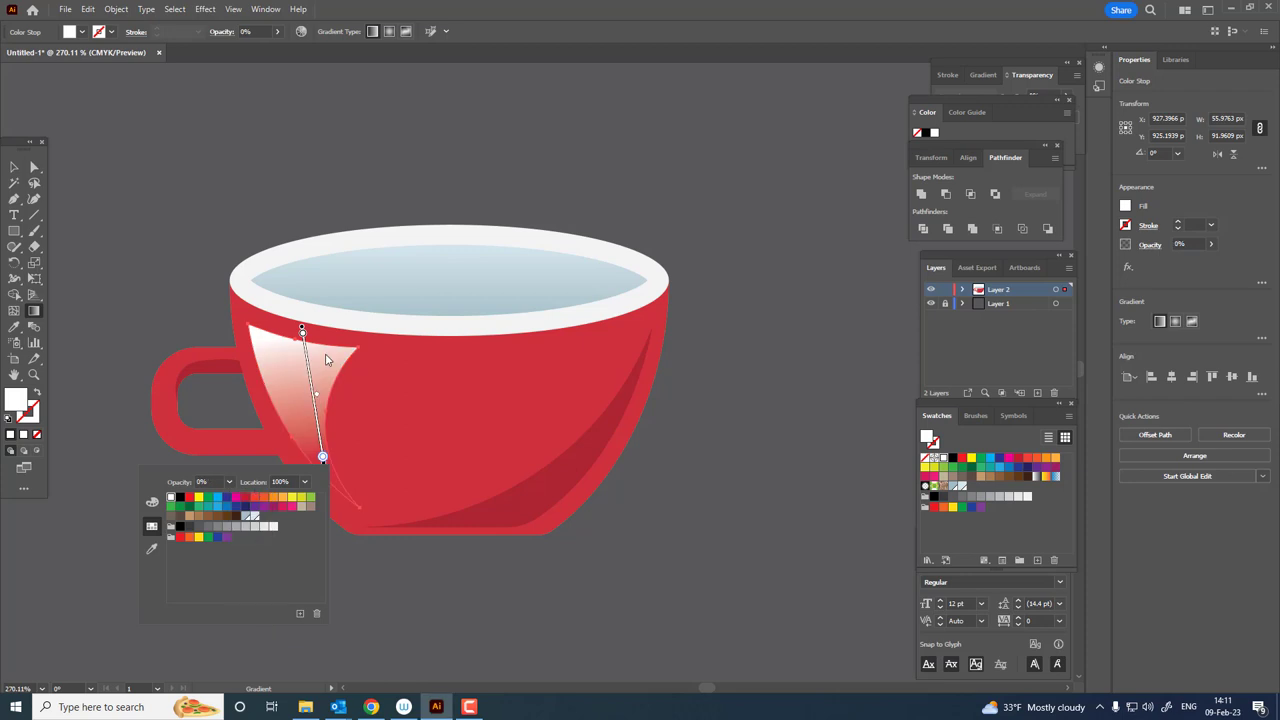
# Slim the white highlight by pulling its top-right point left with the Curvature tool.
pyautogui.click(109, 180)
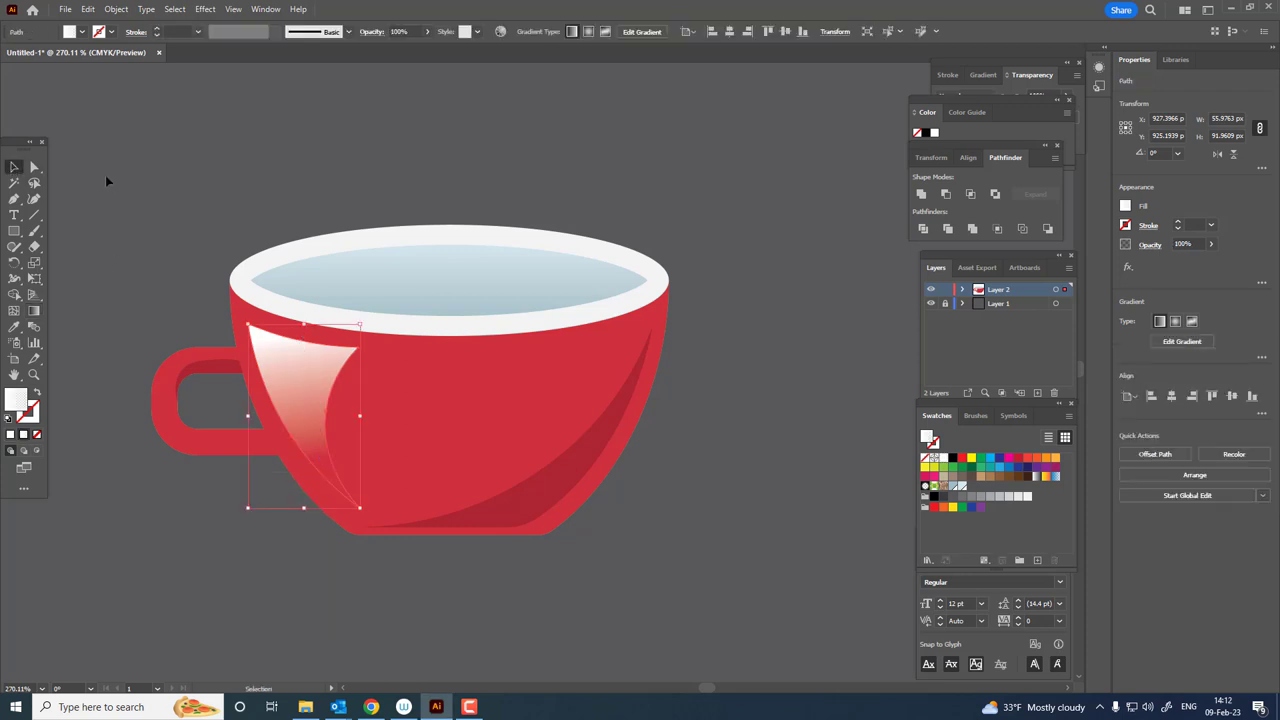
pyautogui.scroll(-3, 208, 374)
pyautogui.scroll(3, 400, 428)
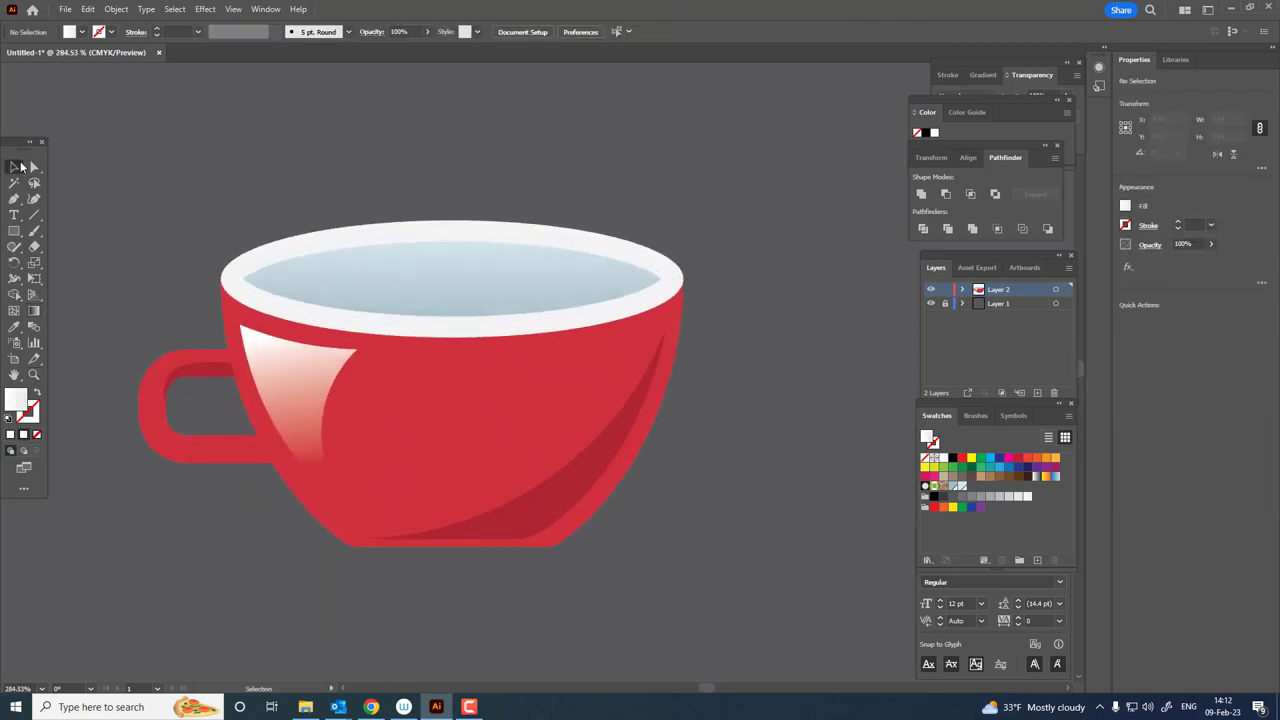
pyautogui.click(289, 380)
pyautogui.hotkey('shift', '`')
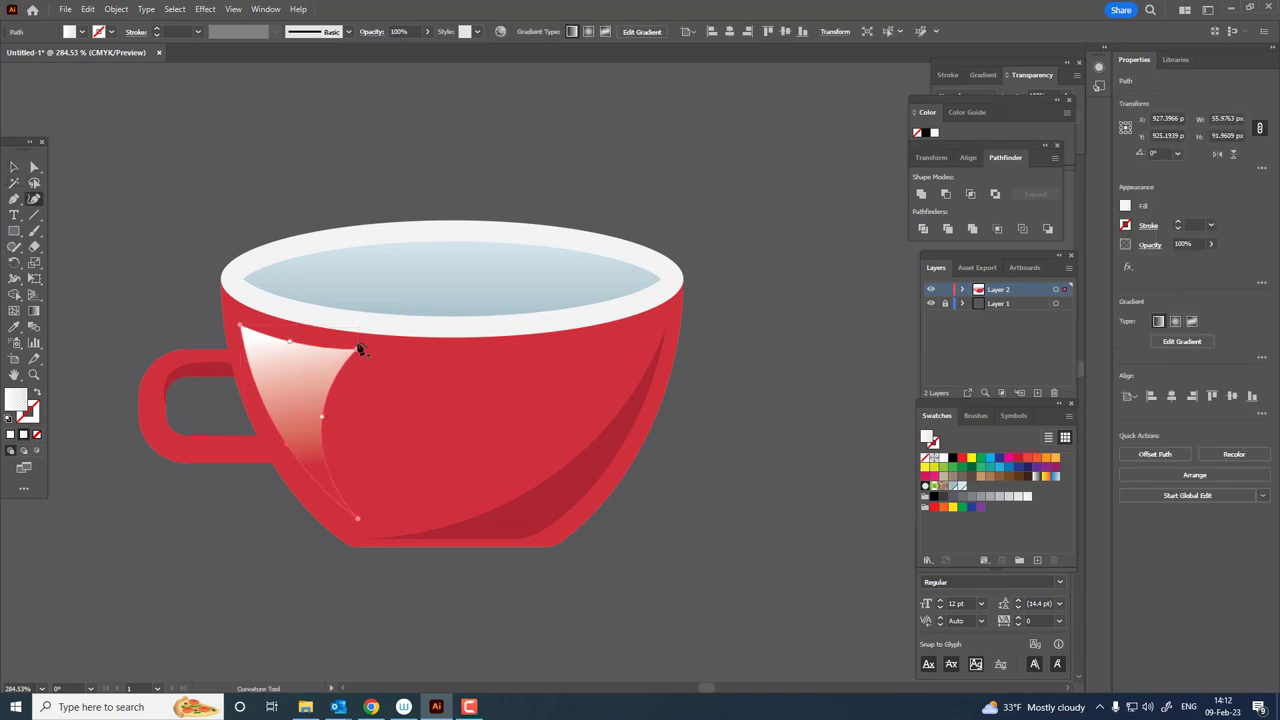
pyautogui.moveTo(355, 351); pyautogui.dragTo(337, 357)
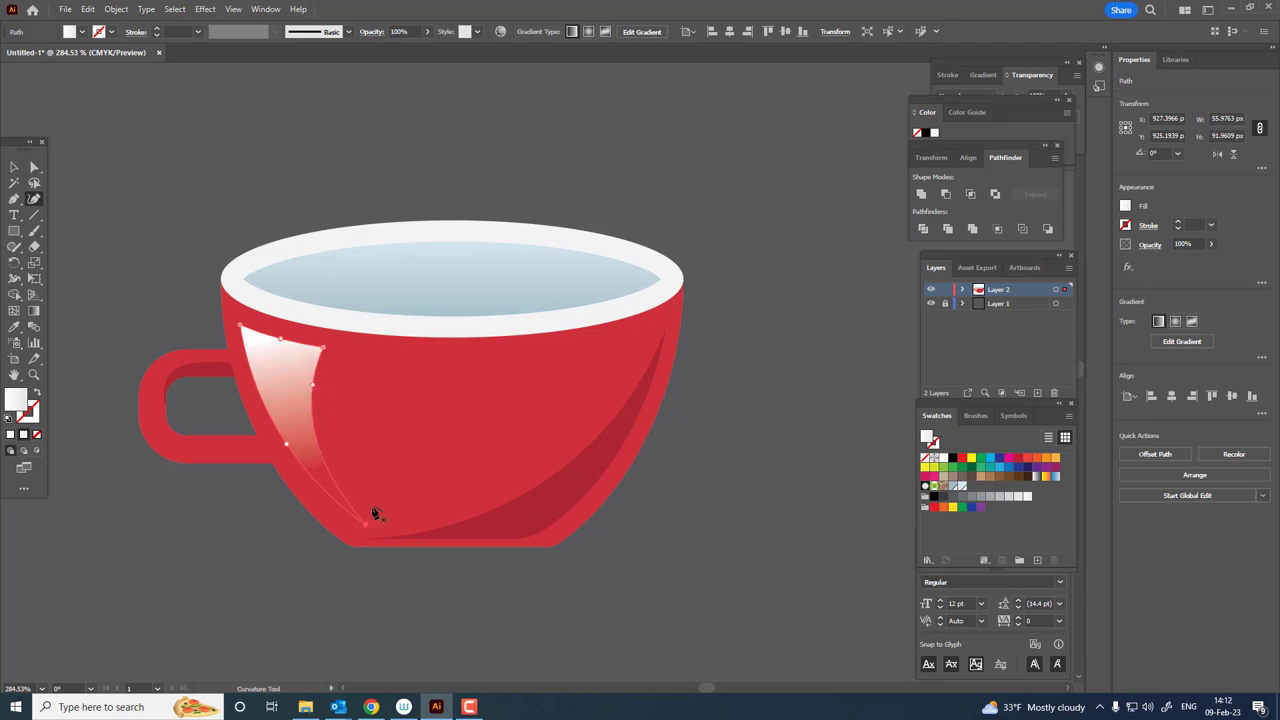
pyautogui.scroll(-3, 134, 363)
pyautogui.scroll(-2, 215, 394)
pyautogui.scroll(5, 341, 441)
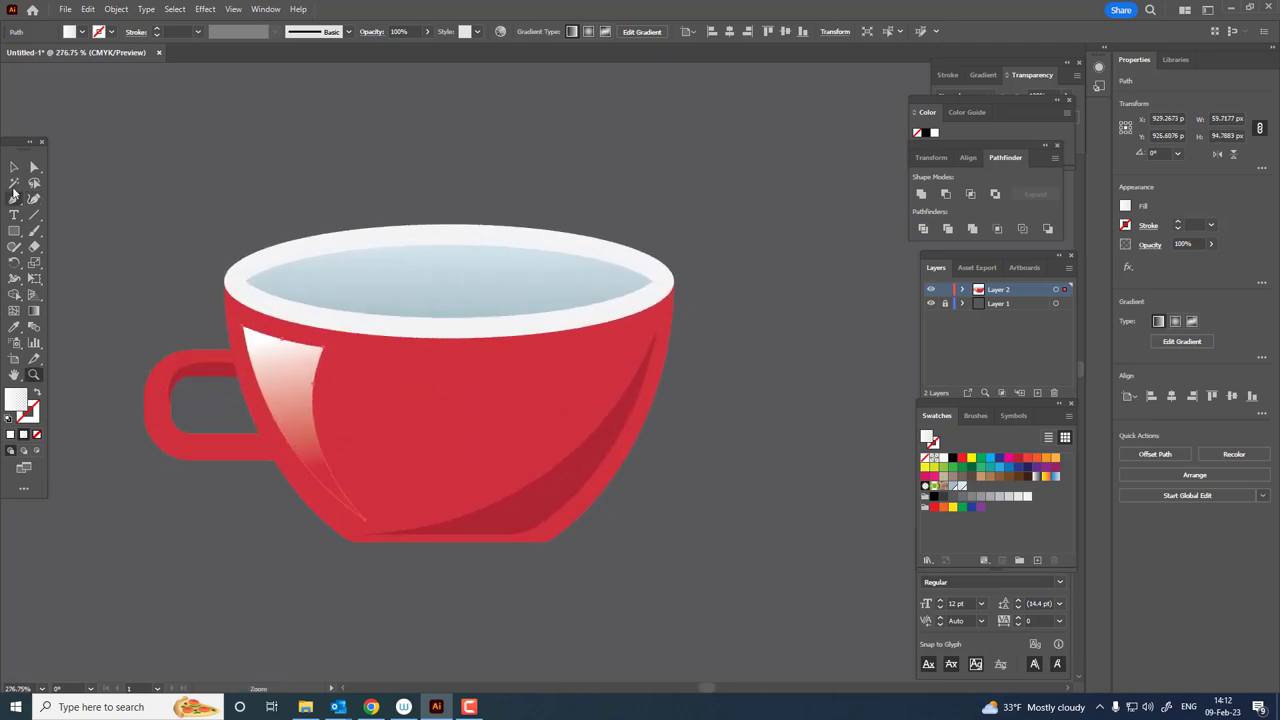
pyautogui.click(13, 167)
pyautogui.click(680, 389)
pyautogui.scroll(1, 594, 363)
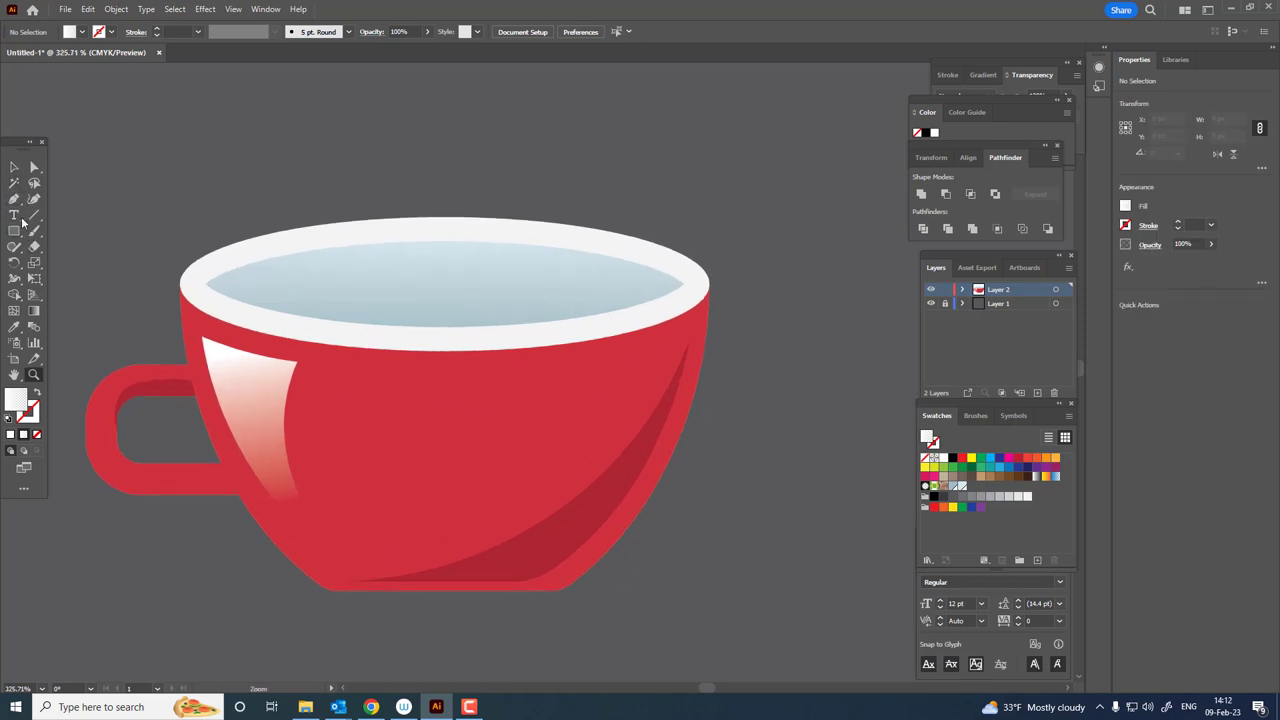
# Pen a thin sliver shape along the rim's lower inner edge.
pyautogui.click(13, 168)
pyautogui.moveTo(445, 345); pyautogui.dragTo(435, 353)
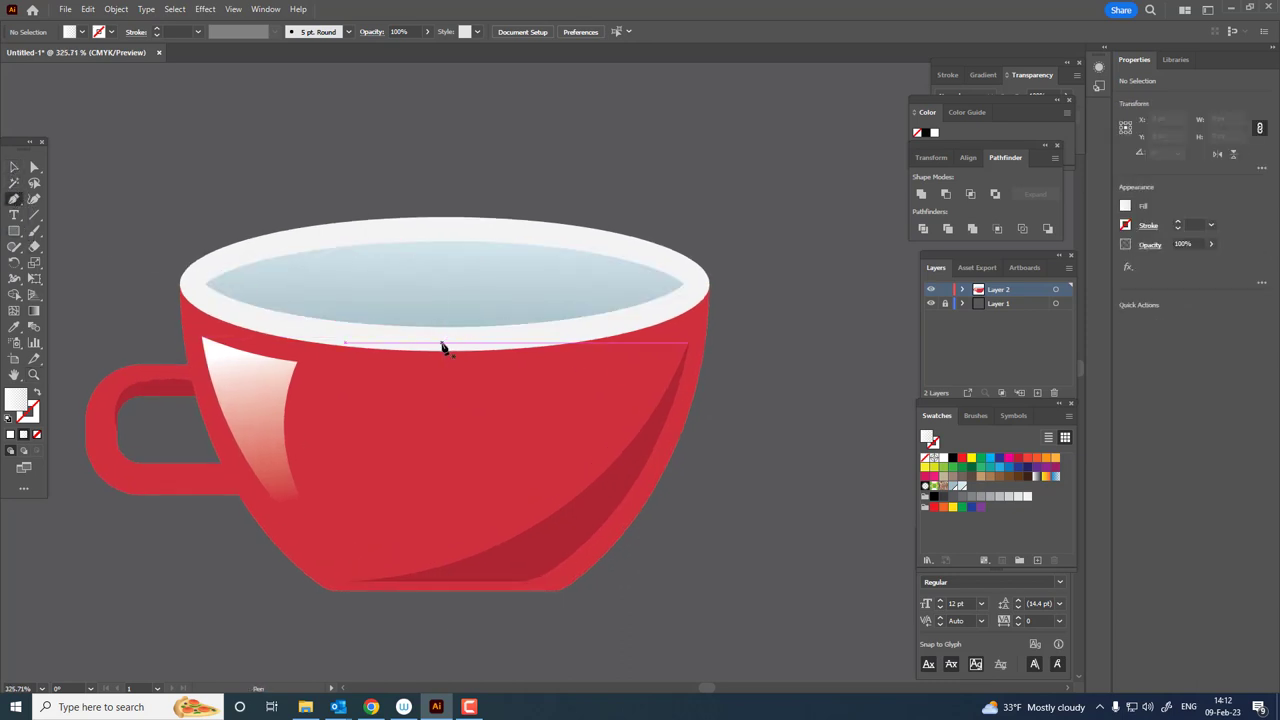
pyautogui.click(433, 350)
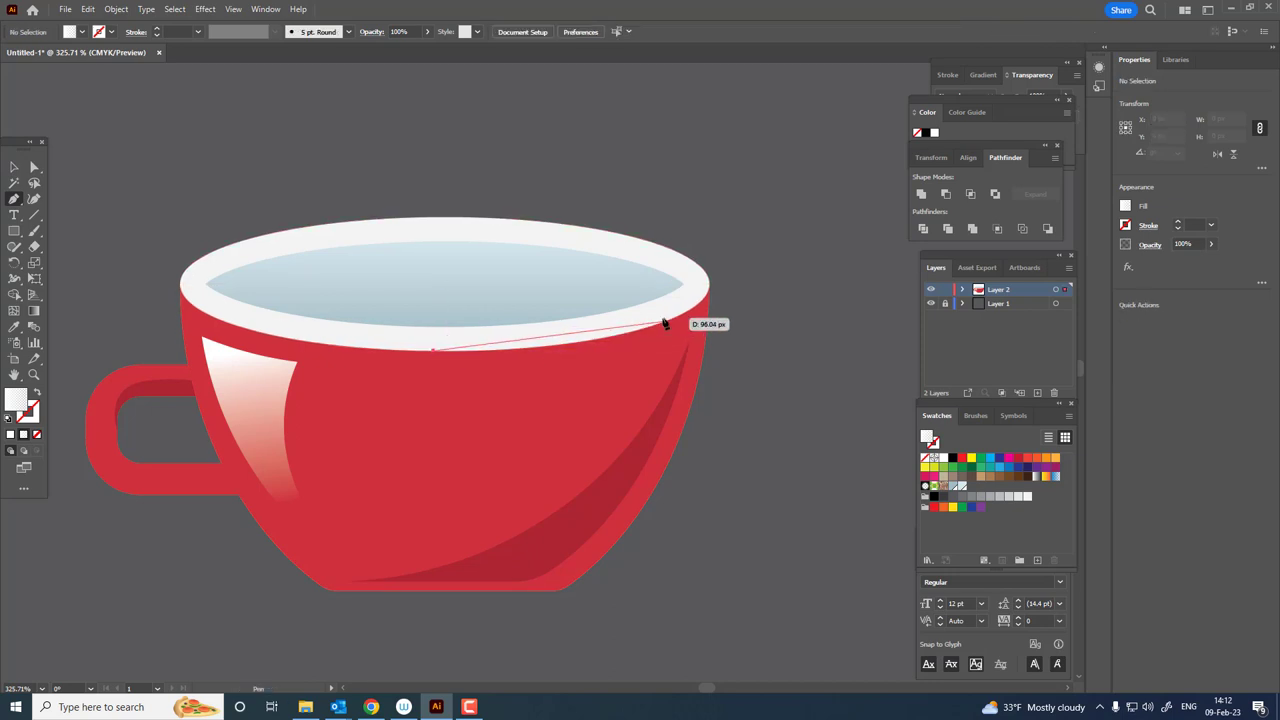
pyautogui.moveTo(679, 320); pyautogui.dragTo(800, 307)
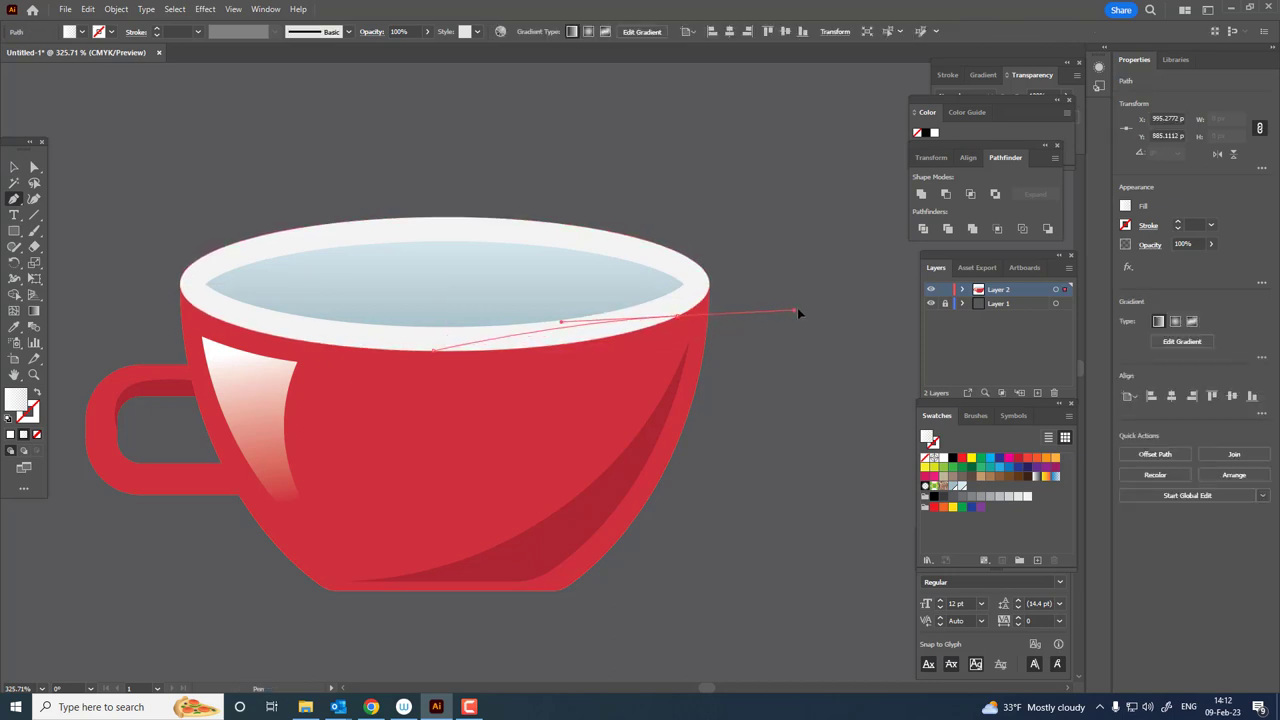
pyautogui.click(679, 323)
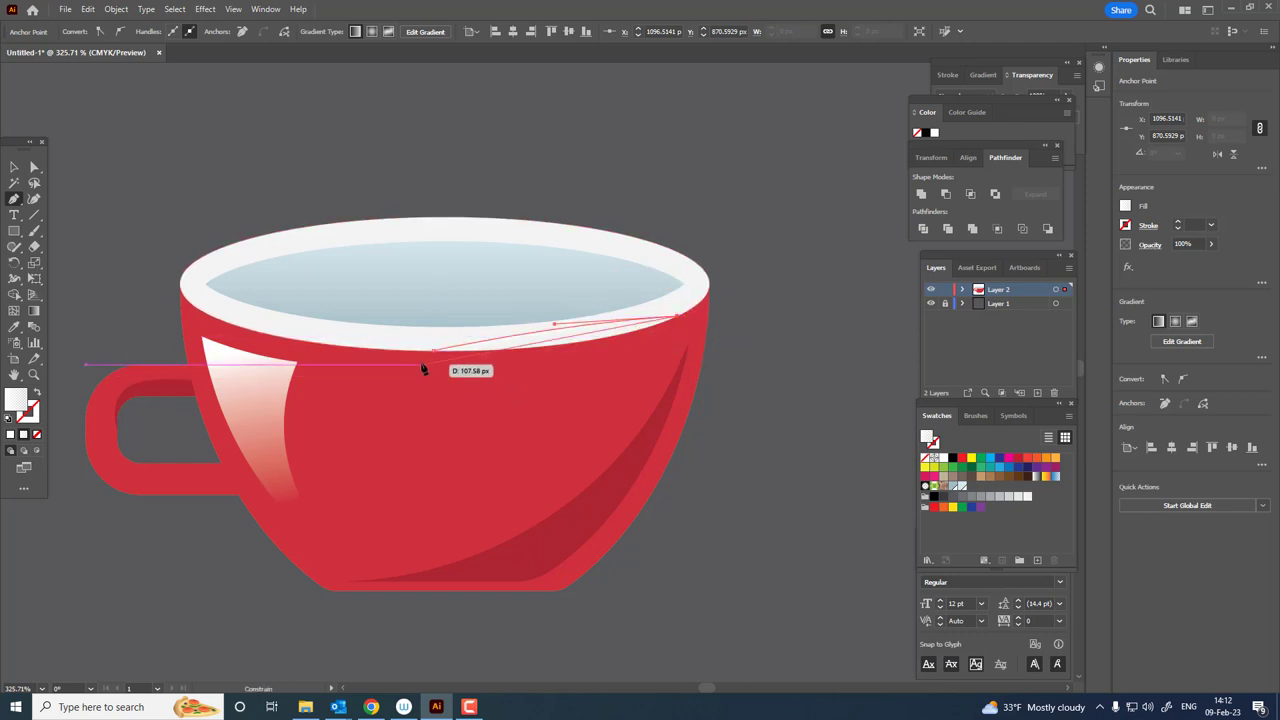
pyautogui.moveTo(437, 351); pyautogui.dragTo(366, 342)
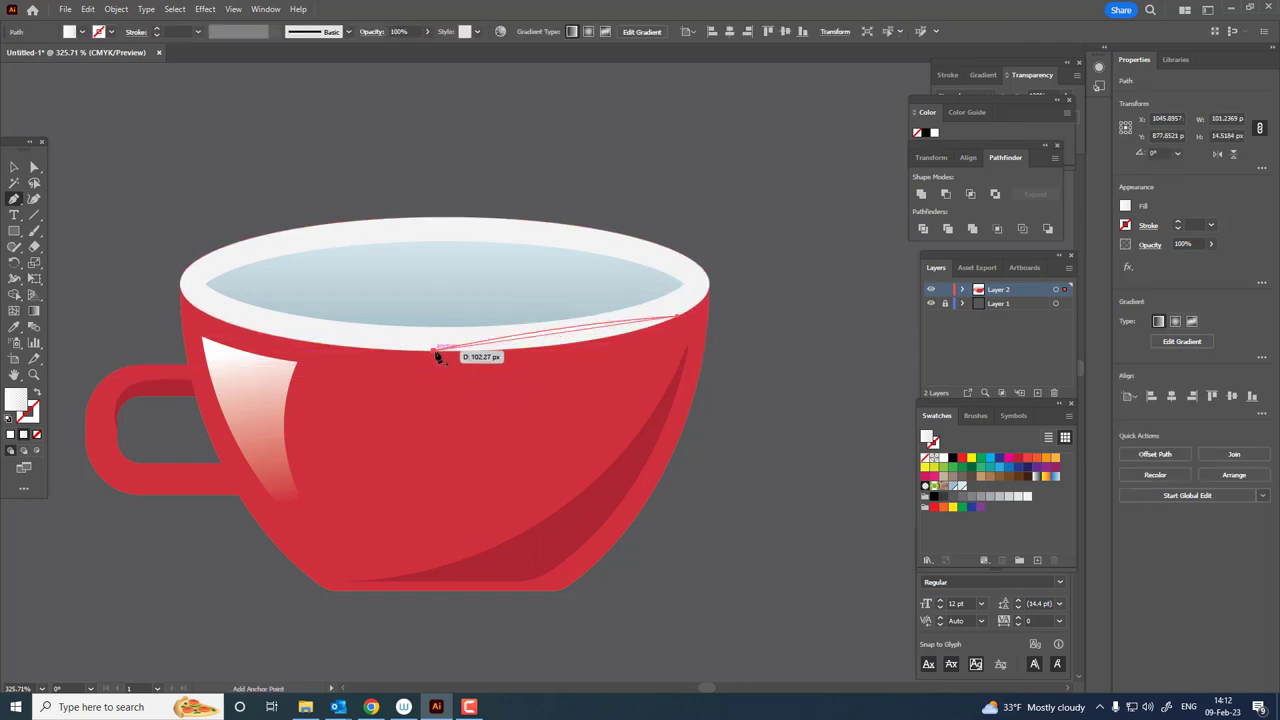
# Reshape the rim sliver's curve and stretch its left end further left.
pyautogui.press('z')
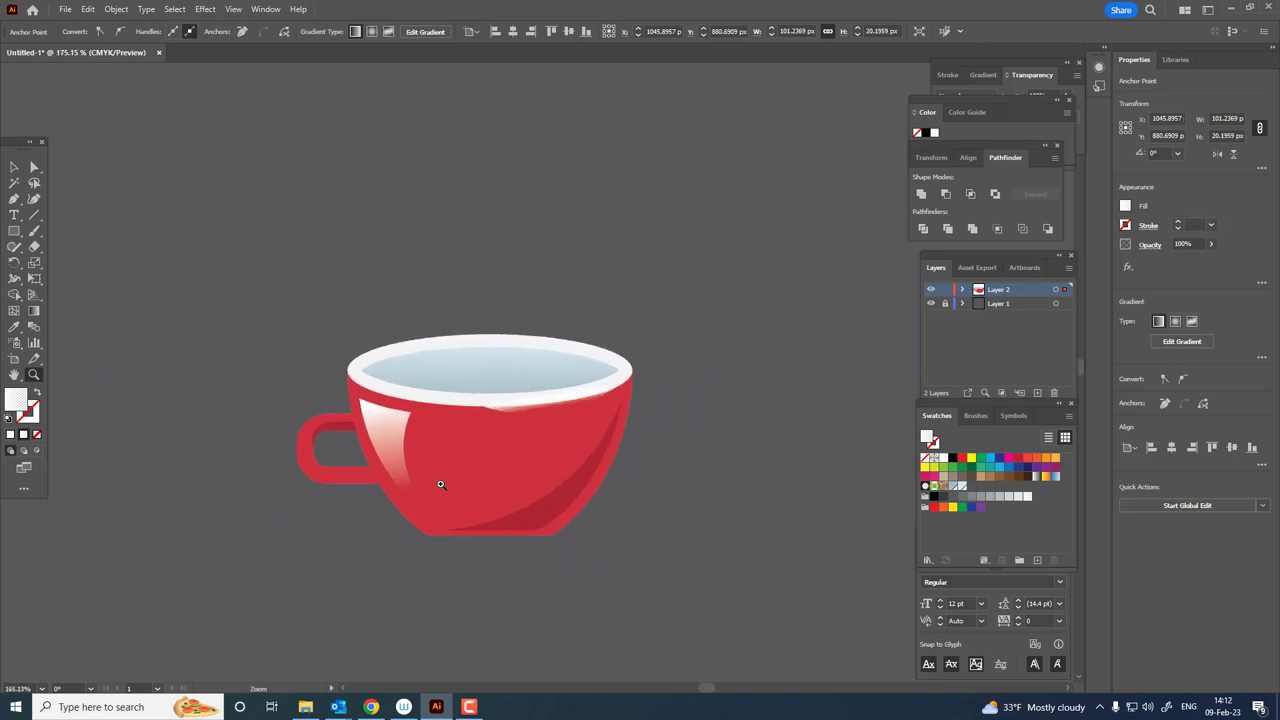
pyautogui.moveTo(540, 471); pyautogui.dragTo(971, 332)
pyautogui.moveTo(631, 346); pyautogui.dragTo(729, 457)
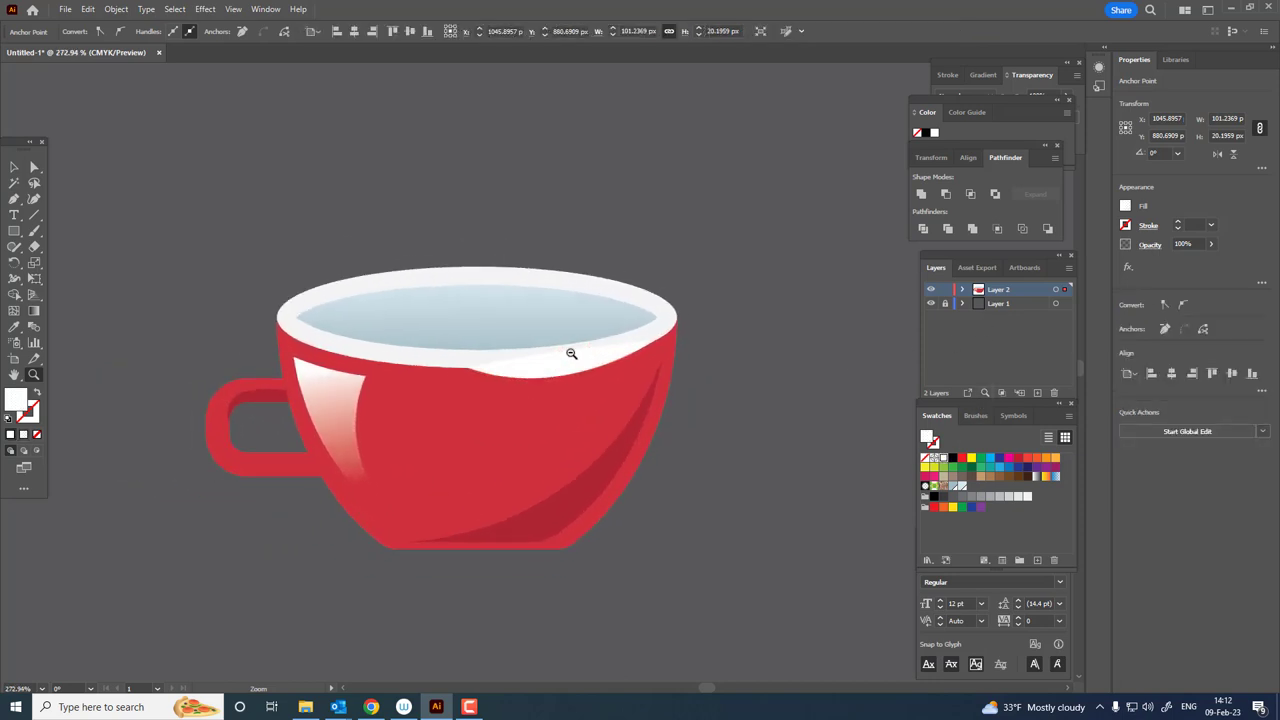
pyautogui.click(34, 200)
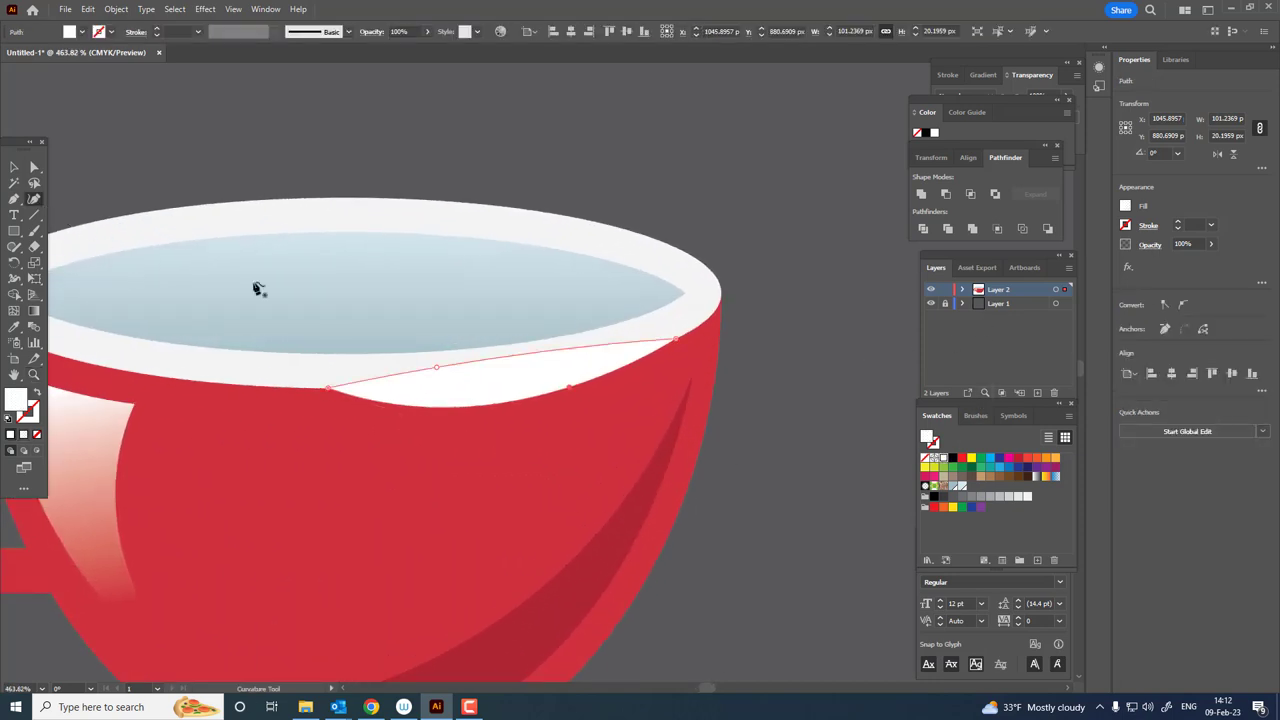
pyautogui.moveTo(441, 372); pyautogui.dragTo(512, 374)
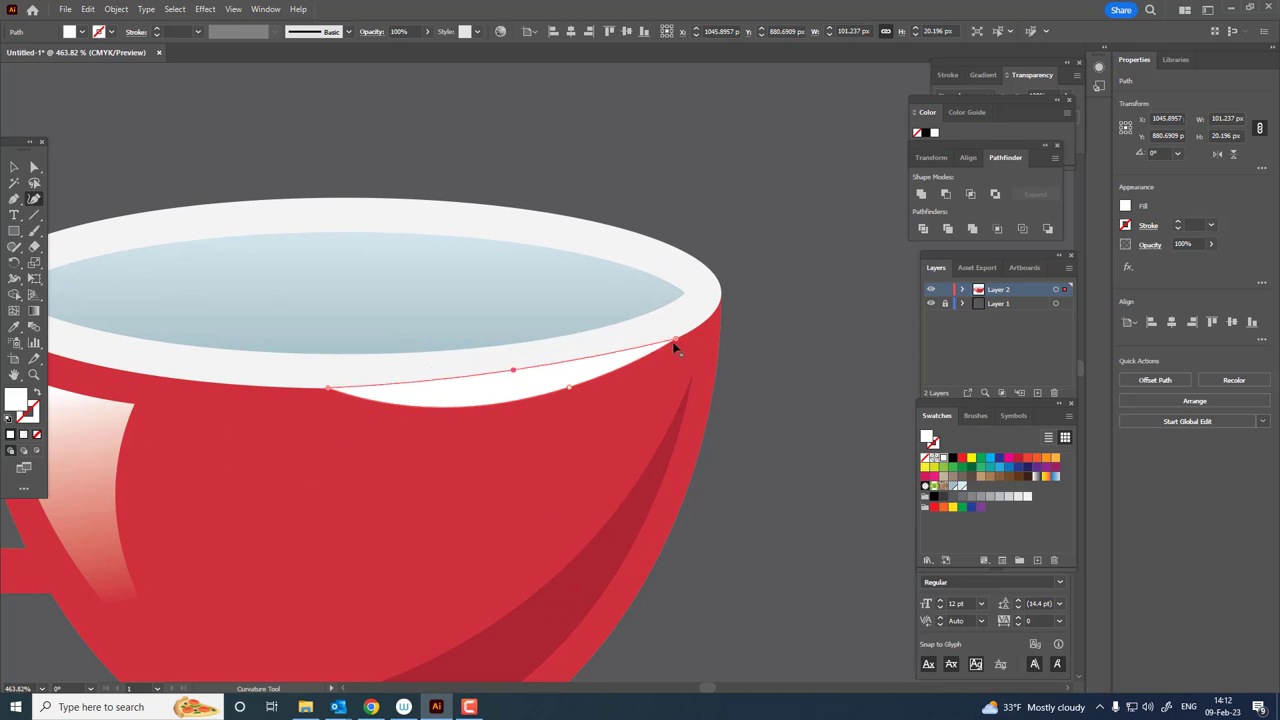
pyautogui.press('z')
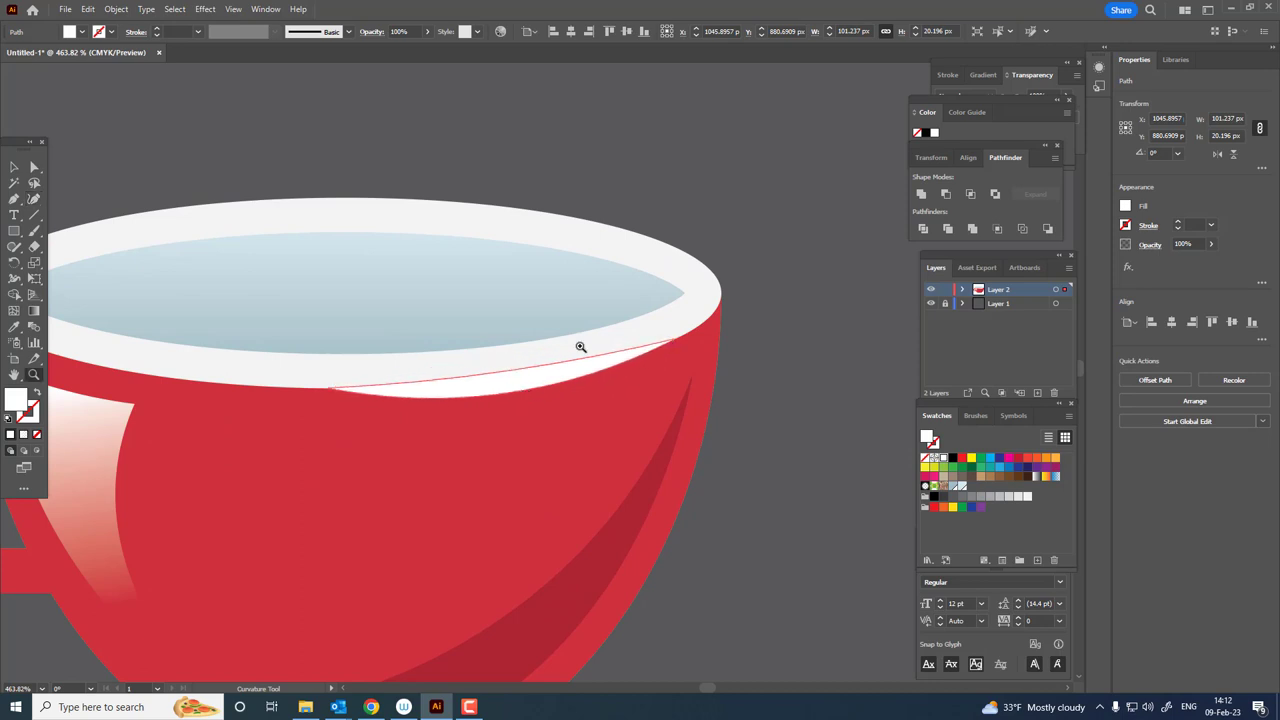
pyautogui.moveTo(577, 349)
pyautogui.mouseDown()
pyautogui.moveTo(334, 362)
pyautogui.moveTo(549, 437)
pyautogui.mouseUp()
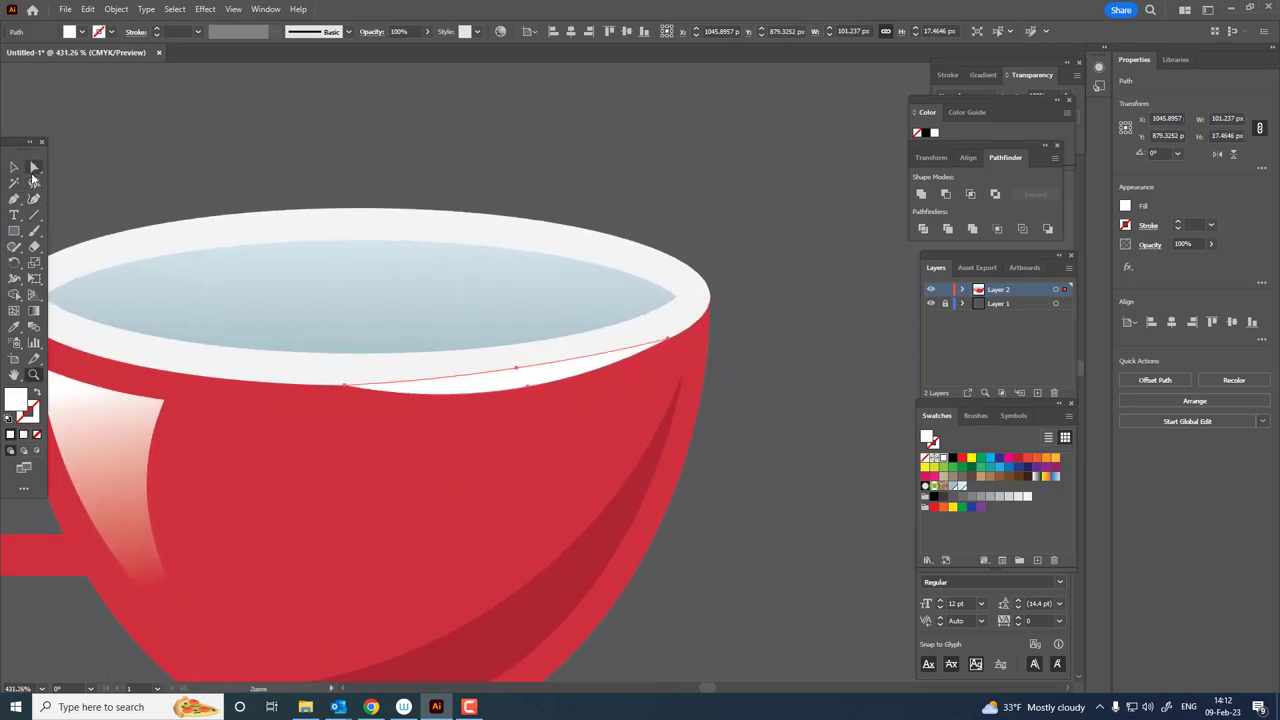
pyautogui.click(33, 169)
pyautogui.moveTo(345, 384); pyautogui.dragTo(296, 389)
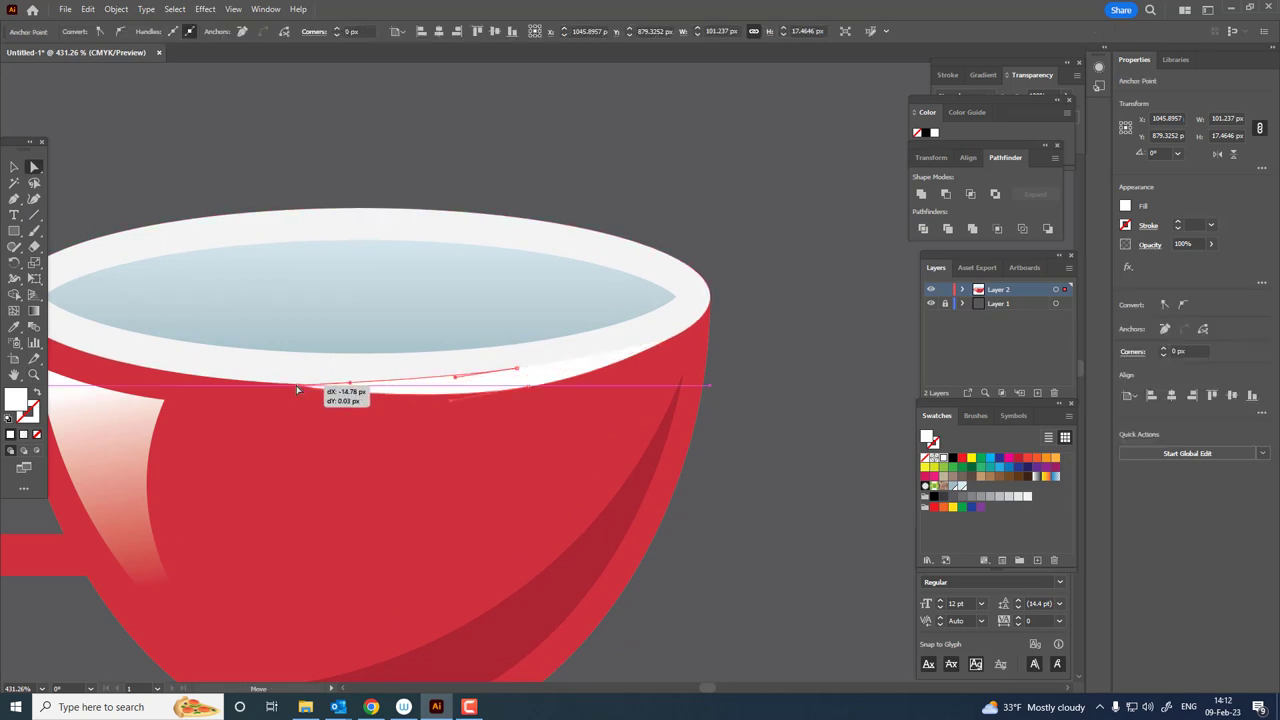
# Smooth the rim sliver's edge with a new curve point and set its opacity to 63%.
pyautogui.press('z')
pyautogui.moveTo(563, 320)
pyautogui.mouseDown()
pyautogui.moveTo(620, 440)
pyautogui.moveTo(429, 382)
pyautogui.mouseUp()
pyautogui.click(34, 198)
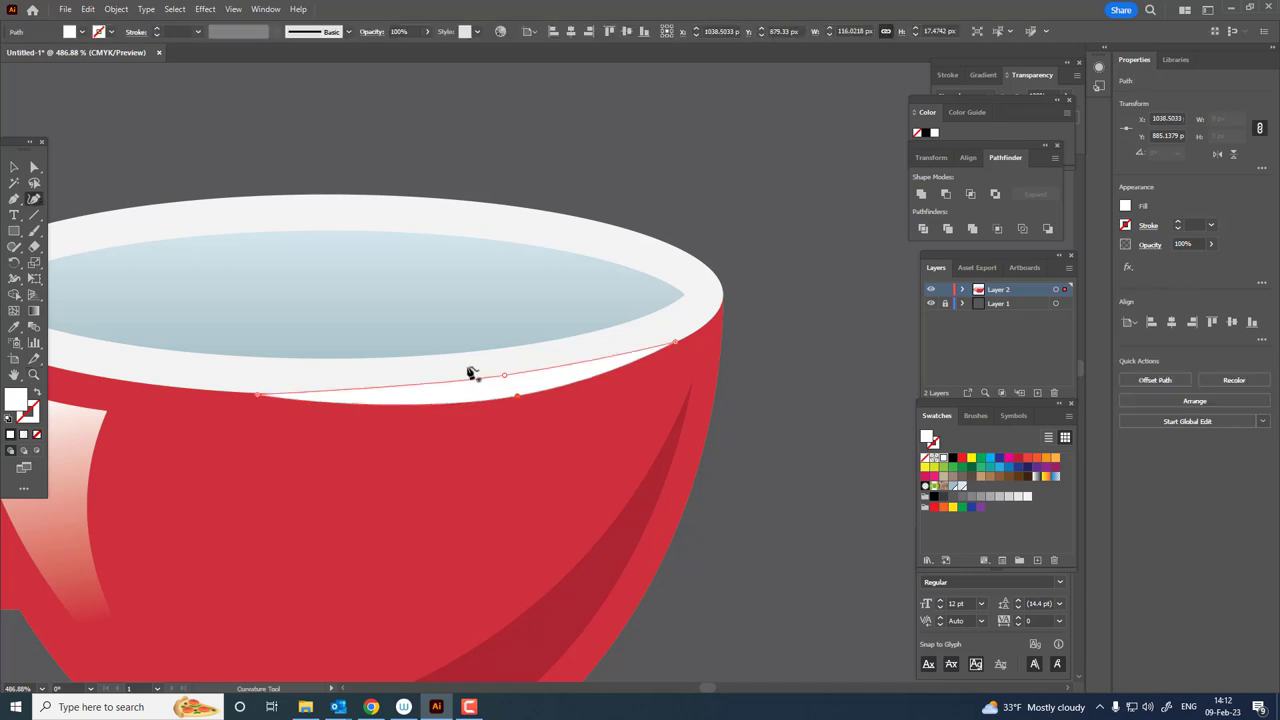
pyautogui.press('z')
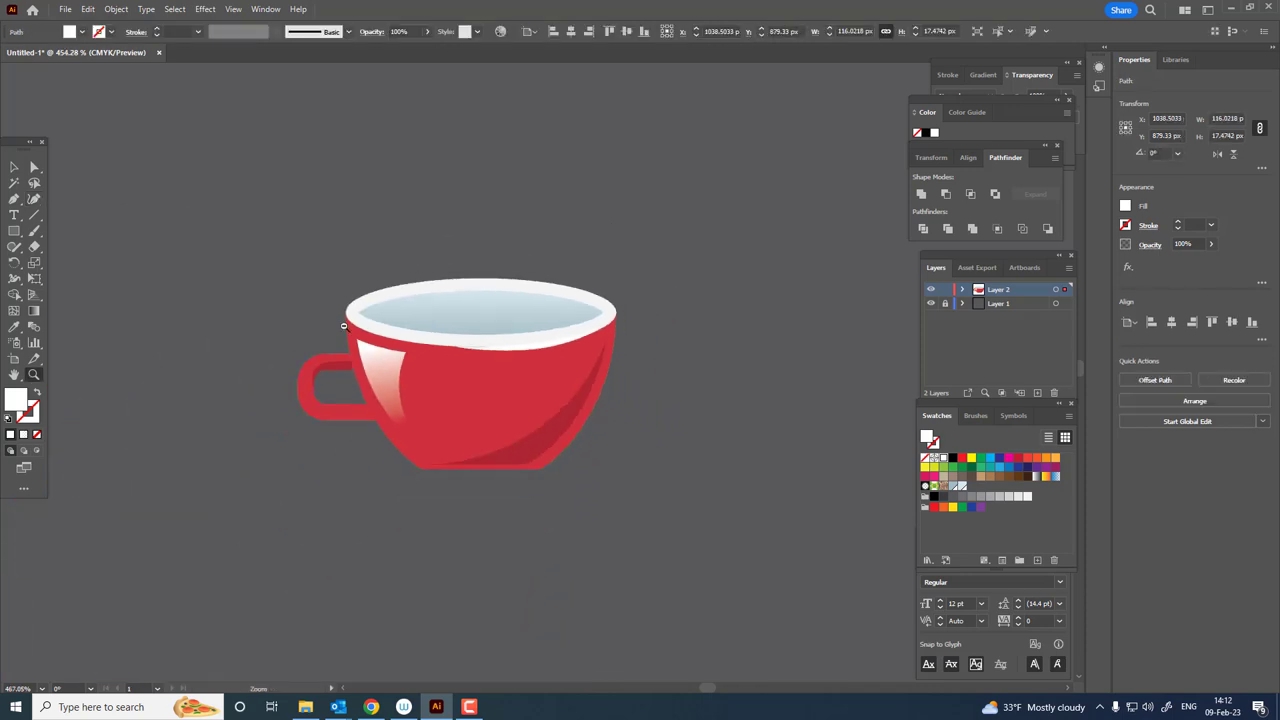
pyautogui.moveTo(494, 421); pyautogui.dragTo(635, 452)
pyautogui.click(34, 198)
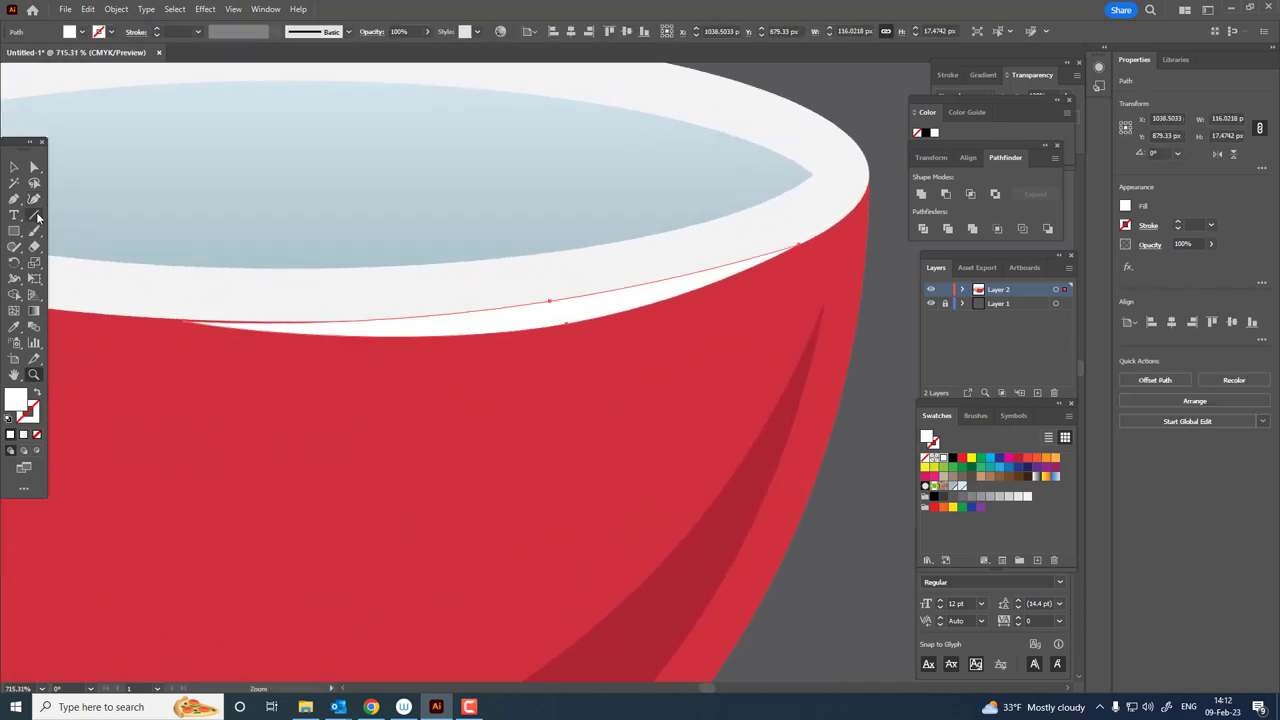
pyautogui.click(187, 321)
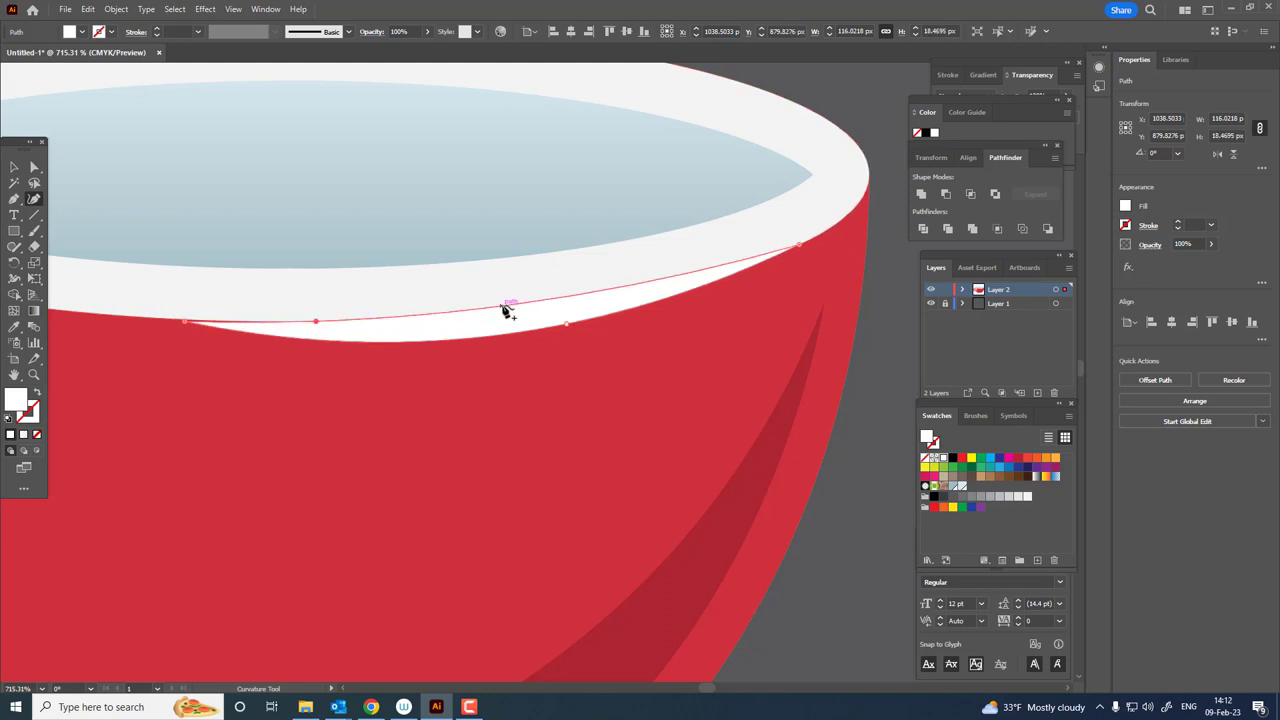
pyautogui.moveTo(505, 310)
pyautogui.mouseDown()
pyautogui.moveTo(551, 311)
pyautogui.moveTo(374, 329)
pyautogui.mouseUp()
pyautogui.press('z')
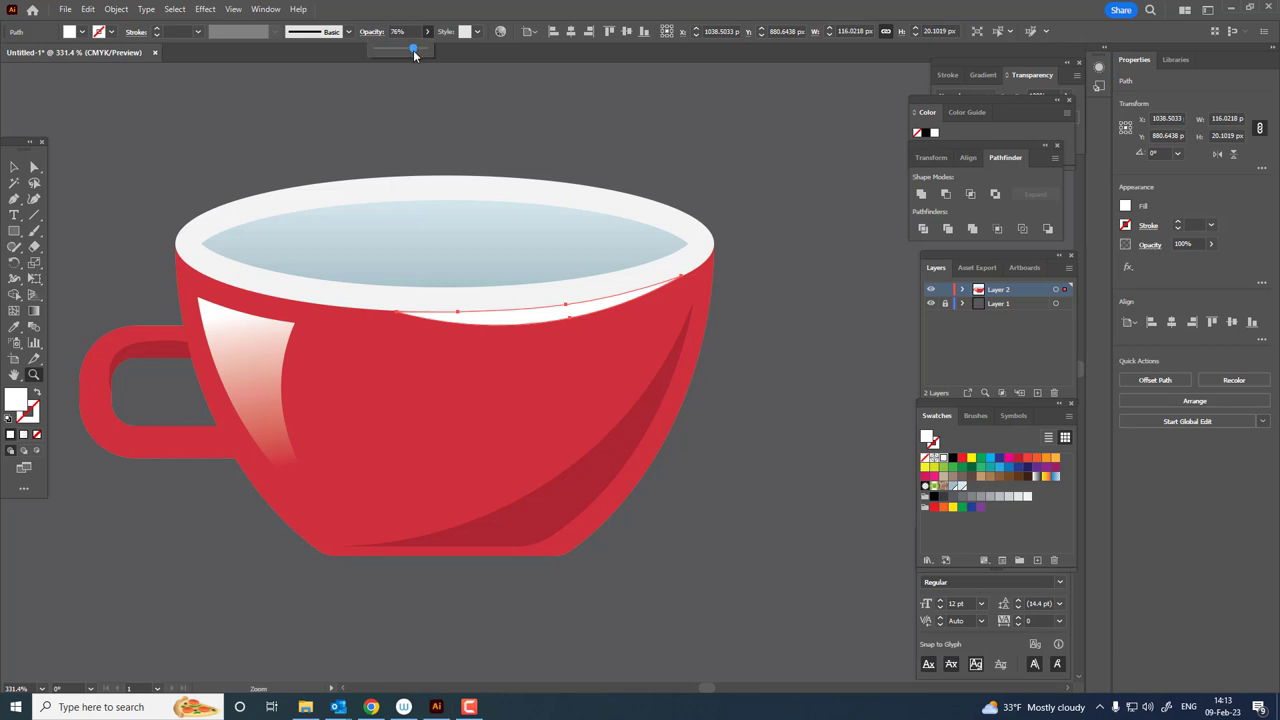
pyautogui.moveTo(422, 50); pyautogui.dragTo(406, 50)
# Zoom in on the handle and pen a curved white crescent along its outer upper-left edge.
pyautogui.press('v')
pyautogui.click(826, 371)
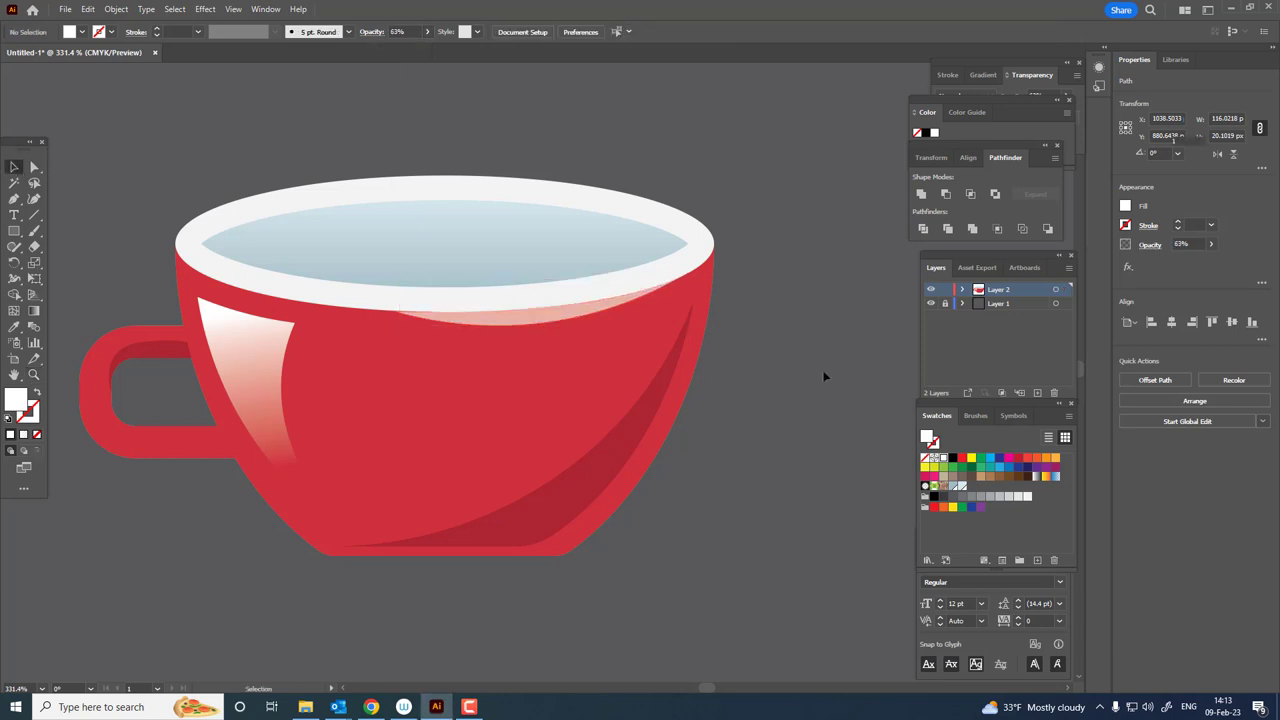
pyautogui.press('z')
pyautogui.moveTo(826, 371); pyautogui.dragTo(666, 374)
pyautogui.moveTo(383, 377)
pyautogui.mouseDown()
pyautogui.moveTo(300, 332)
pyautogui.moveTo(56, 281)
pyautogui.mouseUp()
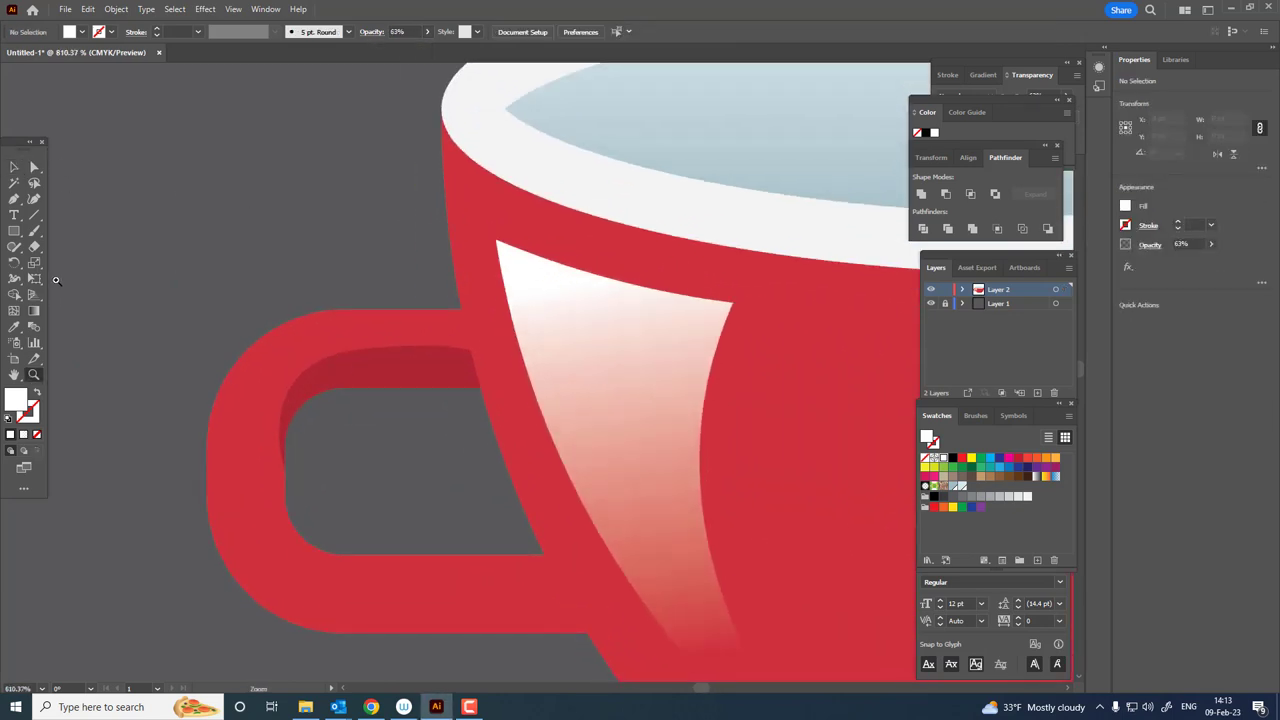
pyautogui.click(13, 200)
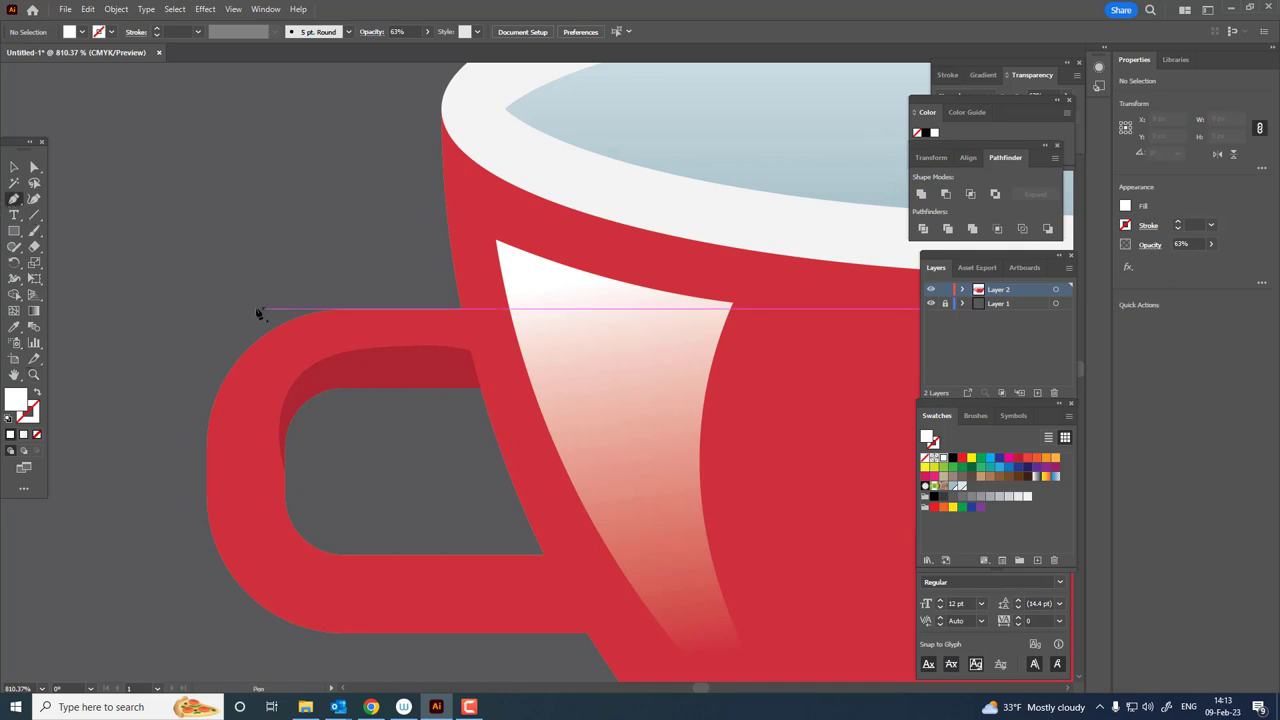
pyautogui.click(237, 478)
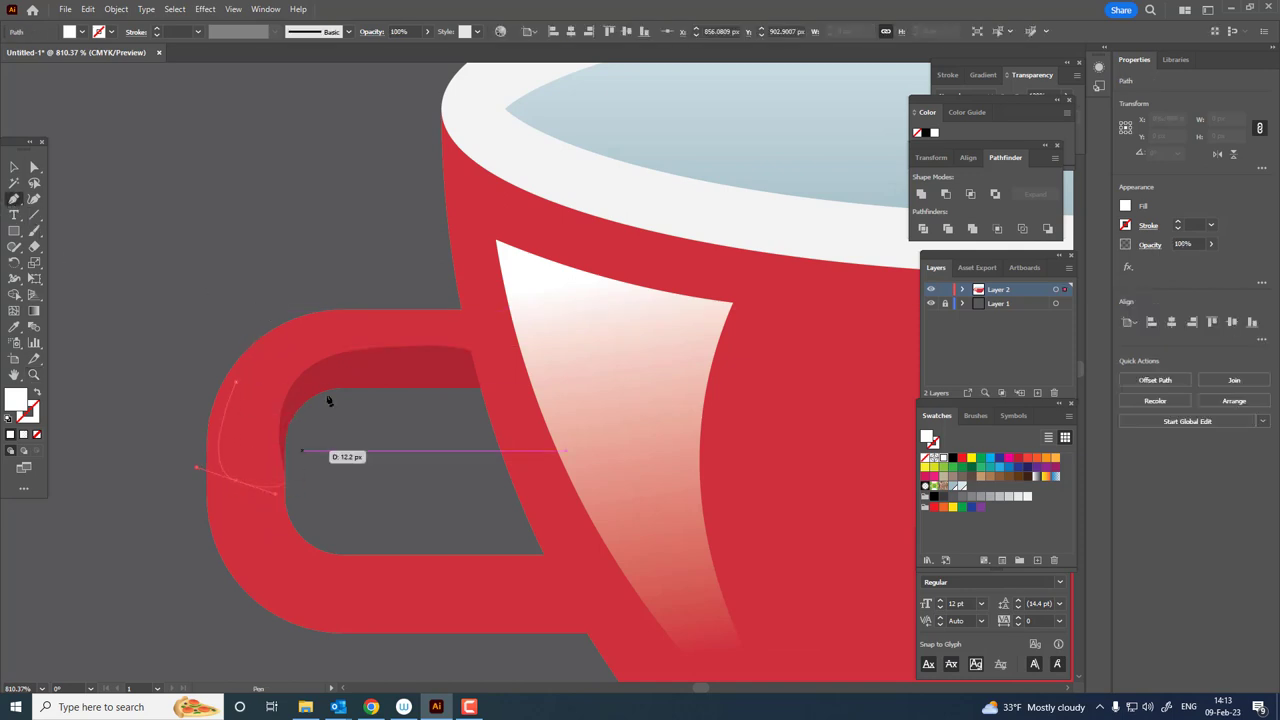
pyautogui.moveTo(368, 336)
pyautogui.mouseDown()
pyautogui.moveTo(476, 321)
pyautogui.moveTo(516, 330)
pyautogui.mouseUp()
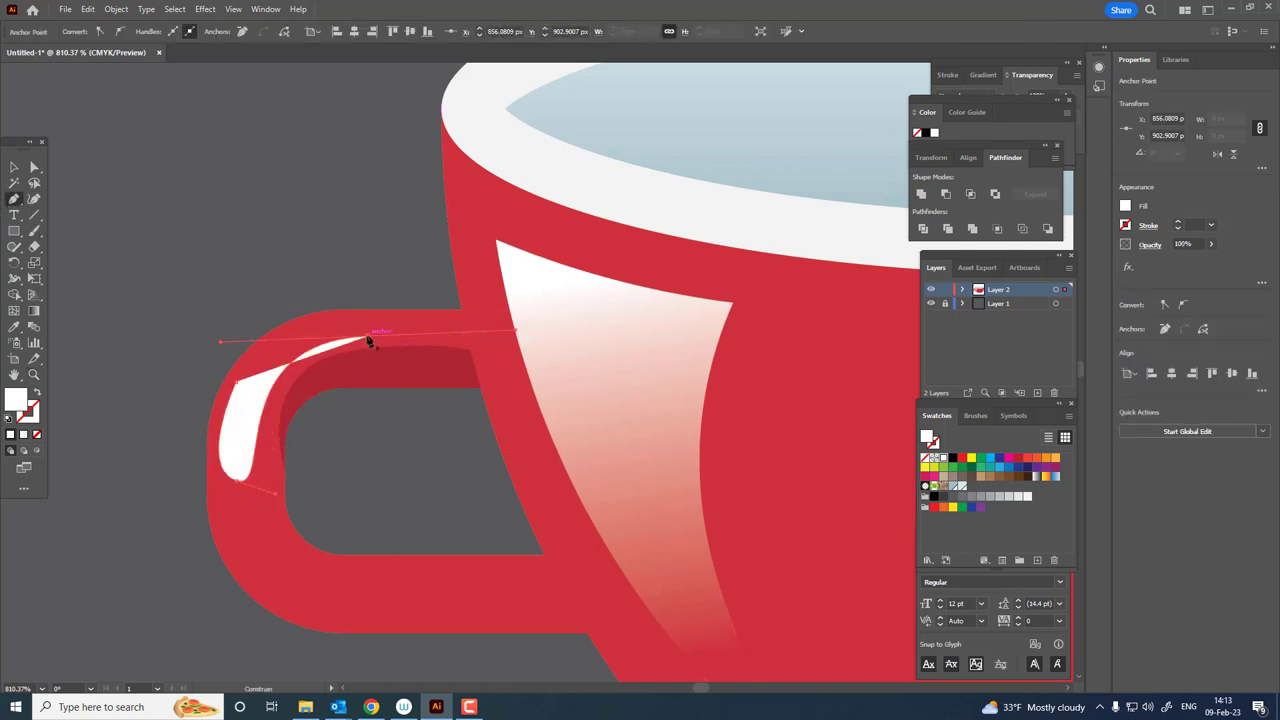
pyautogui.moveTo(236, 381); pyautogui.dragTo(112, 487)
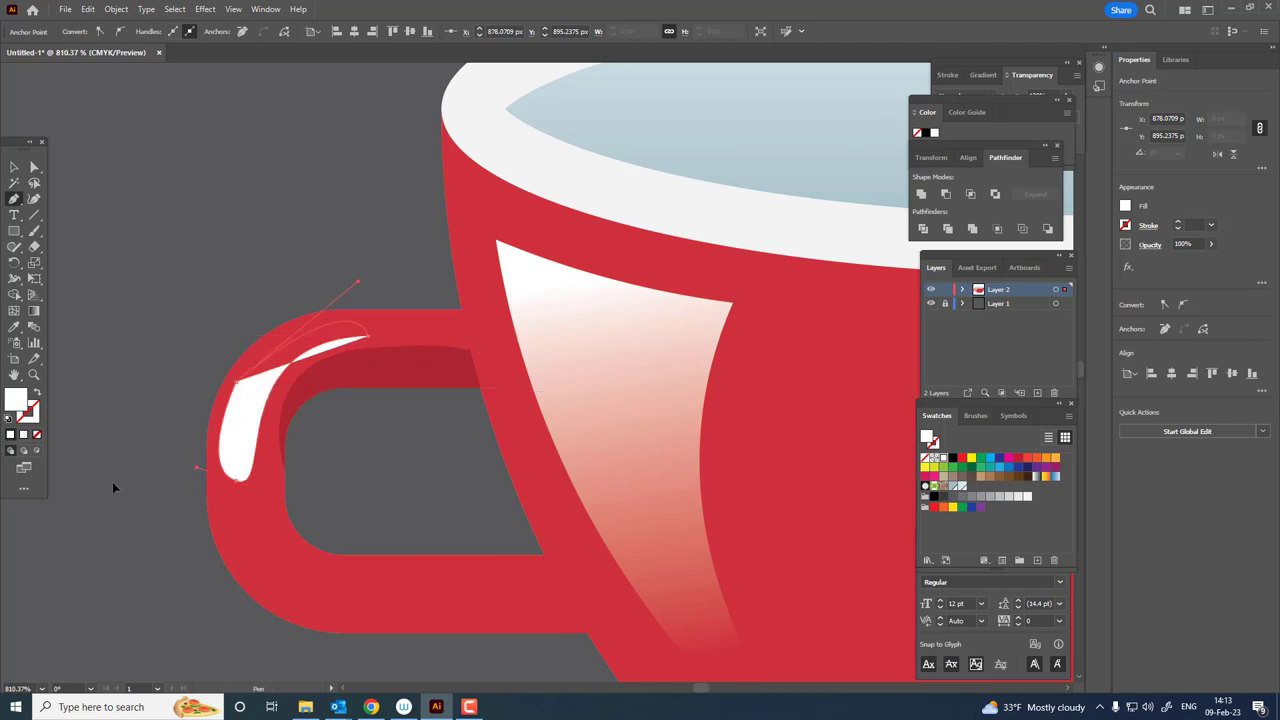
pyautogui.keyDown('ctrl'); pyautogui.click(168, 480); pyautogui.keyUp('ctrl')
pyautogui.scroll(-5, 163, 357)
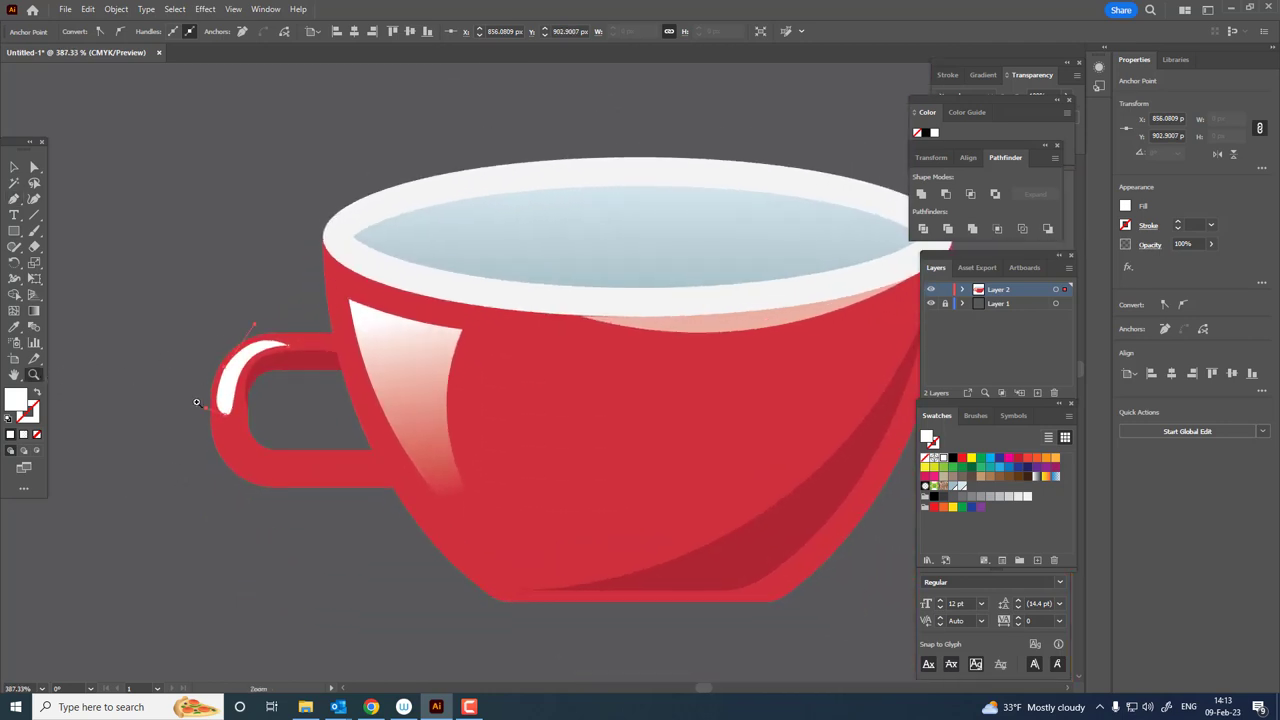
pyautogui.scroll(3, 383, 450)
# Narrow the handle highlight's lower end with the Curvature tool, then view the whole cup.
pyautogui.click(33, 198)
pyautogui.click(228, 390)
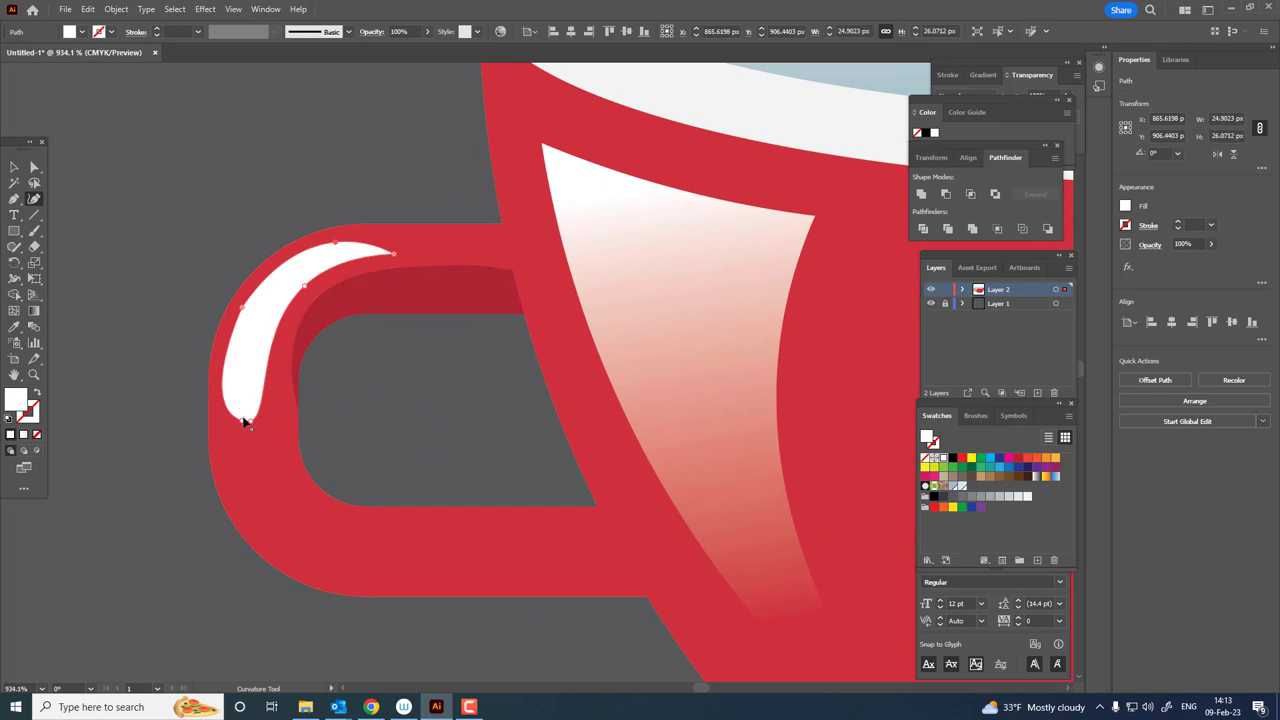
pyautogui.moveTo(240, 412)
pyautogui.mouseDown()
pyautogui.moveTo(241, 398)
pyautogui.moveTo(256, 427)
pyautogui.mouseUp()
pyautogui.hotkey('ctrl', '0')
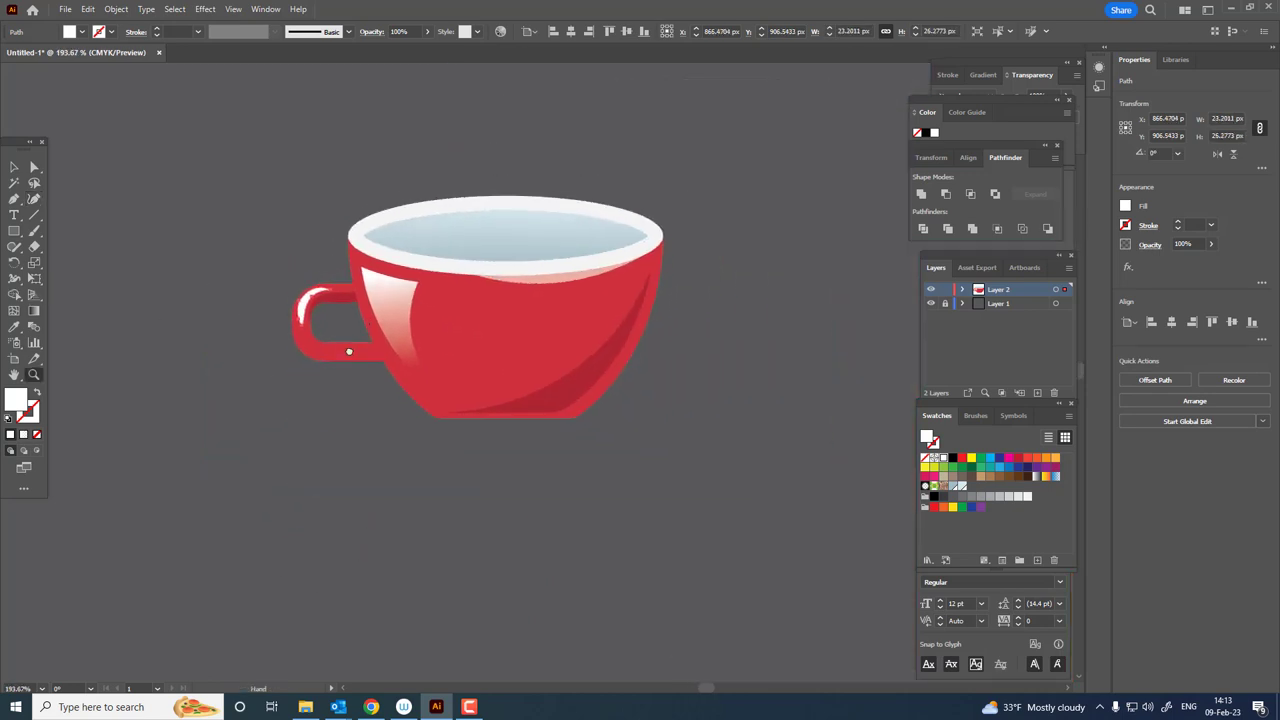
pyautogui.click(15, 167)
# Pen a tall pointed splash shape rising from the cup's rim, cornered at the left rim point.
pyautogui.press('z')
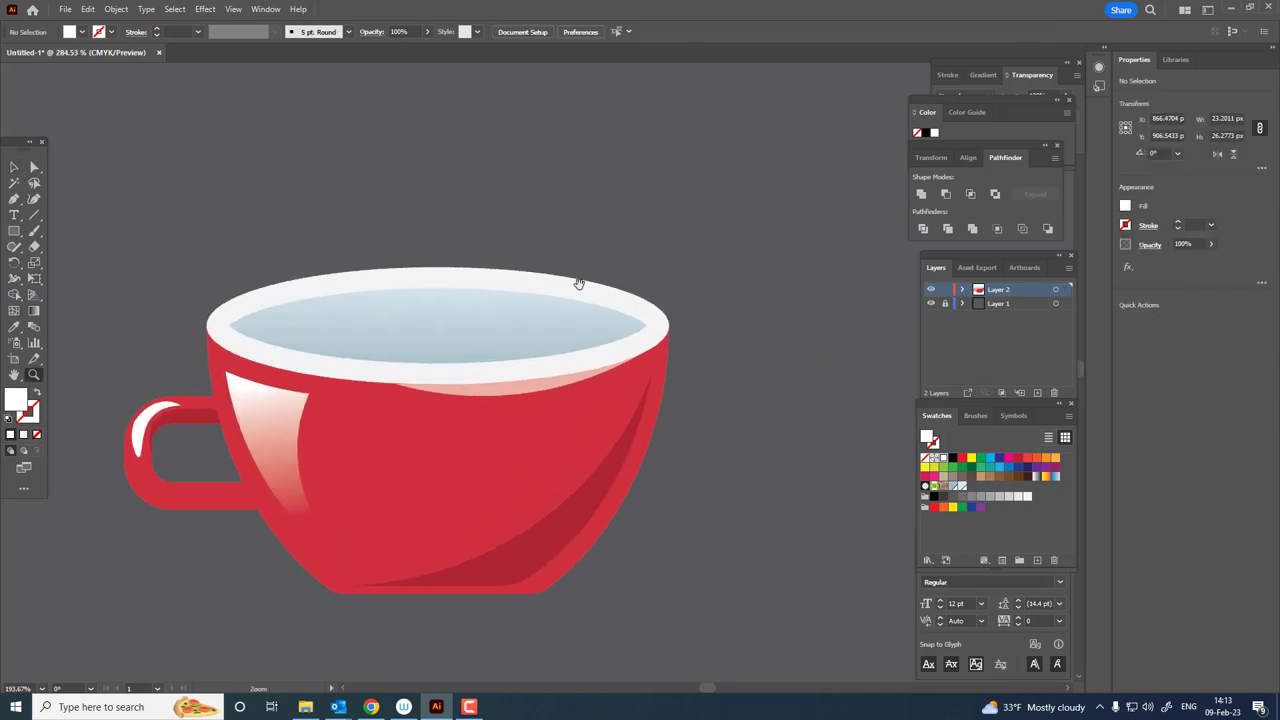
pyautogui.moveTo(580, 280); pyautogui.dragTo(520, 351)
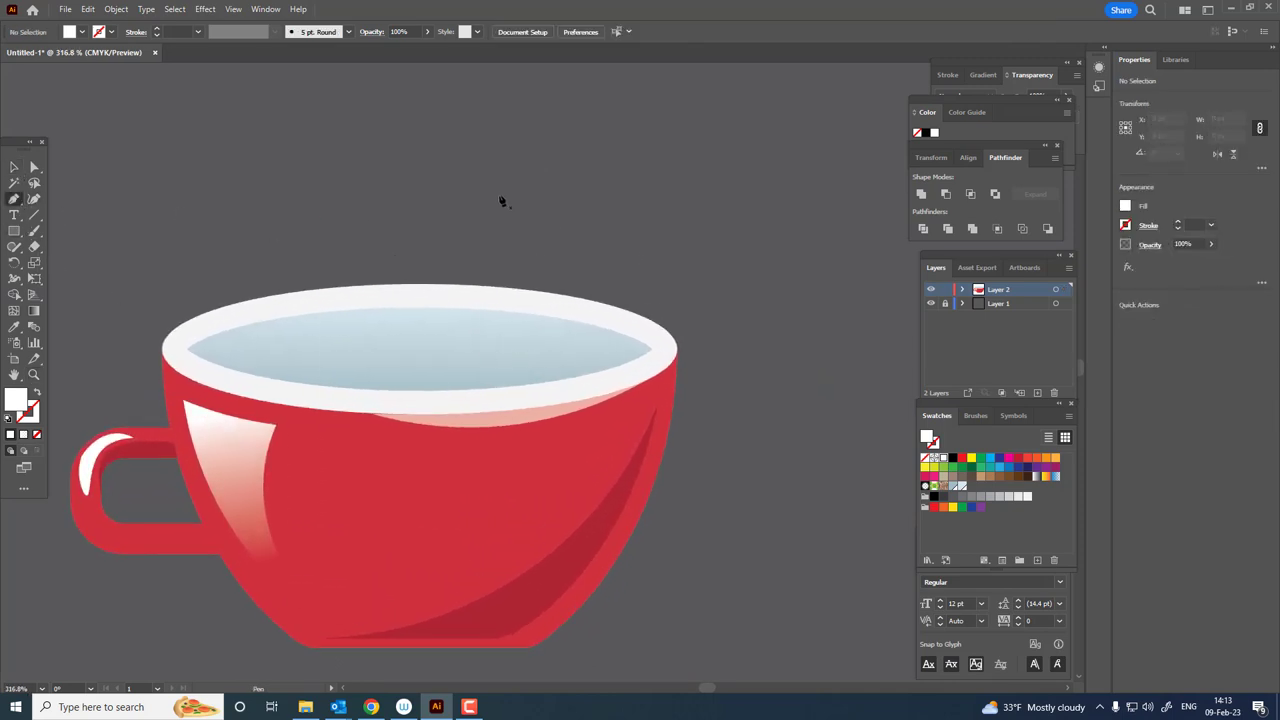
pyautogui.click(447, 160)
pyautogui.click(463, 137)
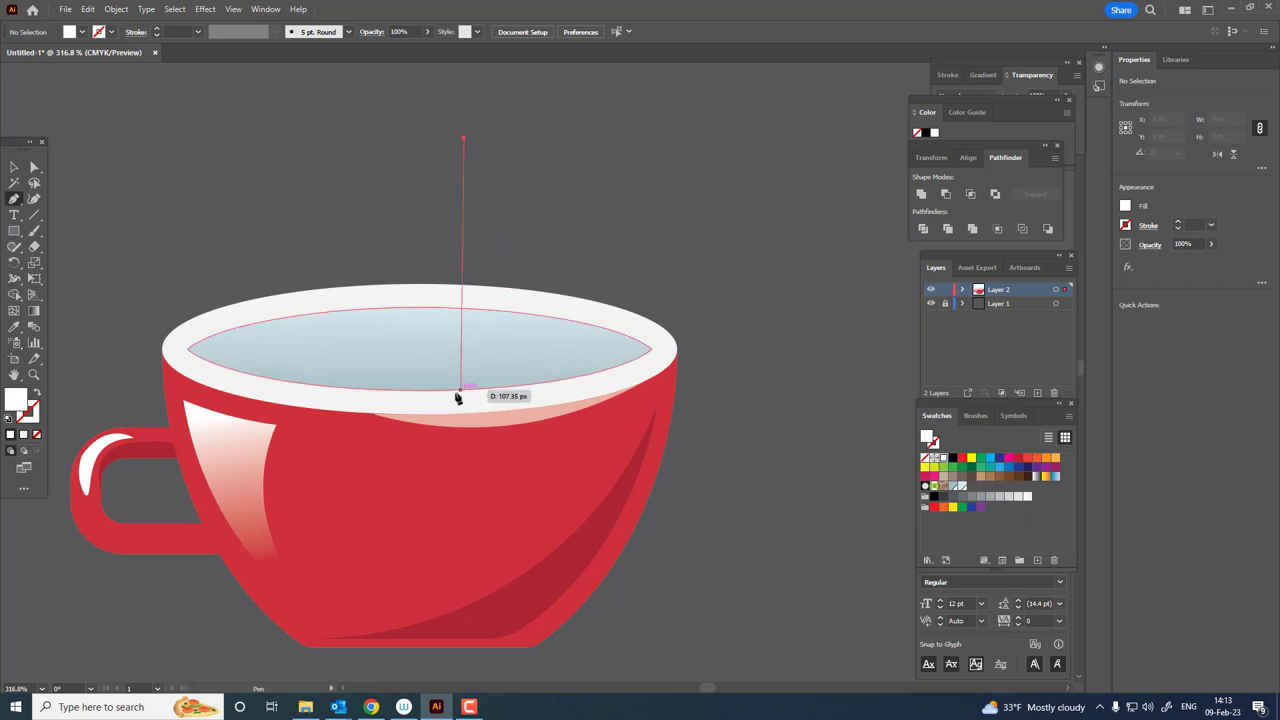
pyautogui.moveTo(387, 388)
pyautogui.mouseDown()
pyautogui.moveTo(251, 414)
pyautogui.moveTo(206, 437)
pyautogui.mouseUp()
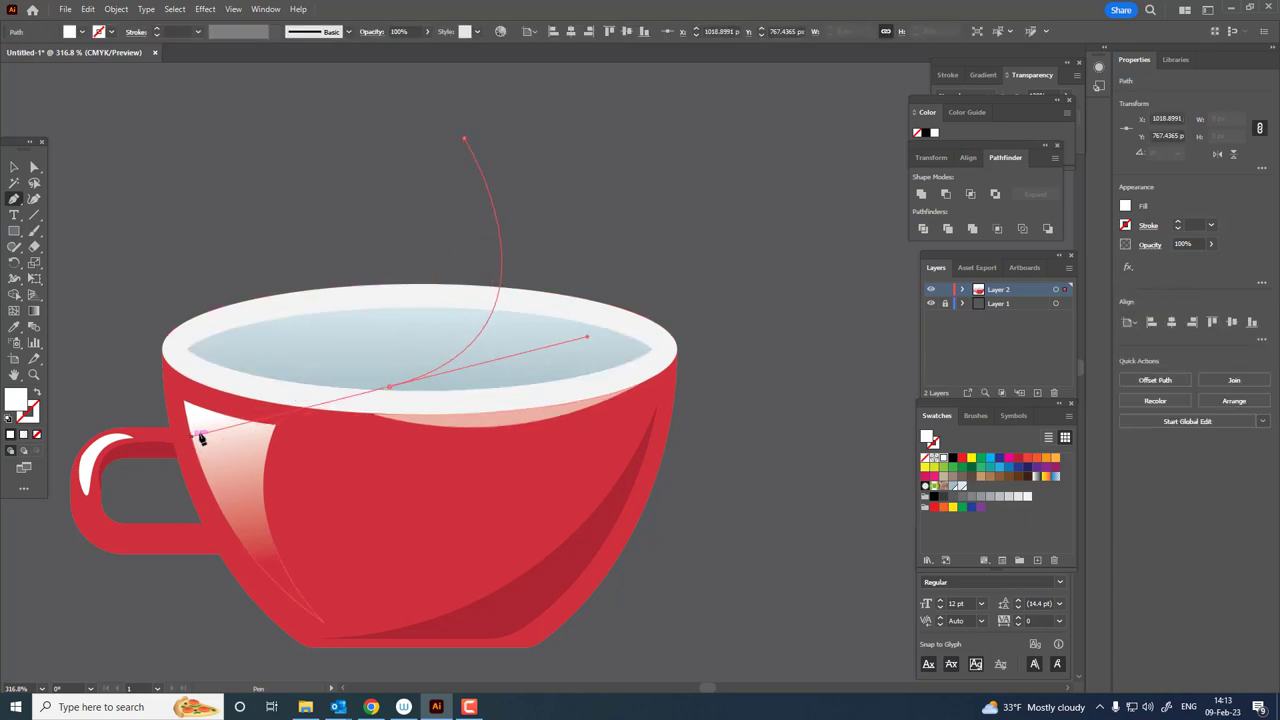
pyautogui.hotkey('ctrl', 'z')
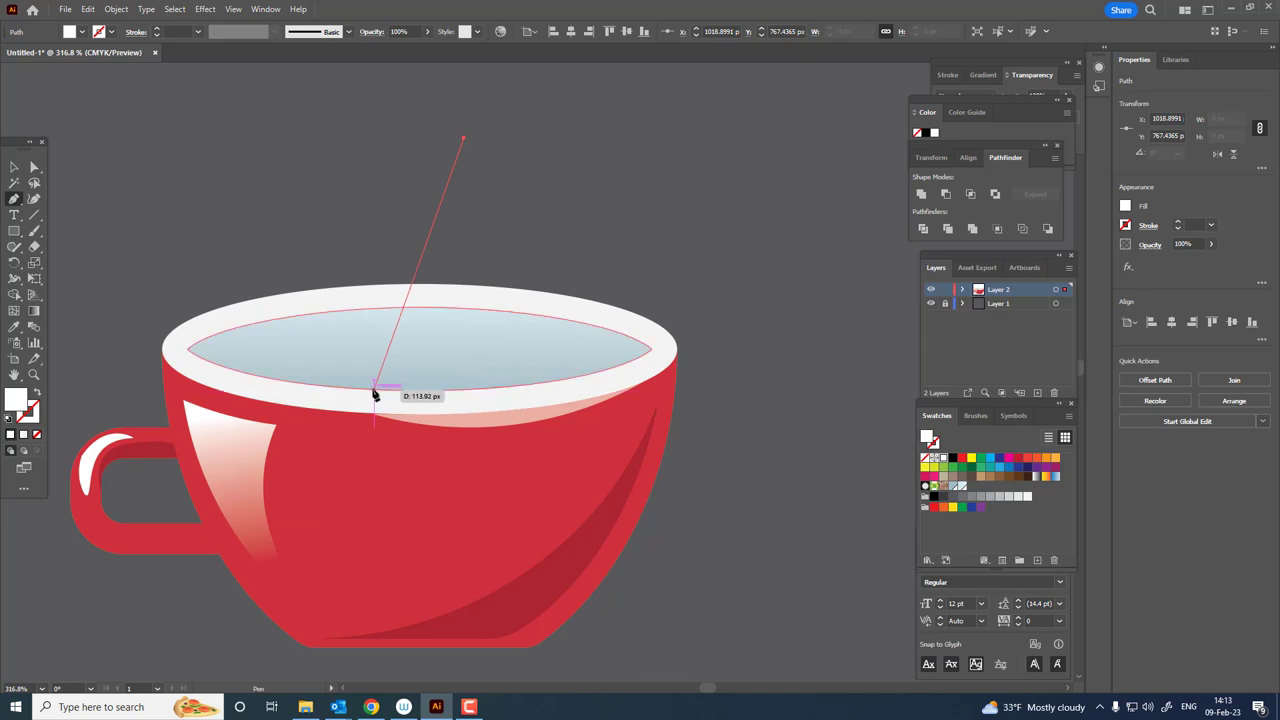
pyautogui.moveTo(371, 388); pyautogui.dragTo(175, 484)
pyautogui.click(371, 389)
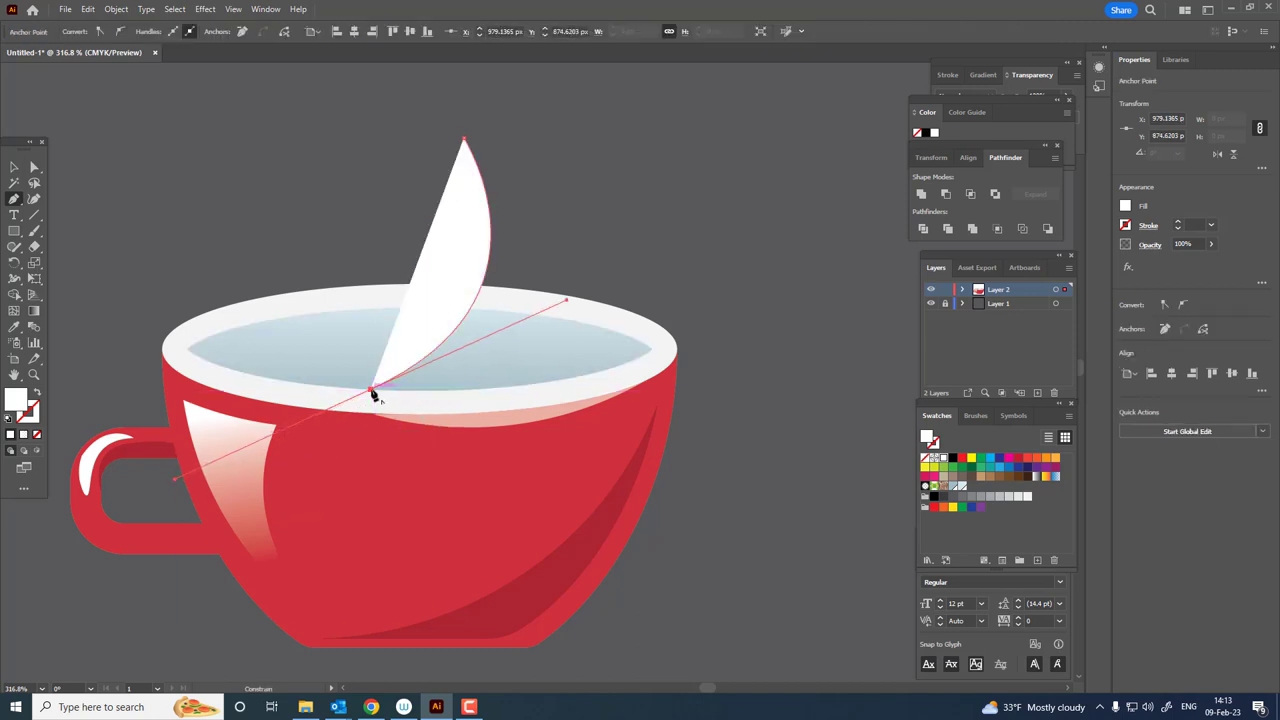
pyautogui.moveTo(652, 350); pyautogui.dragTo(776, 290)
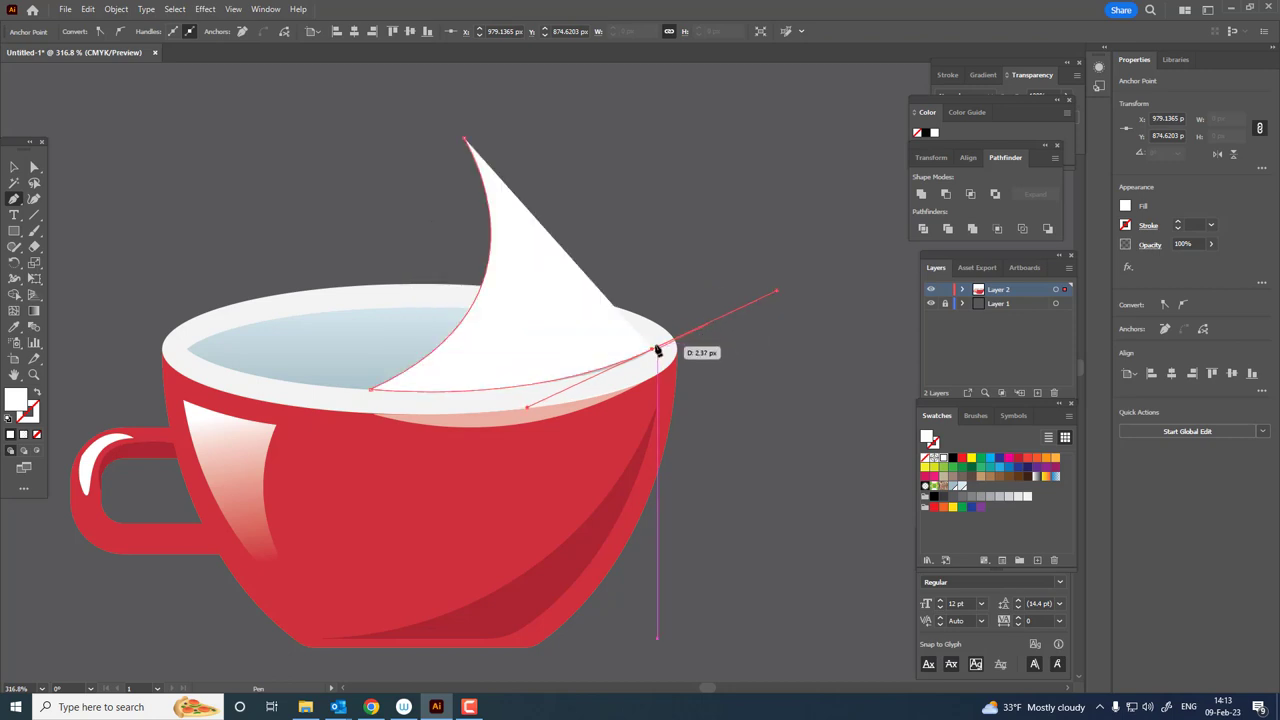
pyautogui.moveTo(466, 141)
pyautogui.mouseDown()
pyautogui.moveTo(432, 260)
pyautogui.moveTo(503, 263)
pyautogui.mouseUp()
# Fill the splash shape with brown #8E674D.
pyautogui.press('z')
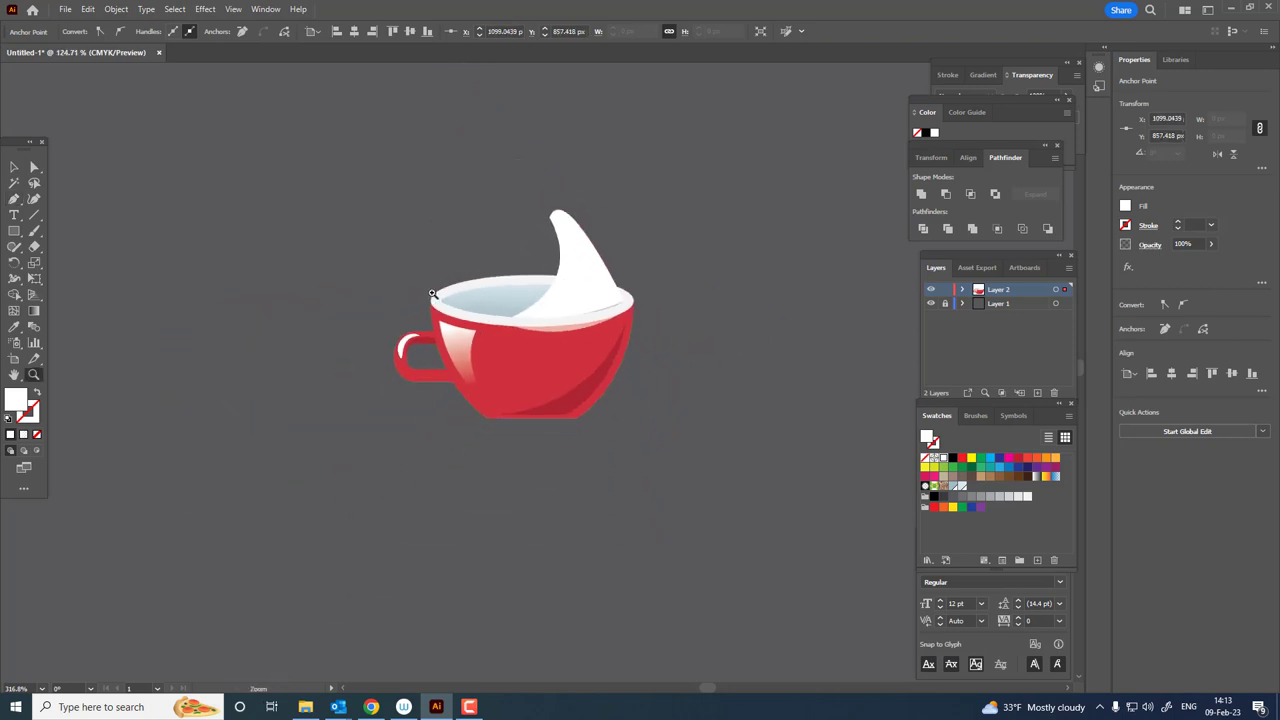
pyautogui.moveTo(540, 350); pyautogui.dragTo(585, 357)
pyautogui.doubleClick(21, 405)
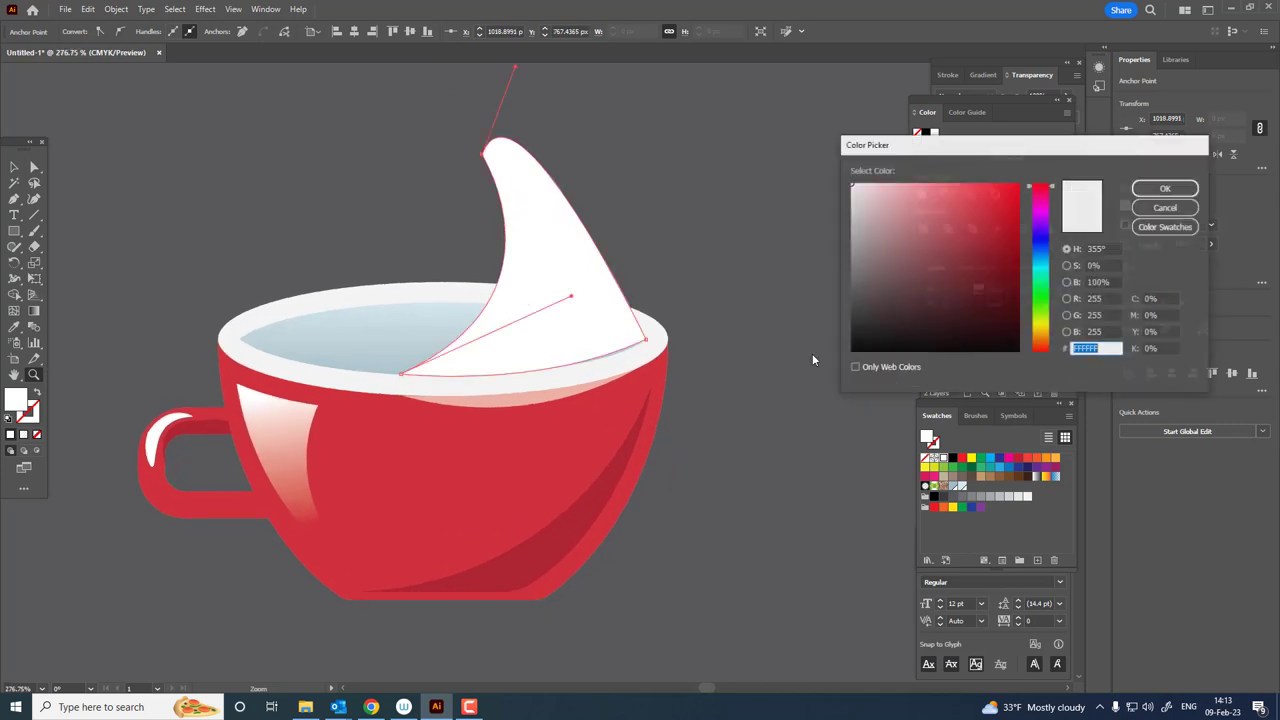
pyautogui.moveTo(1048, 322); pyautogui.dragTo(1048, 344)
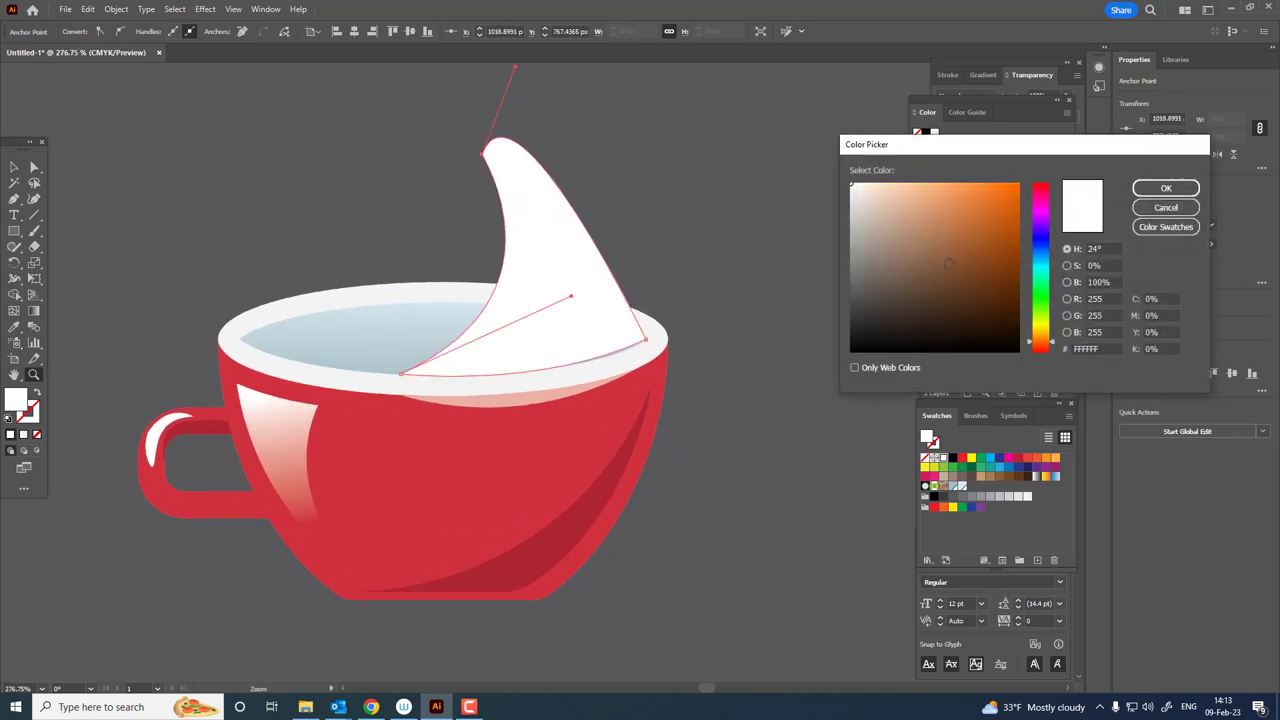
pyautogui.click(927, 257)
pyautogui.click(1166, 188)
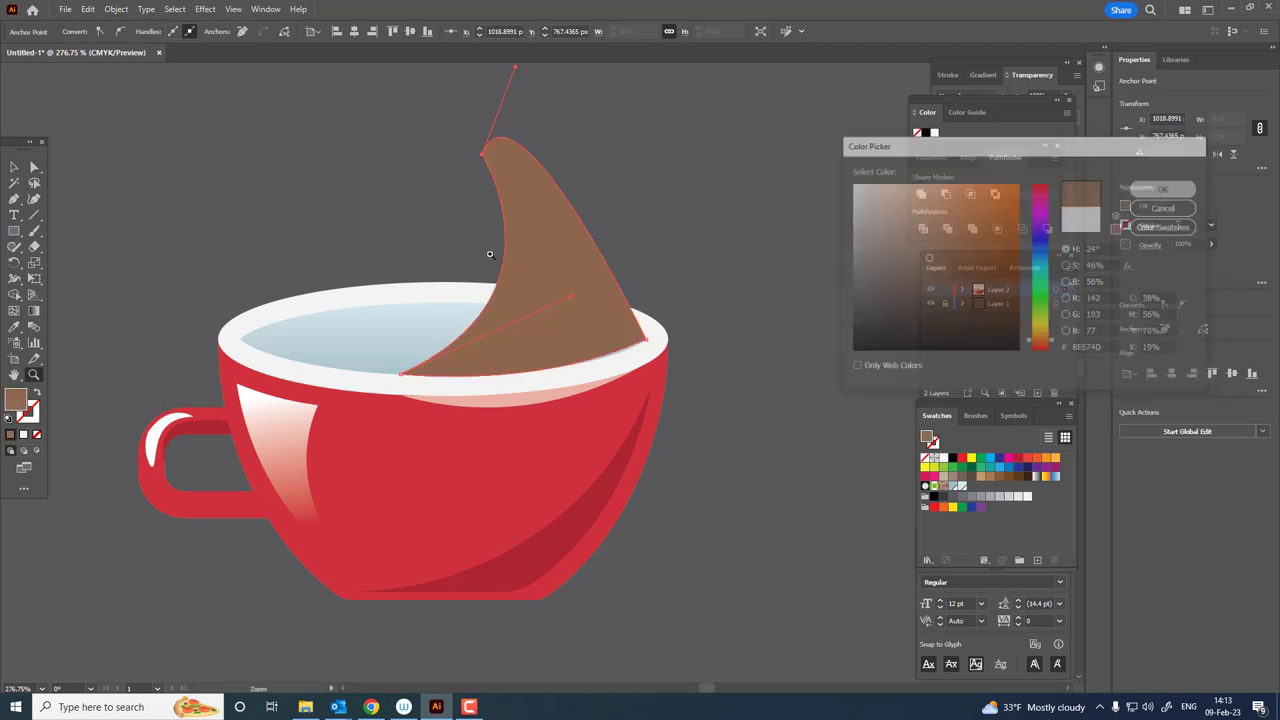
# Zoom in on the splash and rim, then deselect it and recentre the view.
pyautogui.moveTo(520, 300); pyautogui.dragTo(571, 274)
pyautogui.click(34, 199)
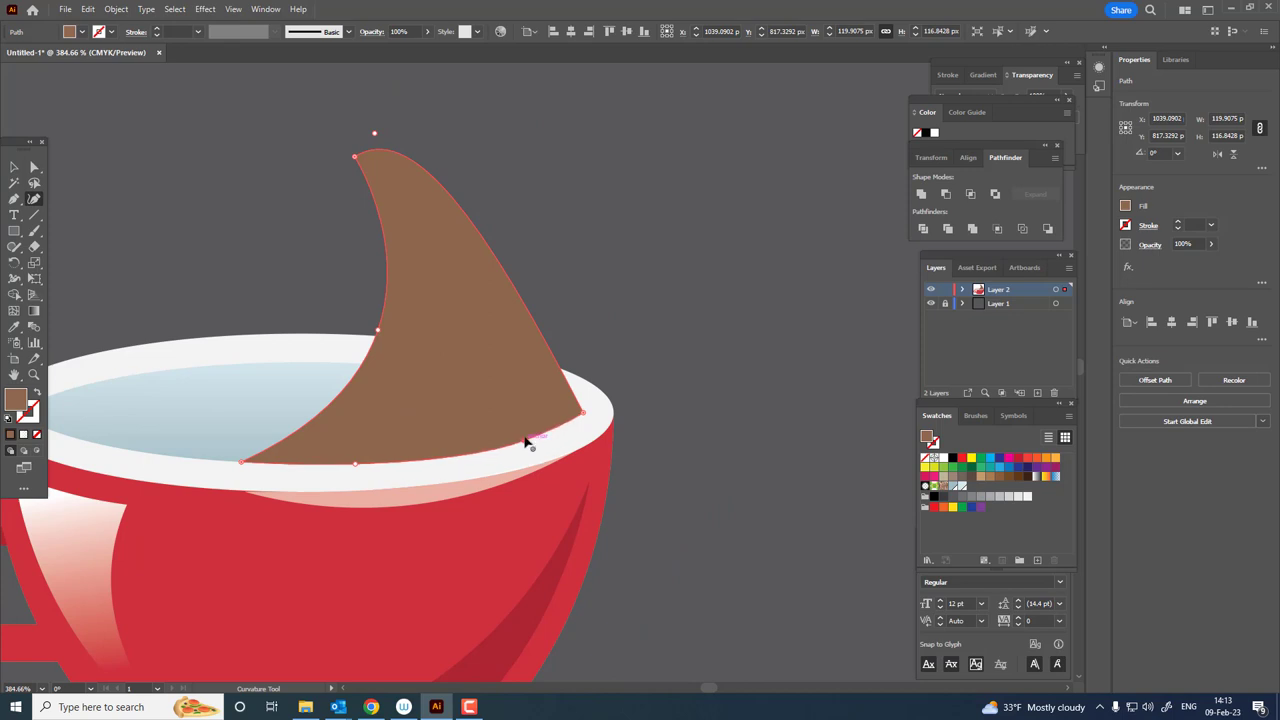
pyautogui.moveTo(527, 441); pyautogui.dragTo(420, 386)
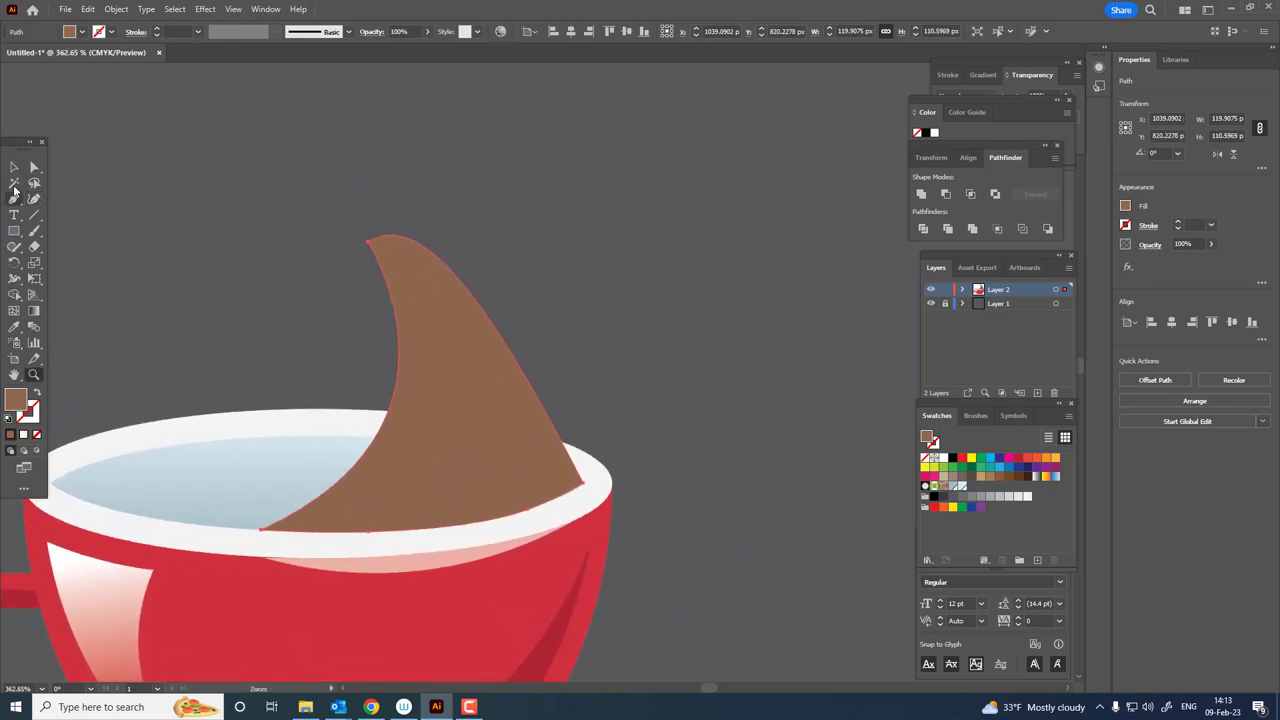
pyautogui.click(14, 167)
pyautogui.click(617, 349)
pyautogui.moveTo(617, 349); pyautogui.dragTo(677, 320)
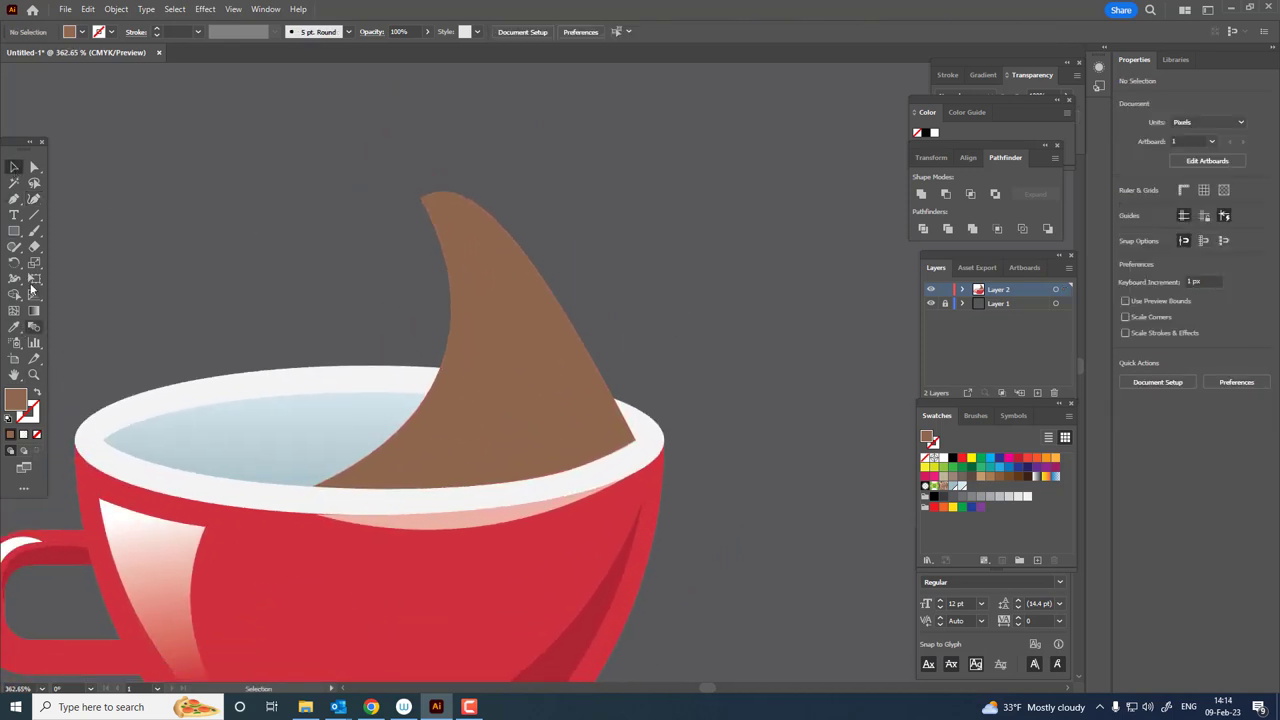
# Draw a flame-like inner shape on the splash's left side, extending down to the cup rim.
pyautogui.click(15, 199)
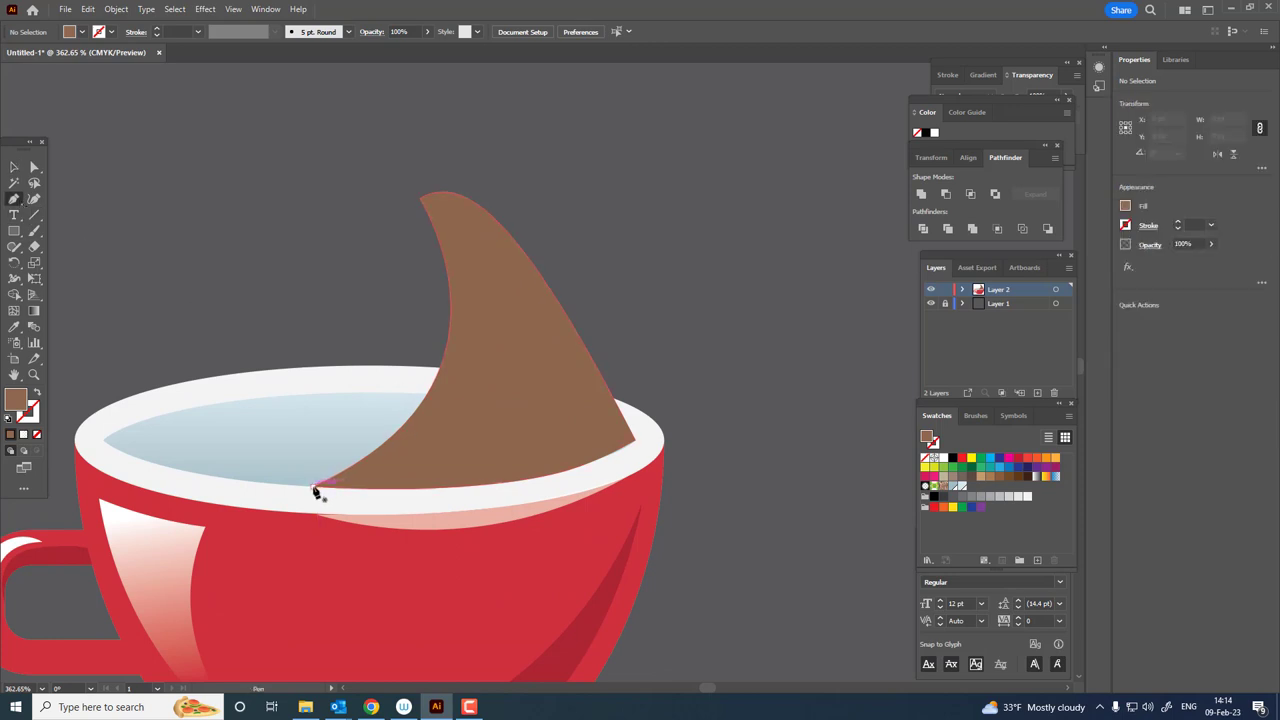
pyautogui.moveTo(451, 306); pyautogui.dragTo(479, 132)
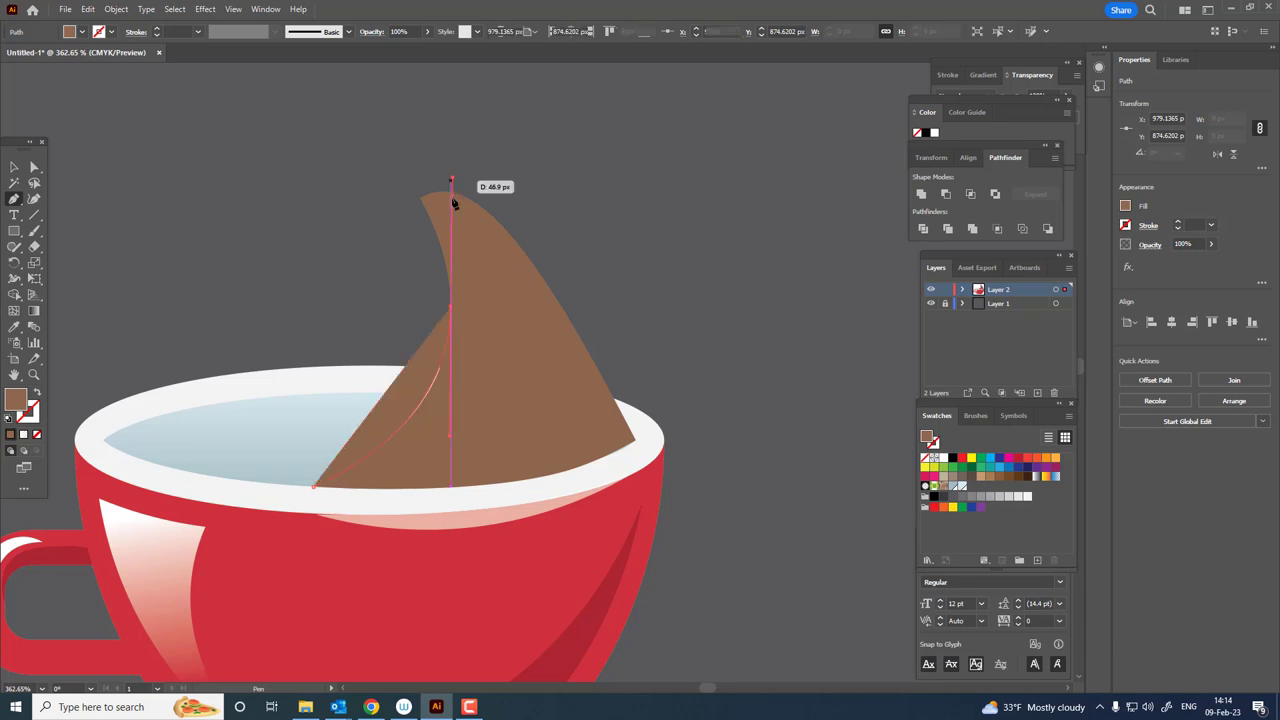
pyautogui.moveTo(453, 181)
pyautogui.mouseDown()
pyautogui.moveTo(451, 307)
pyautogui.moveTo(469, 414)
pyautogui.moveTo(457, 423)
pyautogui.mouseUp()
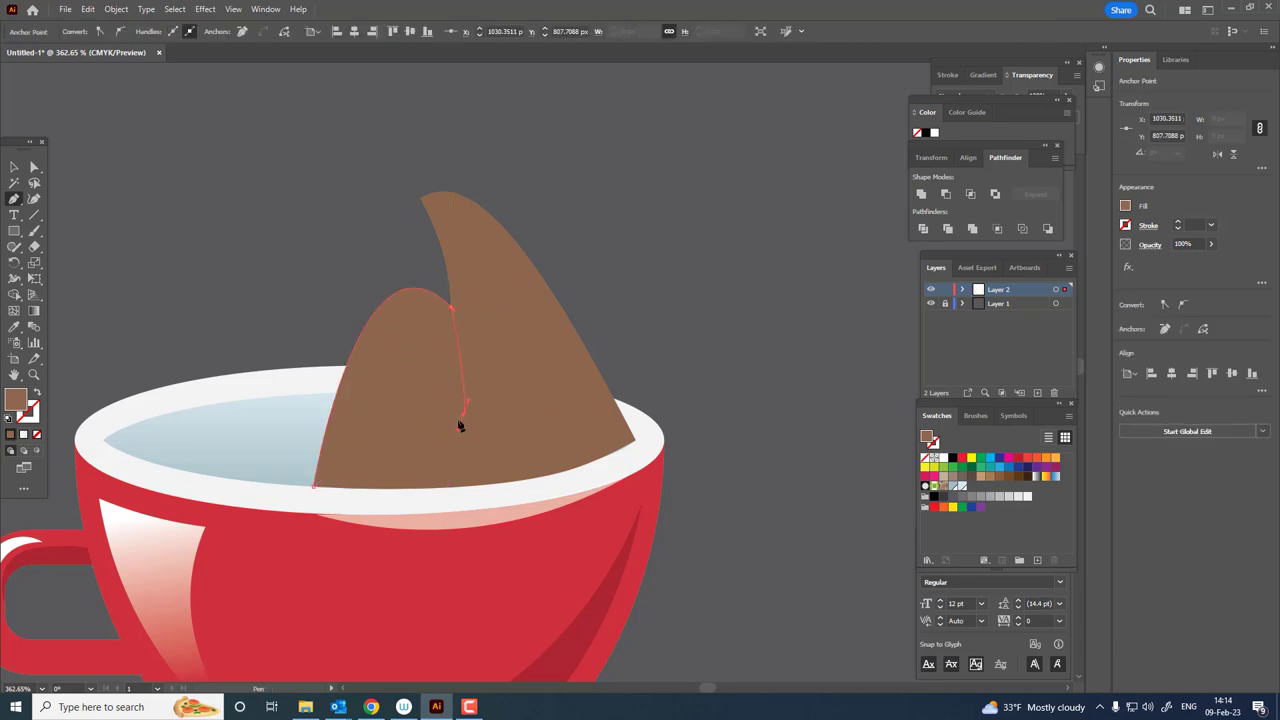
pyautogui.hotkey('ctrl', 'z')
pyautogui.moveTo(451, 309)
pyautogui.mouseDown()
pyautogui.moveTo(465, 411)
pyautogui.moveTo(452, 446)
pyautogui.moveTo(463, 418)
pyautogui.mouseUp()
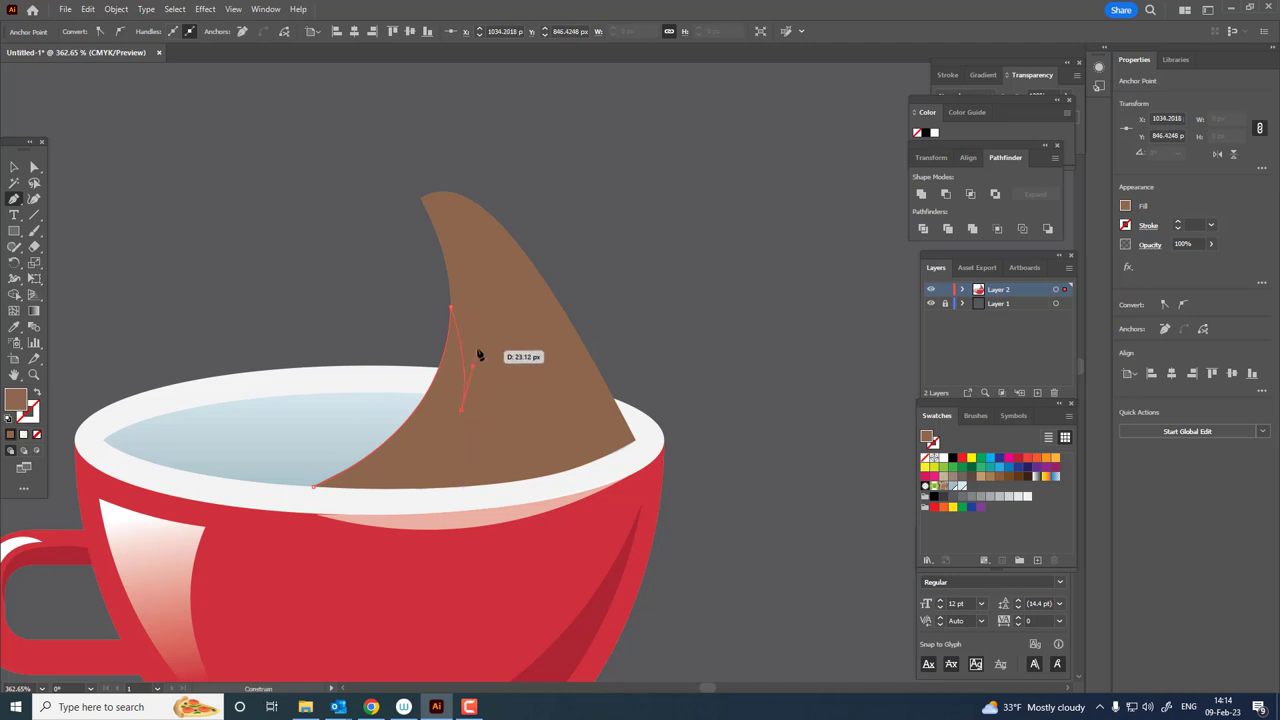
pyautogui.moveTo(479, 355)
pyautogui.mouseDown()
pyautogui.moveTo(474, 334)
pyautogui.moveTo(483, 347)
pyautogui.mouseUp()
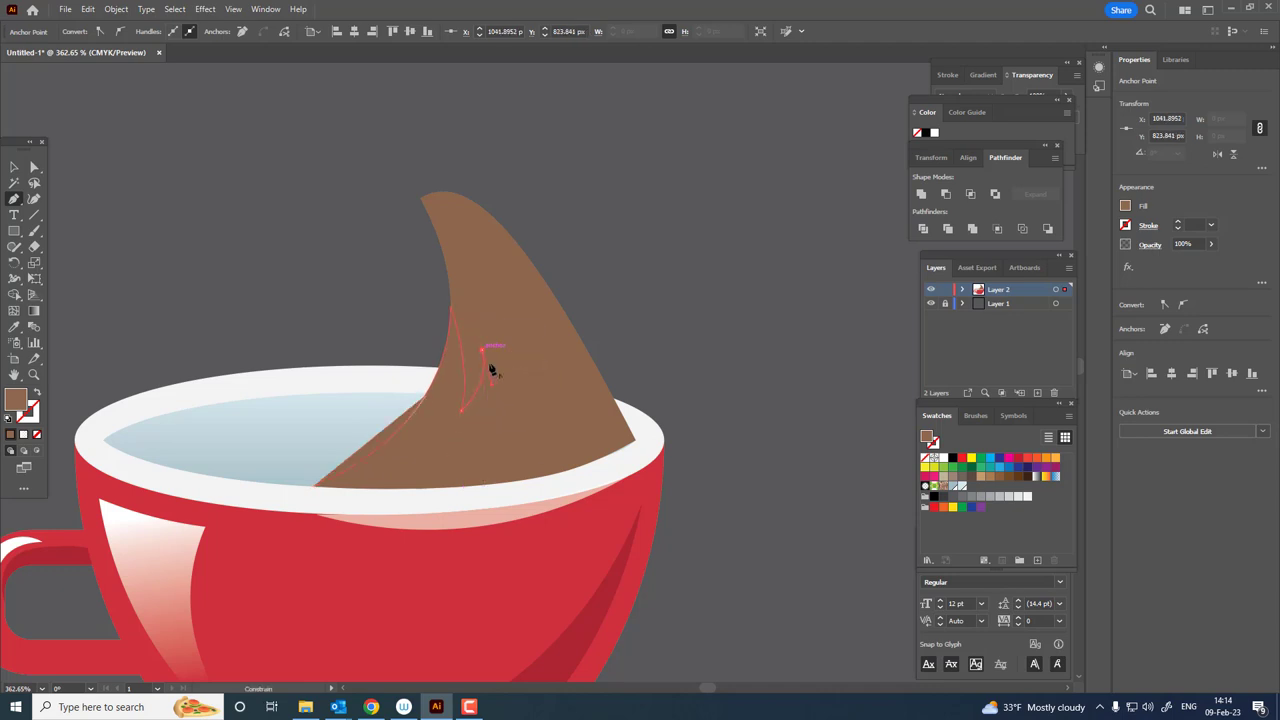
pyautogui.hotkey('ctrl', 'shift', 'a')
pyautogui.moveTo(485, 490); pyautogui.dragTo(310, 488)
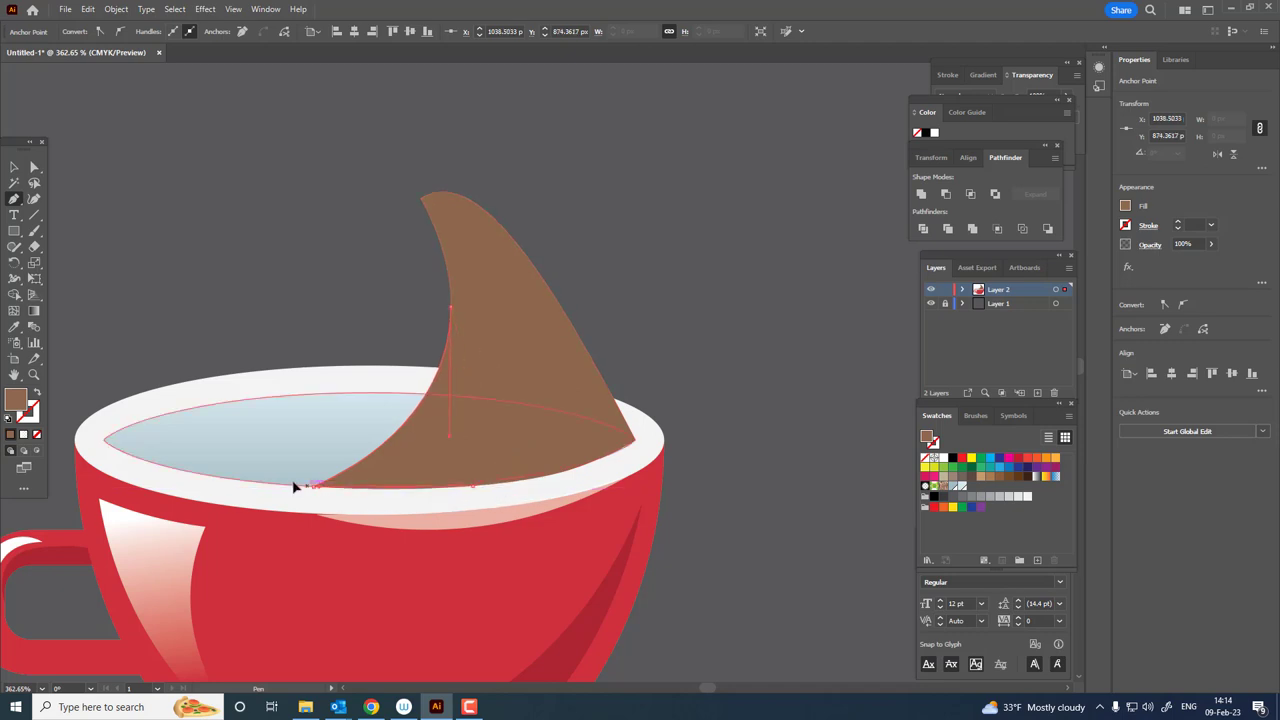
# Fill the inner shading shape with darker brown #6D4D38.
pyautogui.doubleClick(15, 402)
pyautogui.click(932, 280)
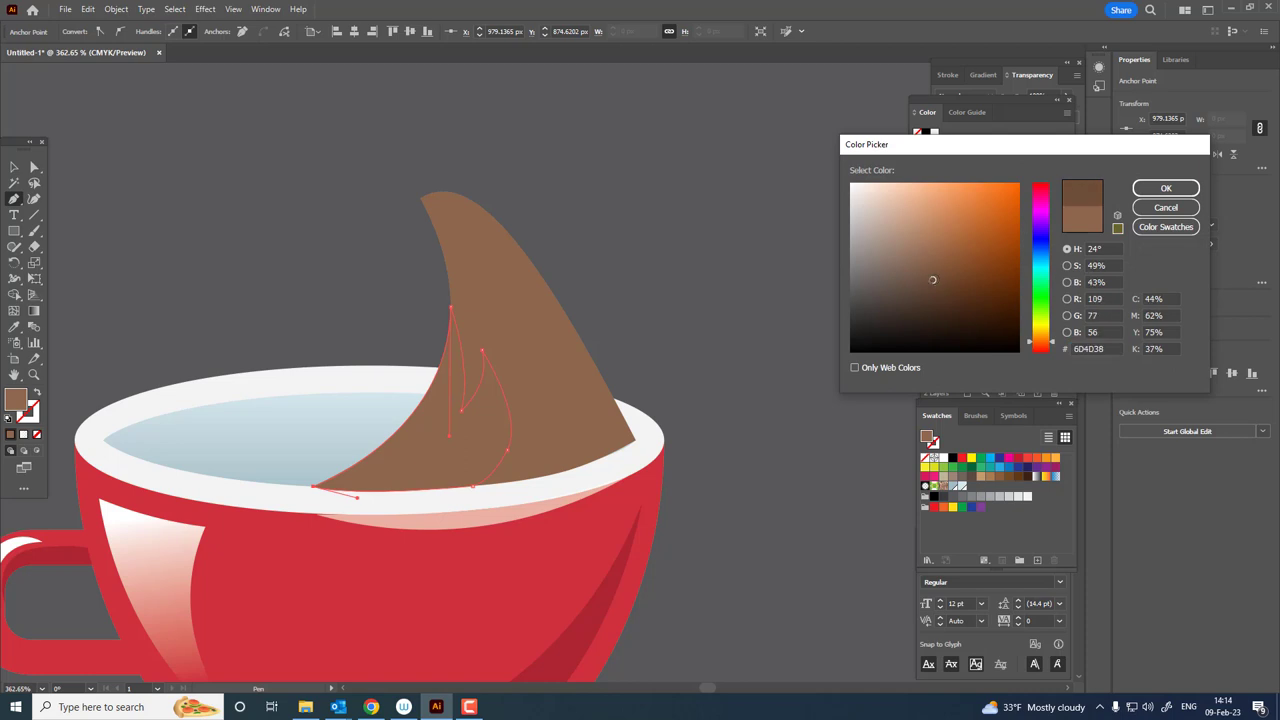
pyautogui.click(1162, 192)
pyautogui.moveTo(580, 280)
pyautogui.mouseDown()
pyautogui.moveTo(386, 329)
pyautogui.moveTo(600, 457)
pyautogui.mouseUp()
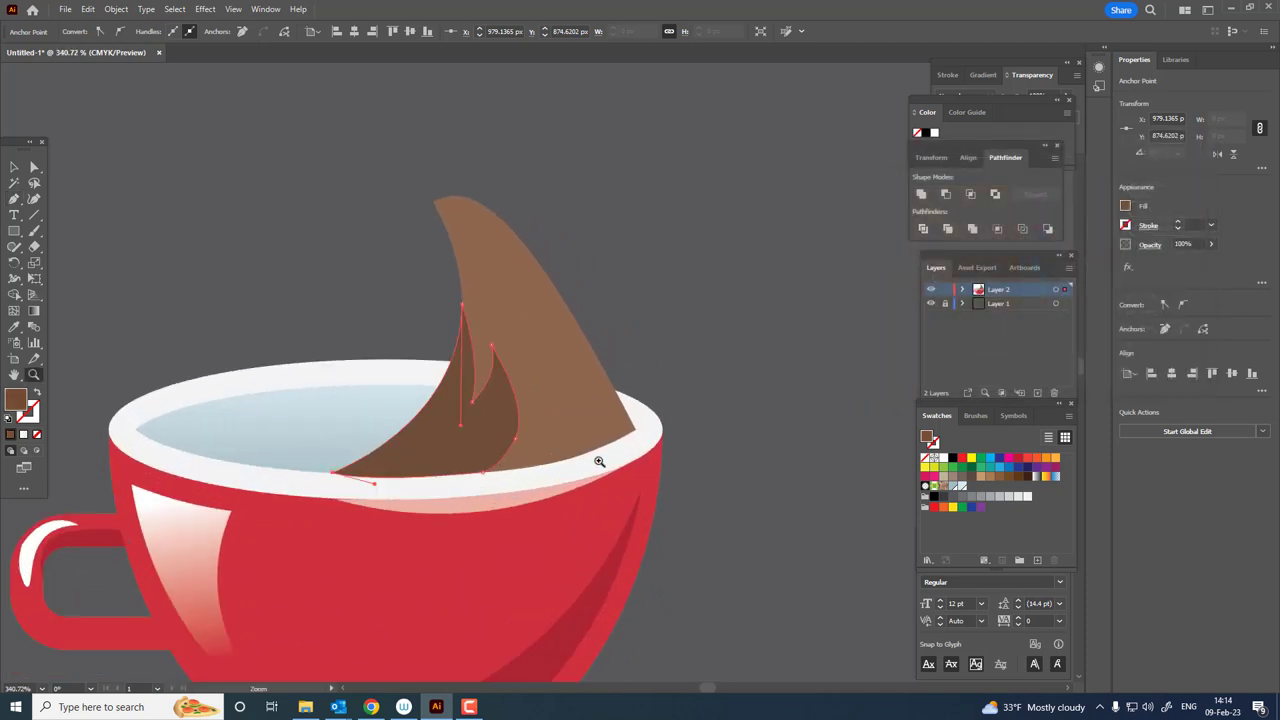
# Refine the inner shape by pulling its right lobe inward with the Curvature tool.
pyautogui.click(34, 199)
pyautogui.click(494, 420)
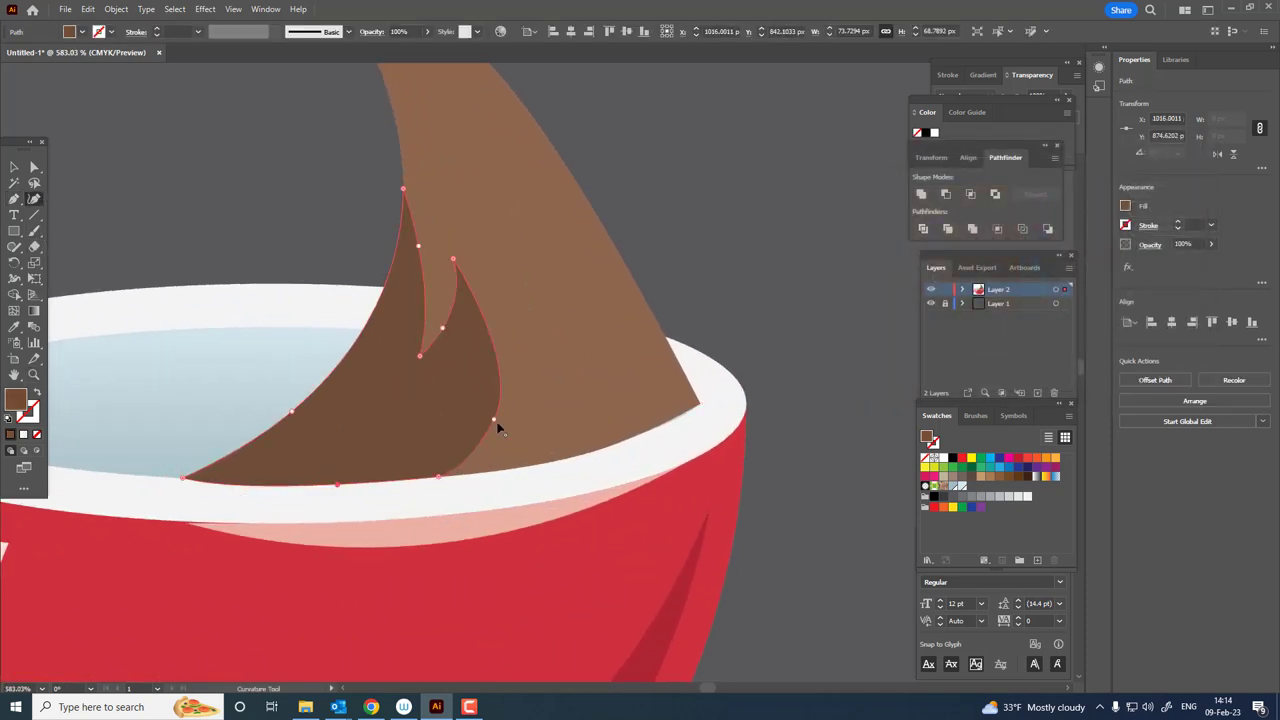
pyautogui.moveTo(494, 420)
pyautogui.mouseDown()
pyautogui.moveTo(271, 309)
pyautogui.moveTo(471, 274)
pyautogui.mouseUp()
pyautogui.press('z')
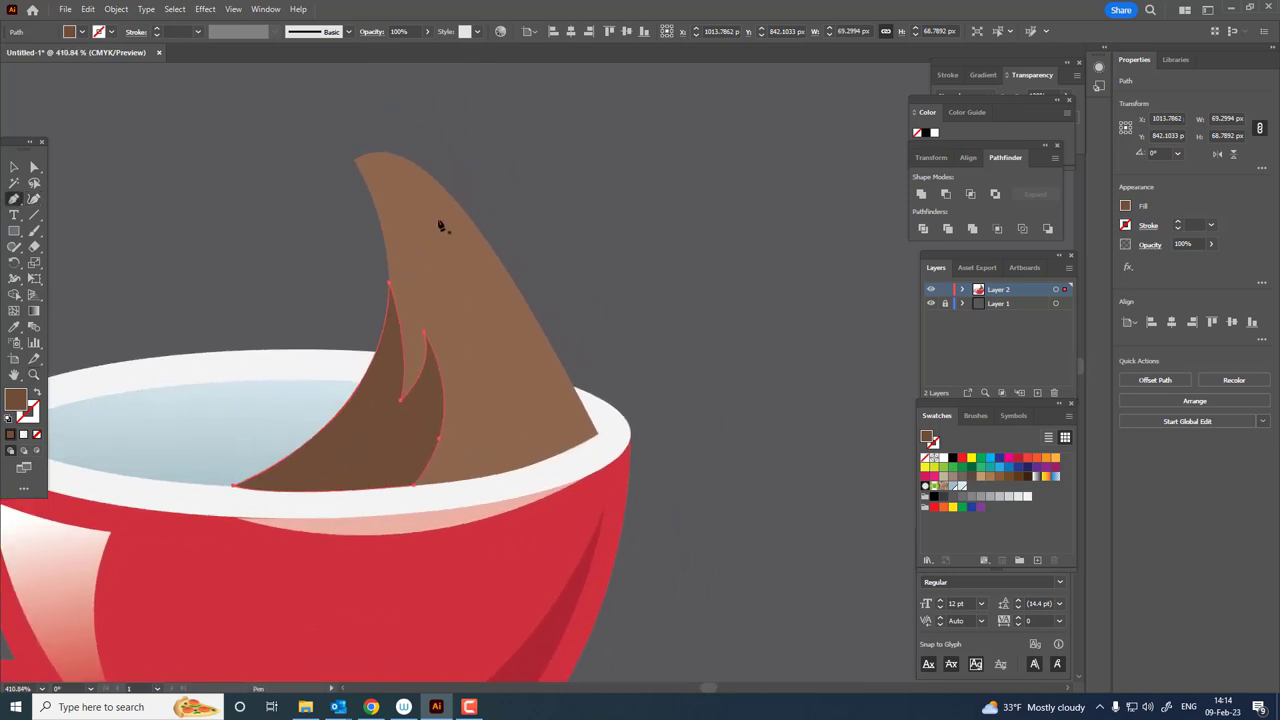
# Draw a narrow closed streak path from the splash tip down the splash.
pyautogui.click(421, 203)
pyautogui.click(456, 415)
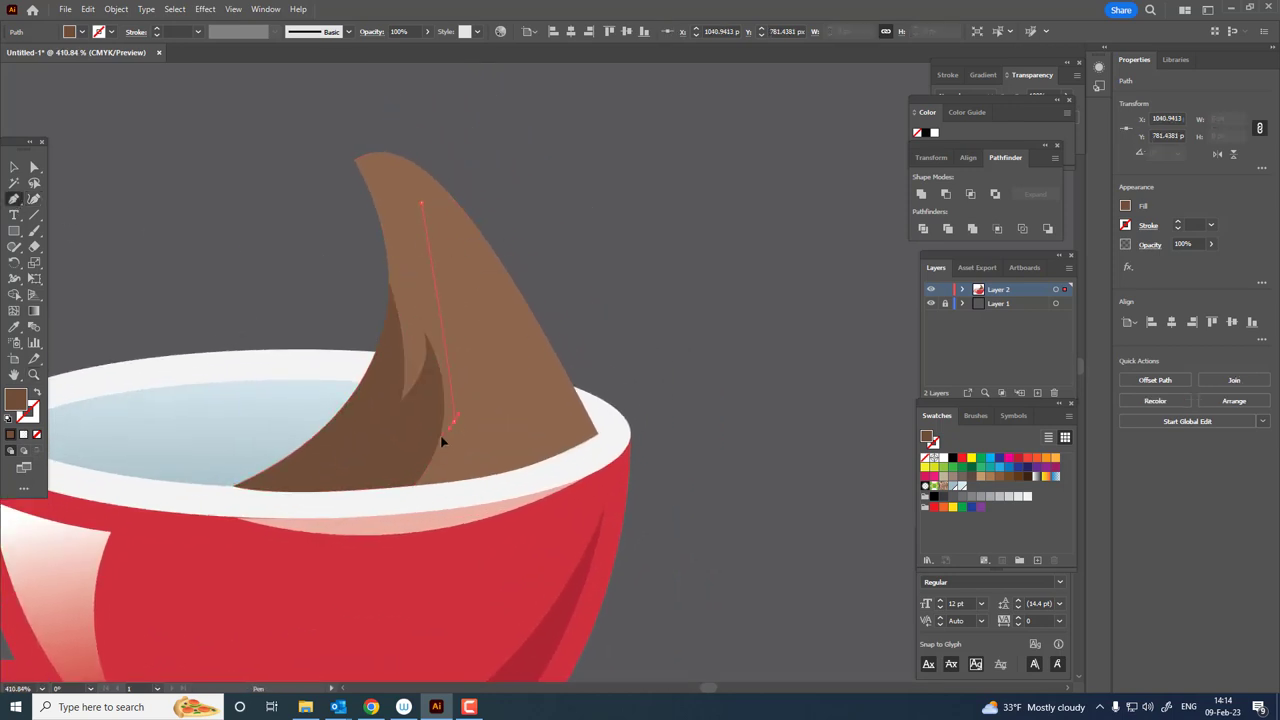
pyautogui.moveTo(418, 505); pyautogui.dragTo(403, 520)
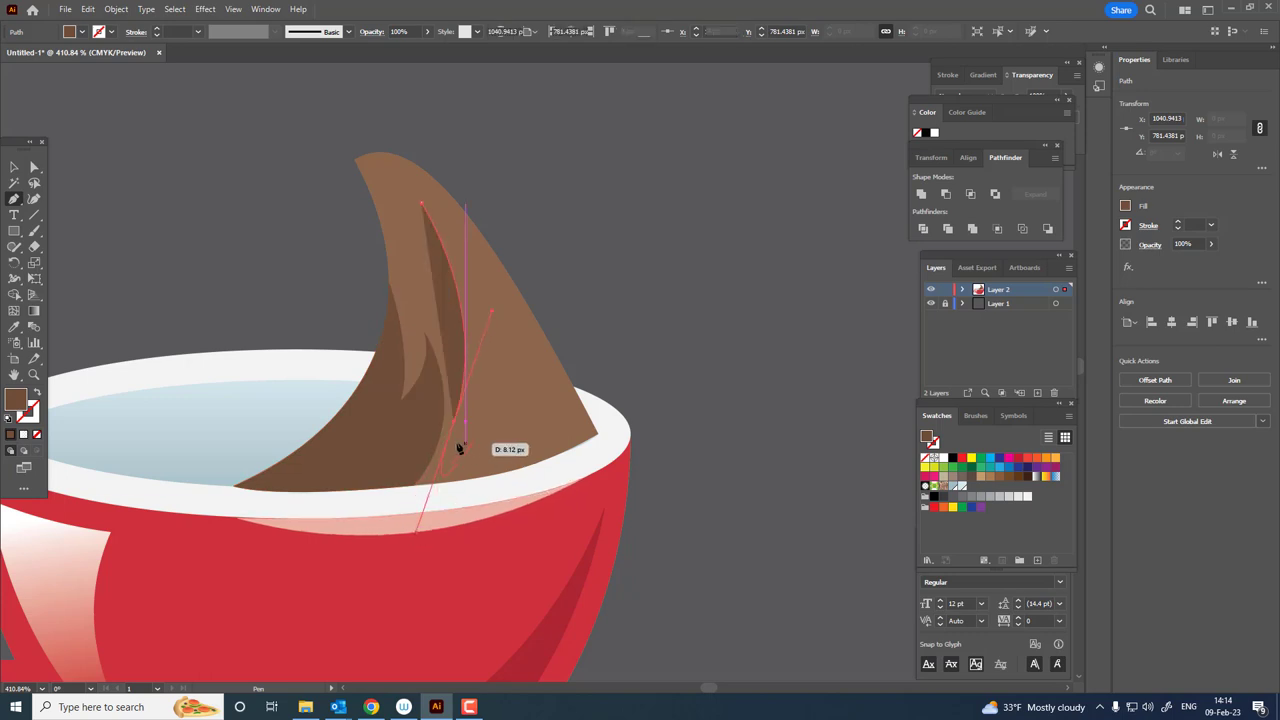
pyautogui.click(421, 204)
pyautogui.moveTo(330, 201); pyautogui.dragTo(226, 124)
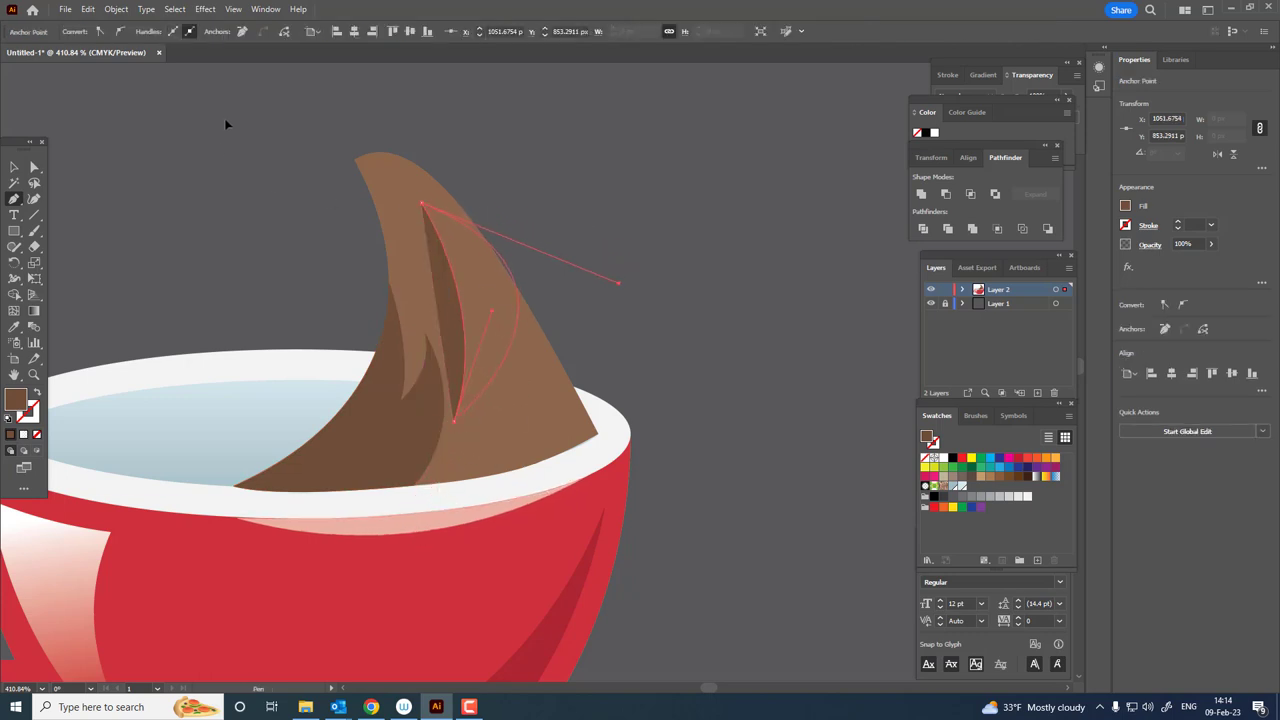
pyautogui.scroll(-5, 466, 263)
pyautogui.scroll(6, 466, 263)
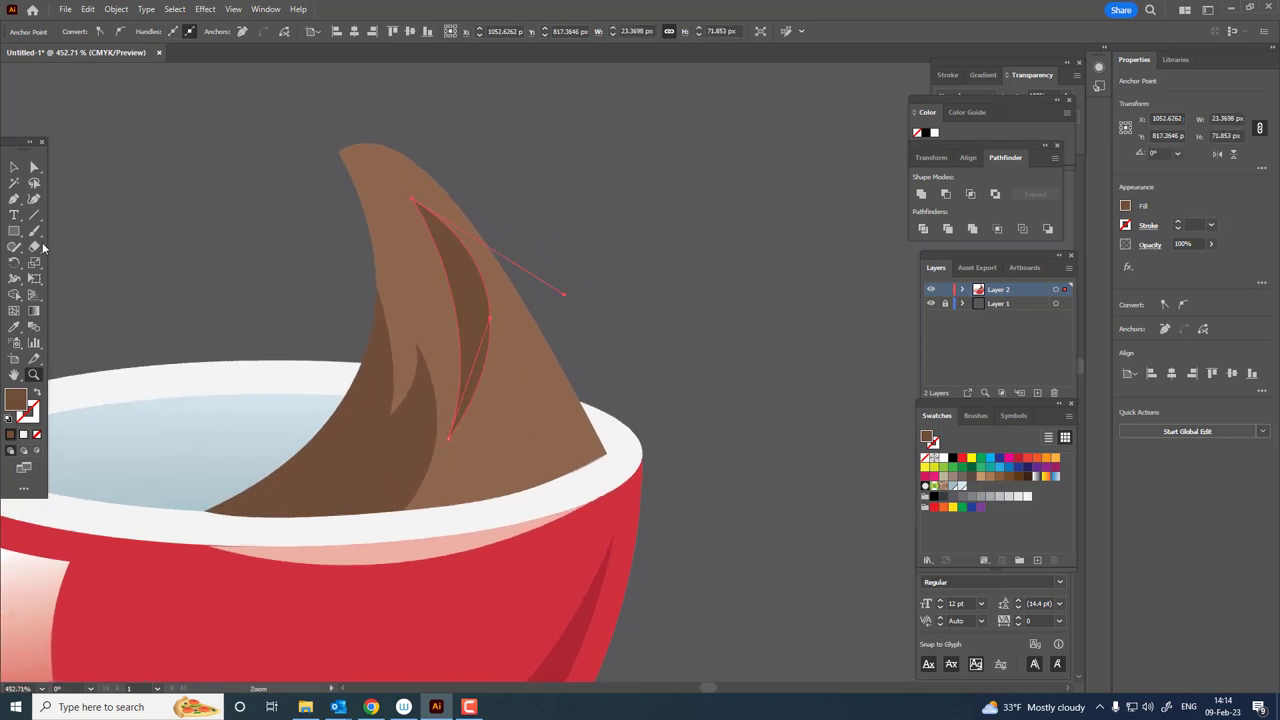
# Reshape the streak by shifting its top and bottom points right and reworking its left curve.
pyautogui.click(34, 199)
pyautogui.moveTo(449, 440); pyautogui.dragTo(469, 441)
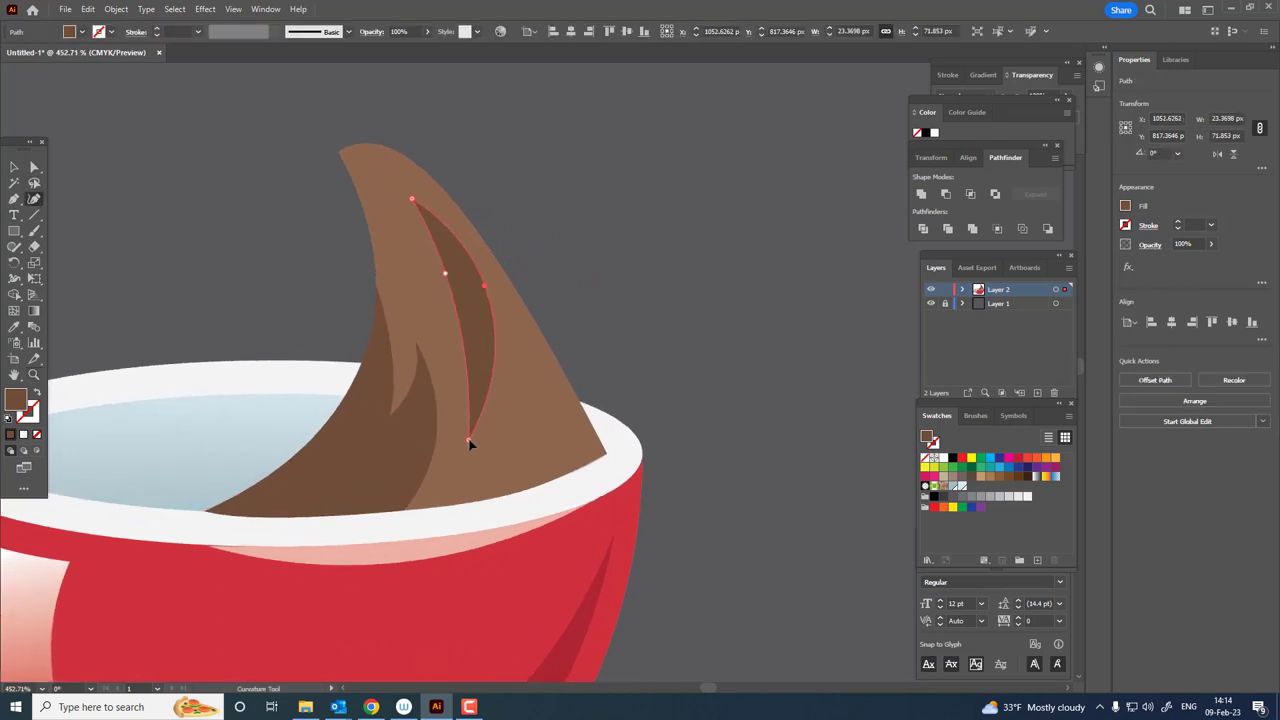
pyautogui.moveTo(421, 200); pyautogui.dragTo(424, 203)
pyautogui.moveTo(446, 274)
pyautogui.mouseDown()
pyautogui.moveTo(456, 291)
pyautogui.moveTo(487, 292)
pyautogui.mouseUp()
pyautogui.press('z')
pyautogui.moveTo(500, 375); pyautogui.dragTo(440, 376)
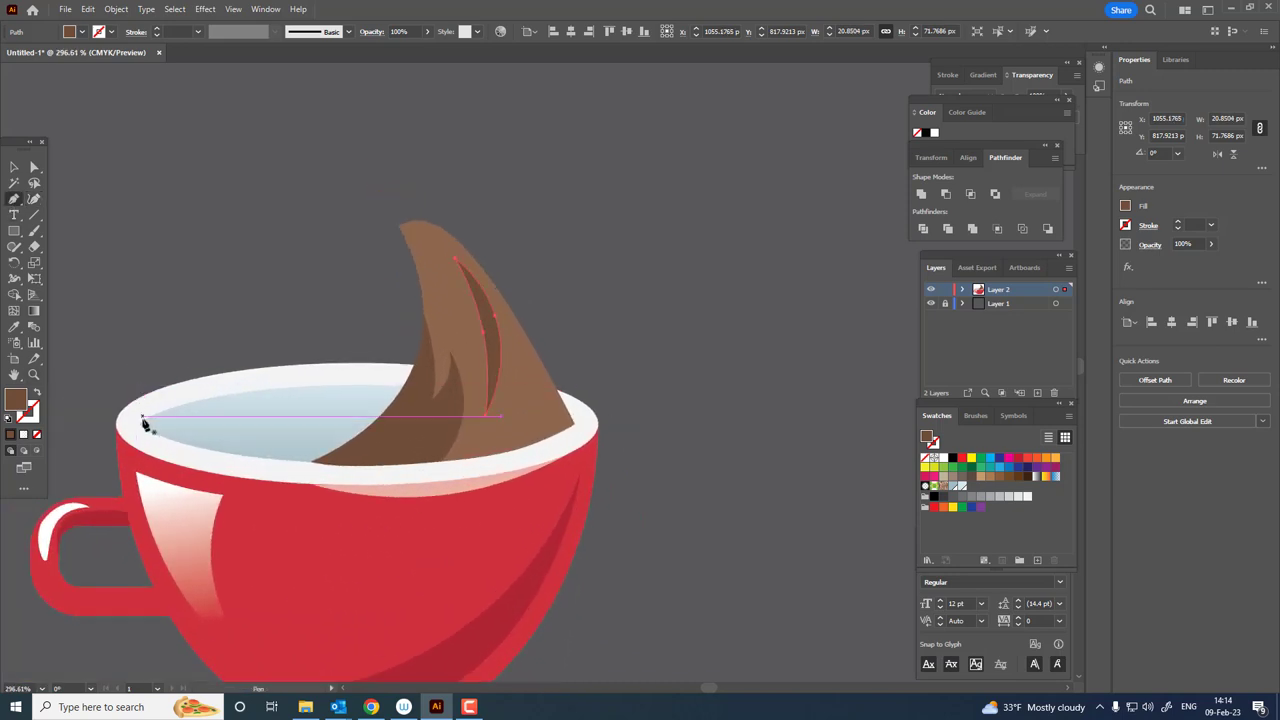
# Draw a closed wave shape from the rim's left edge to the splash base.
pyautogui.click(139, 425)
pyautogui.moveTo(315, 464); pyautogui.dragTo(384, 544)
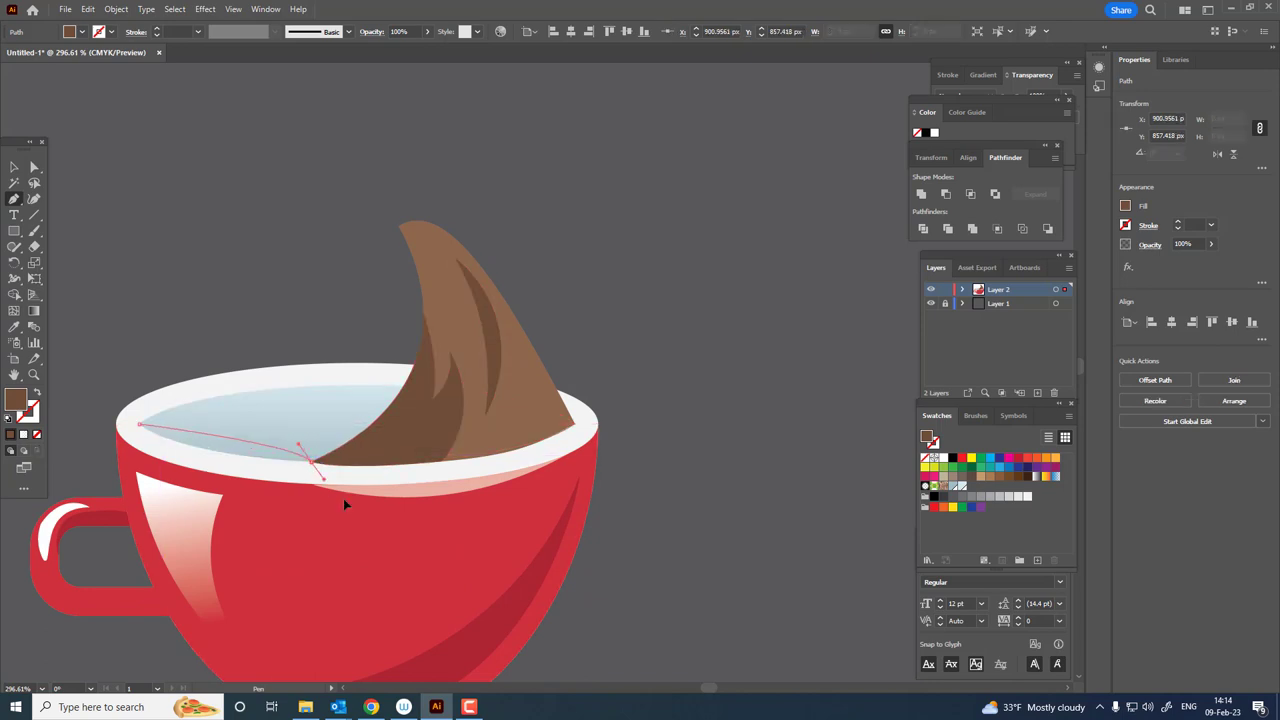
pyautogui.click(314, 465)
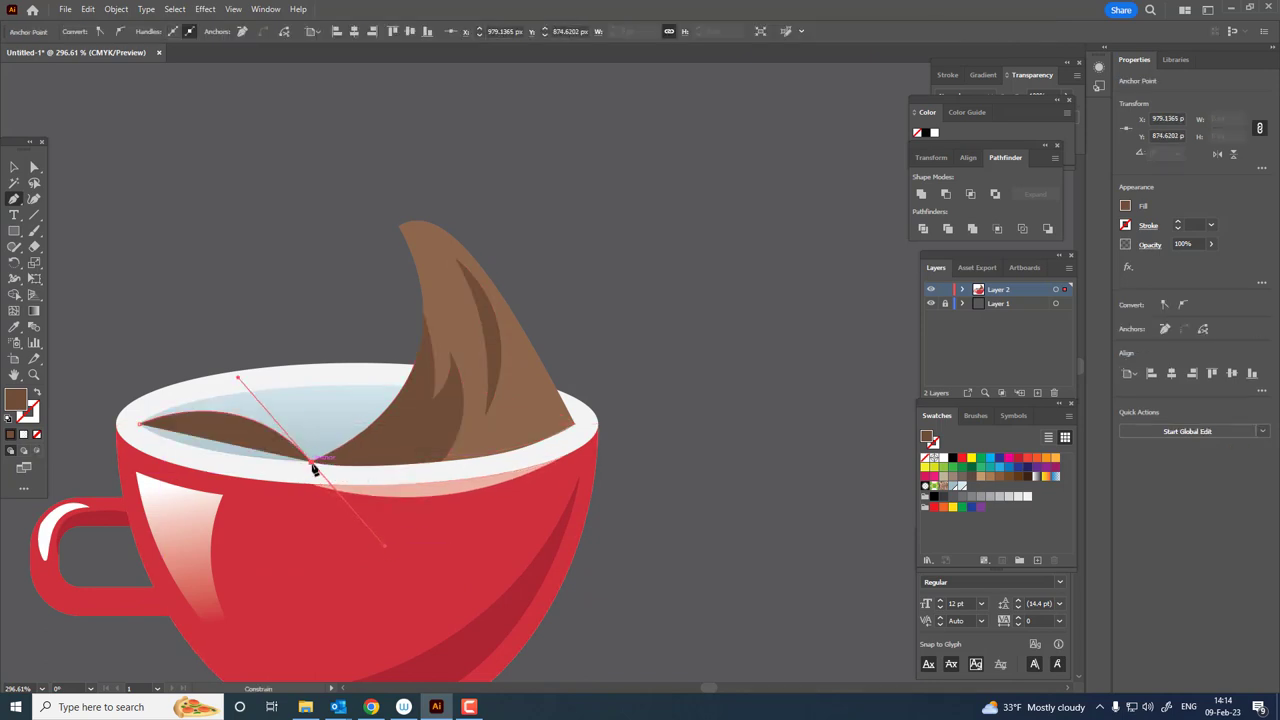
pyautogui.moveTo(139, 425)
pyautogui.mouseDown()
pyautogui.moveTo(130, 398)
pyautogui.moveTo(75, 384)
pyautogui.mouseUp()
pyautogui.press('z')
pyautogui.moveTo(160, 395)
pyautogui.mouseDown()
pyautogui.moveTo(74, 397)
pyautogui.moveTo(300, 485)
pyautogui.mouseUp()
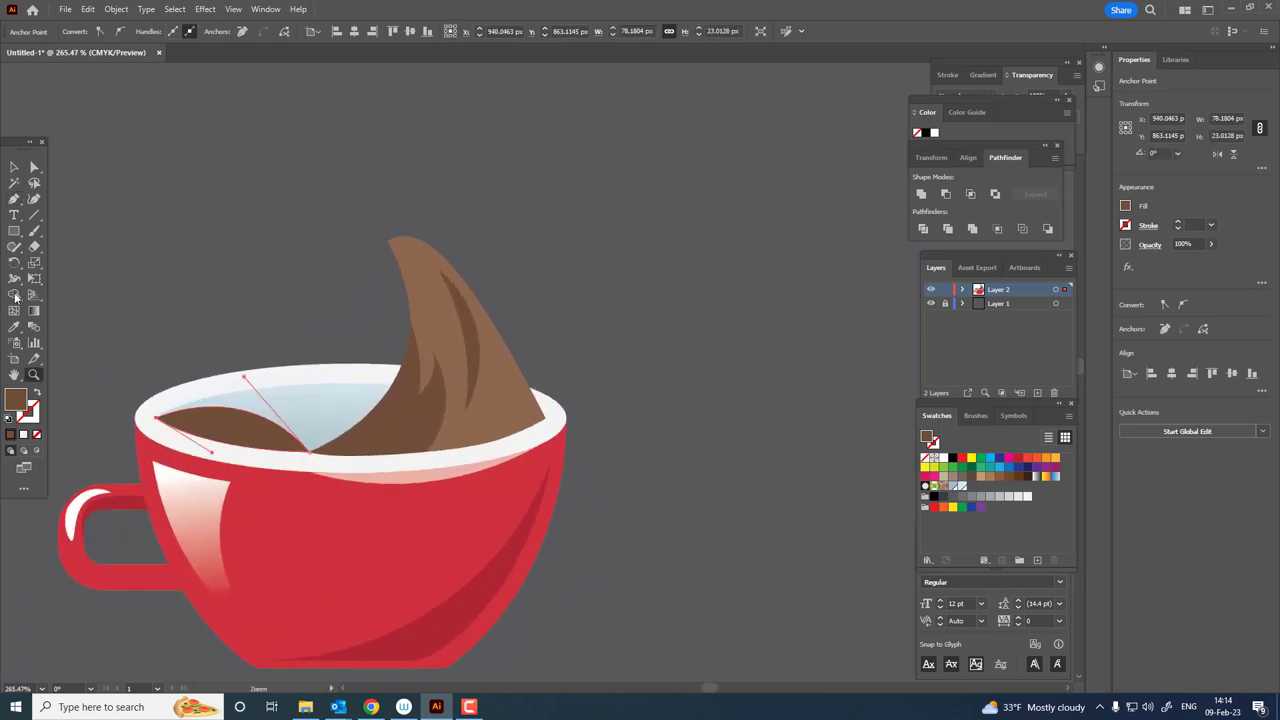
pyautogui.hotkey('ctrl', '=')
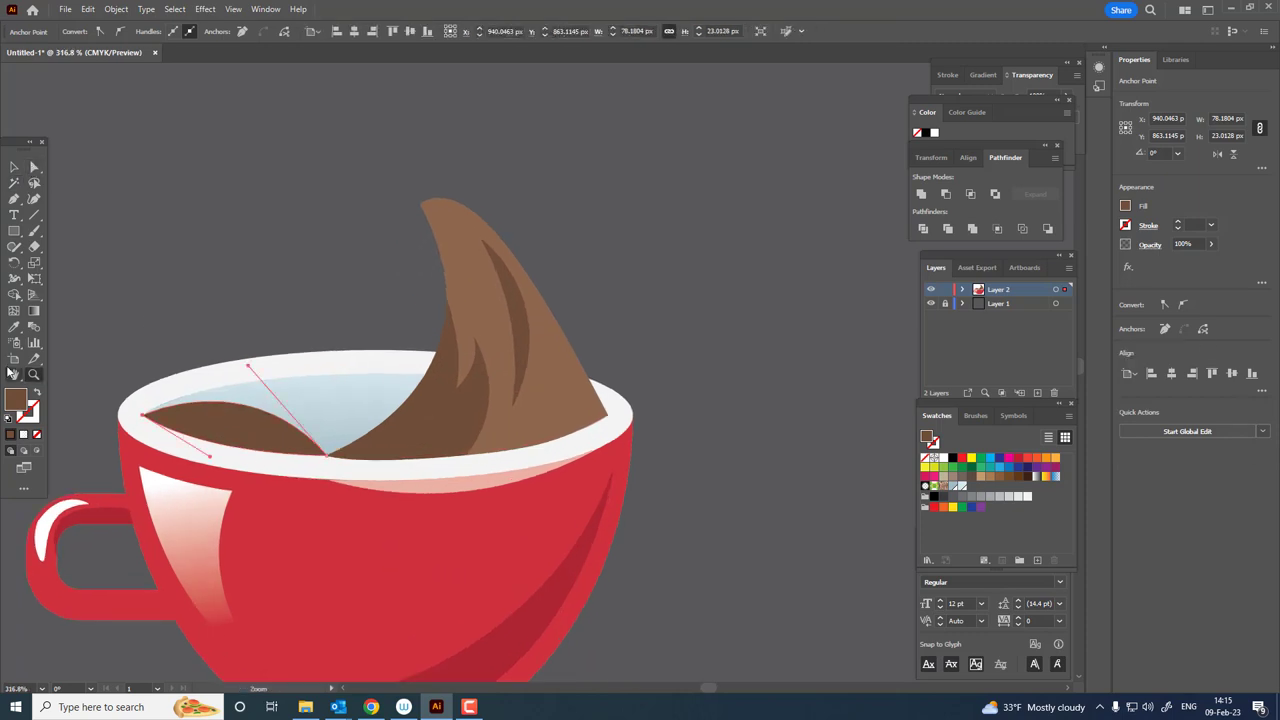
pyautogui.press('z')
pyautogui.moveTo(563, 443)
pyautogui.mouseDown()
pyautogui.moveTo(309, 409)
pyautogui.moveTo(223, 423)
pyautogui.moveTo(378, 479)
pyautogui.moveTo(315, 373)
pyautogui.mouseUp()
# Move the wave's left anchor inward along the rim and flatten its bottom edge.
pyautogui.click(34, 168)
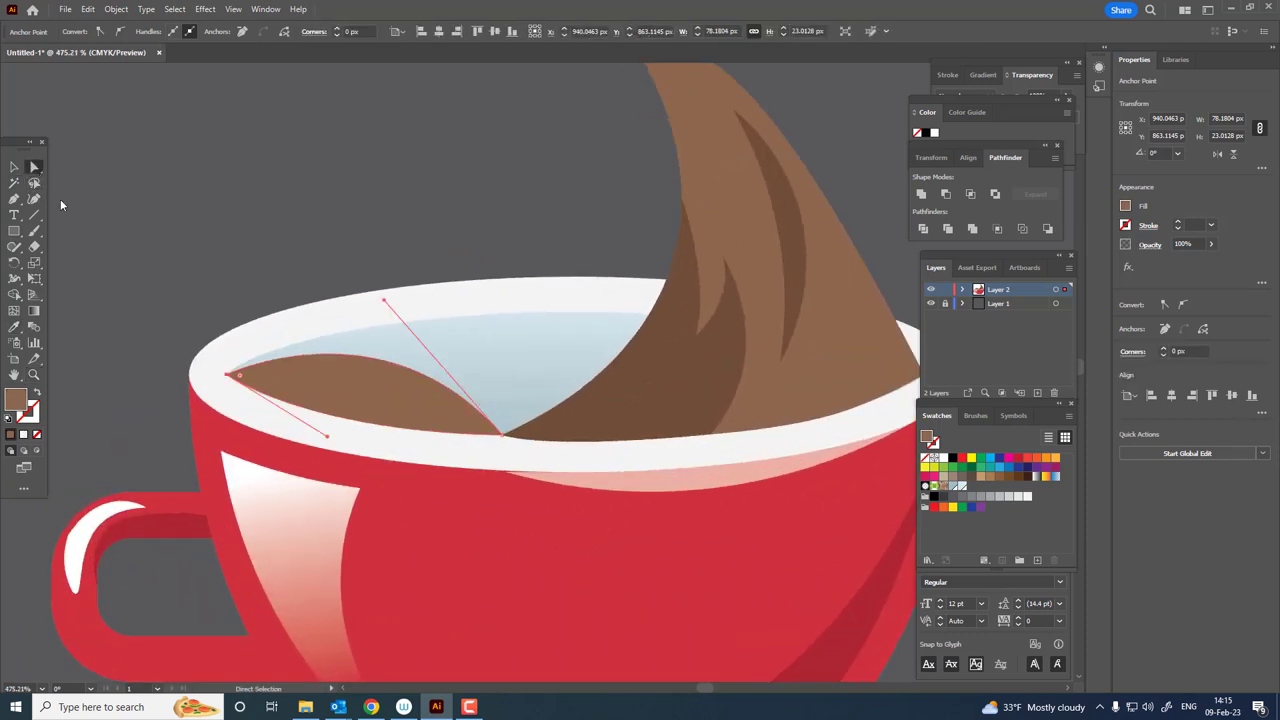
pyautogui.moveTo(232, 375); pyautogui.dragTo(297, 408)
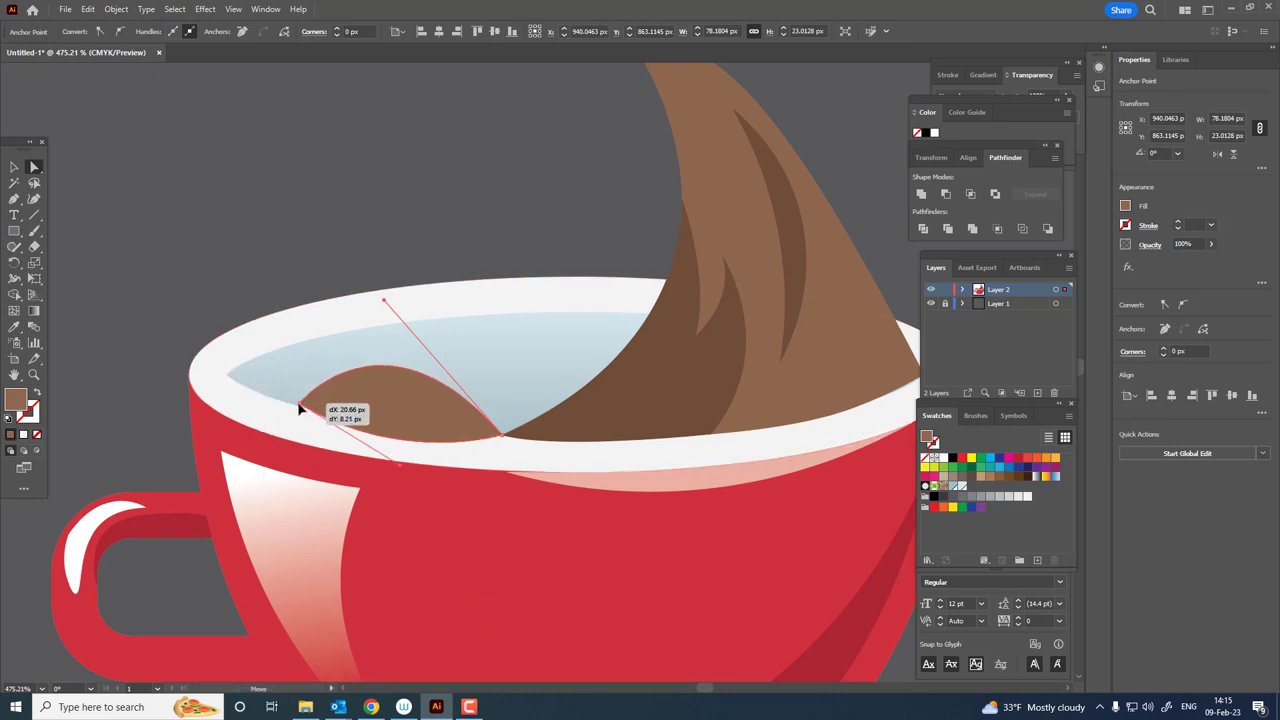
pyautogui.scroll(2, 394, 457)
pyautogui.scroll(2, 394, 457)
pyautogui.click(34, 198)
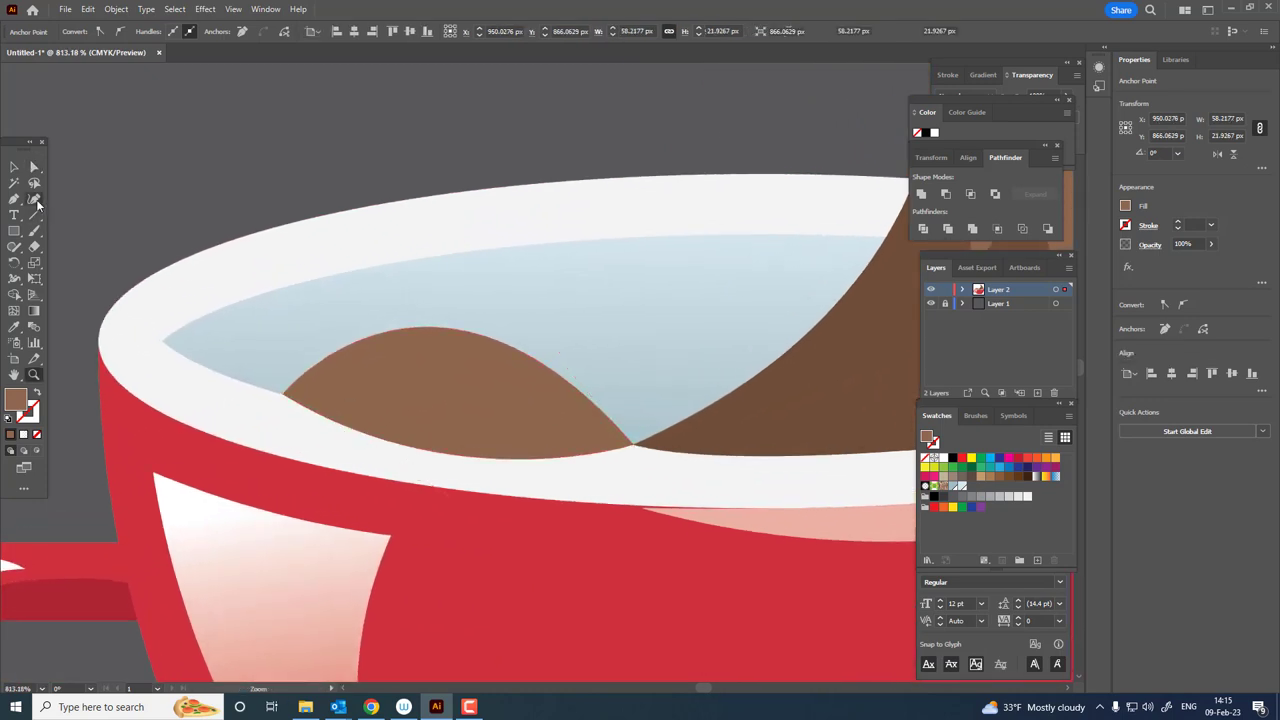
pyautogui.moveTo(520, 460)
pyautogui.mouseDown()
pyautogui.moveTo(523, 437)
pyautogui.moveTo(494, 437)
pyautogui.mouseUp()
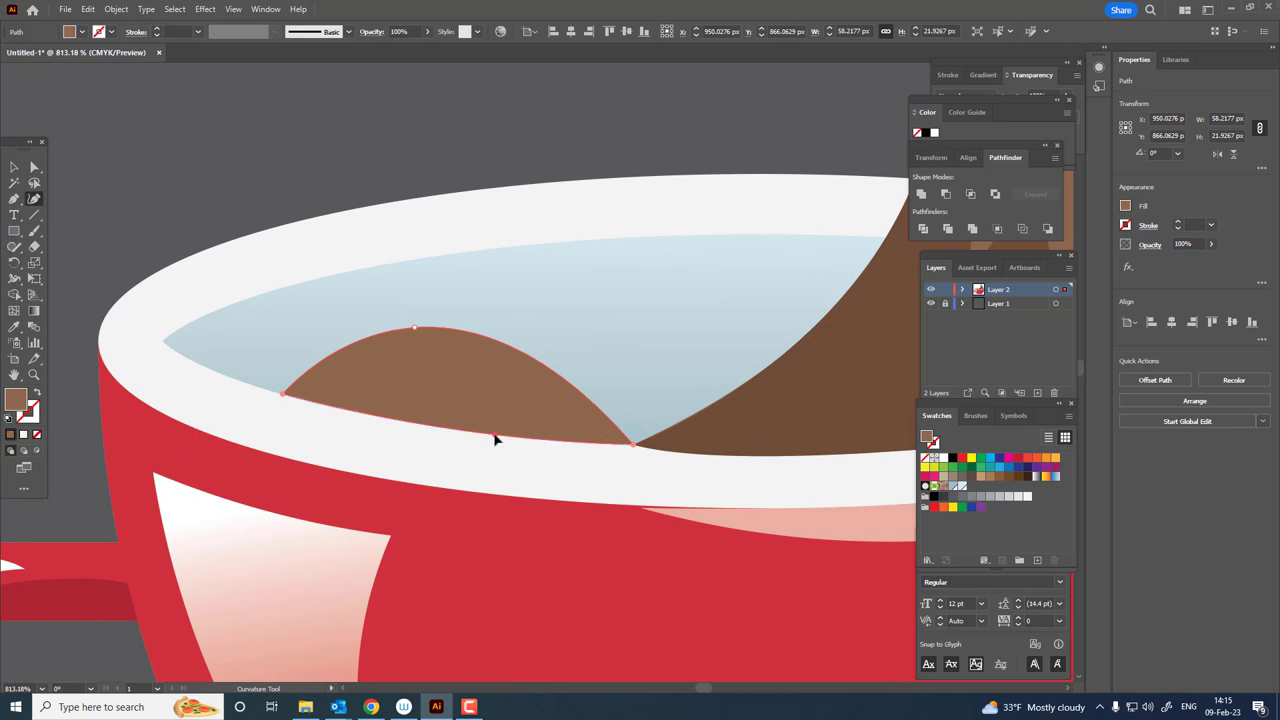
# Draw a small oval droplet above the coffee splash.
pyautogui.press('z')
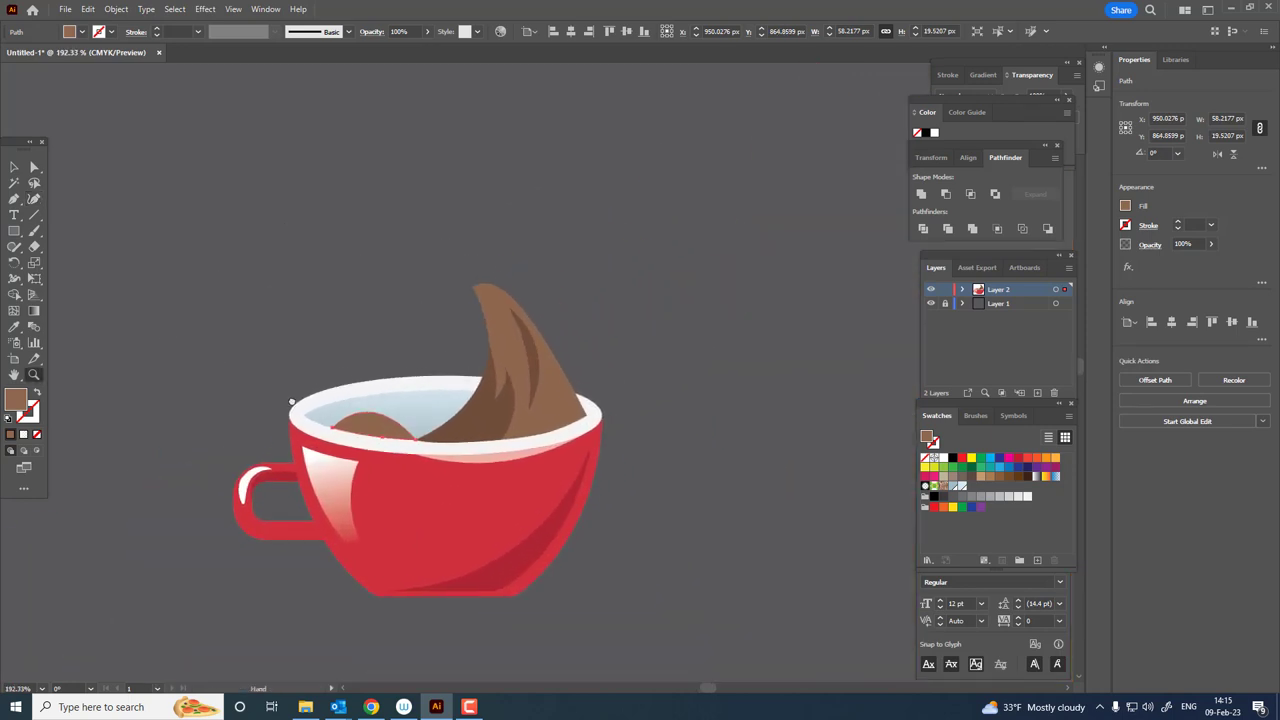
pyautogui.moveTo(499, 348); pyautogui.dragTo(78, 252)
pyautogui.click(15, 203)
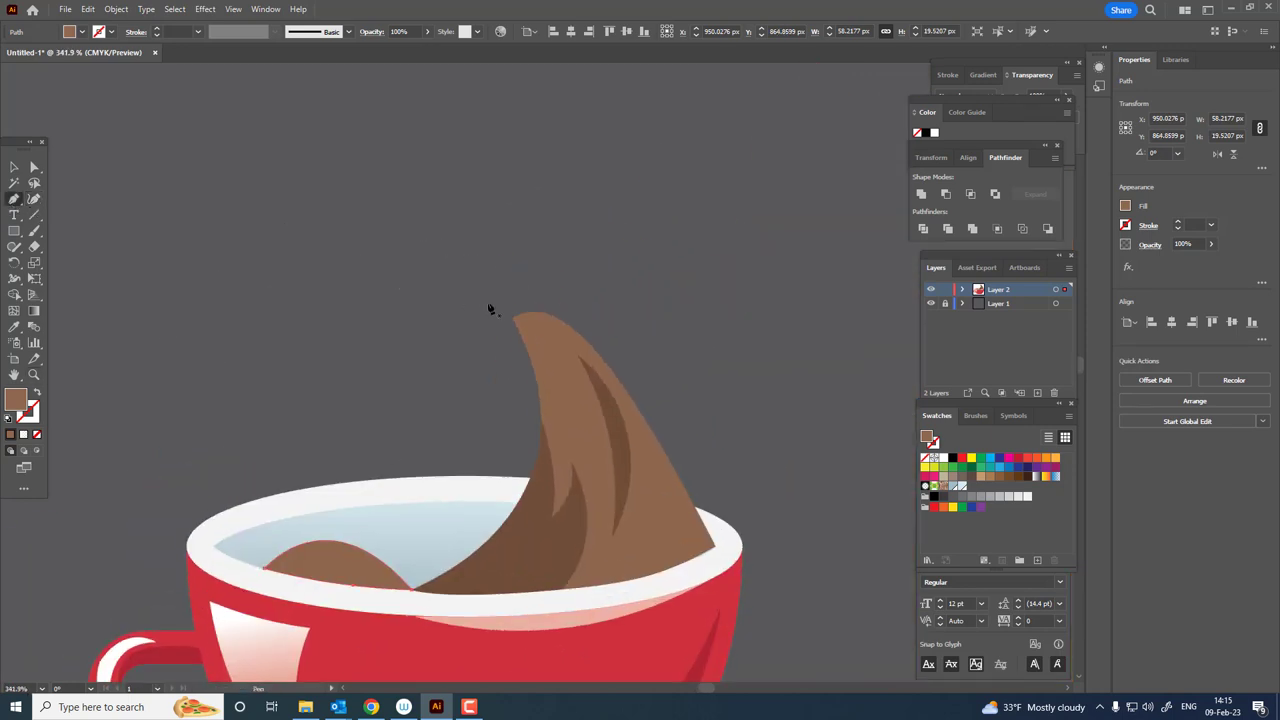
pyautogui.moveTo(393, 285); pyautogui.dragTo(438, 308)
pyautogui.moveTo(520, 318)
pyautogui.mouseDown()
pyautogui.moveTo(490, 303)
pyautogui.moveTo(63, 268)
pyautogui.mouseUp()
pyautogui.press('z')
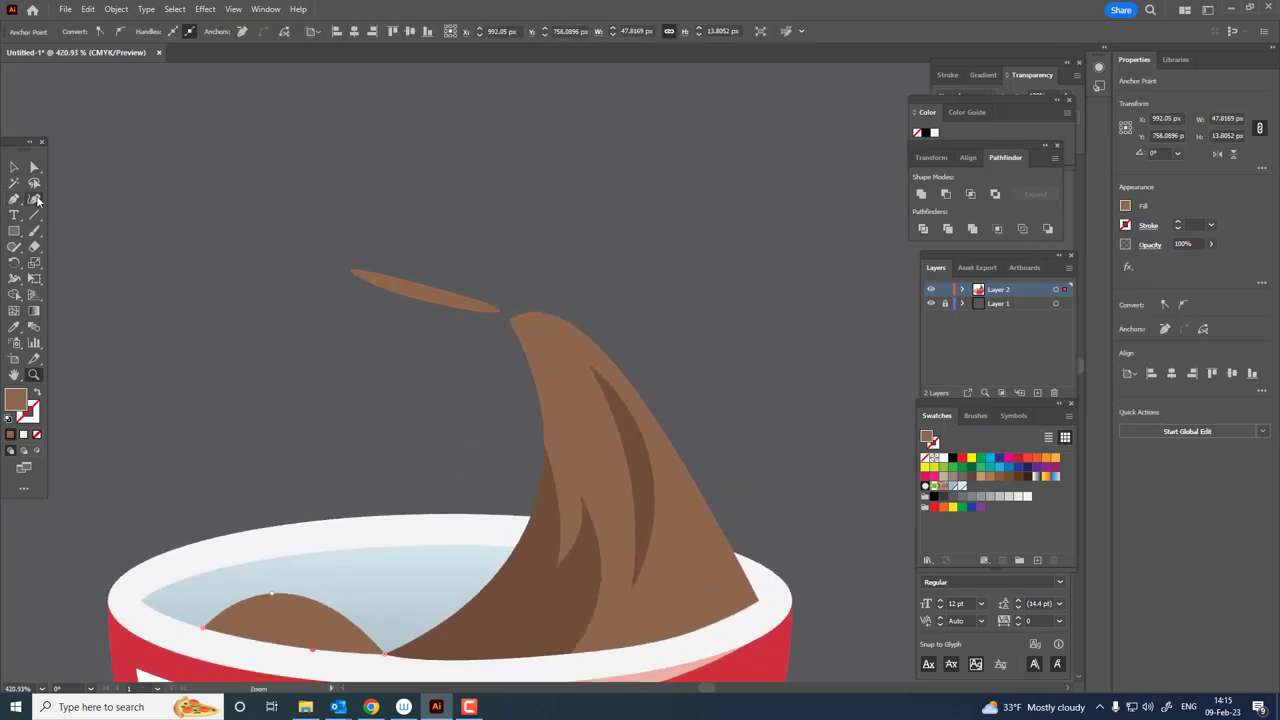
# Shrink the droplet and place it just above the splash tip.
pyautogui.click(34, 199)
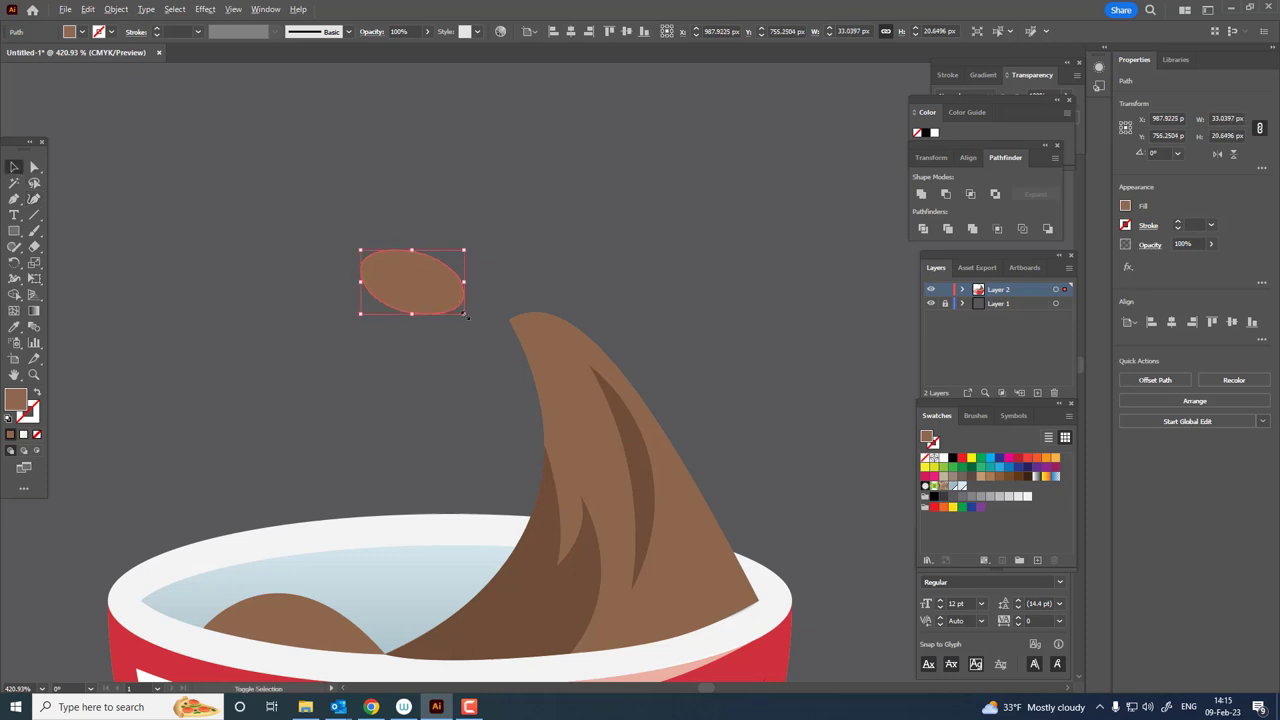
pyautogui.moveTo(463, 314); pyautogui.dragTo(441, 301)
pyautogui.moveTo(405, 285)
pyautogui.mouseDown()
pyautogui.moveTo(437, 294)
pyautogui.moveTo(574, 455)
pyautogui.mouseUp()
pyautogui.press('z')
pyautogui.click(34, 167)
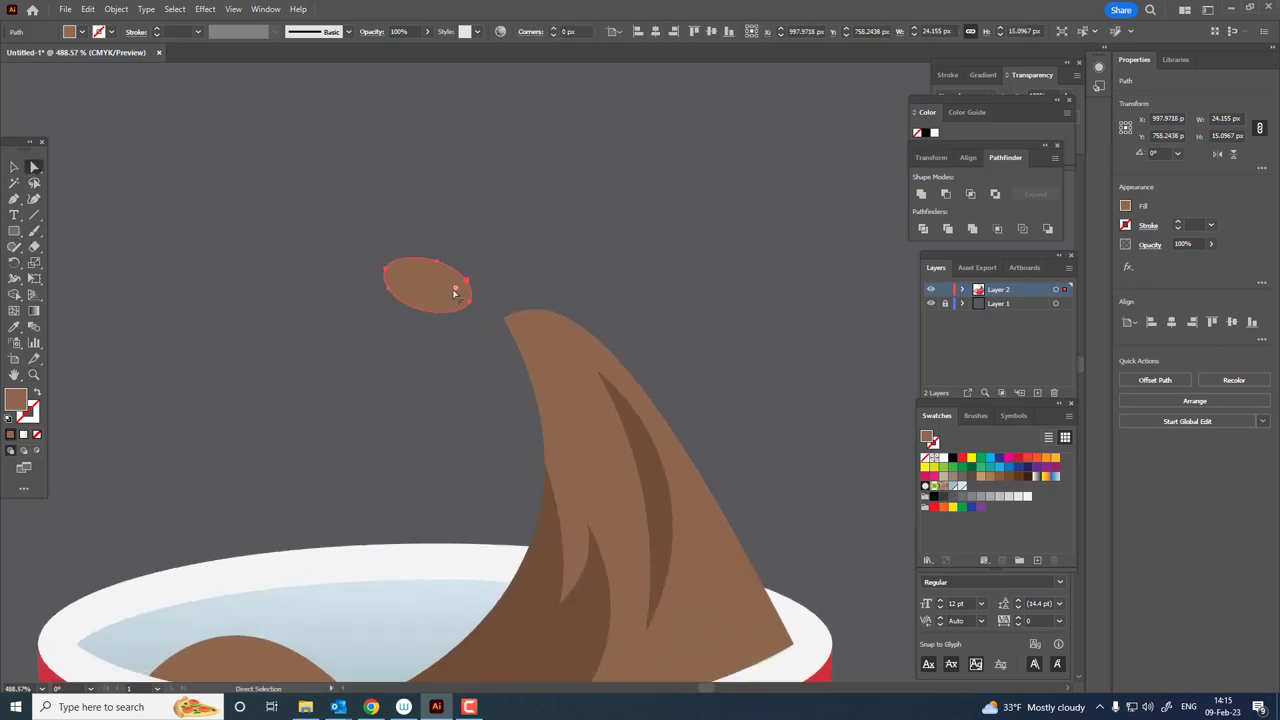
pyautogui.press('z')
pyautogui.moveTo(334, 289); pyautogui.dragTo(457, 415)
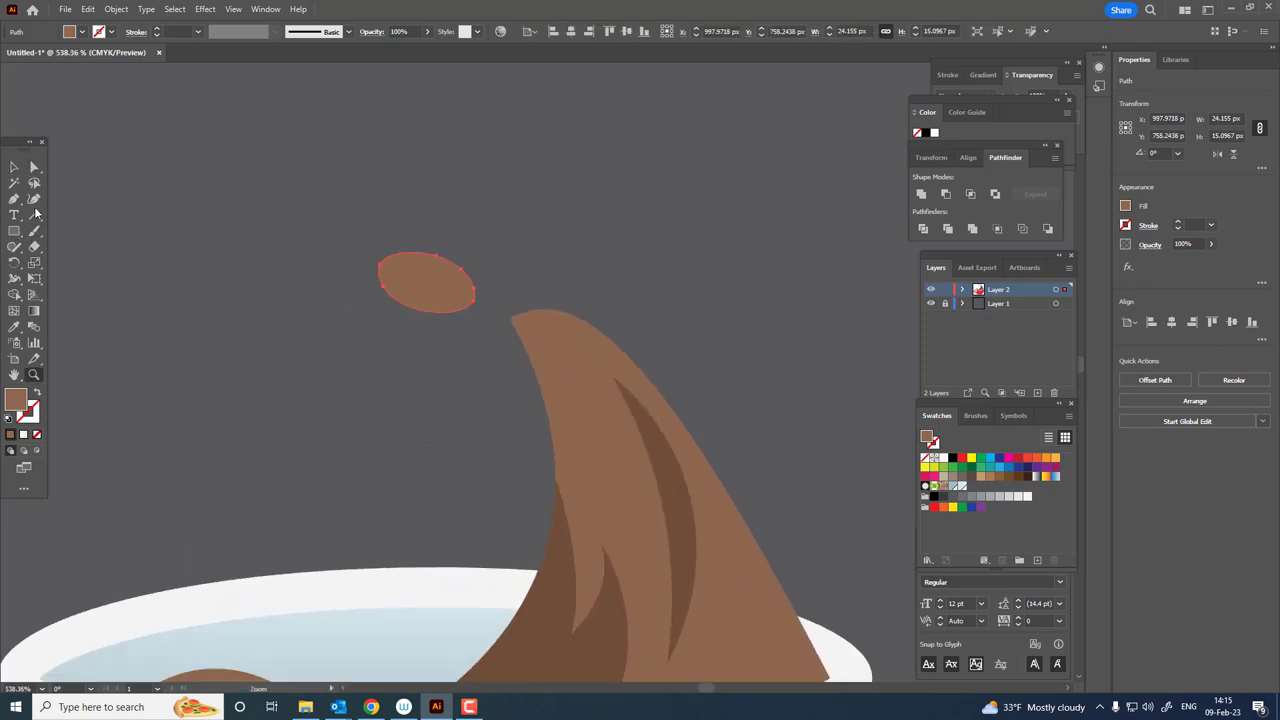
# Draw a curved highlight path along the inner left edge of the splash tip.
pyautogui.click(516, 323)
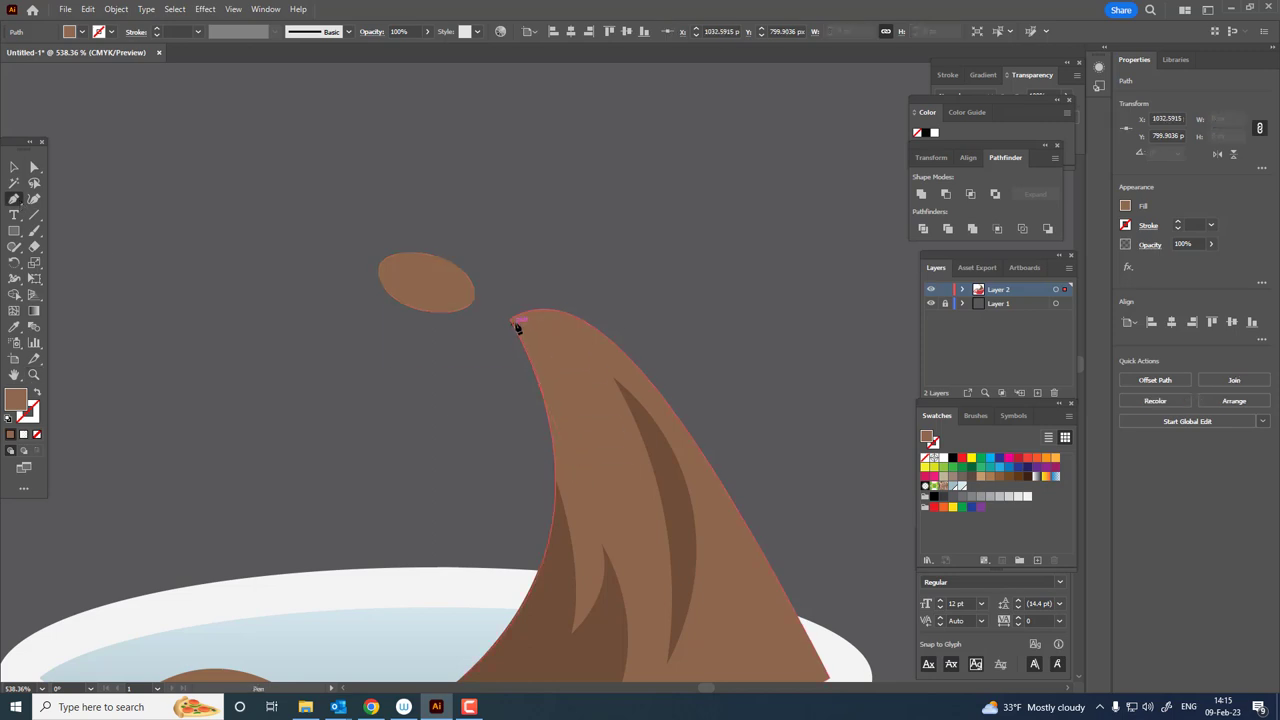
pyautogui.hotkey('ctrl', 'z')
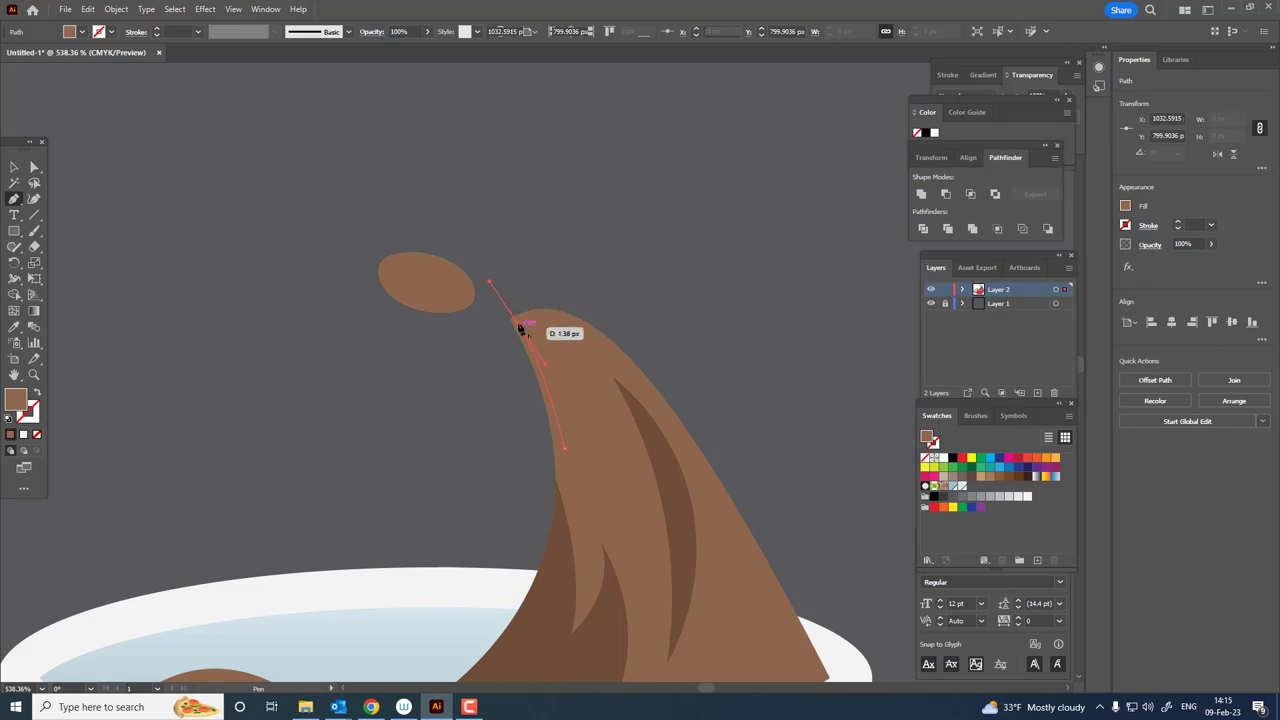
pyautogui.click(516, 323)
pyautogui.moveTo(613, 441); pyautogui.dragTo(639, 512)
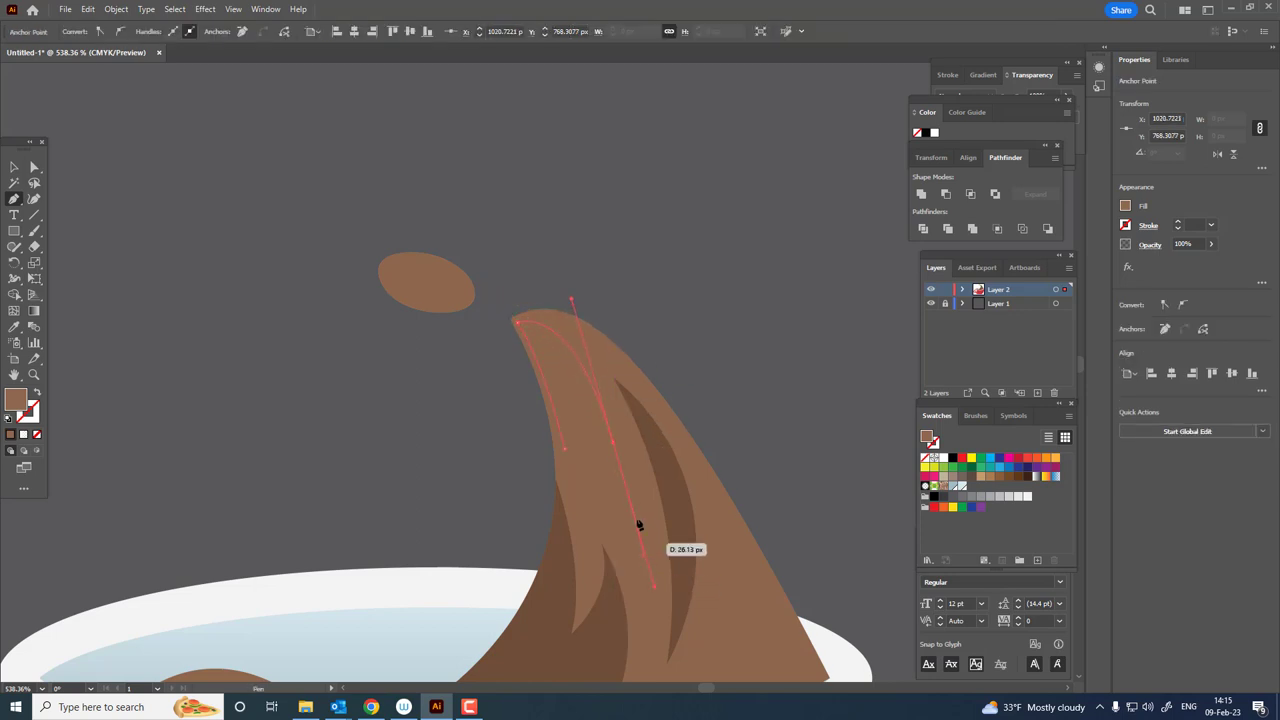
pyautogui.moveTo(639, 525); pyautogui.dragTo(566, 449)
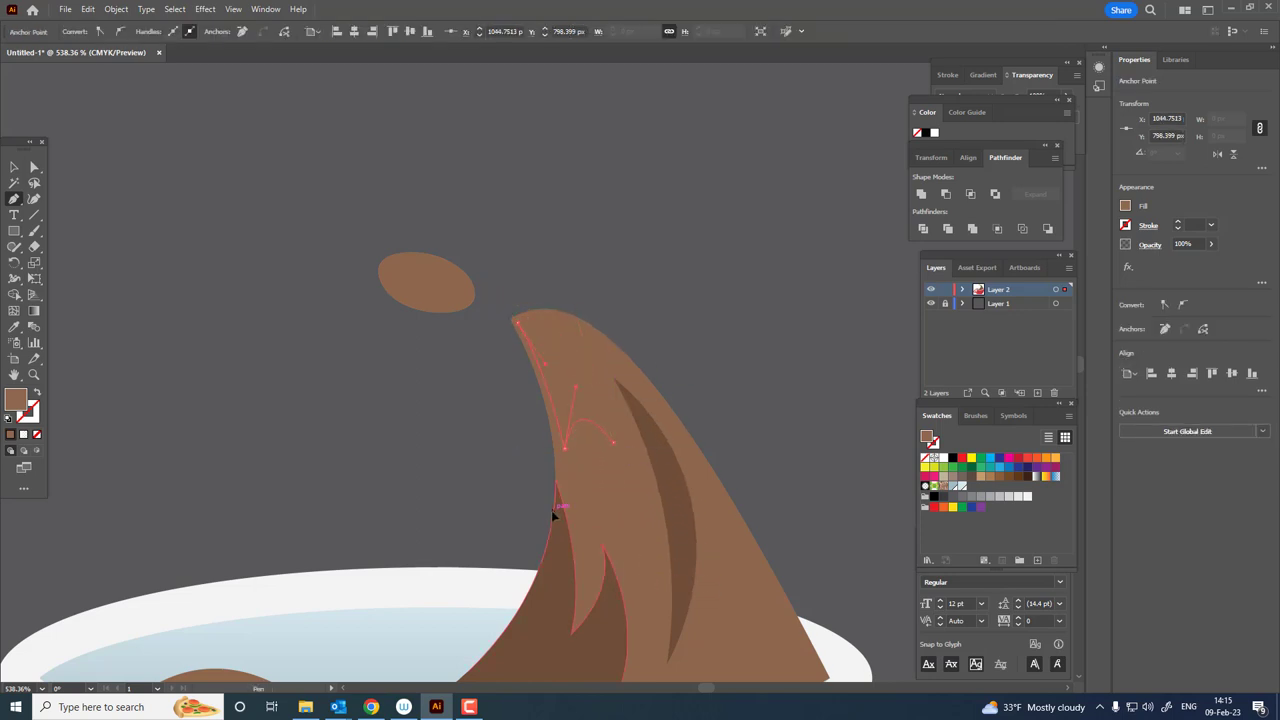
pyautogui.press('z')
pyautogui.moveTo(570, 378); pyautogui.dragTo(530, 459)
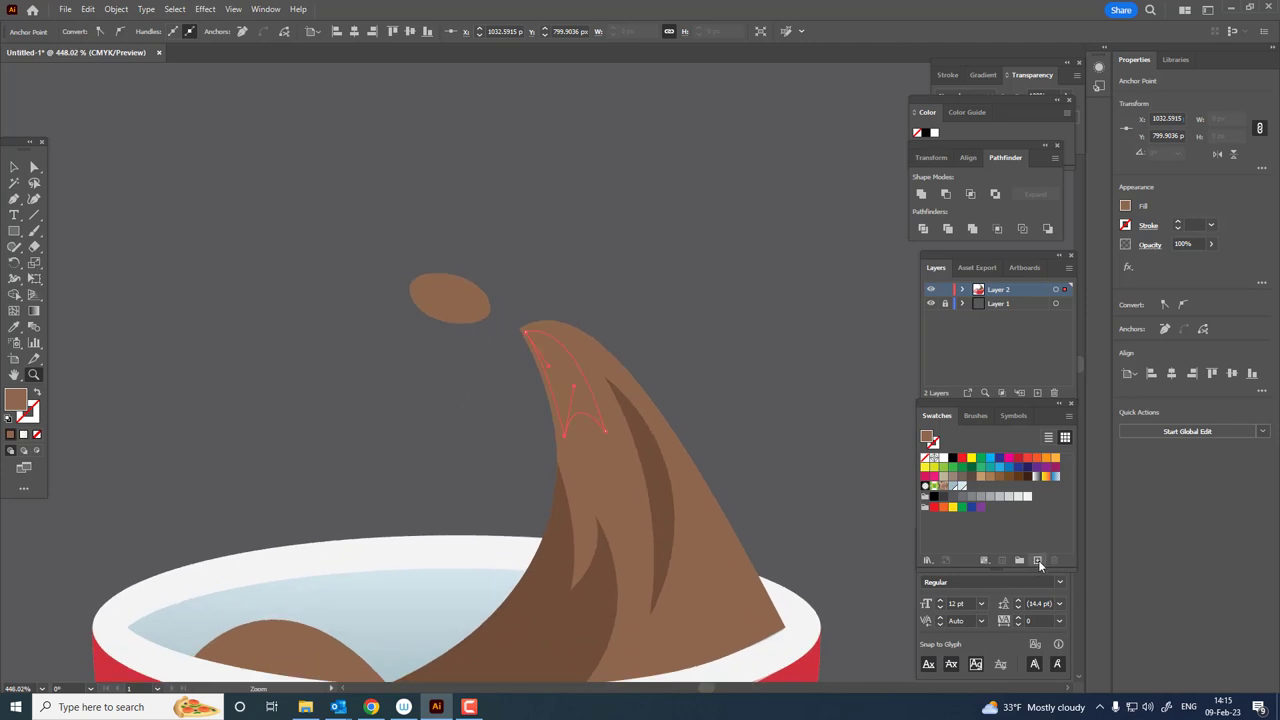
# Fill the highlight with pale pinkish tan #C99E87.
pyautogui.click(1037, 561)
pyautogui.click(634, 443)
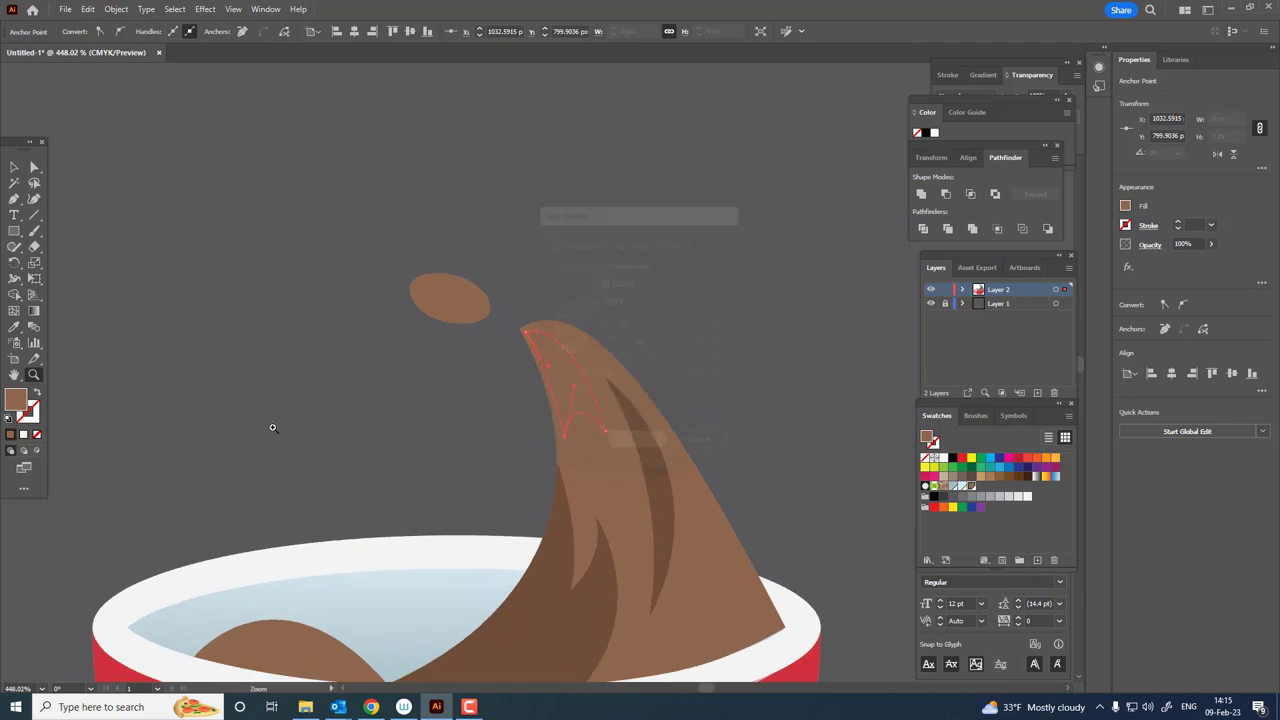
pyautogui.doubleClick(22, 401)
pyautogui.click(915, 232)
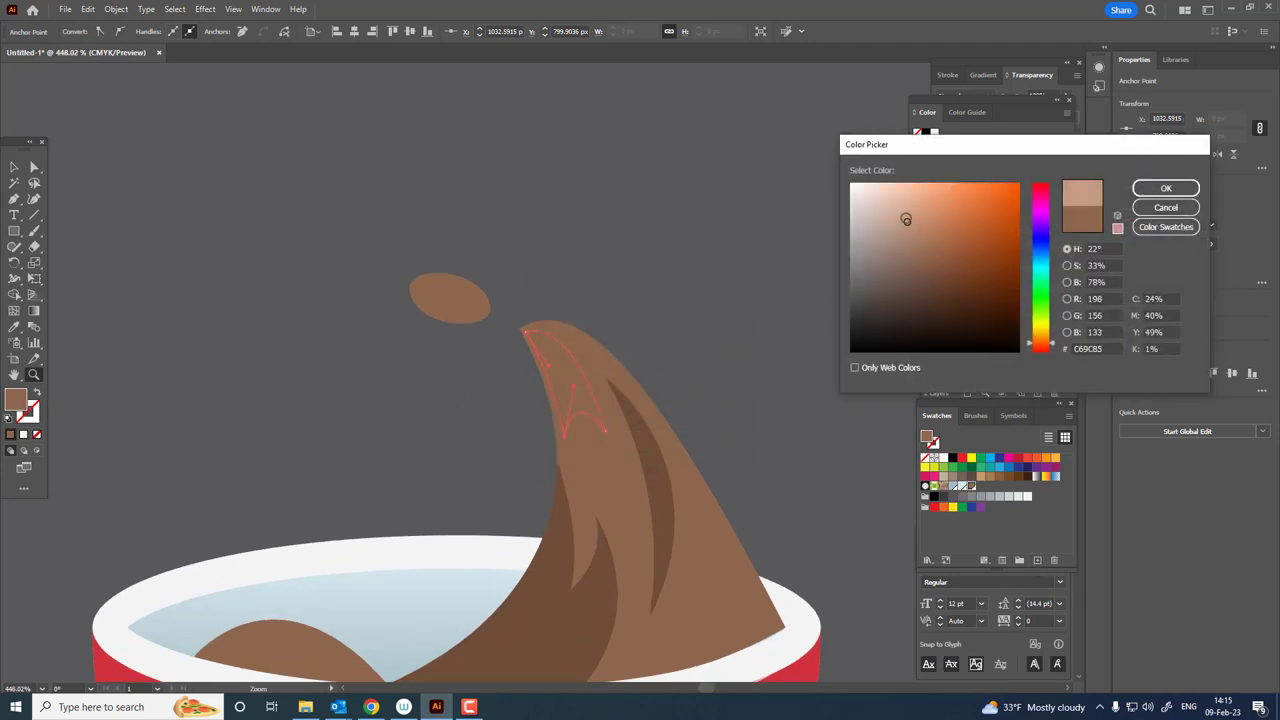
pyautogui.click(1166, 188)
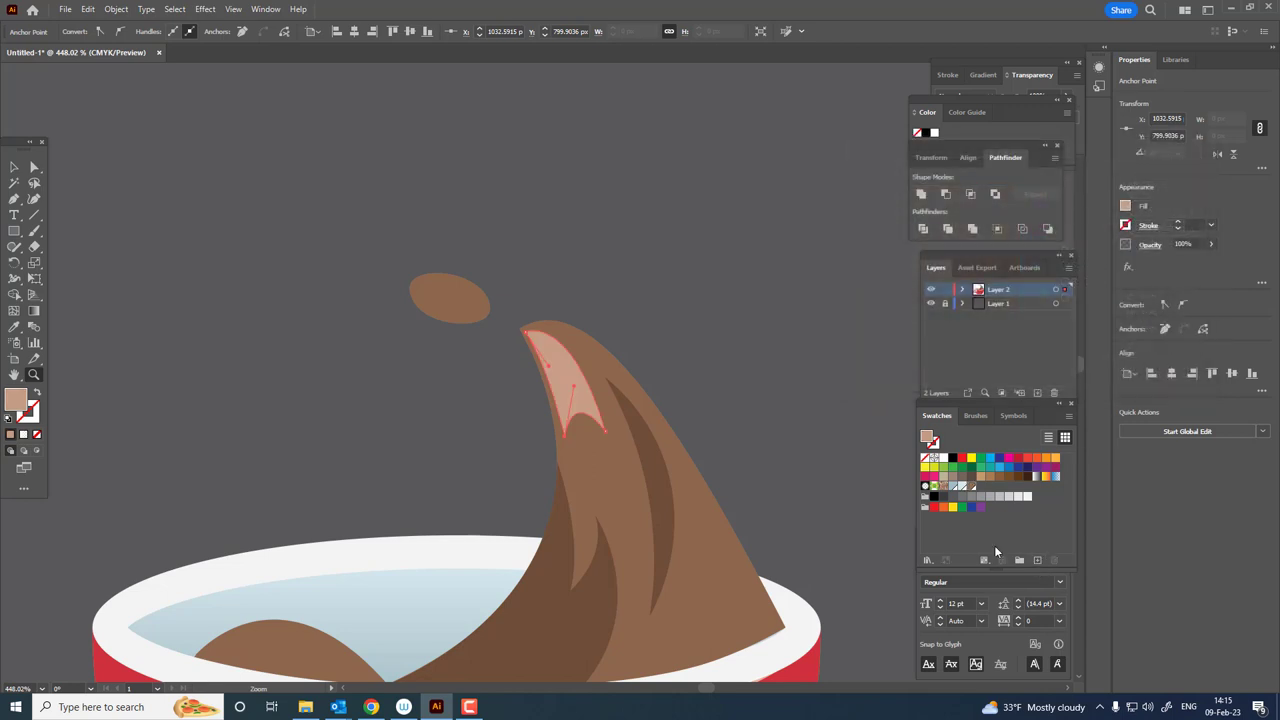
# Save the light tan as a new swatch and apply a top-to-bottom gradient to the highlight.
pyautogui.click(1040, 563)
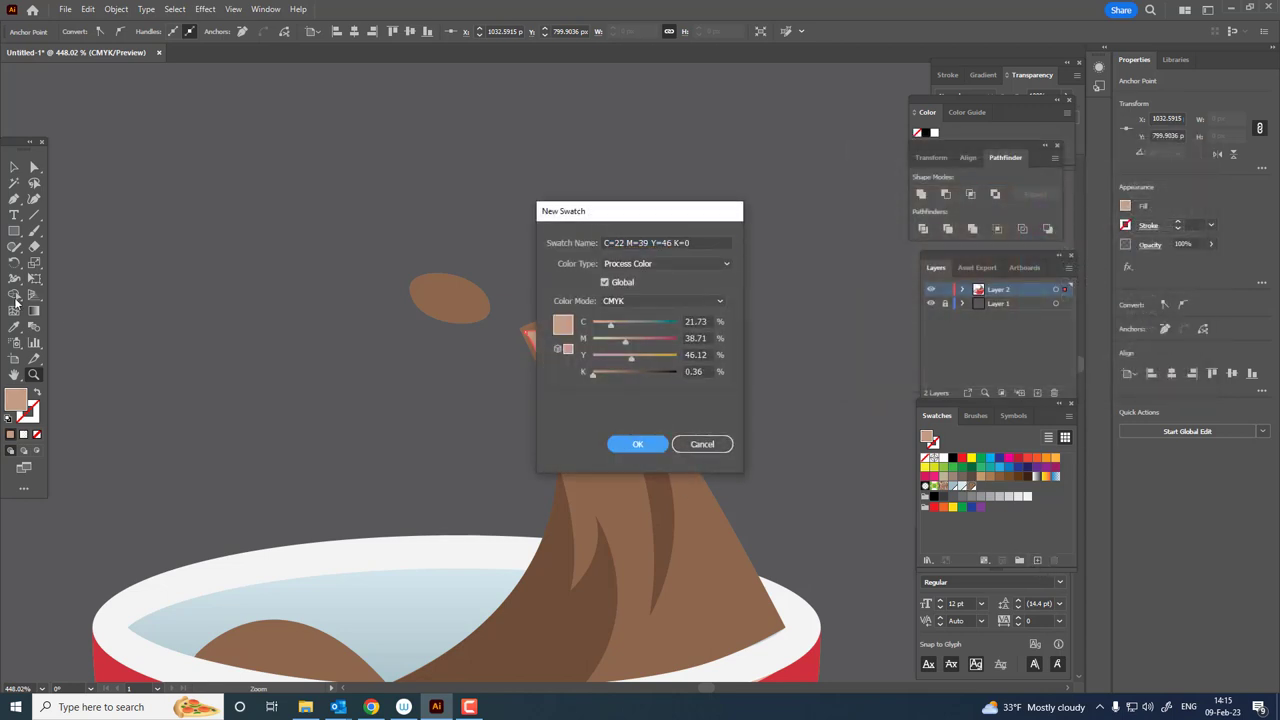
pyautogui.click(615, 448)
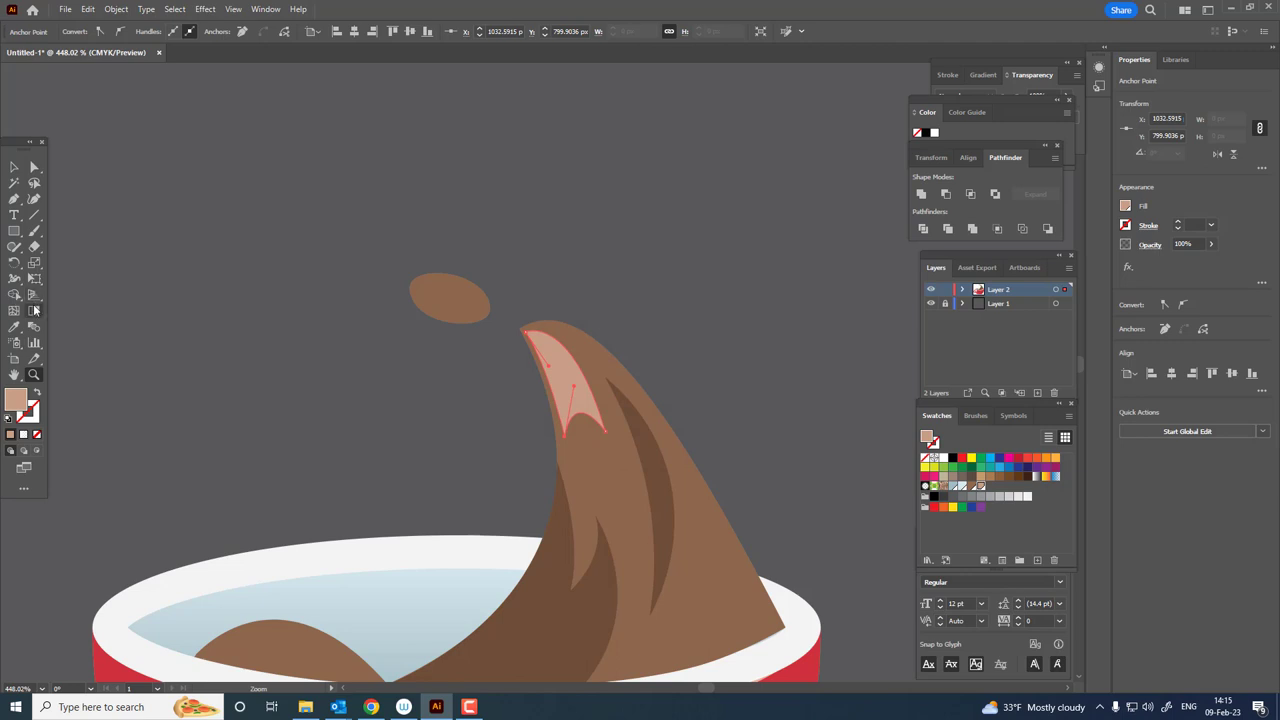
pyautogui.click(35, 311)
pyautogui.click(560, 380)
pyautogui.moveTo(537, 338)
pyautogui.mouseDown()
pyautogui.moveTo(565, 437)
pyautogui.moveTo(297, 357)
pyautogui.moveTo(263, 366)
pyautogui.moveTo(519, 480)
pyautogui.mouseUp()
pyautogui.press('z')
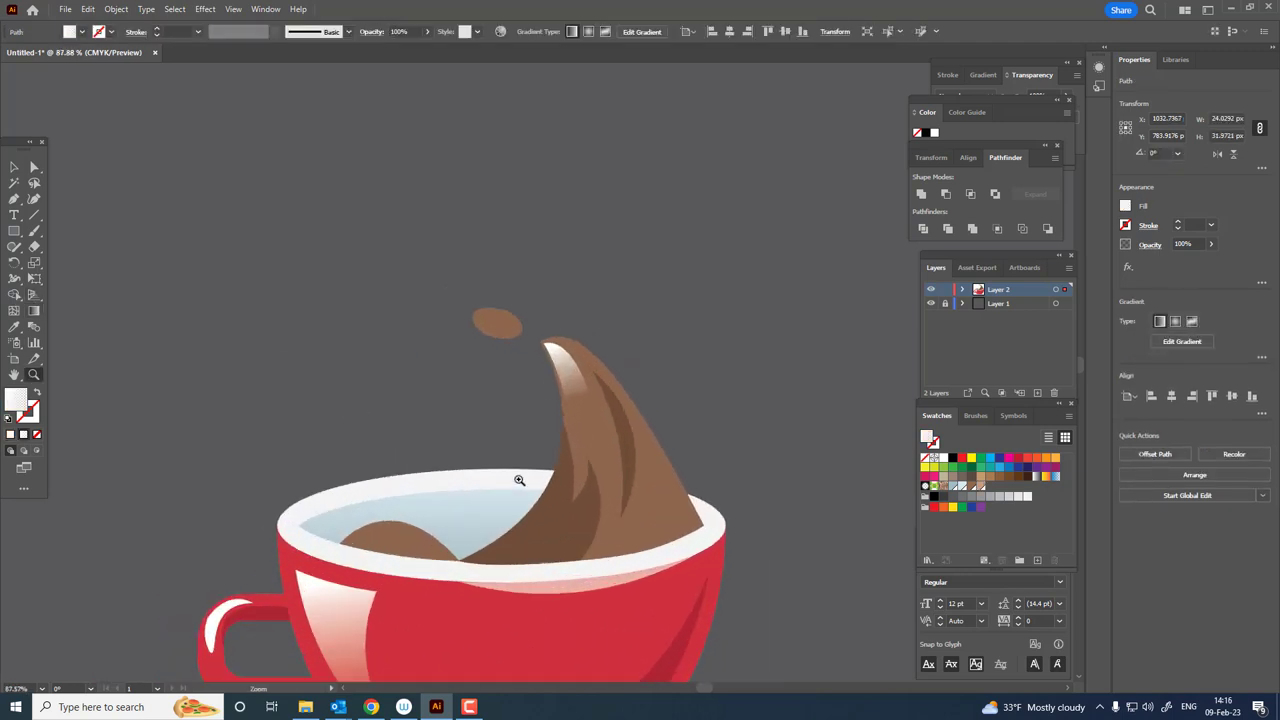
pyautogui.click(519, 480)
# Set the highlight's upper gradient stop to tan.
pyautogui.click(33, 313)
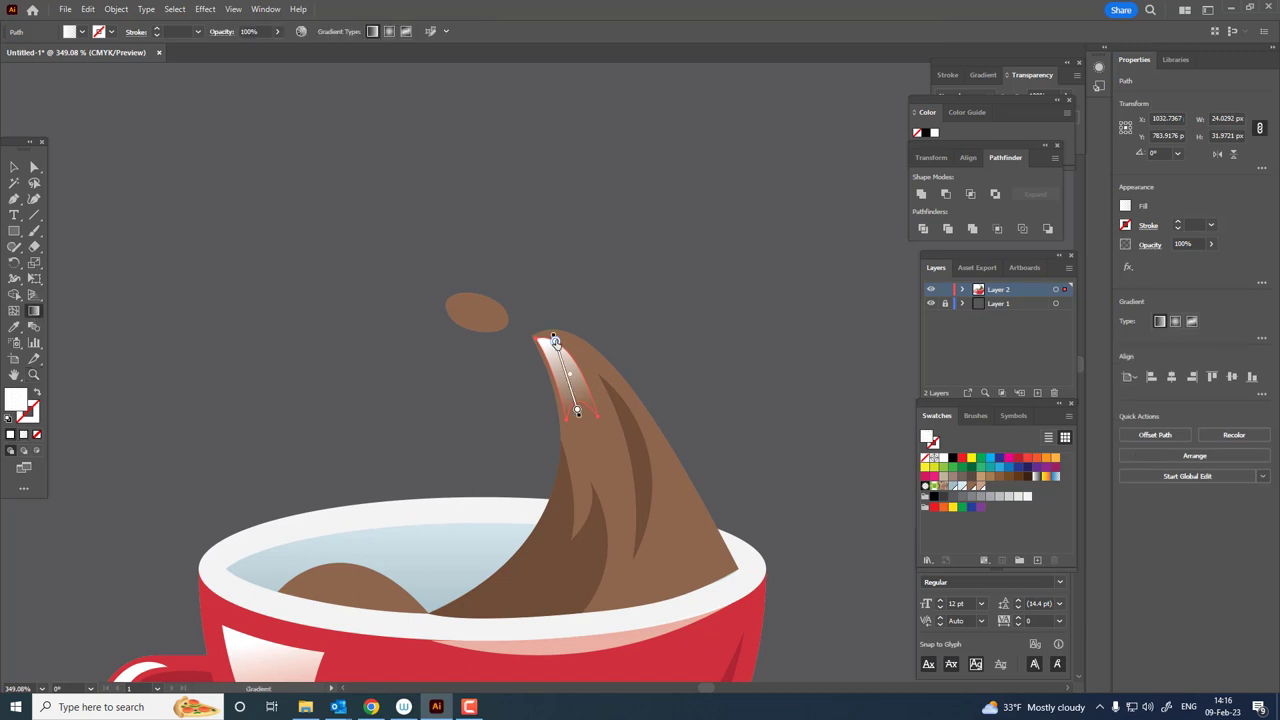
pyautogui.doubleClick(555, 343)
pyautogui.click(509, 408)
pyautogui.press('Escape')
pyautogui.press('z')
pyautogui.keyDown('alt'); pyautogui.click(592, 371); pyautogui.keyUp('alt')
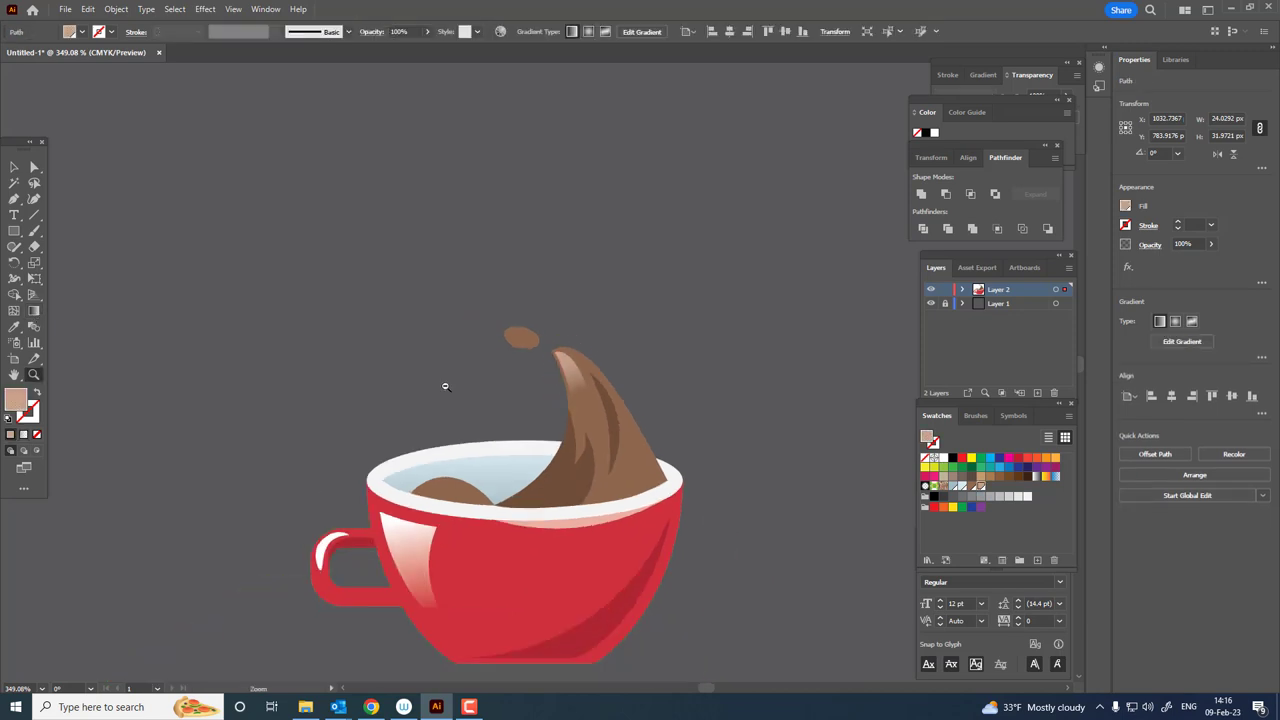
pyautogui.click(577, 370)
# Make the lower gradient stop brown at 0% opacity so the highlight fades out.
pyautogui.click(33, 311)
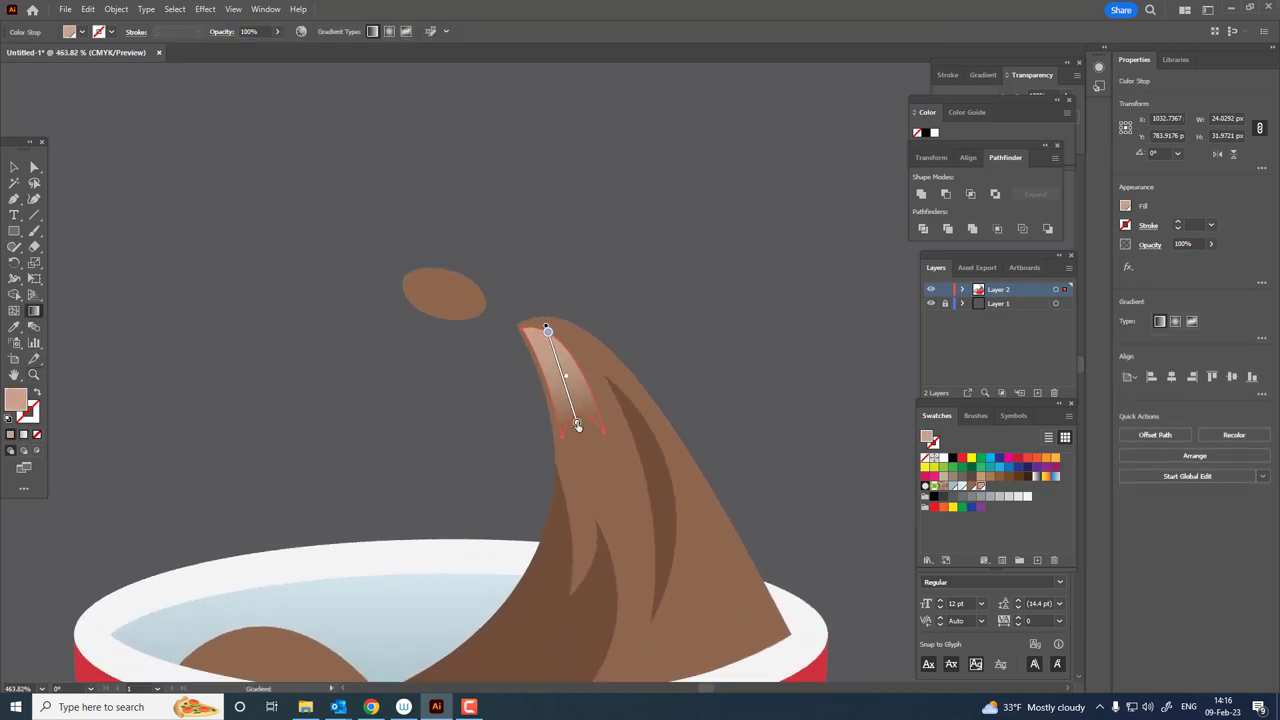
pyautogui.doubleClick(577, 423)
pyautogui.click(521, 476)
pyautogui.press('Escape')
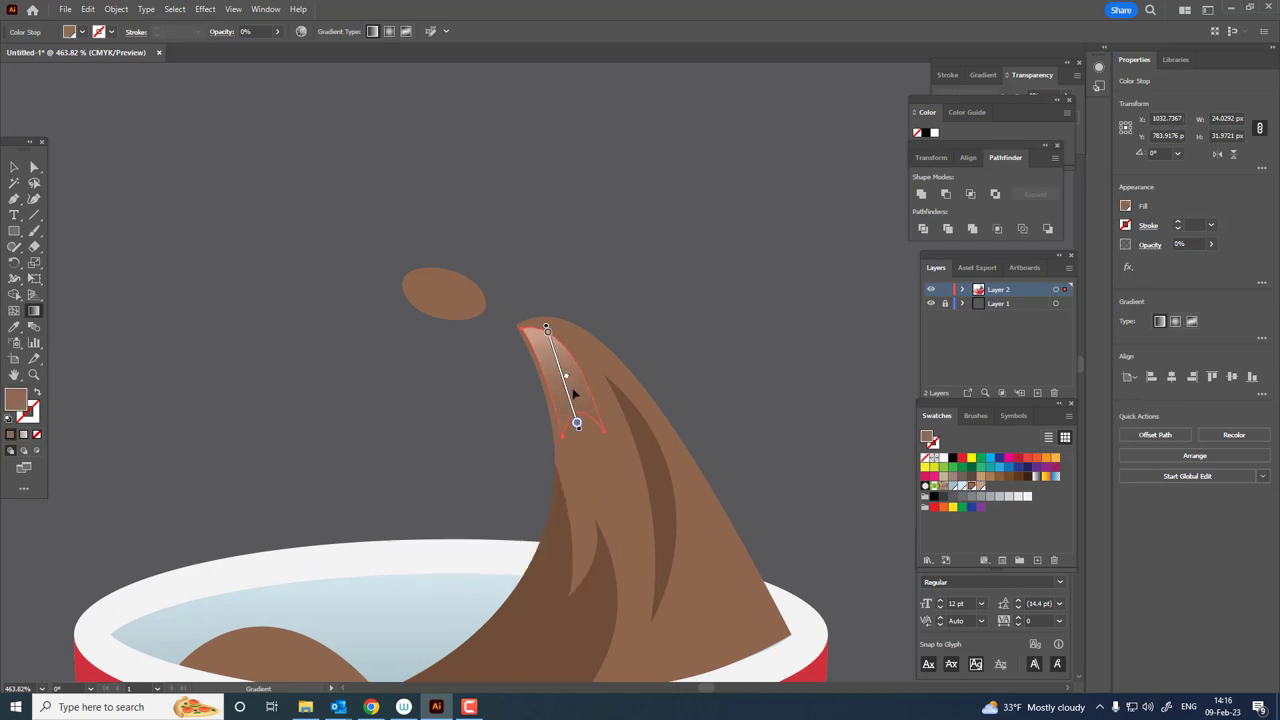
pyautogui.press('z')
pyautogui.moveTo(540, 400); pyautogui.dragTo(443, 423)
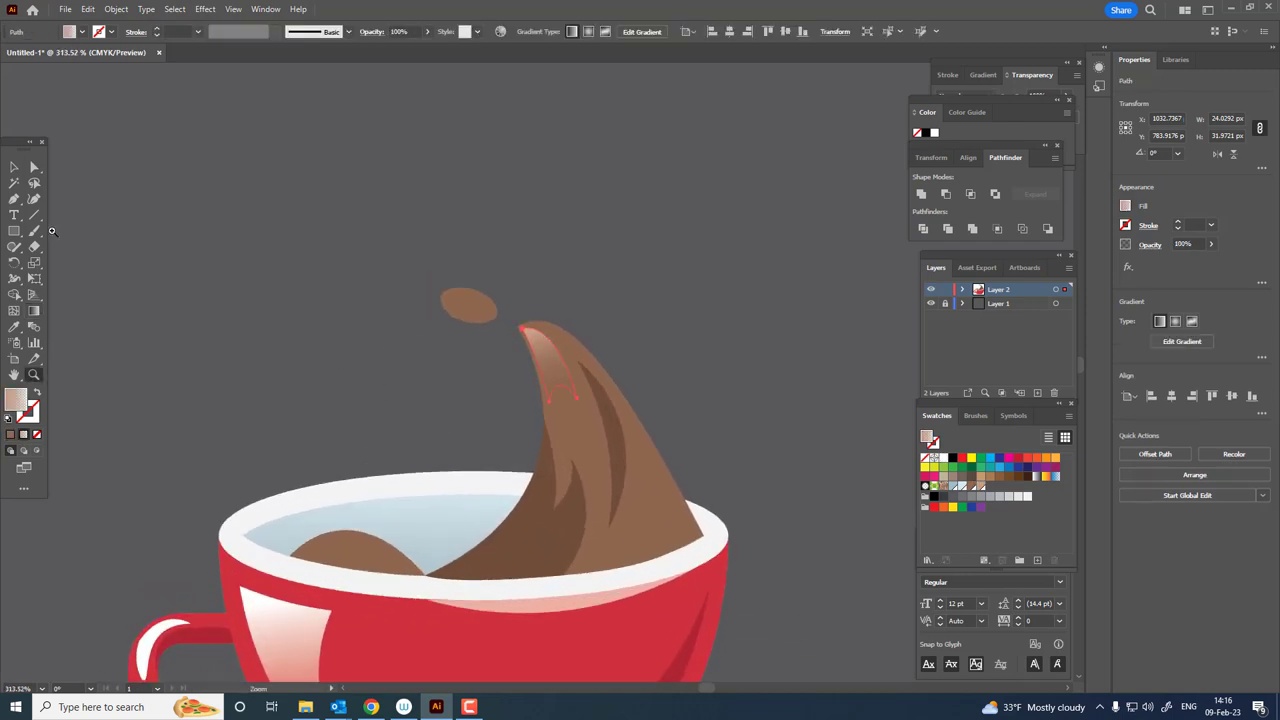
pyautogui.keyDown('ctrl'); pyautogui.click(555, 365); pyautogui.keyUp('ctrl')
# Draw a closed crescent shading path across the lower part of the flying droplet.
pyautogui.moveTo(457, 300); pyautogui.dragTo(560, 305)
pyautogui.click(14, 200)
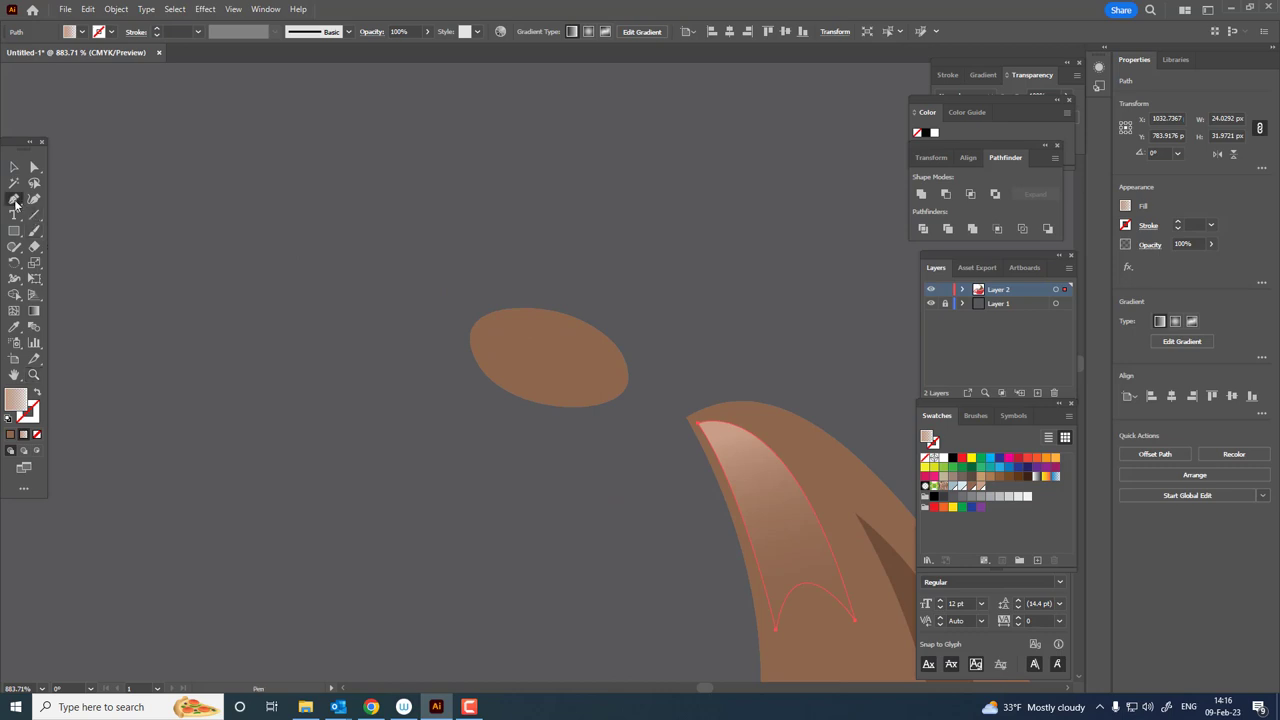
pyautogui.click(486, 354)
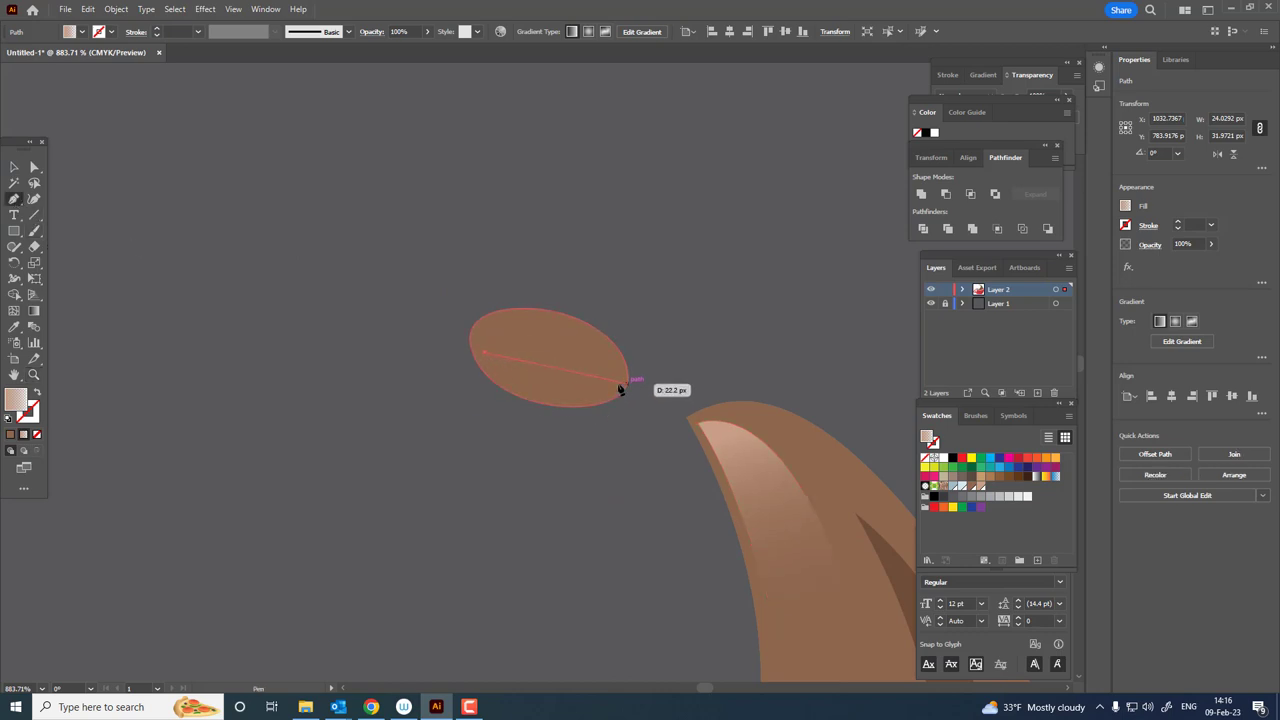
pyautogui.moveTo(616, 384); pyautogui.dragTo(684, 347)
pyautogui.click(616, 384)
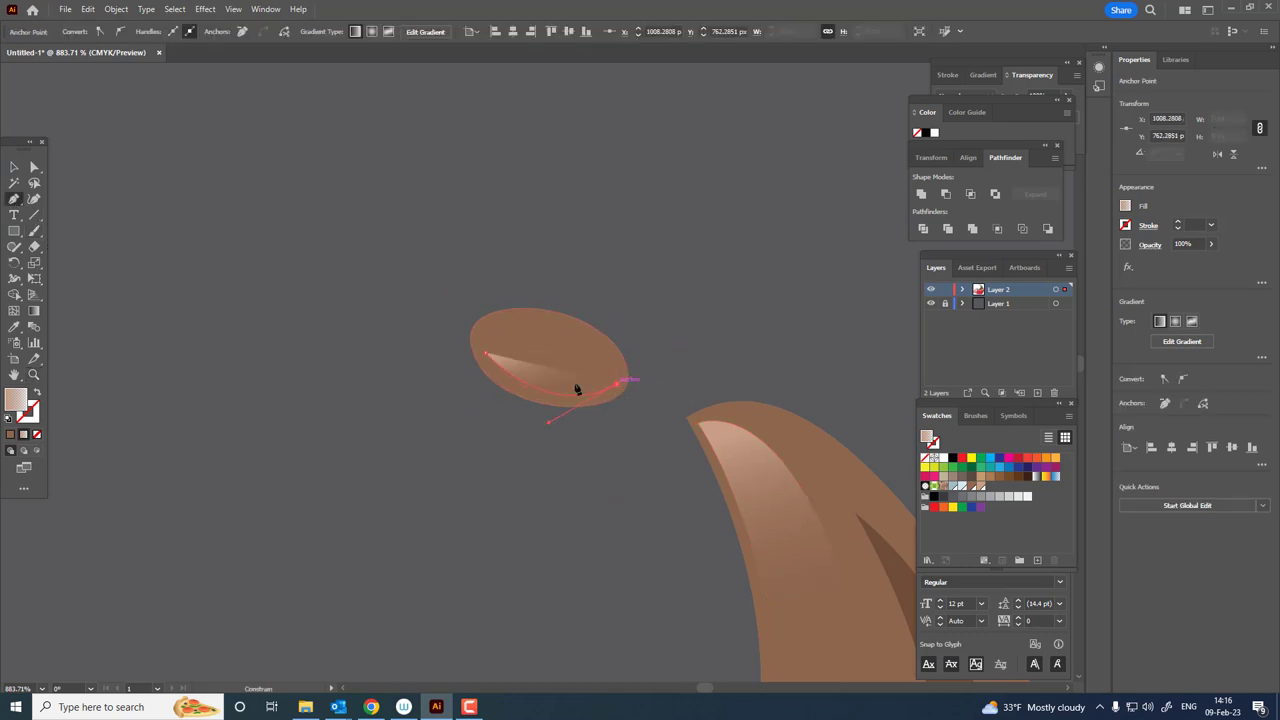
pyautogui.moveTo(486, 354); pyautogui.dragTo(446, 386)
pyautogui.hotkey('ctrl', '-')
pyautogui.hotkey('ctrl', '-')
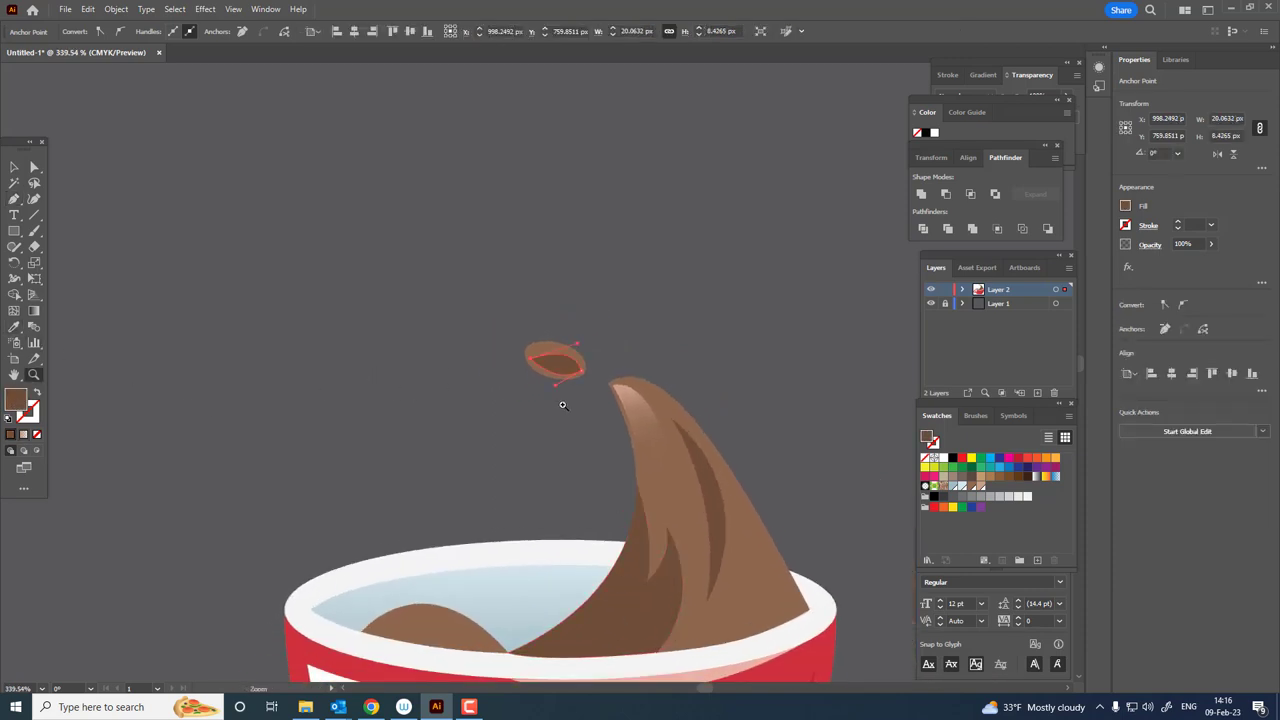
pyautogui.scroll(3, 560, 403)
pyautogui.scroll(3, 580, 309)
pyautogui.scroll(2, 711, 400)
pyautogui.scroll(-1, 197, 294)
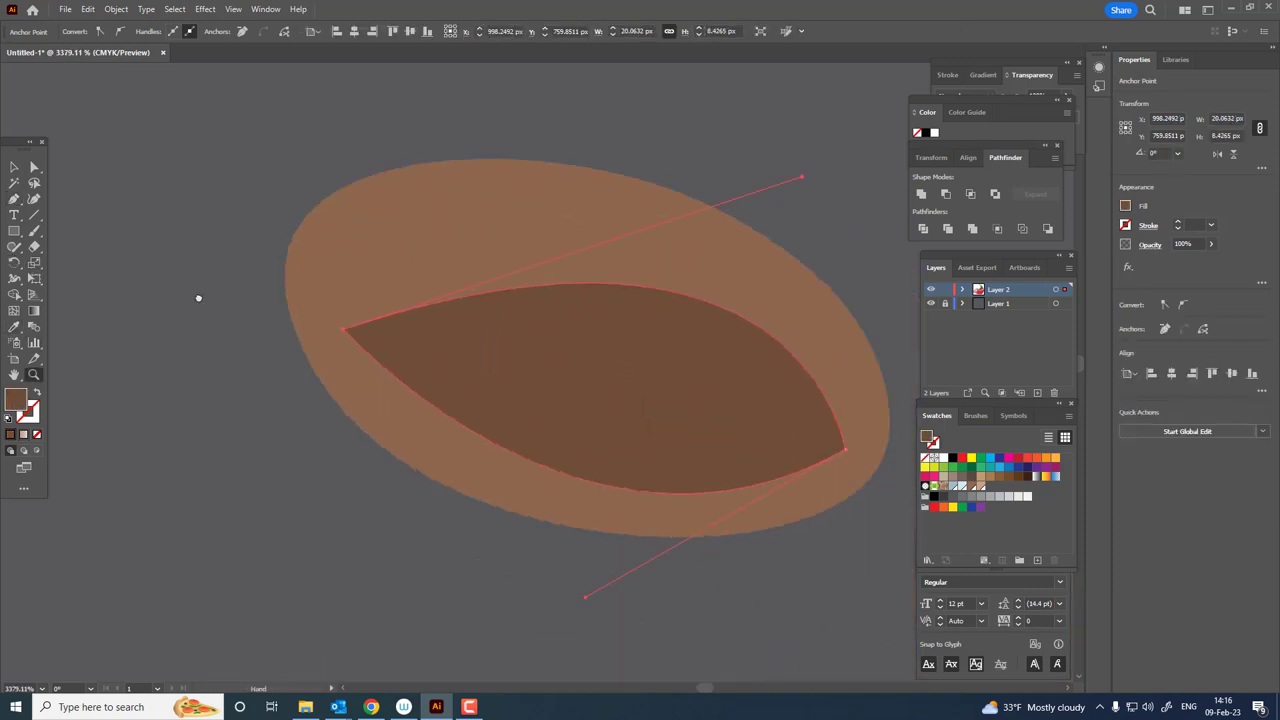
pyautogui.scroll(-1, 543, 317)
pyautogui.scroll(-1, 543, 317)
# Bend the shading's top edge down, deepen its middle dip, and adjust its corner points.
pyautogui.click(36, 199)
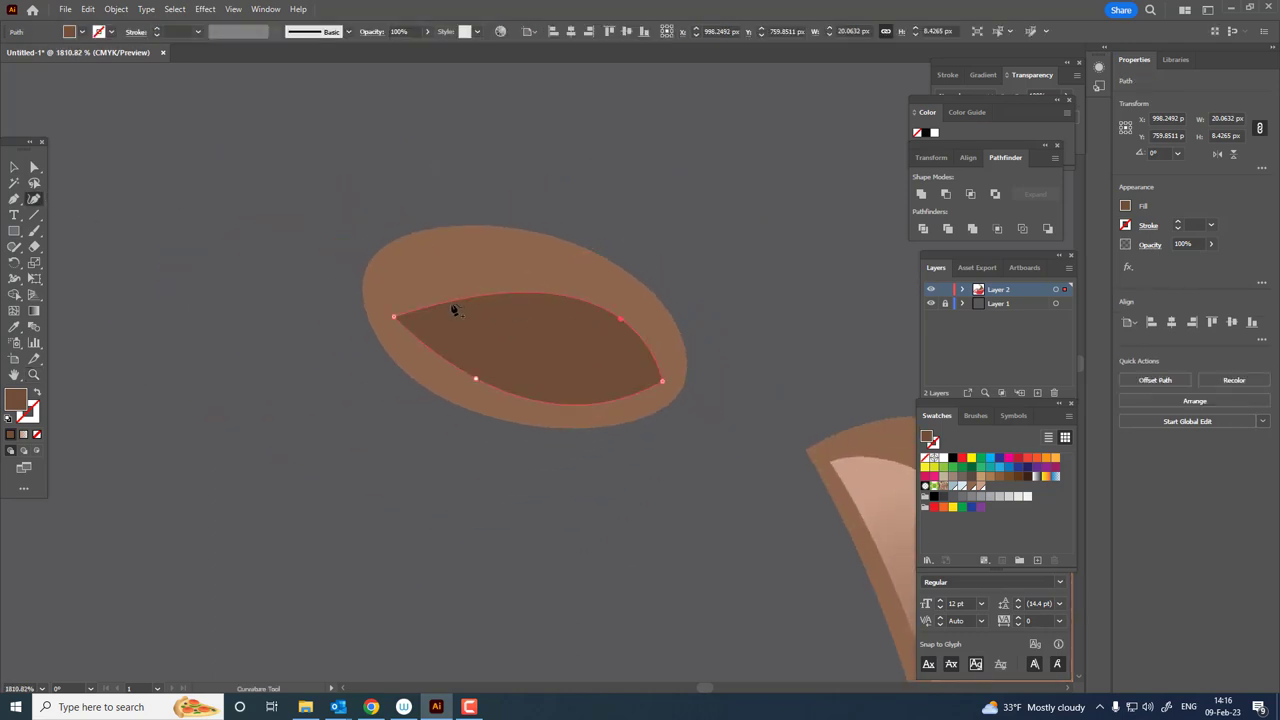
pyautogui.moveTo(511, 285); pyautogui.dragTo(557, 357)
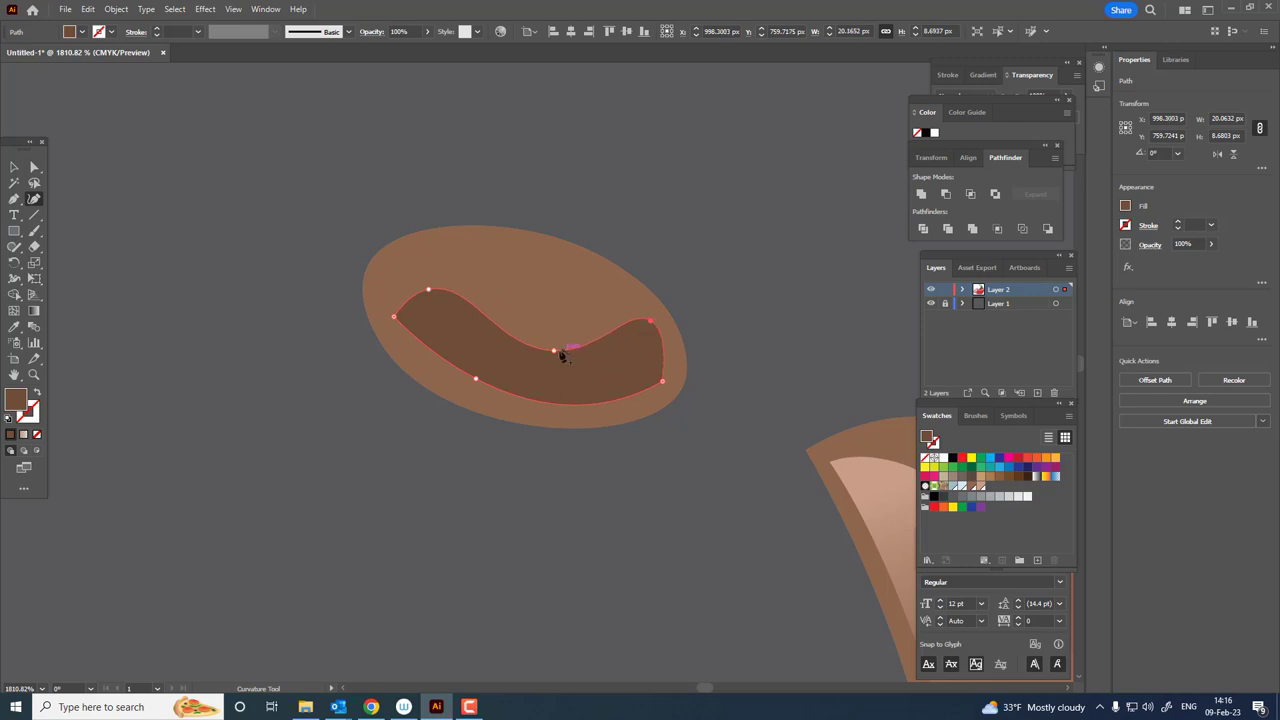
pyautogui.moveTo(561, 355); pyautogui.dragTo(560, 367)
pyautogui.moveTo(428, 291); pyautogui.dragTo(413, 297)
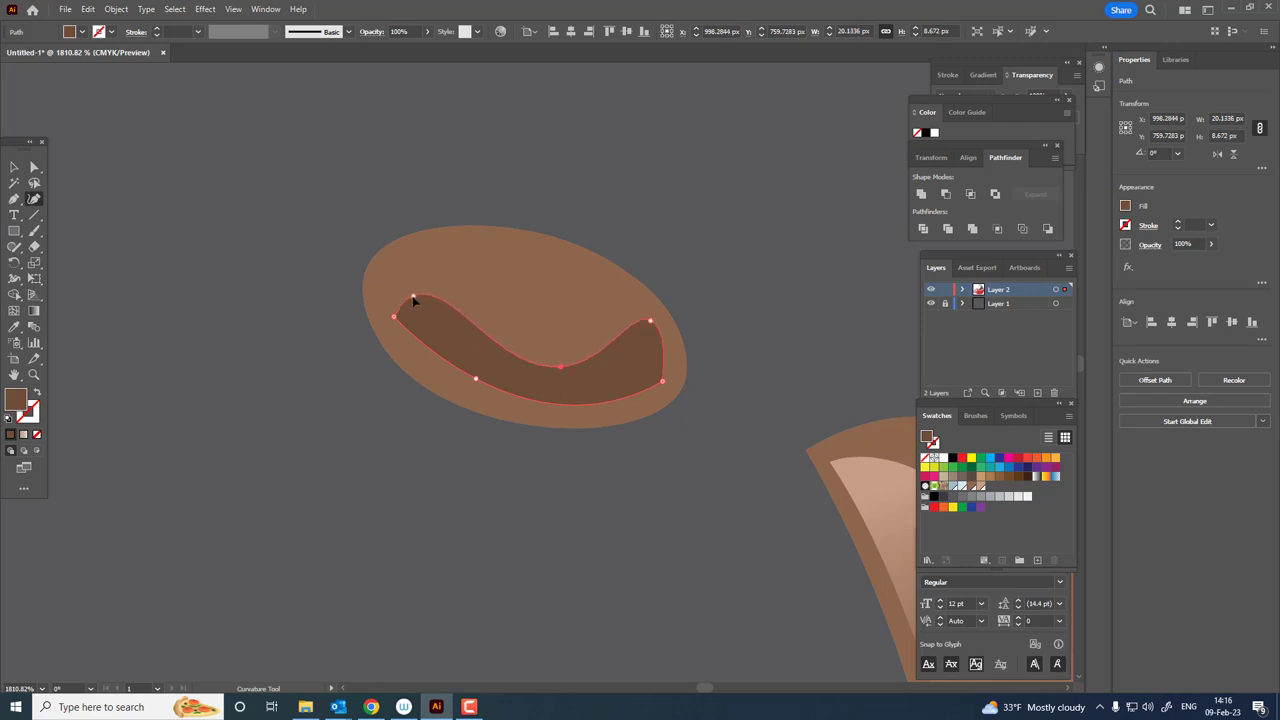
pyautogui.moveTo(476, 379); pyautogui.dragTo(471, 382)
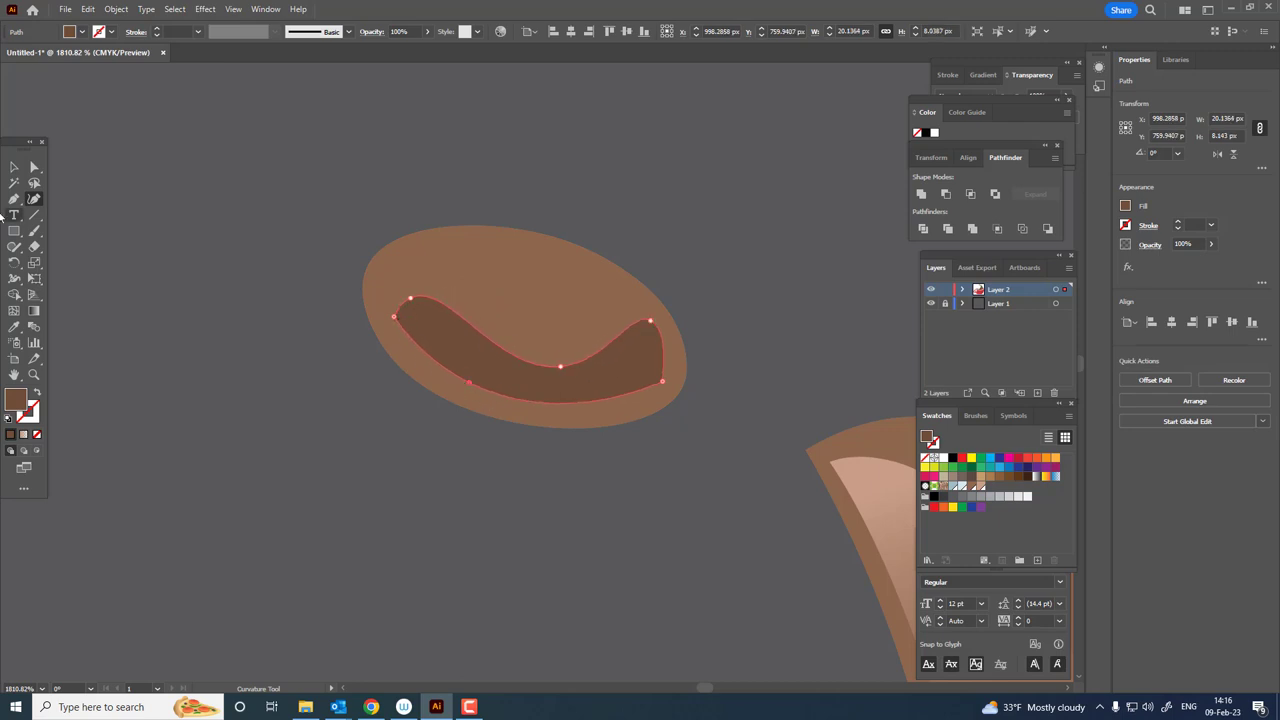
# Try rounding the shading's upper-left corner with Direct Selection, then undo it.
pyautogui.click(33, 168)
pyautogui.moveTo(409, 324); pyautogui.dragTo(452, 350)
pyautogui.hotkey('ctrl', 'z')
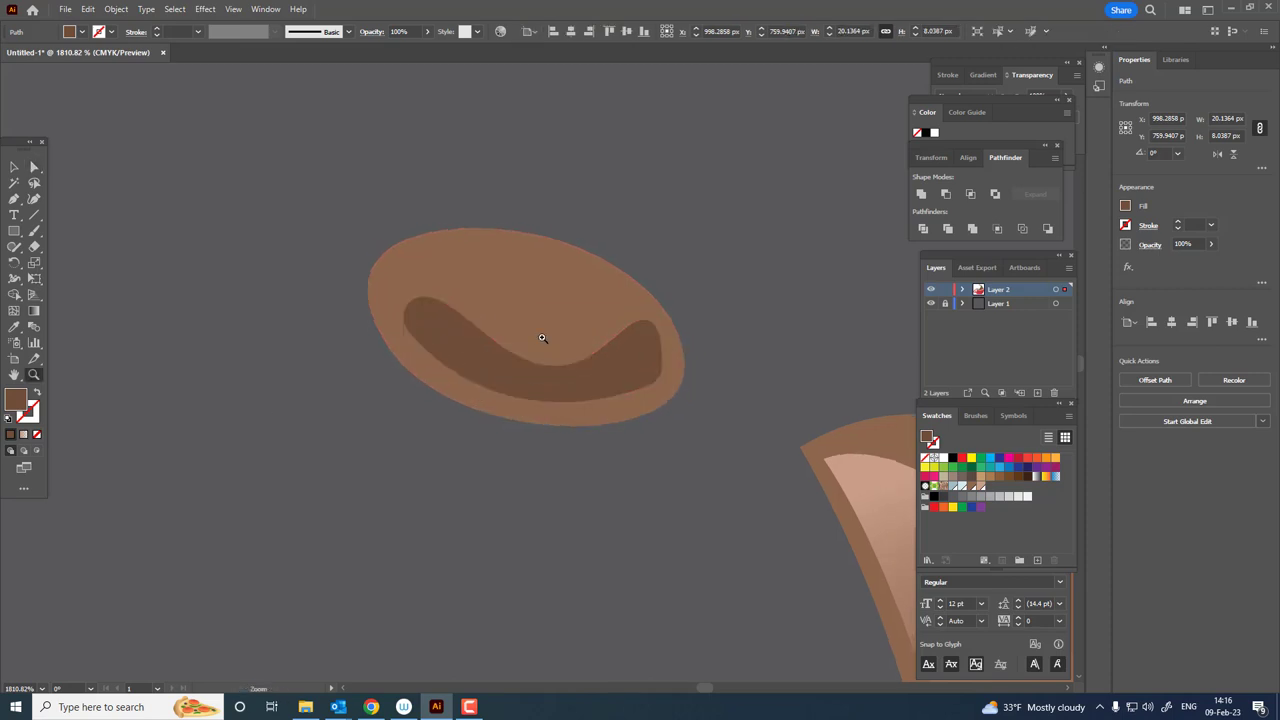
pyautogui.scroll(-1, 509, 363)
# Draw a highlight across the droplet's top and copy the splash highlight's gradient onto it.
pyautogui.keyDown('ctrl'); pyautogui.click(455, 224); pyautogui.keyUp('ctrl')
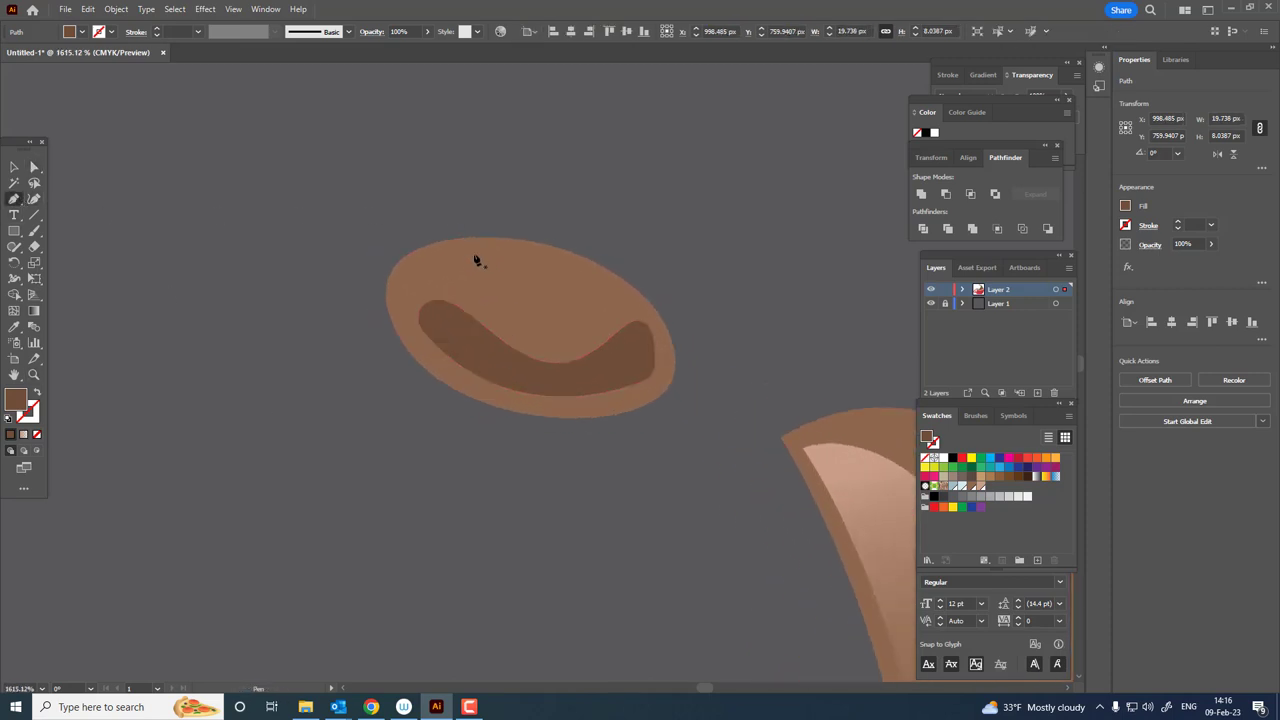
pyautogui.moveTo(506, 289); pyautogui.dragTo(557, 277)
pyautogui.moveTo(478, 255); pyautogui.dragTo(478, 258)
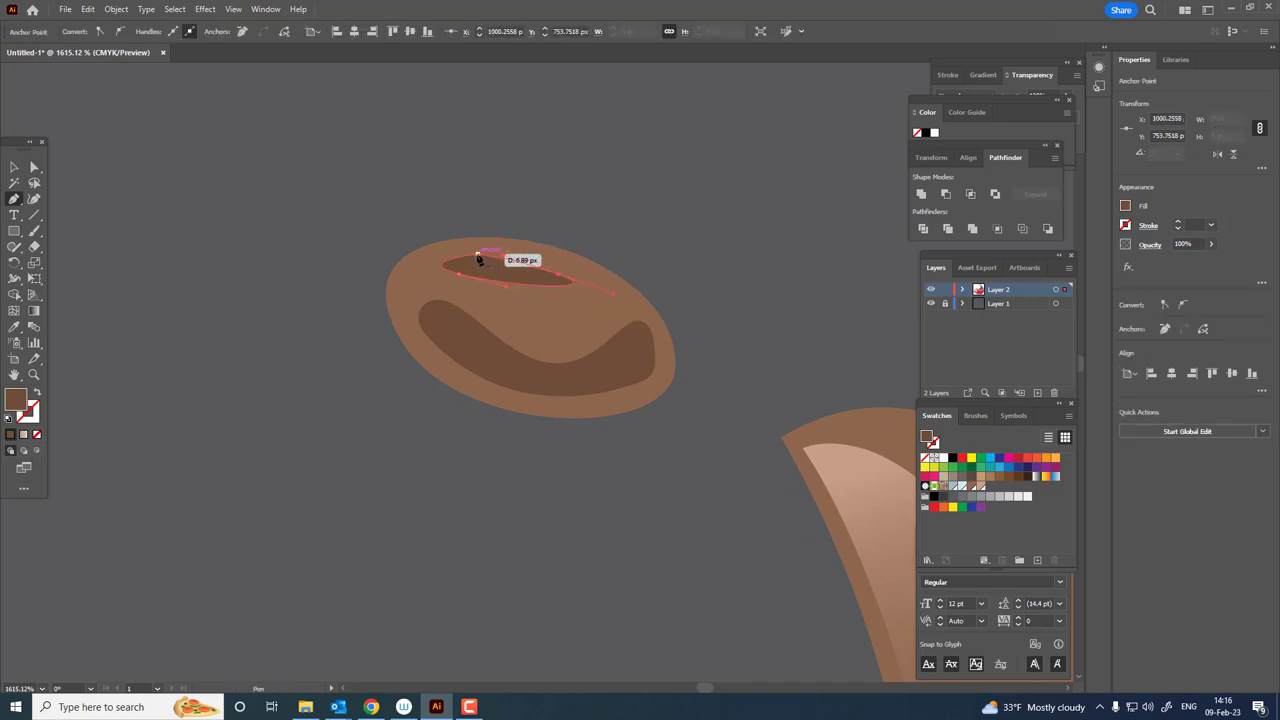
pyautogui.scroll(-5, 445, 264)
pyautogui.press('i')
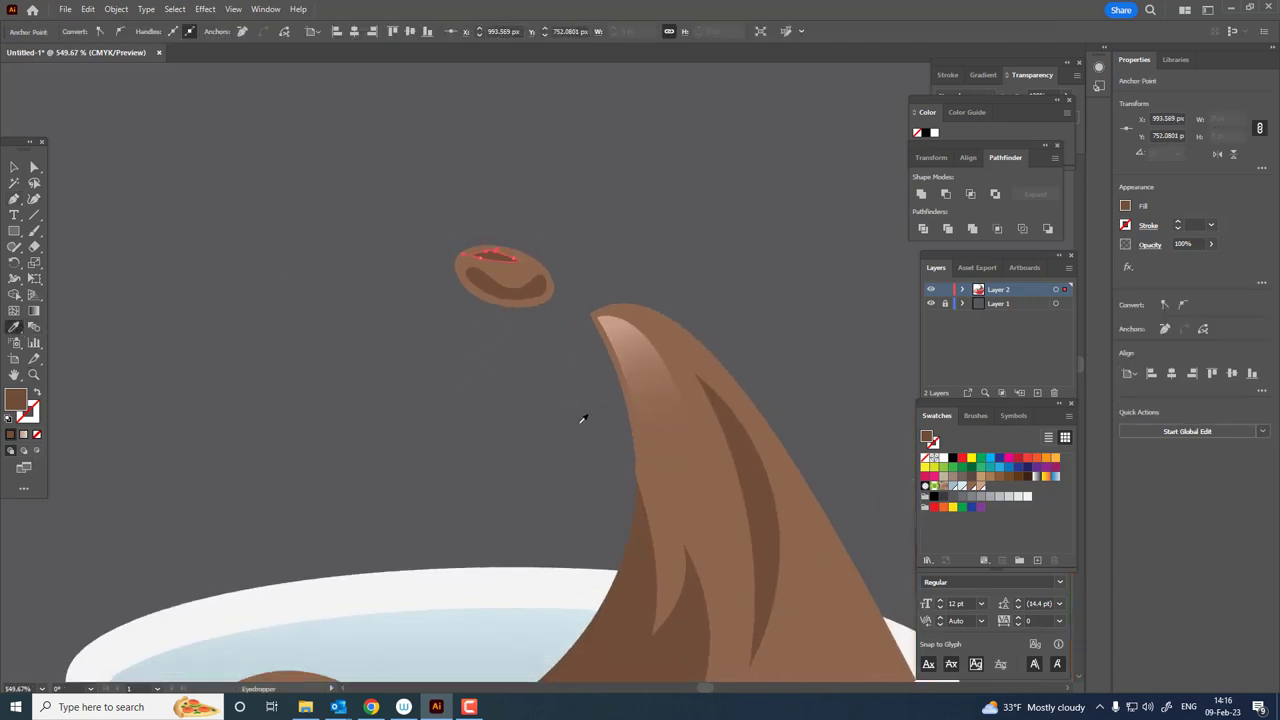
pyautogui.click(604, 318)
pyautogui.scroll(5, 506, 241)
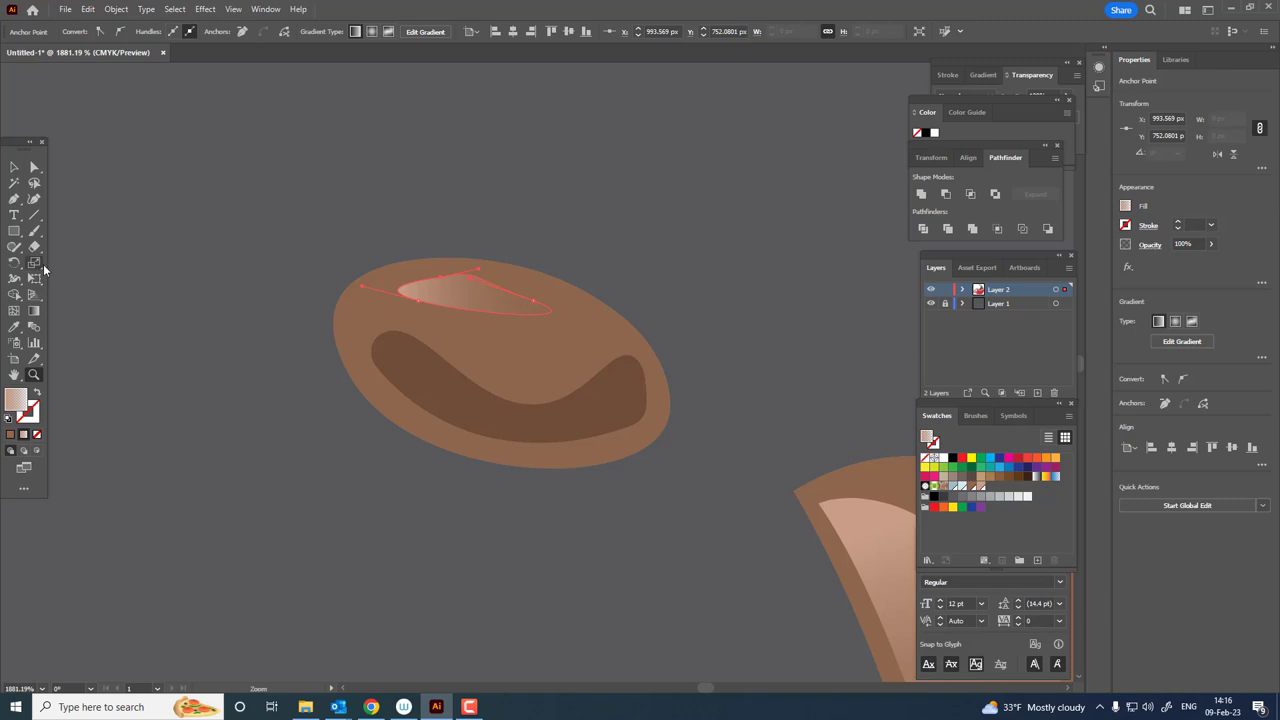
# Refine the droplet highlight's curve and zoom back out.
pyautogui.click(34, 199)
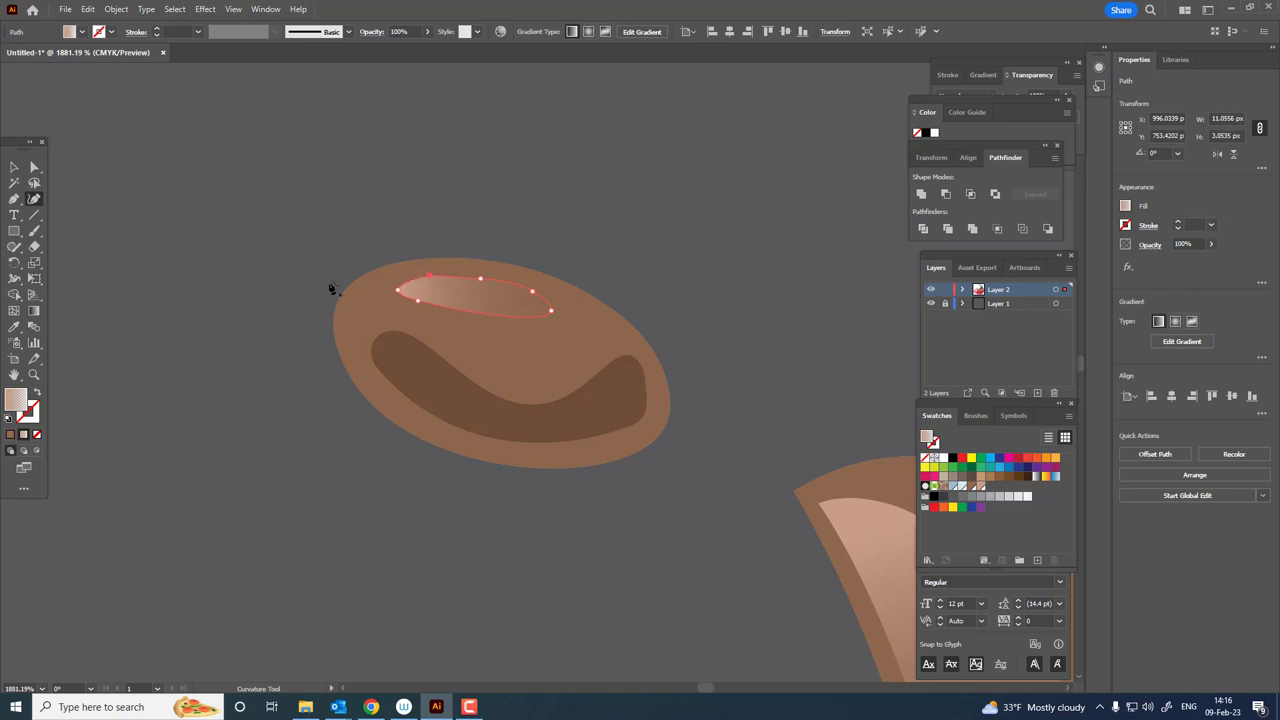
pyautogui.click(34, 168)
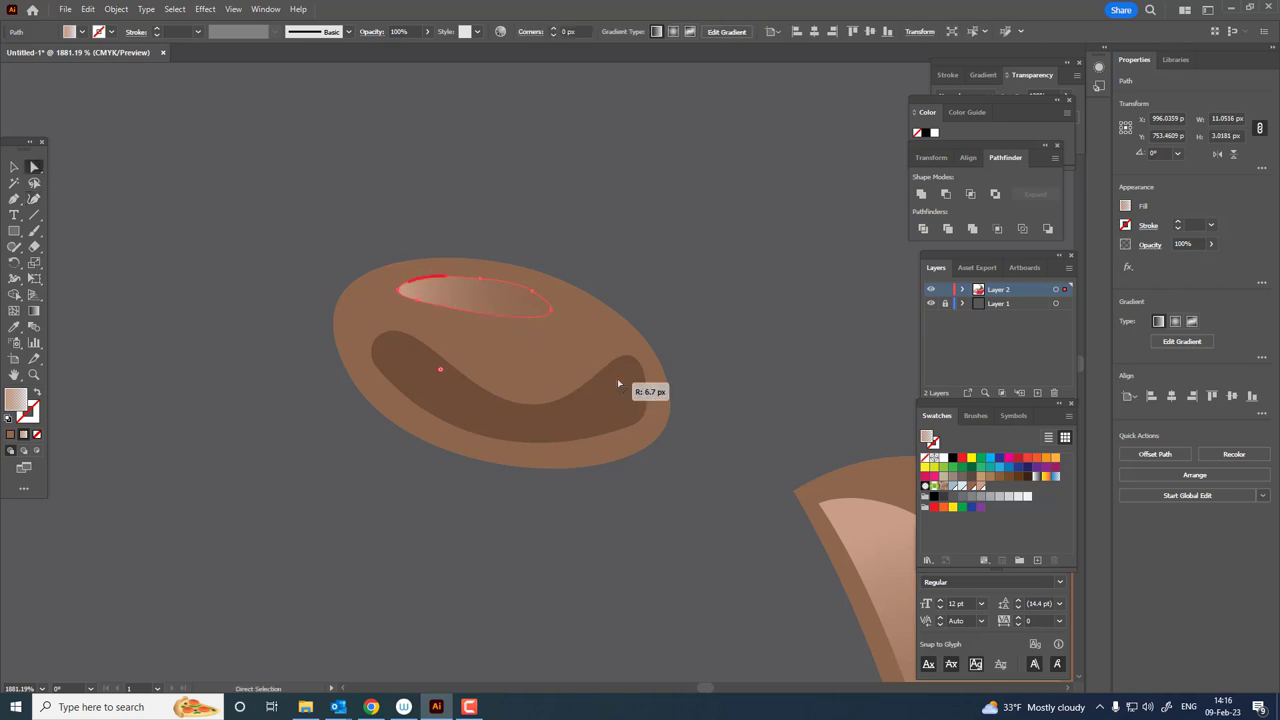
pyautogui.scroll(-5, 560, 300)
pyautogui.scroll(-2, 557, 297)
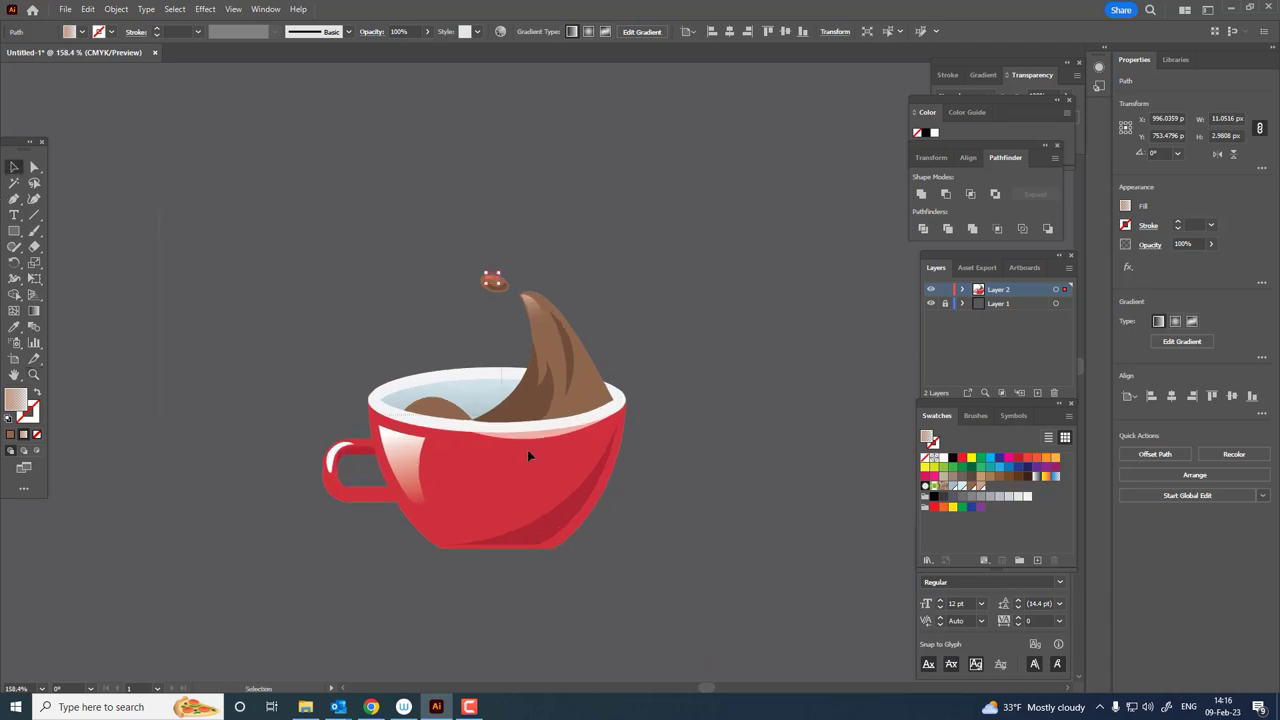
# Group all the cup artwork and rotate the group about 35° clockwise.
pyautogui.hotkey('ctrl', 'a')
pyautogui.click(116, 9)
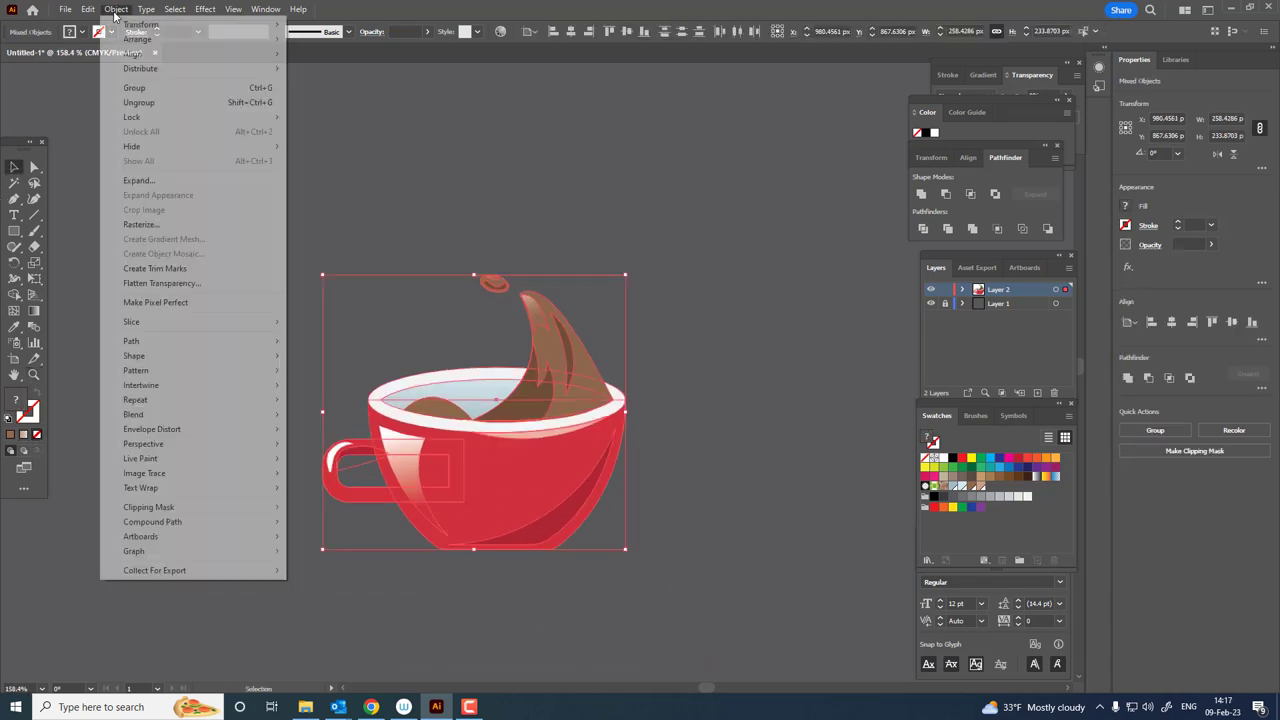
pyautogui.click(152, 90)
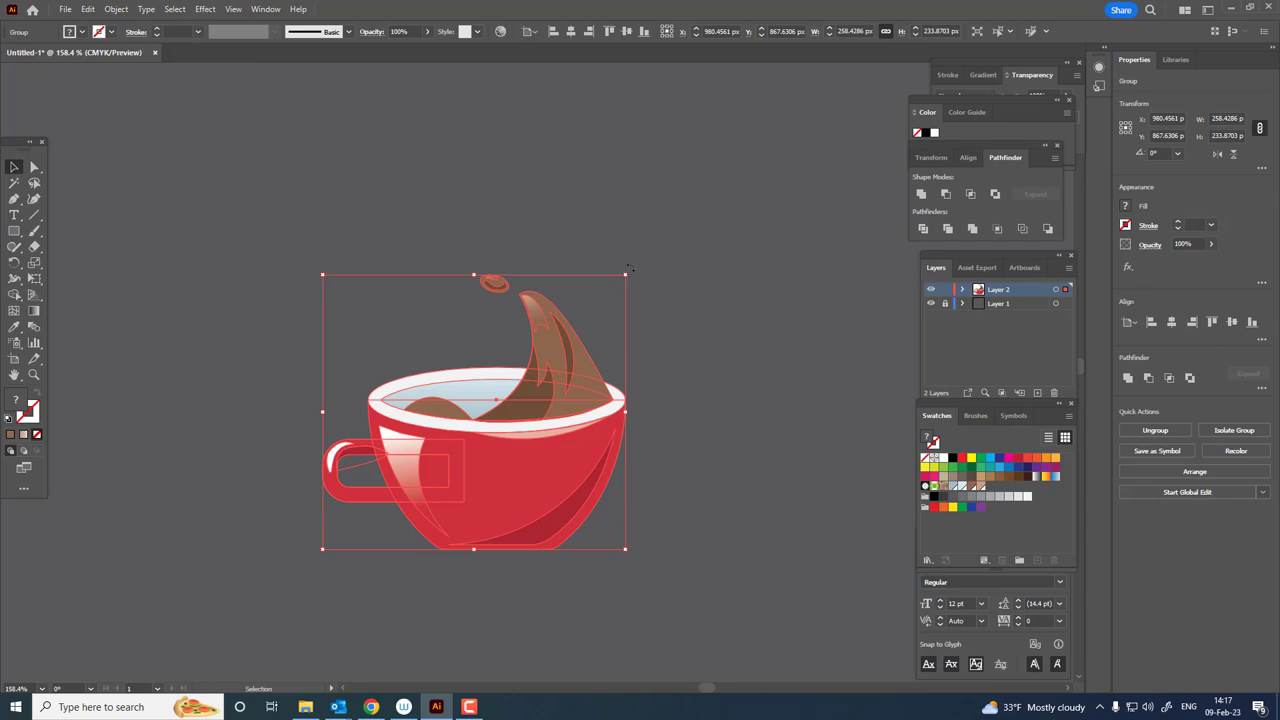
pyautogui.moveTo(630, 268); pyautogui.dragTo(737, 344)
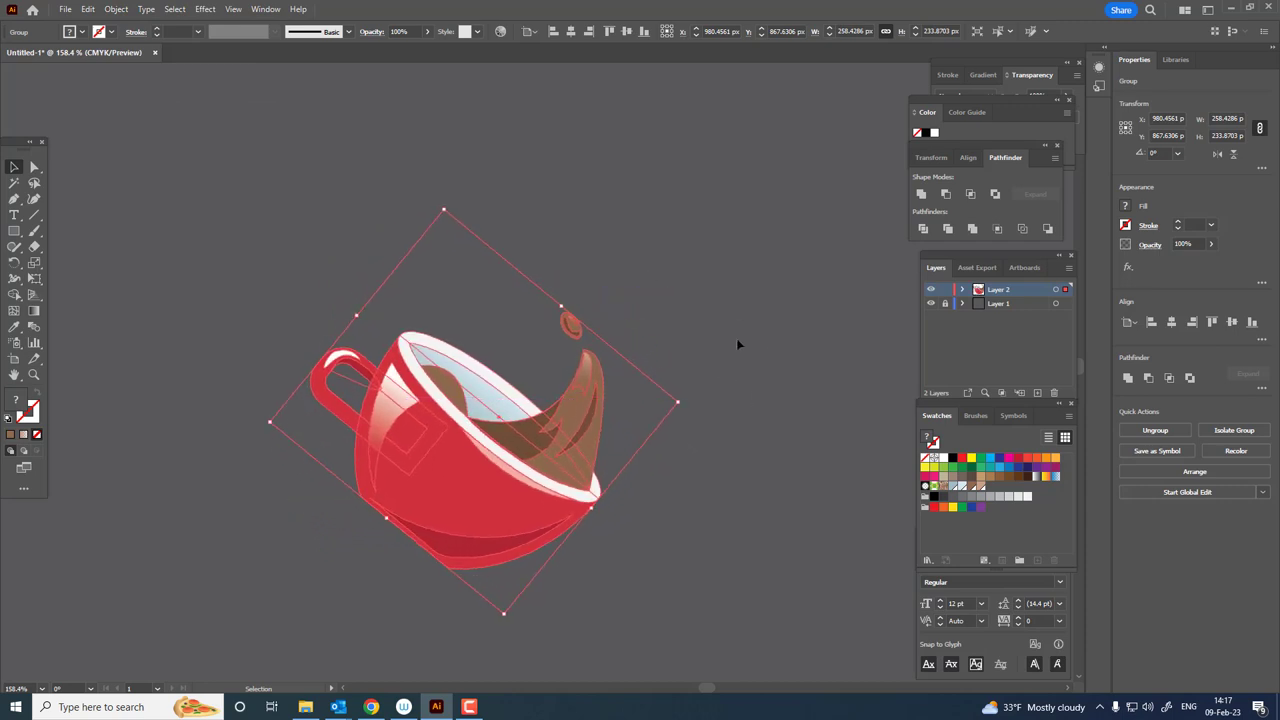
pyautogui.hotkey('ctrl', 'shift', 'a')
pyautogui.press('z')
pyautogui.click(675, 344)
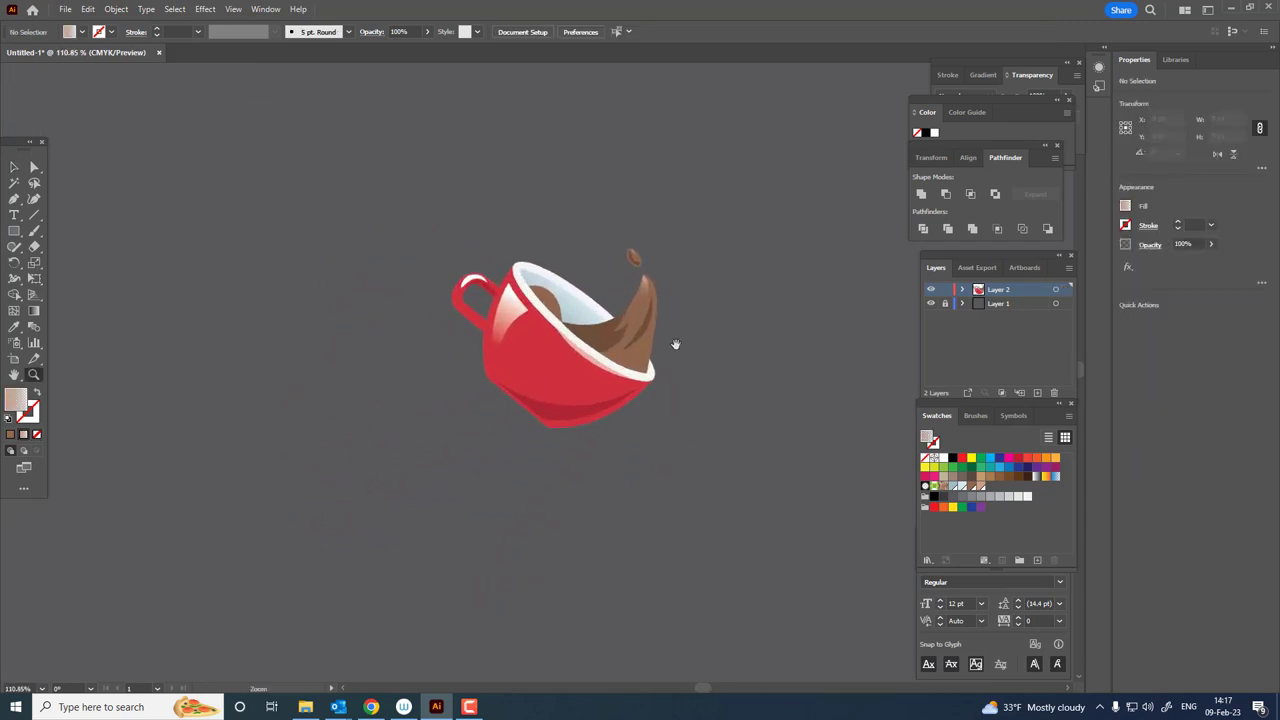
pyautogui.moveTo(675, 344); pyautogui.dragTo(522, 311)
pyautogui.moveTo(14, 231); pyautogui.dragTo(85, 263)
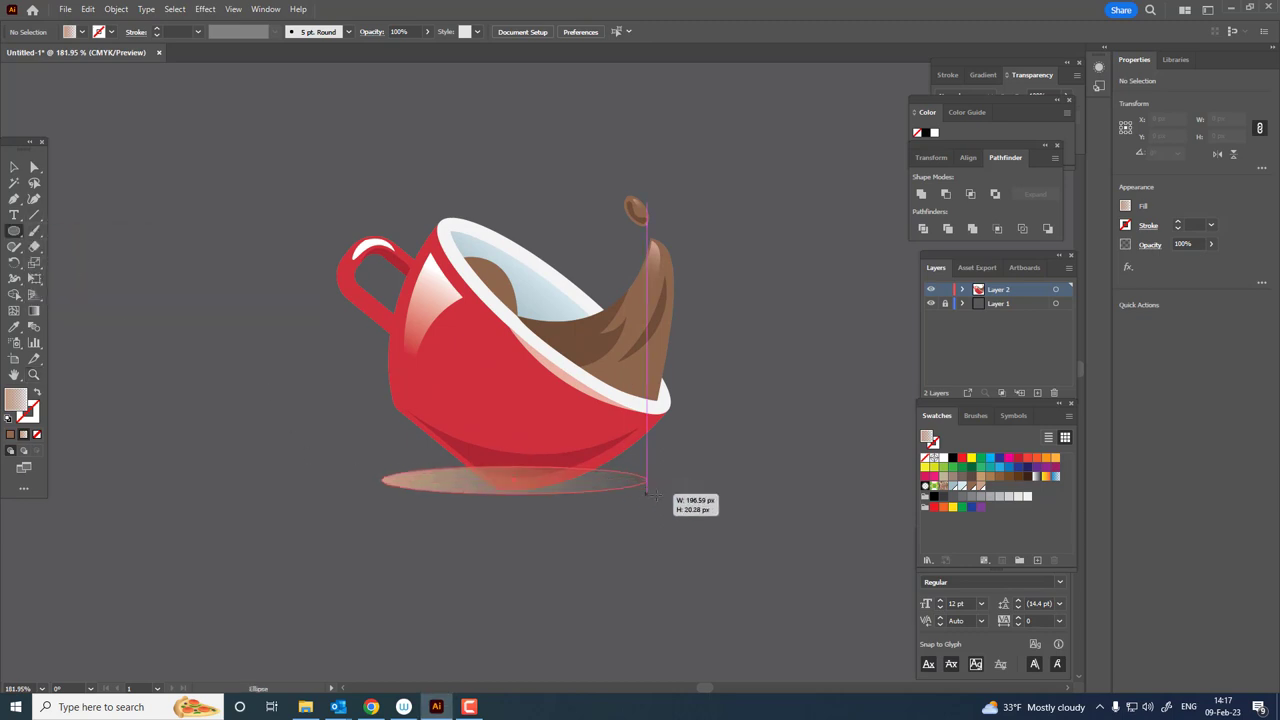
# Draw a flat ellipse beneath the cup and send it to the back.
pyautogui.moveTo(382, 466); pyautogui.dragTo(710, 505)
pyautogui.press('v')
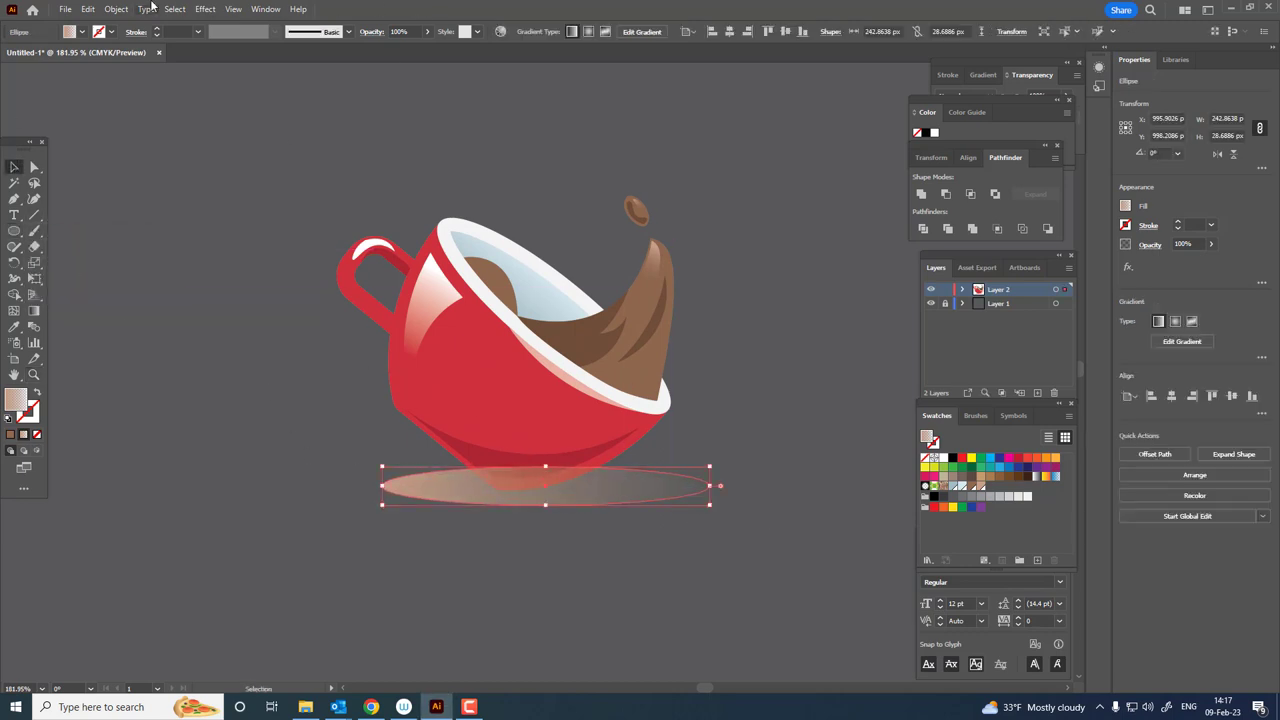
pyautogui.click(116, 9)
pyautogui.click(429, 83)
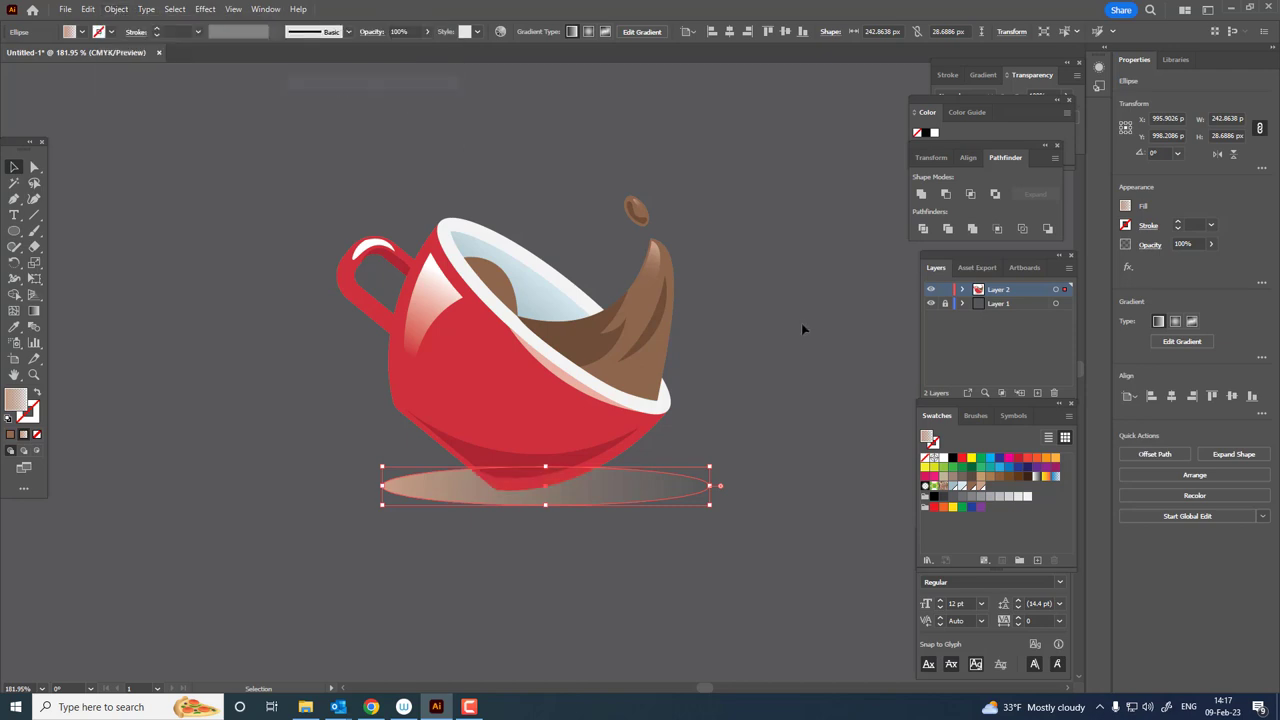
pyautogui.click(719, 500)
# Position the shadow ellipse slightly left and down under the cup.
pyautogui.press('z')
pyautogui.moveTo(730, 434); pyautogui.dragTo(745, 434)
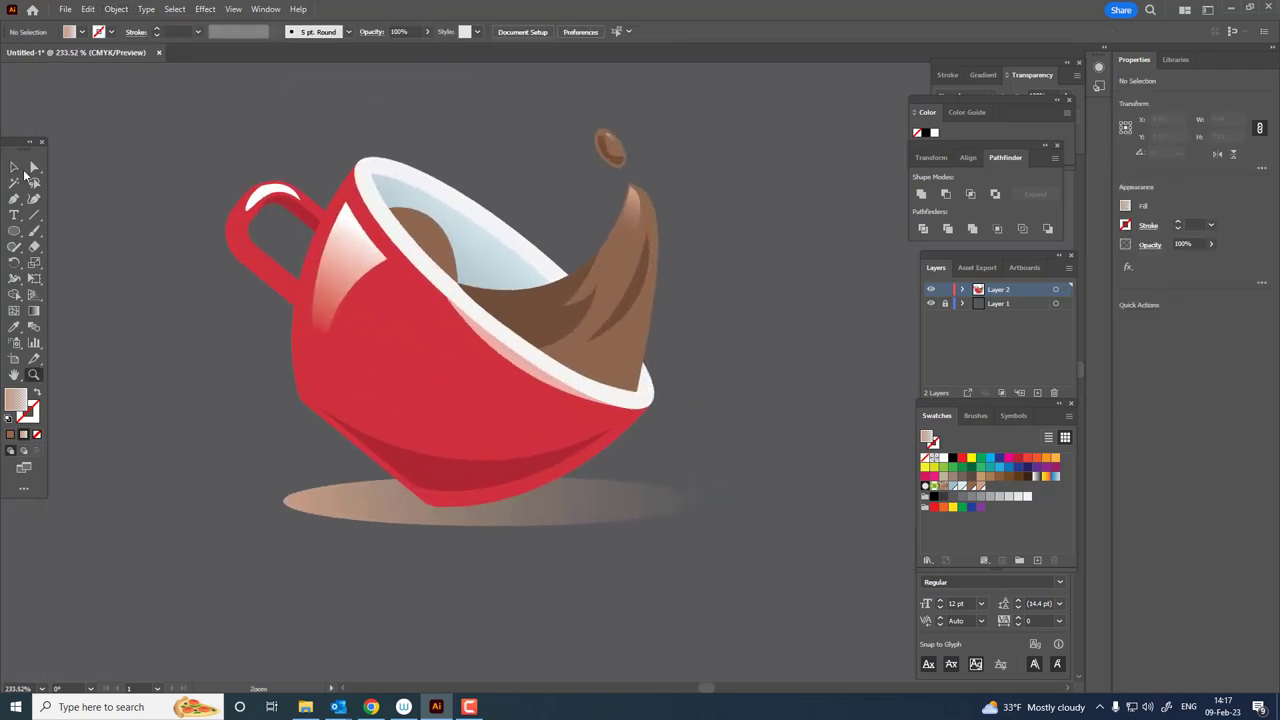
pyautogui.click(13, 168)
pyautogui.moveTo(609, 522); pyautogui.dragTo(562, 540)
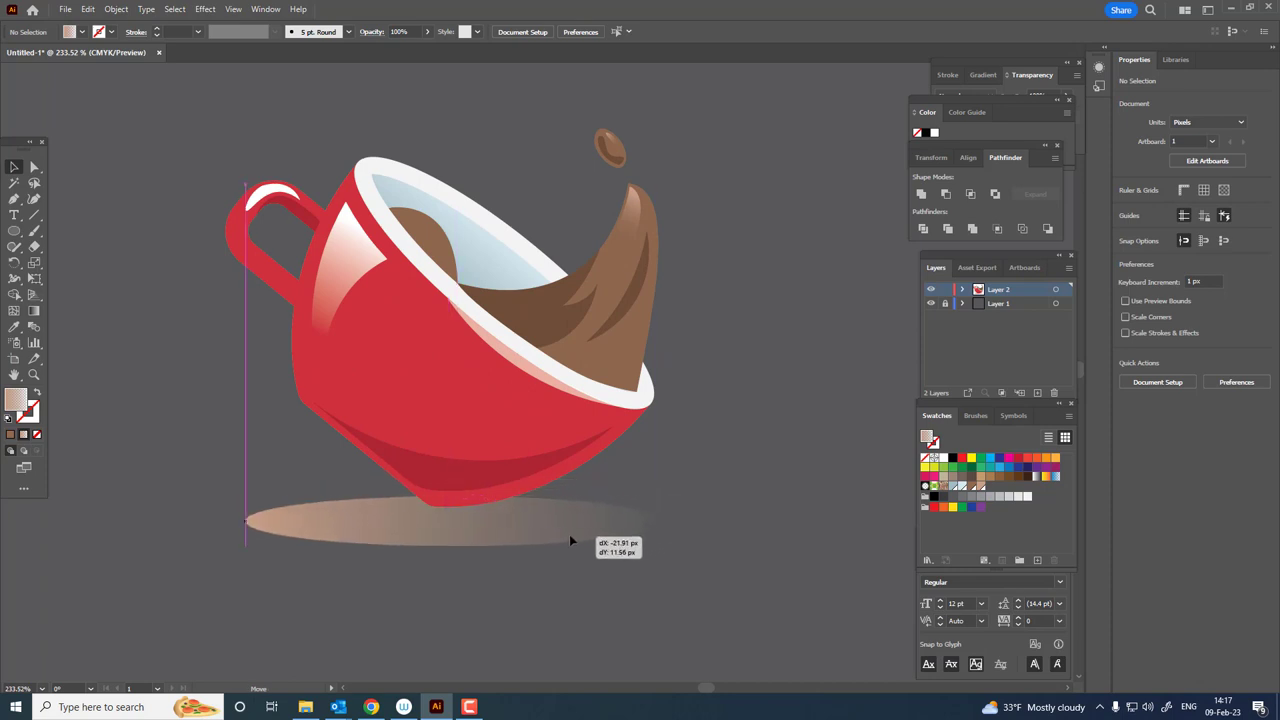
pyautogui.moveTo(562, 540); pyautogui.dragTo(586, 528)
# Give the shadow ellipse a gradient fill with a black left stop.
pyautogui.click(33, 311)
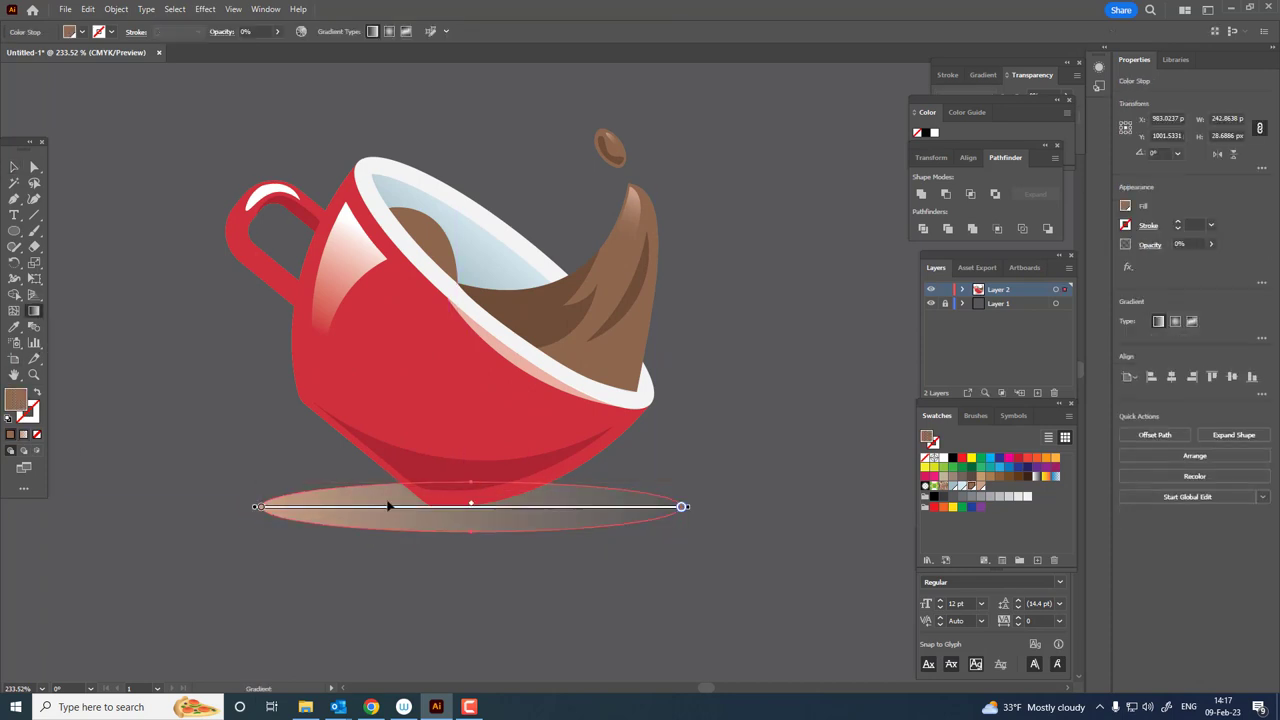
pyautogui.doubleClick(258, 507)
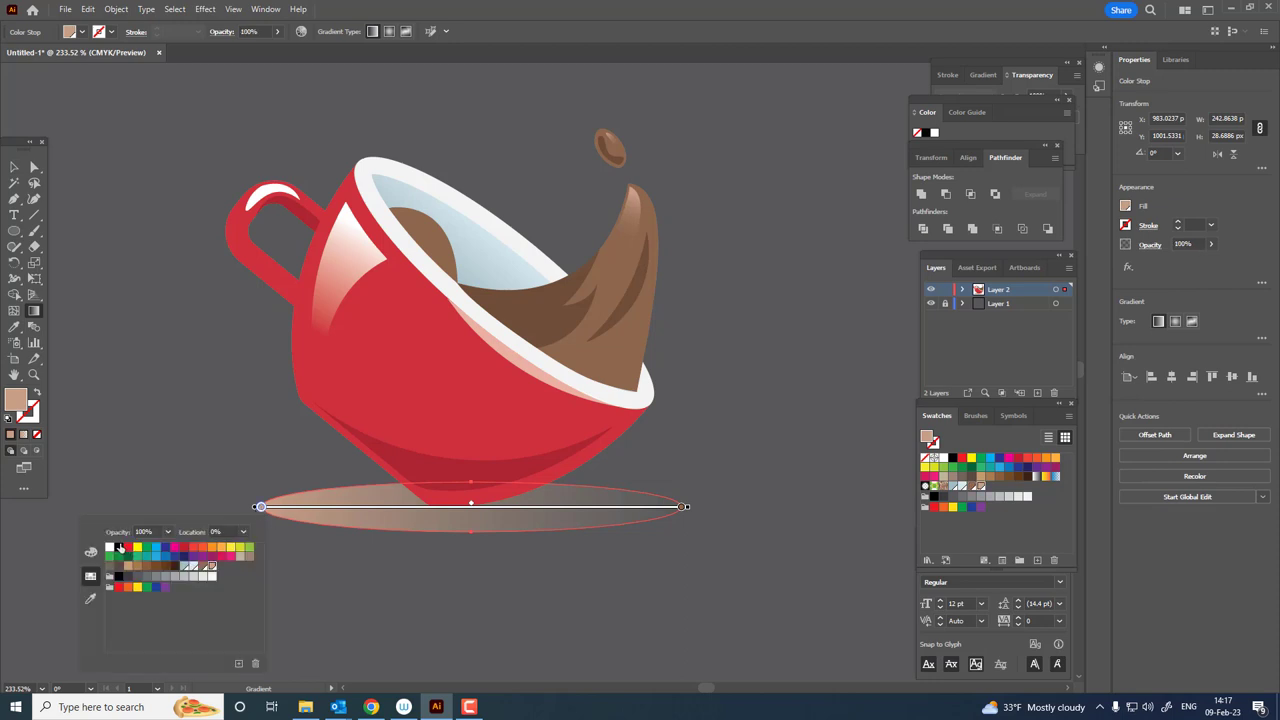
pyautogui.click(119, 548)
pyautogui.press('z')
pyautogui.keyDown('alt'); pyautogui.click(291, 447); pyautogui.keyUp('alt')
pyautogui.click(327, 492)
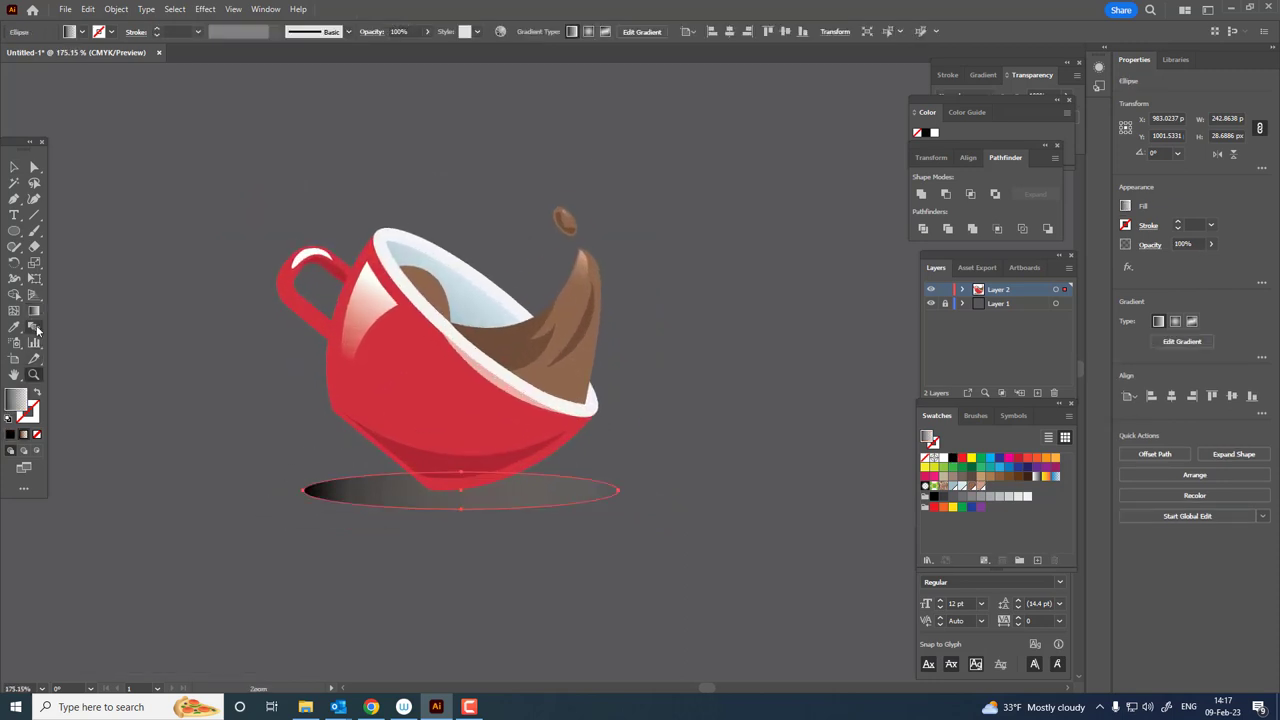
# Make the right gradient stop black so the shadow fades to transparent.
pyautogui.press('g')
pyautogui.doubleClick(620, 490)
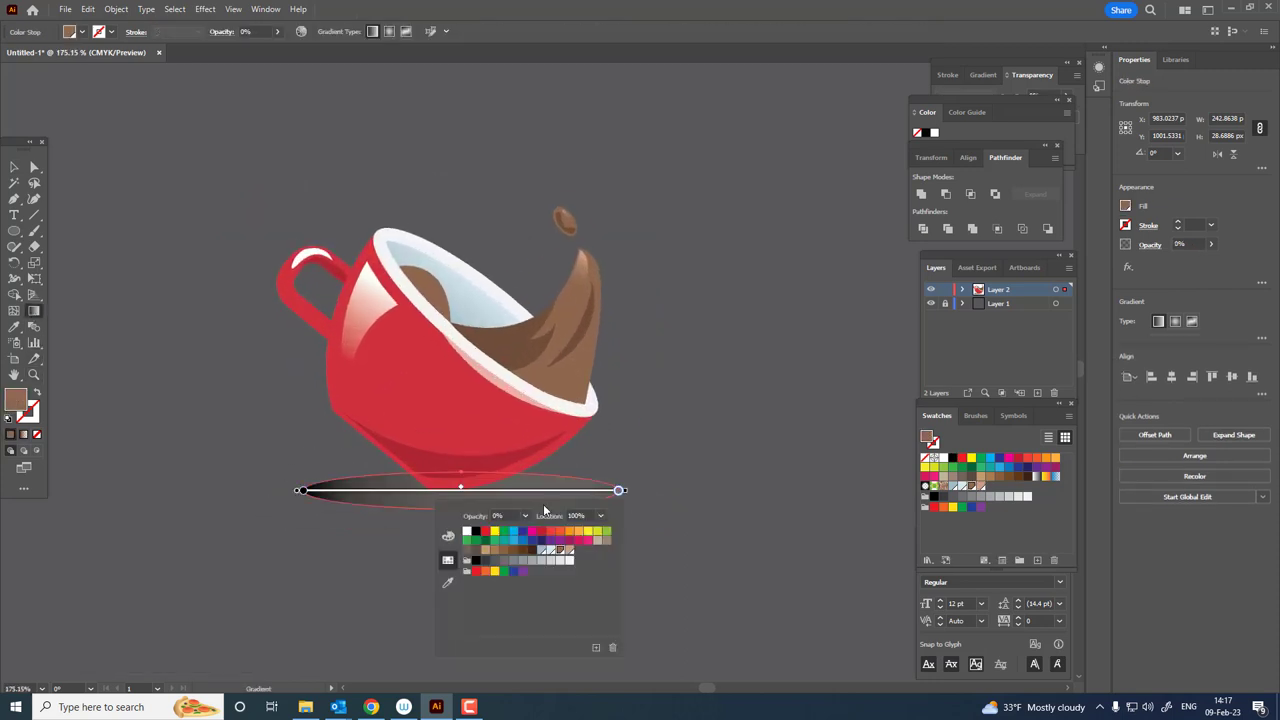
pyautogui.click(476, 531)
pyautogui.scroll(-1, 418, 463)
pyautogui.scroll(-2, 418, 463)
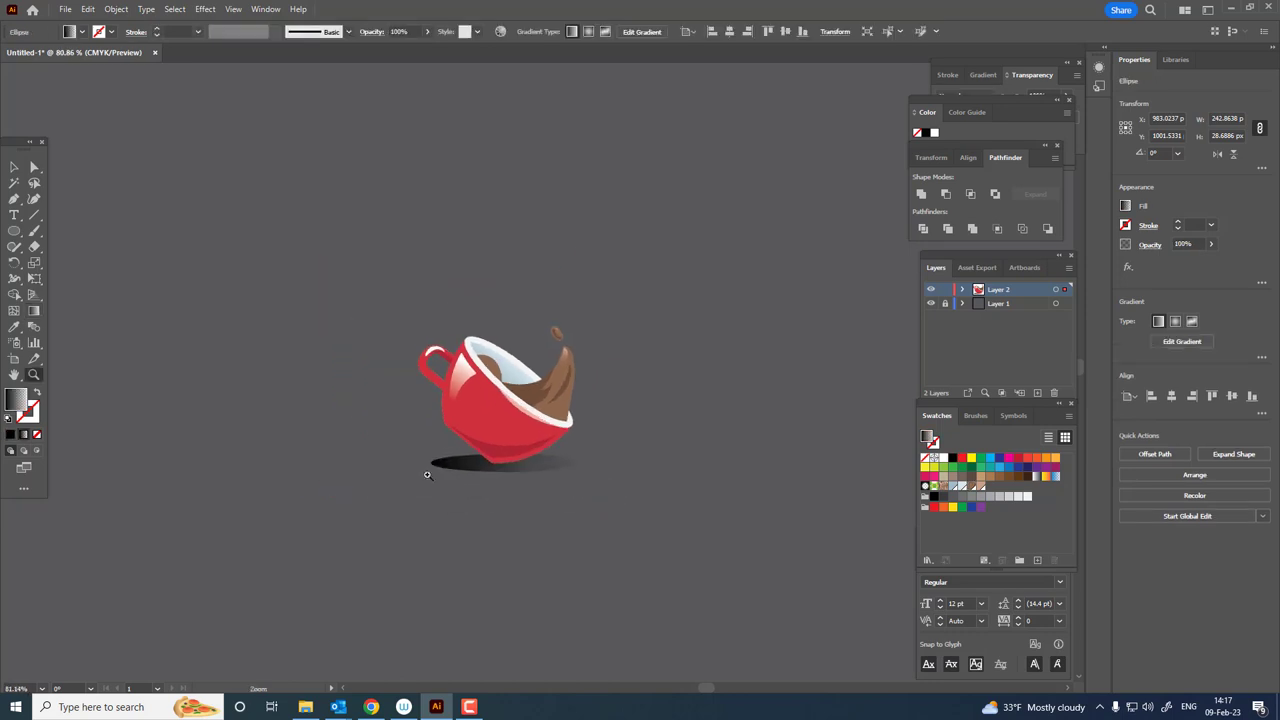
# Select the cup together with its shadow and group them.
pyautogui.press('v')
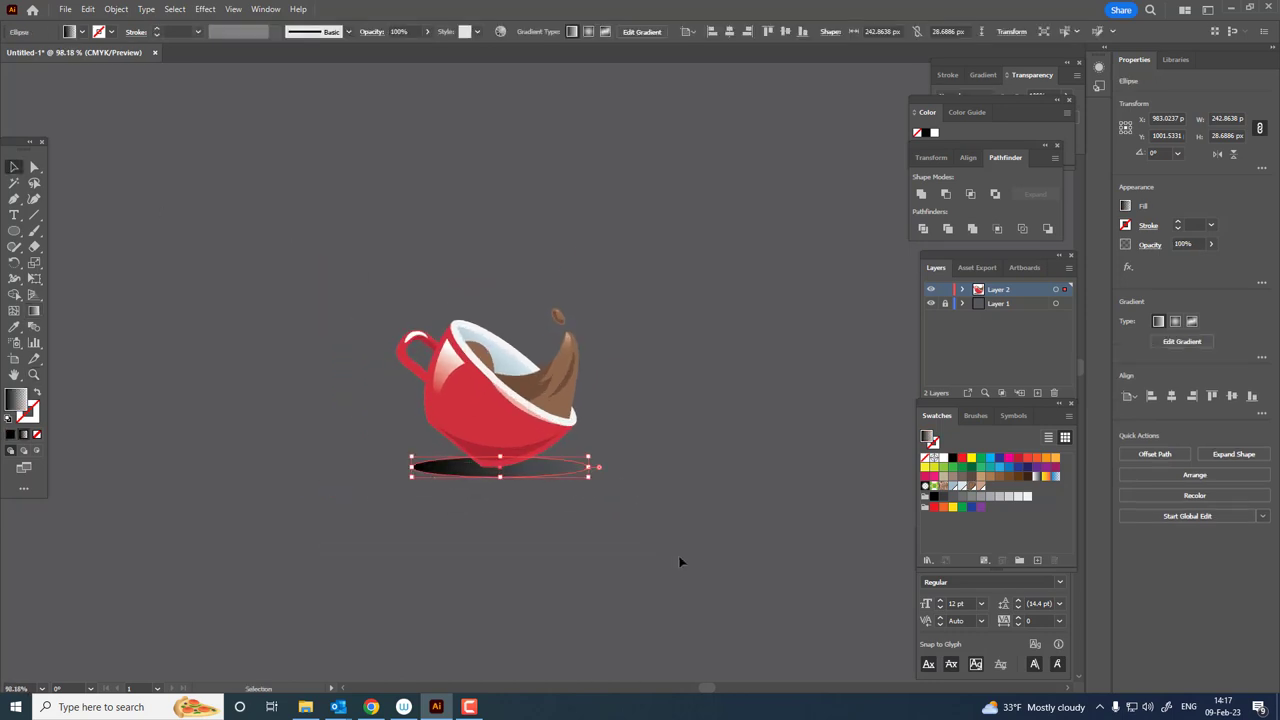
pyautogui.moveTo(680, 560); pyautogui.dragTo(390, 300)
pyautogui.click(116, 9)
pyautogui.click(149, 88)
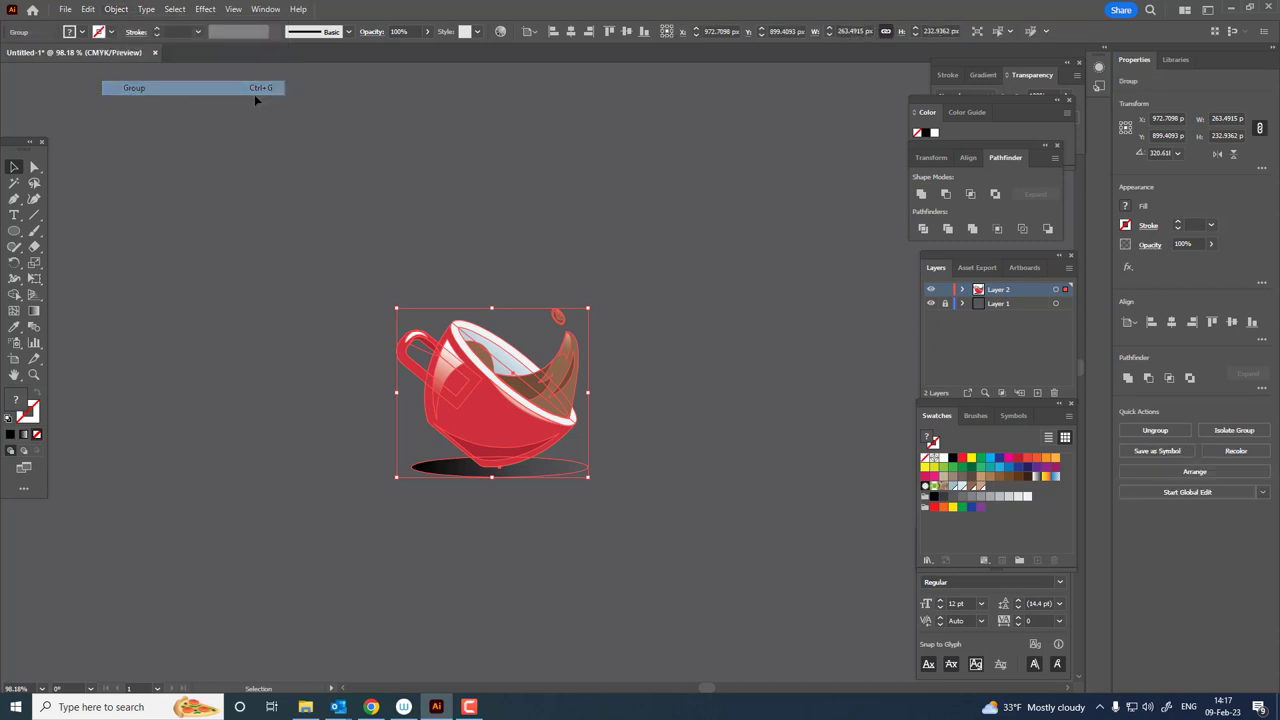
# Centre the group horizontally and vertically on the artboard, then zoom in to review.
pyautogui.click(571, 31)
pyautogui.click(626, 31)
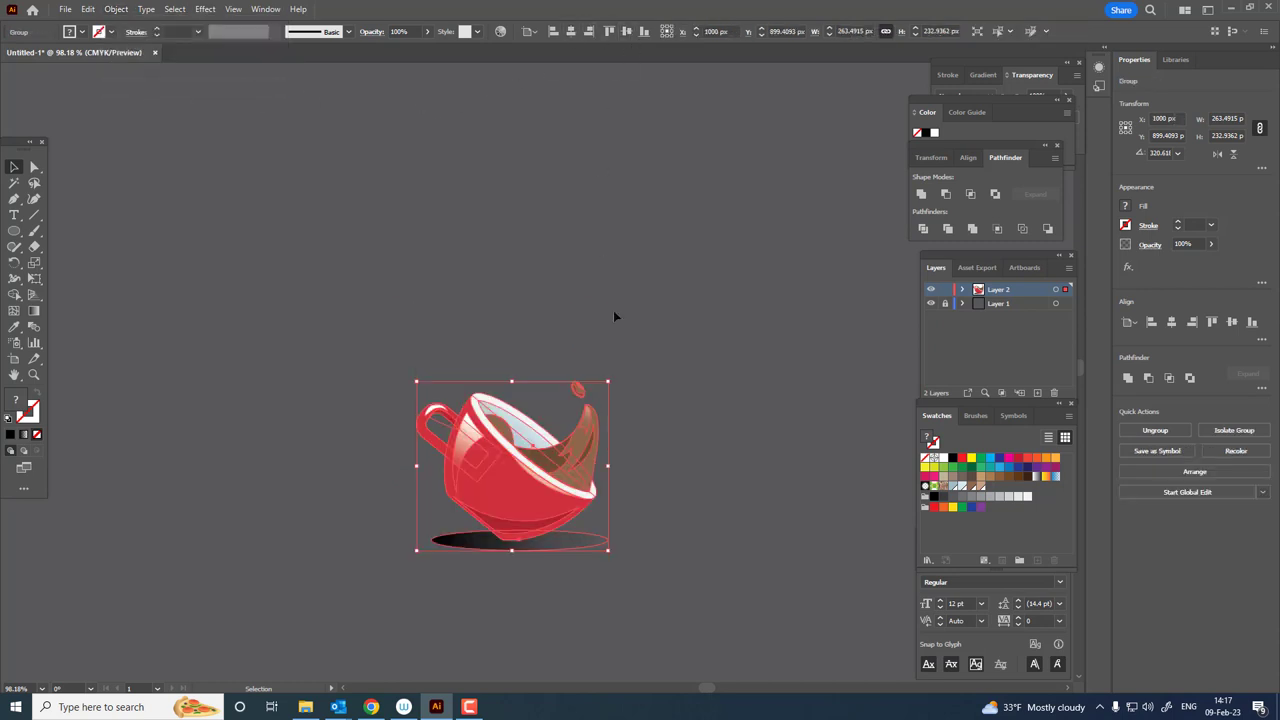
pyautogui.click(183, 240)
pyautogui.press('z')
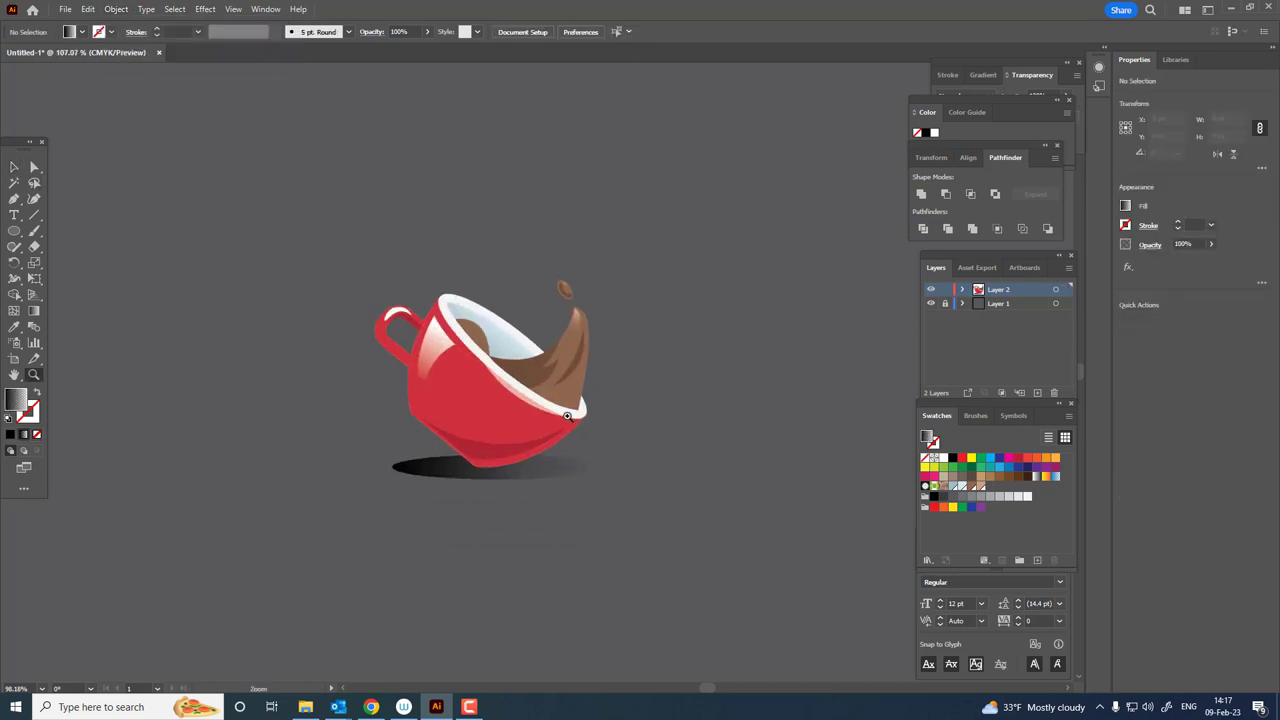
pyautogui.moveTo(530, 386); pyautogui.dragTo(694, 370)
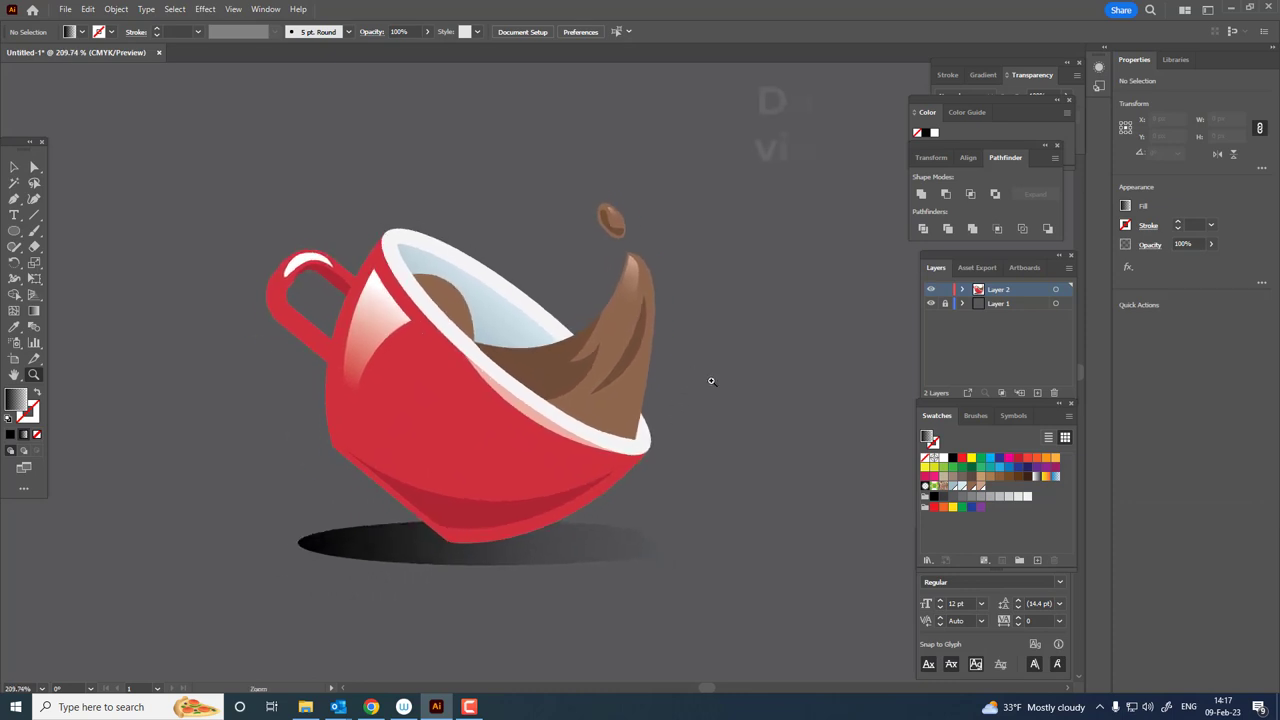